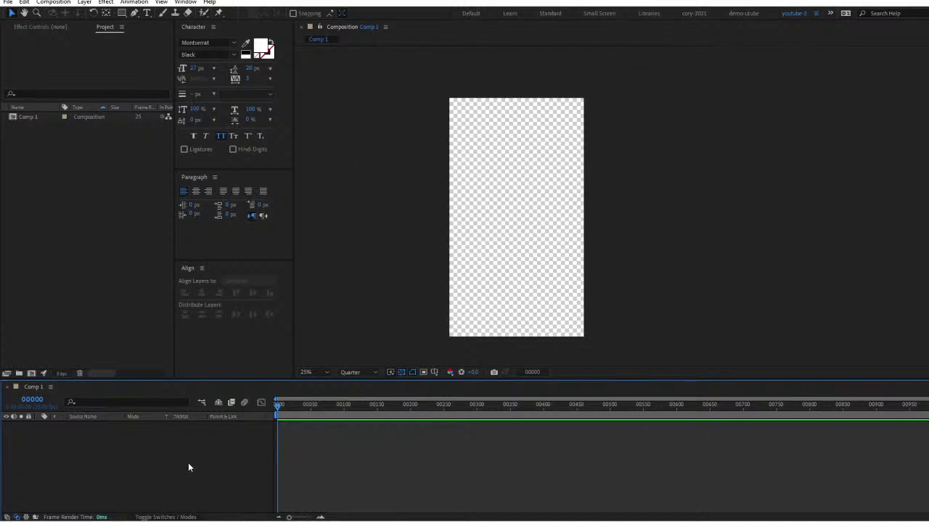
Scrub the playhead along the timeline of the empty vertical Comp 1.
left_click_drag(277, 405, 266, 450)
Close the current untitled project without saving it.
left_click(8, 2)
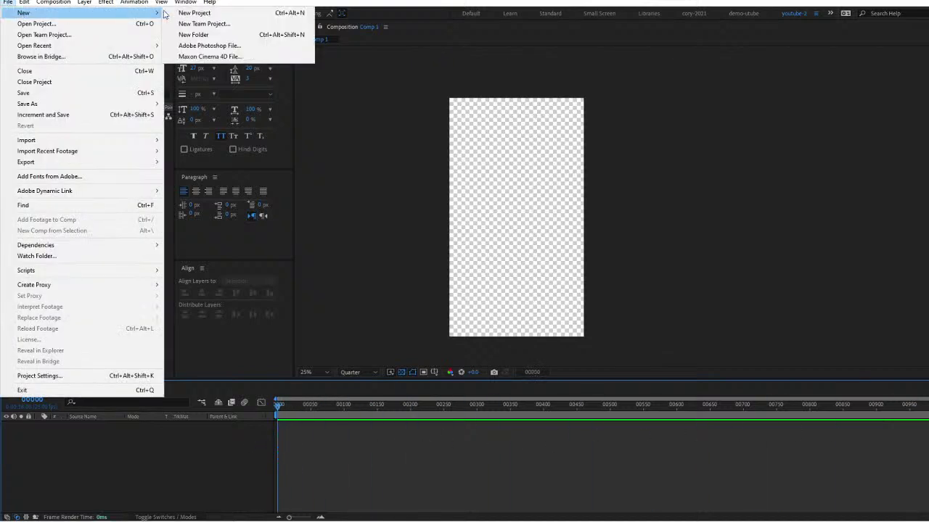
key("Escape")
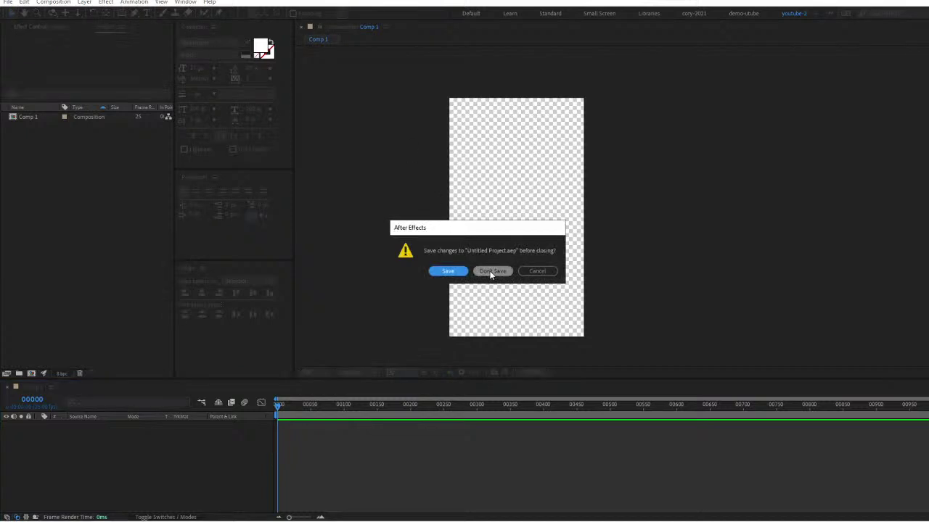
left_click(490, 272)
Create a new composition named WEDDING_T25 at 25 fps, 300 frames long.
left_click(549, 206)
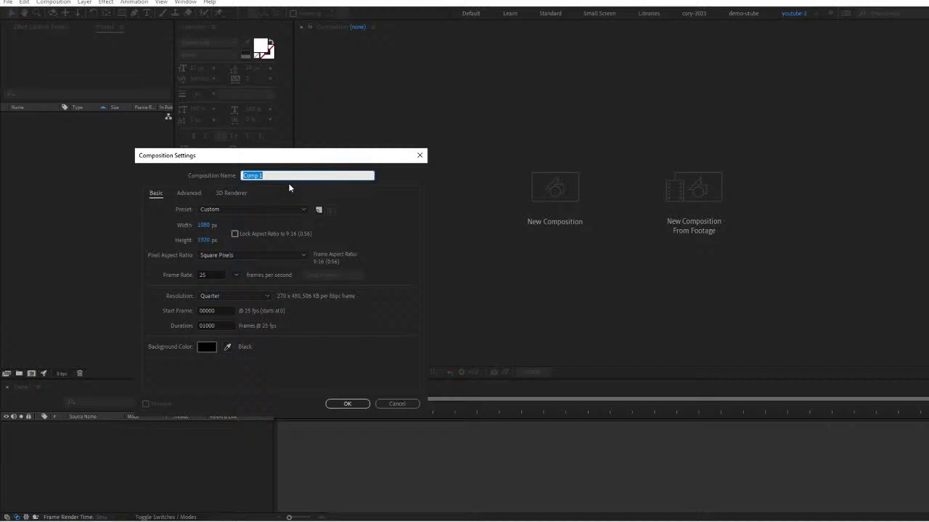
type("WEDDING_T25")
left_click(222, 275)
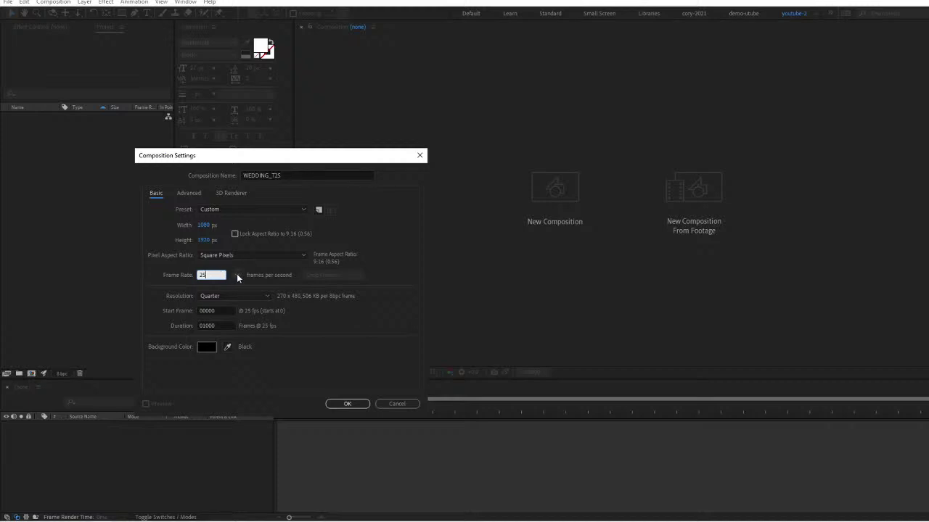
left_click_drag(217, 275, 196, 275)
type("25")
left_click_drag(222, 325, 192, 326)
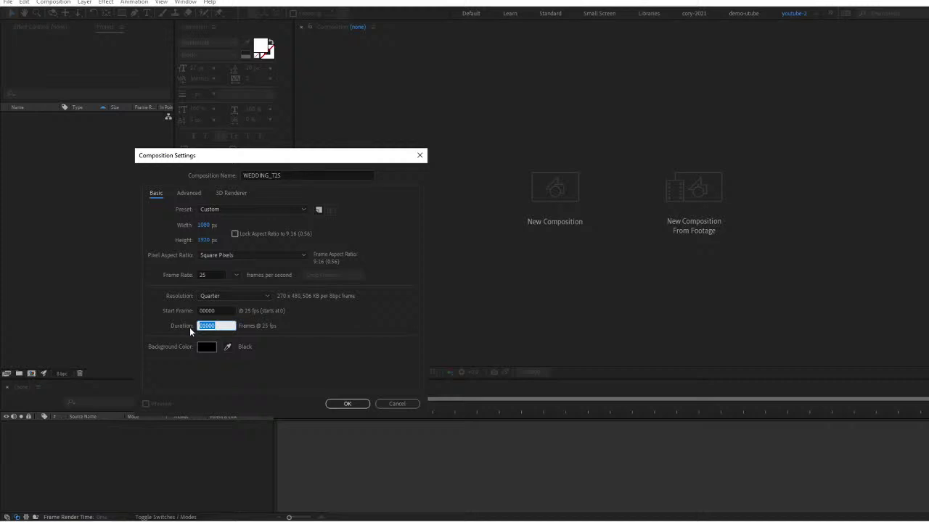
type("3")
left_click(347, 403)
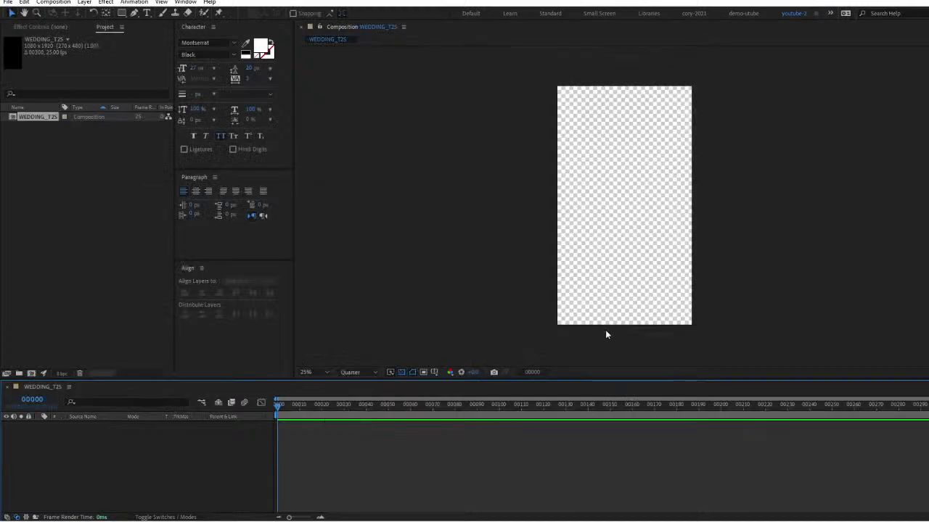
key("period")
key("comma")
key("h")
left_click_drag(628, 189, 504, 191)
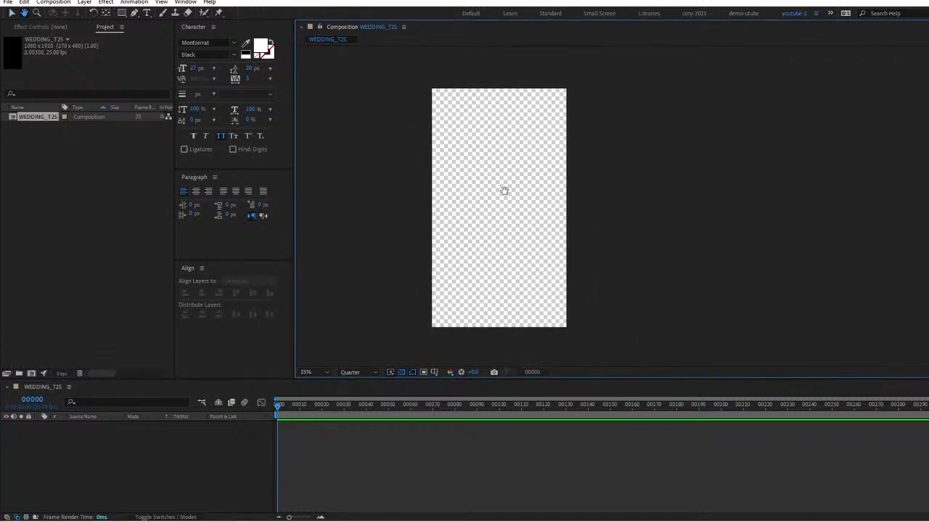
key("v")
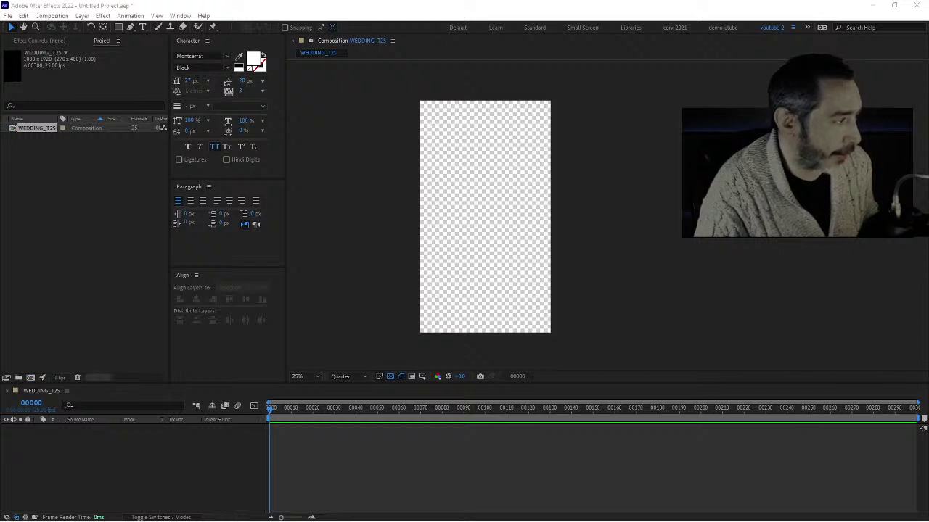
Import the green-screen couple clip, add it to WEDDING_T25, and rotate it -90°.
left_click_drag(0, 228, 92, 222)
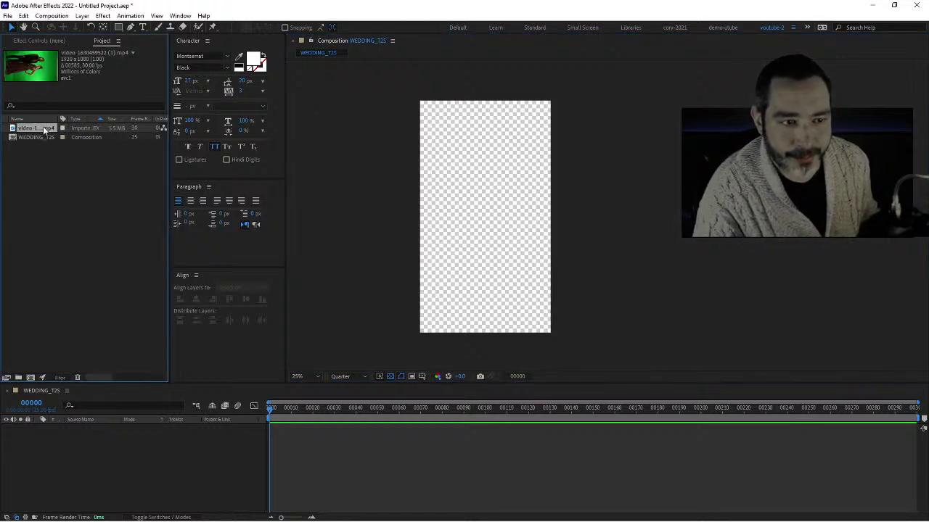
left_click_drag(44, 128, 114, 447)
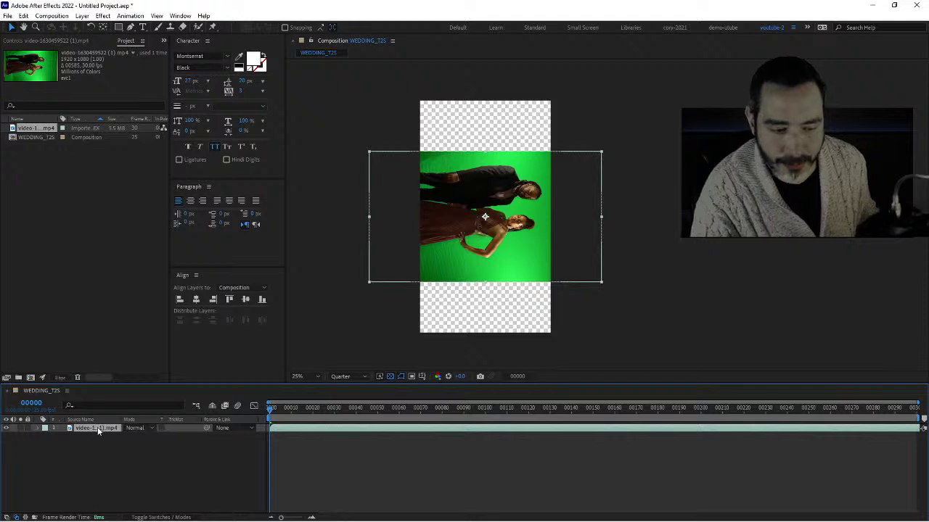
key("r")
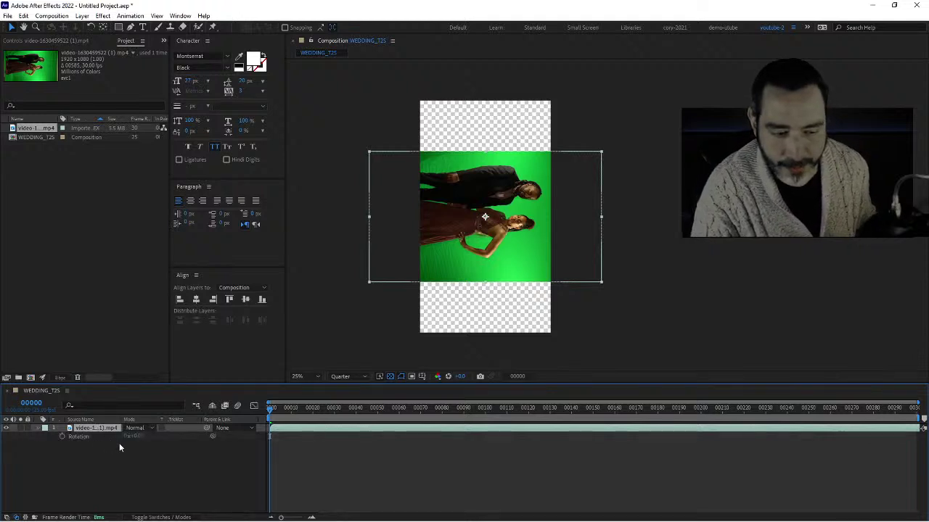
left_click(138, 437)
type("-90")
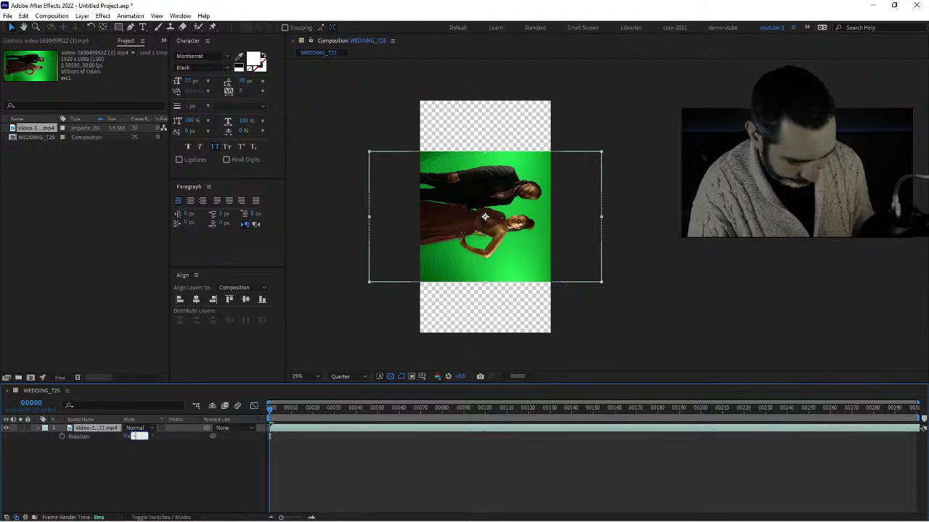
key("Return")
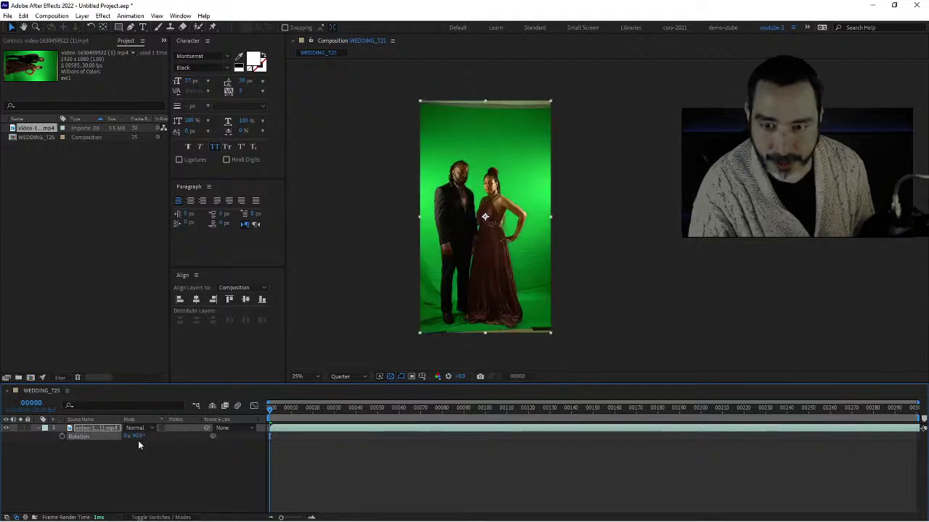
Scale the clip to 104% to fill the frame and preview playback.
key("s")
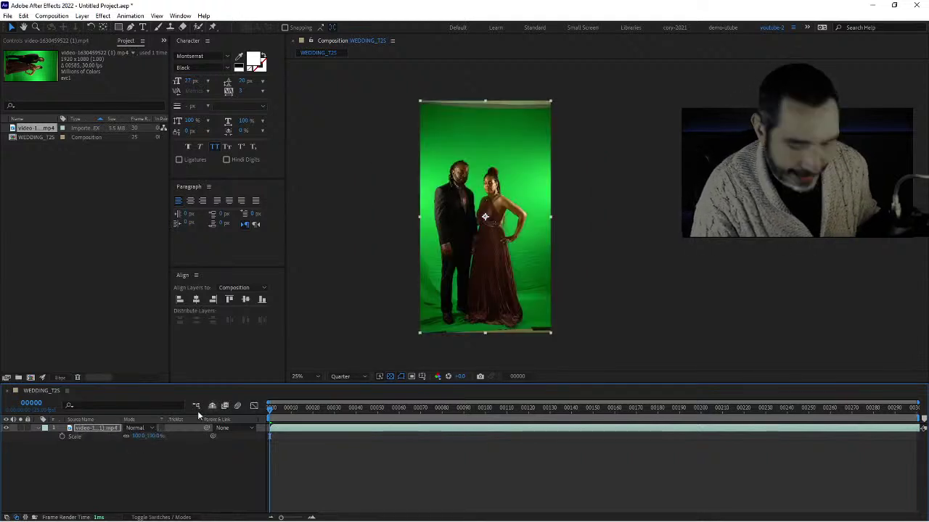
mouse_move(153, 435)
left_mouse_down()
mouse_move(178, 436)
mouse_move(152, 435)
left_mouse_up()
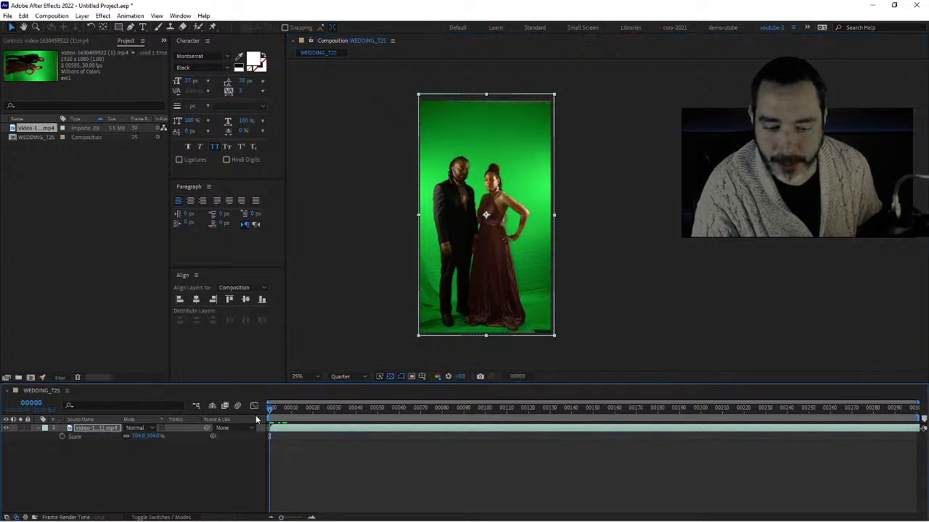
key("space")
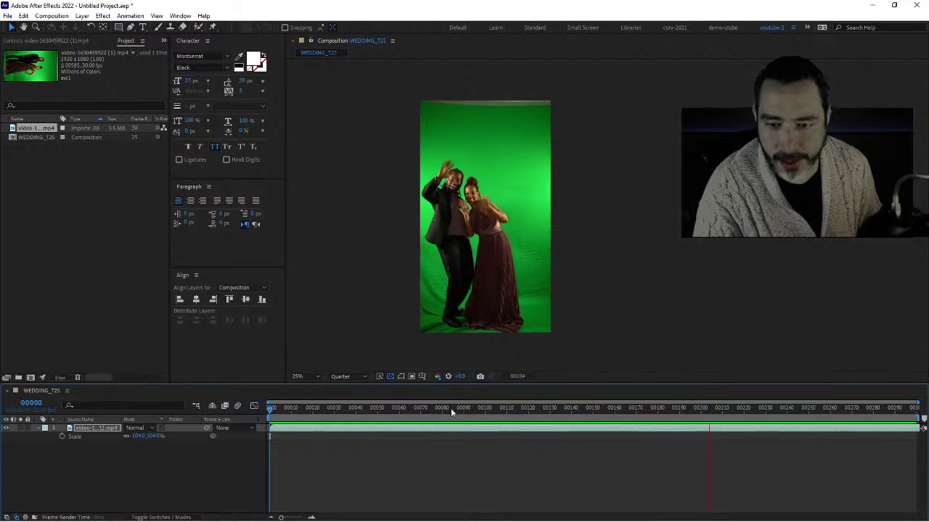
left_click_drag(451, 408, 327, 407)
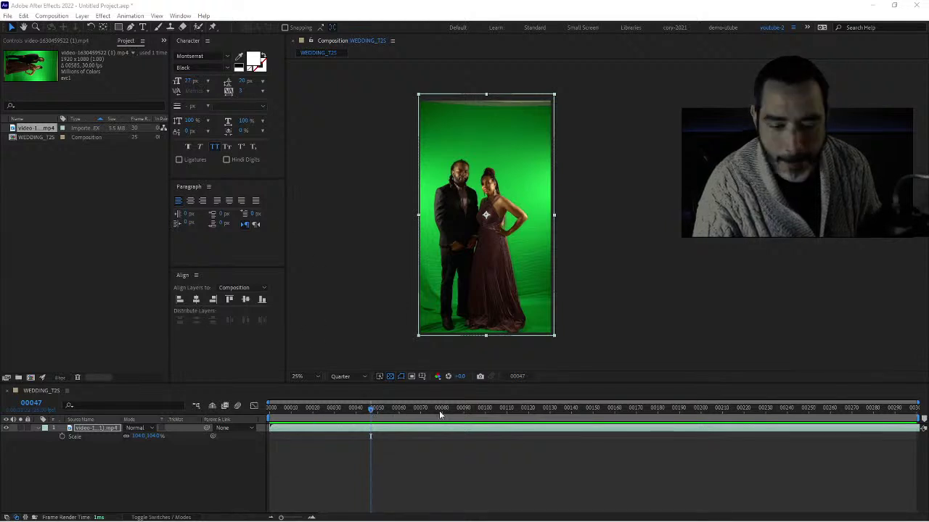
left_click_drag(439, 411, 270, 410)
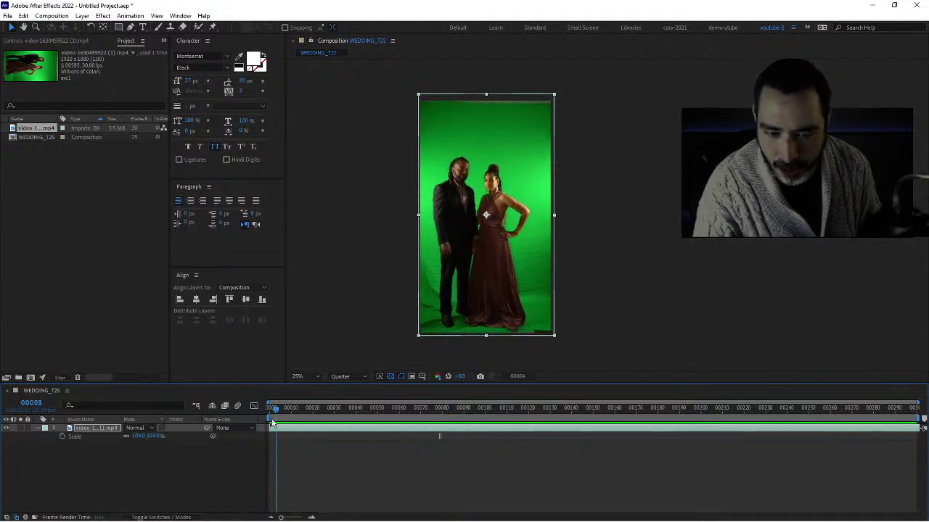
key("space")
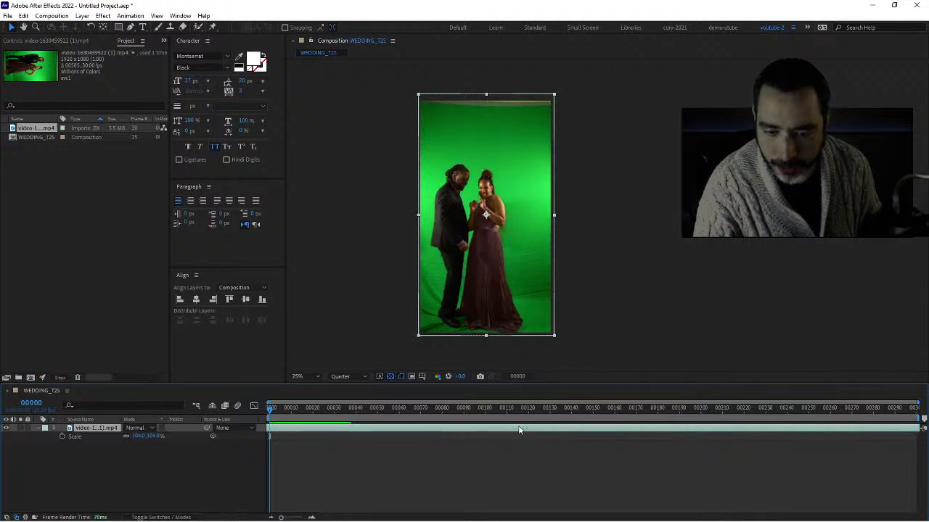
left_click(608, 439)
key("space")
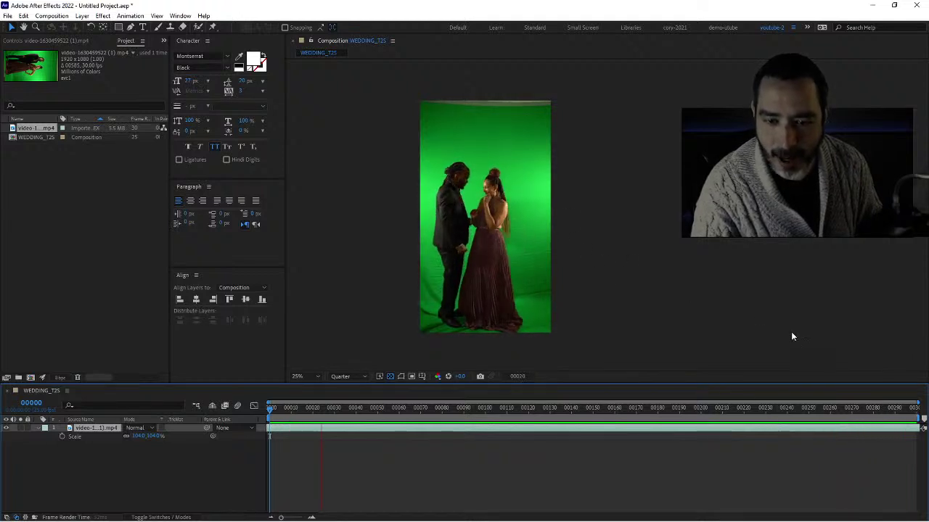
left_click(811, 409)
left_click_drag(812, 410, 875, 410)
left_click_drag(824, 411, 375, 417)
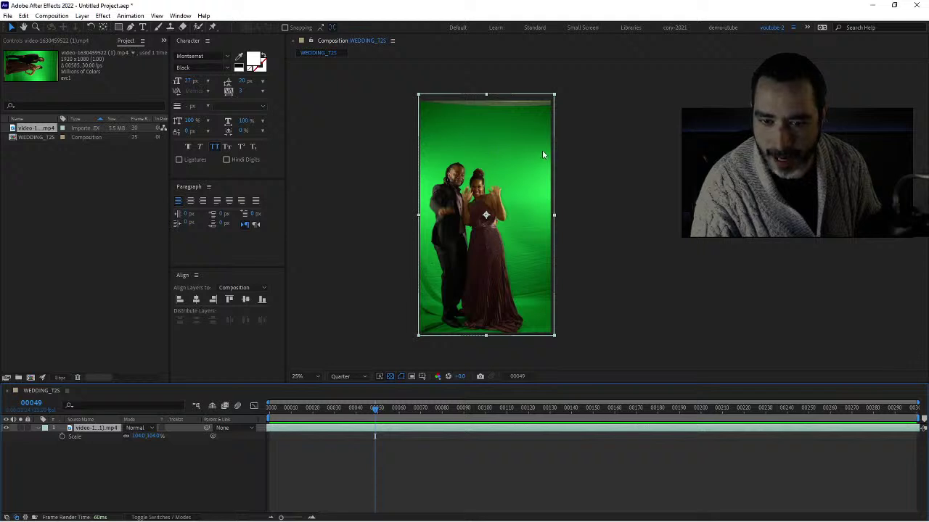
Add a mask to the footage, lower its top edge to crop the clip, and preview.
double_click(119, 27)
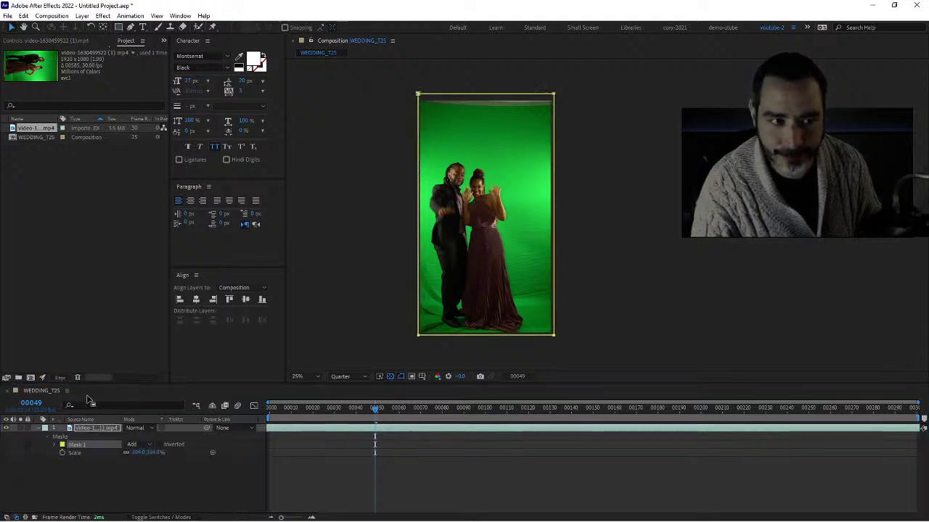
left_click(445, 97)
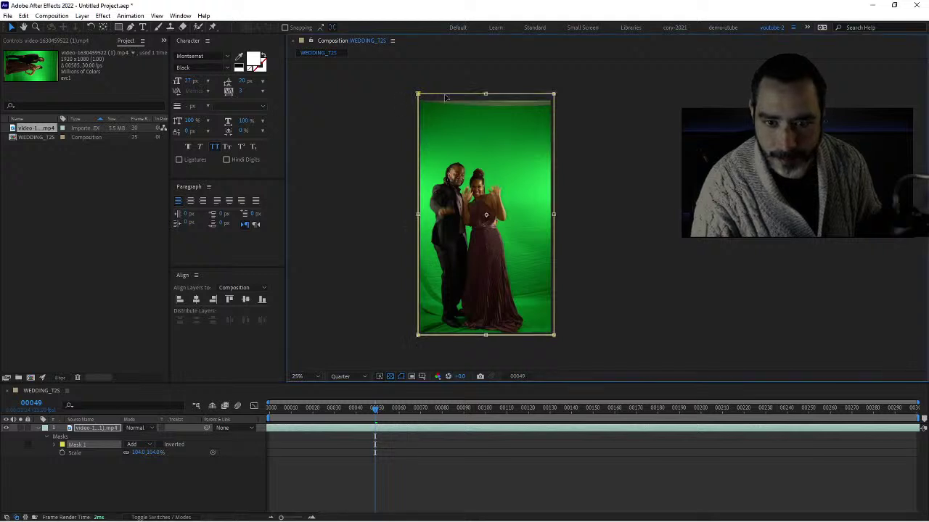
left_click_drag(486, 94, 480, 147)
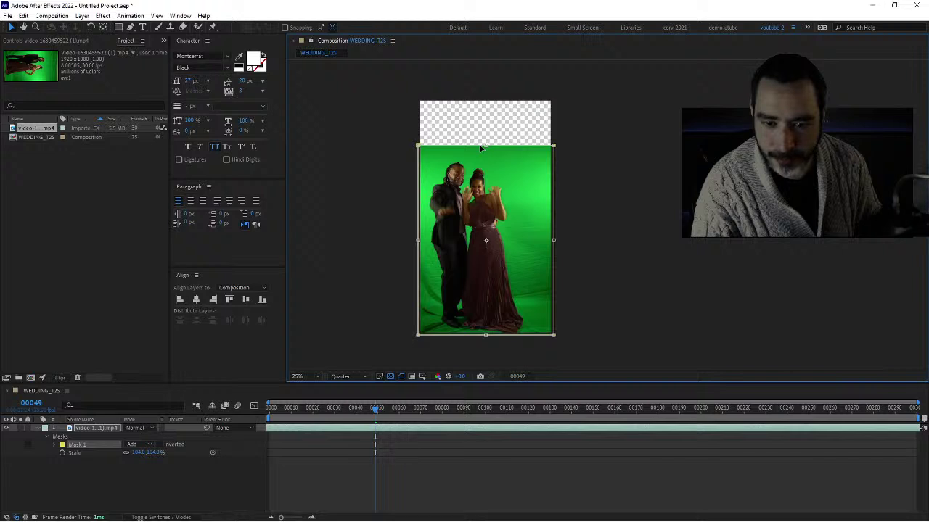
left_click_drag(375, 408, 258, 420)
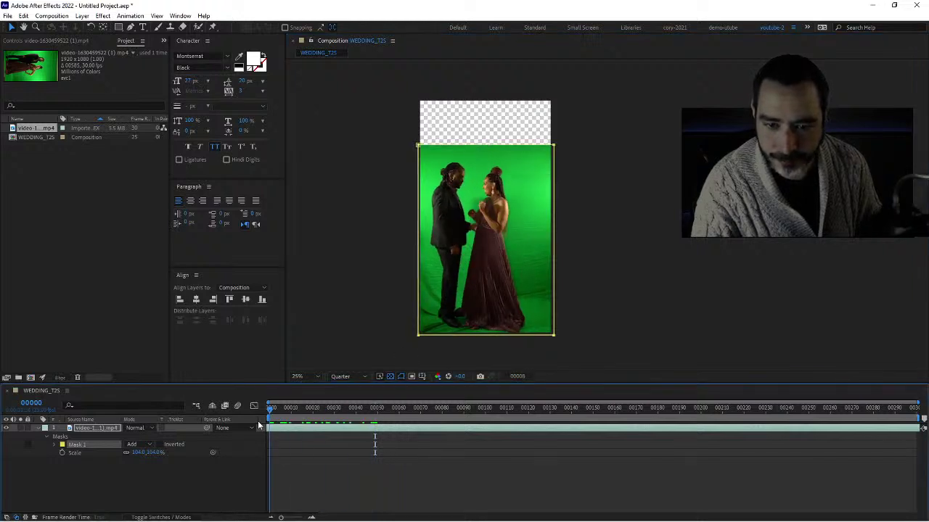
key("space")
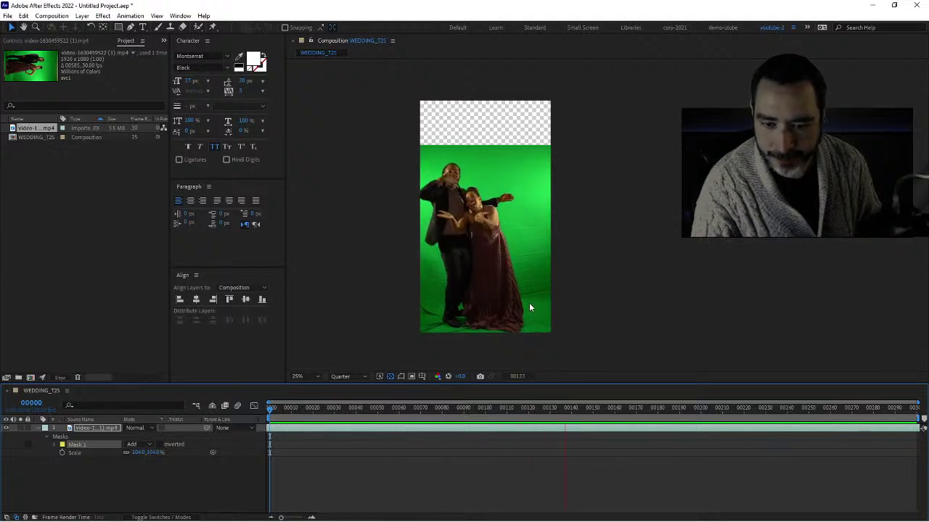
key("space")
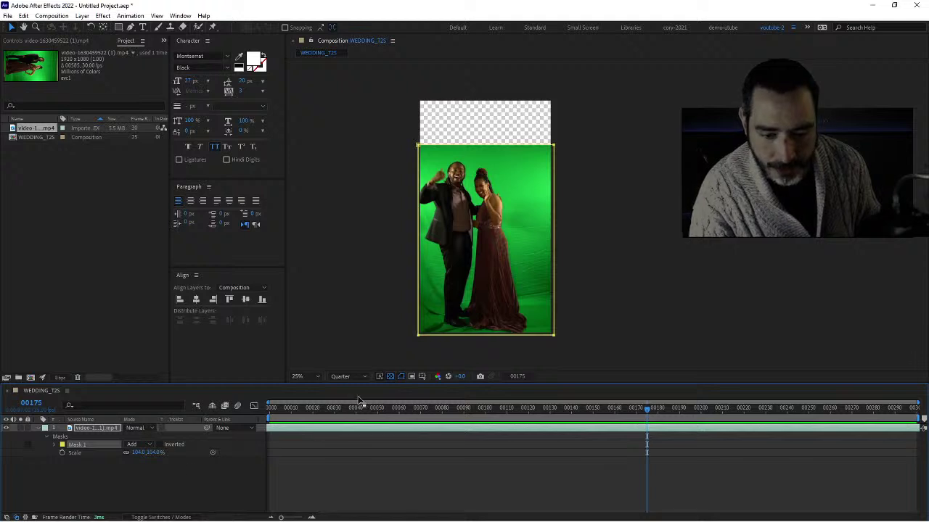
Turn off the transparency grid and move the footage up to centre it vertically.
left_click(389, 376)
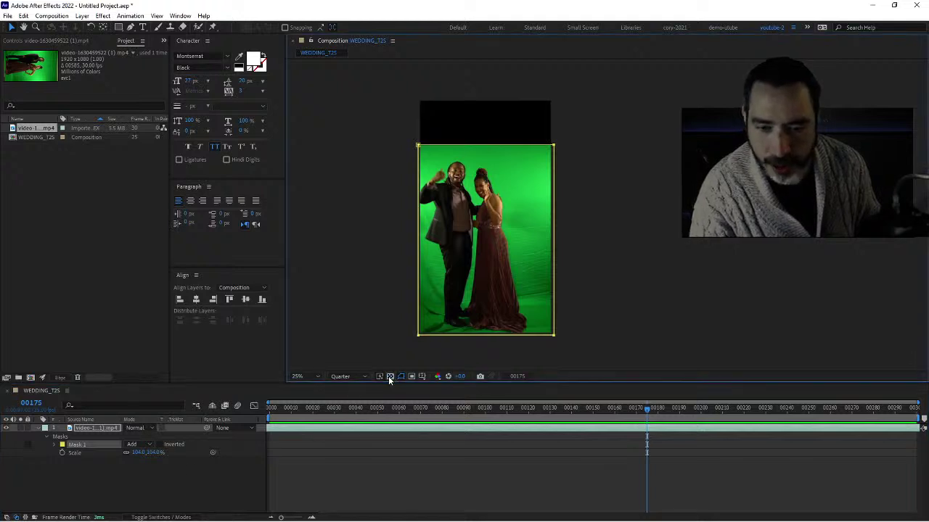
left_click(528, 235)
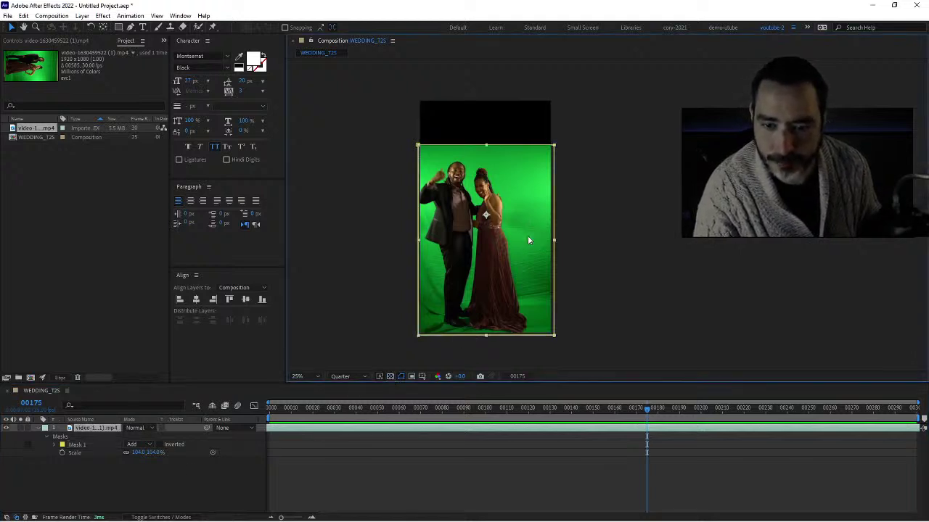
left_click_drag(525, 238, 526, 224)
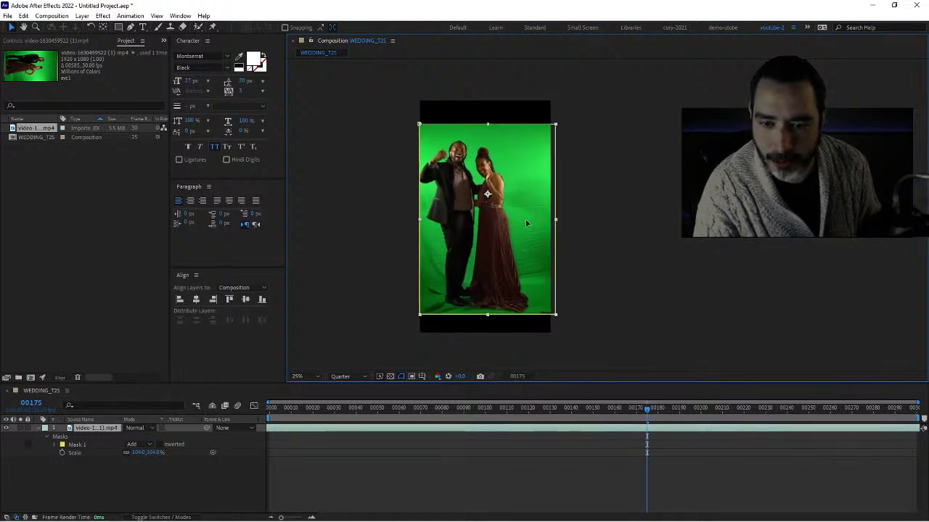
left_click(556, 317)
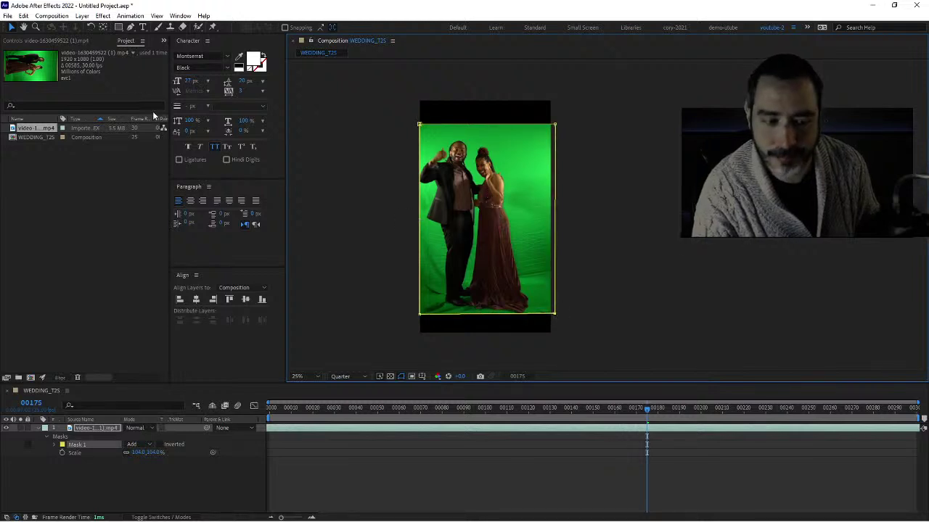
Apply the Keylight (1.2) effect to the couple footage via the effect search.
left_click(103, 15)
mouse_move(130, 15)
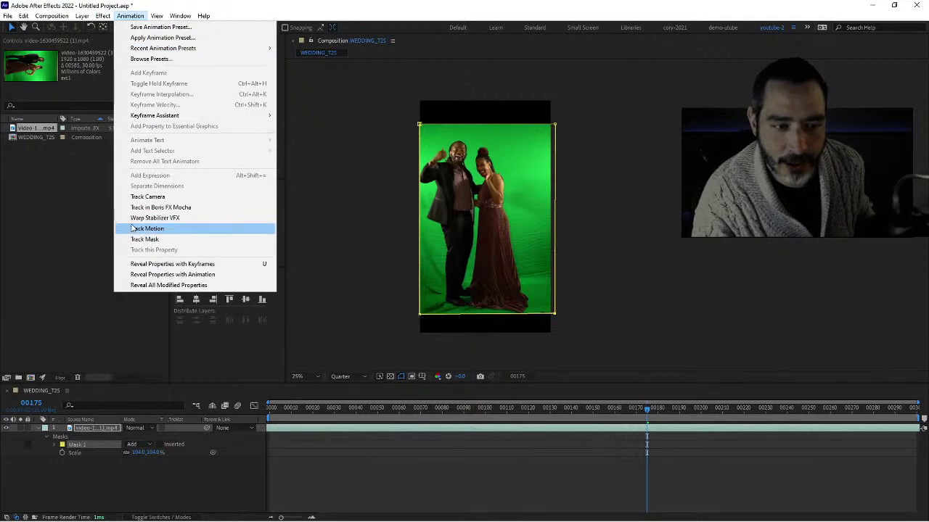
mouse_move(102, 15)
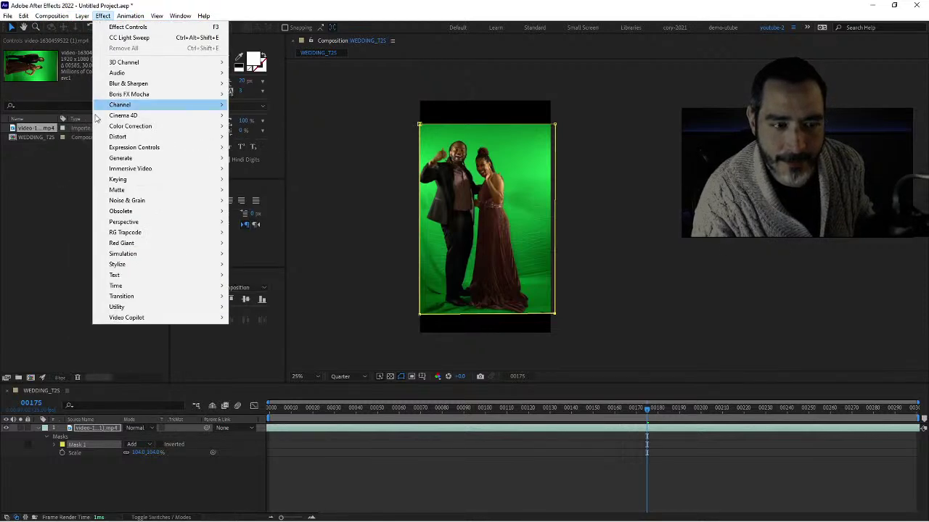
left_click(78, 275)
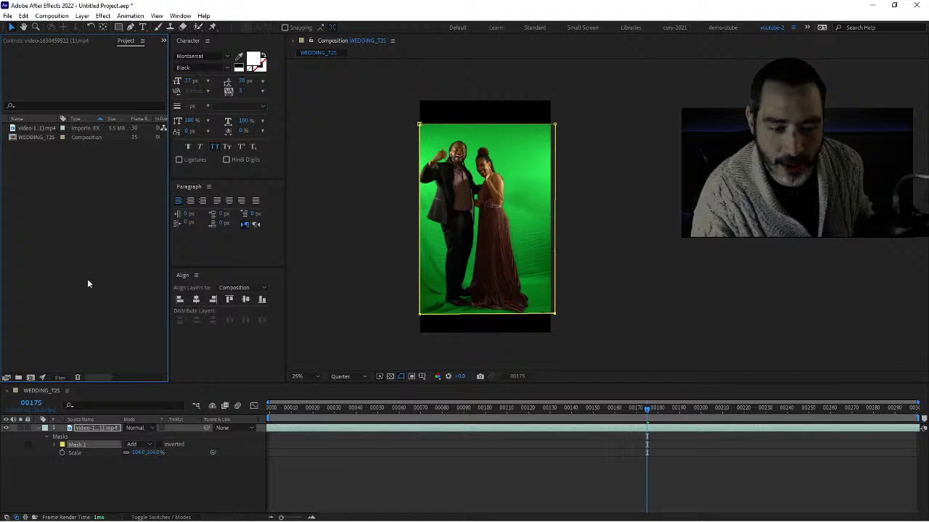
key("ctrl+space")
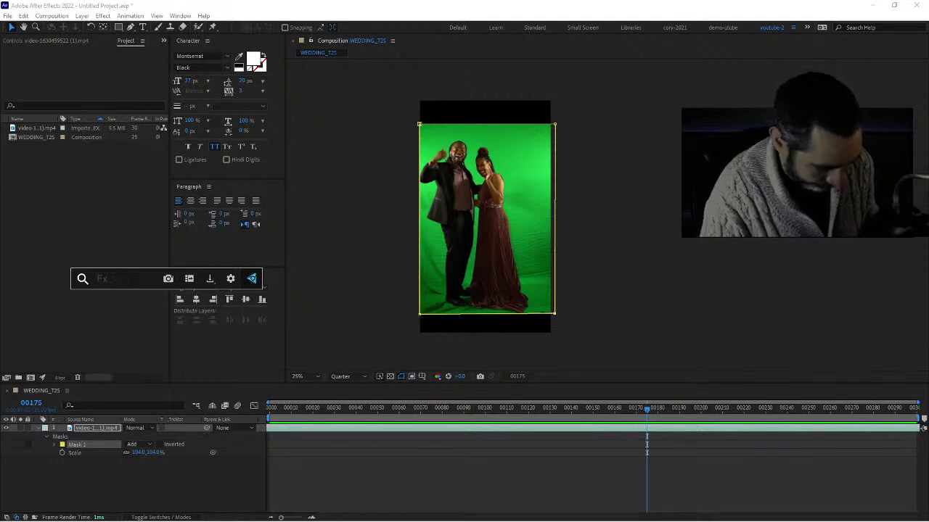
type("key")
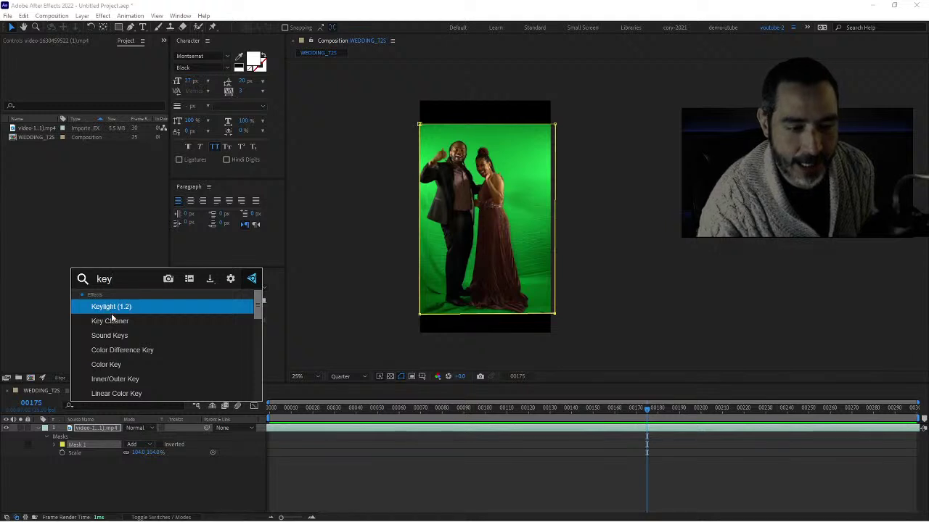
left_click(109, 308)
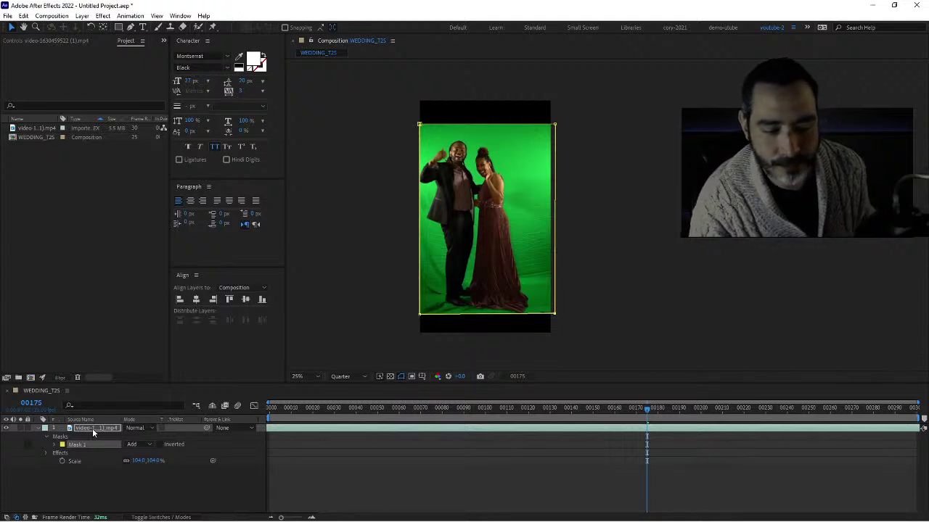
Sample the green background as Keylight's Screen Colour and set preview resolution to Full.
left_click(37, 427)
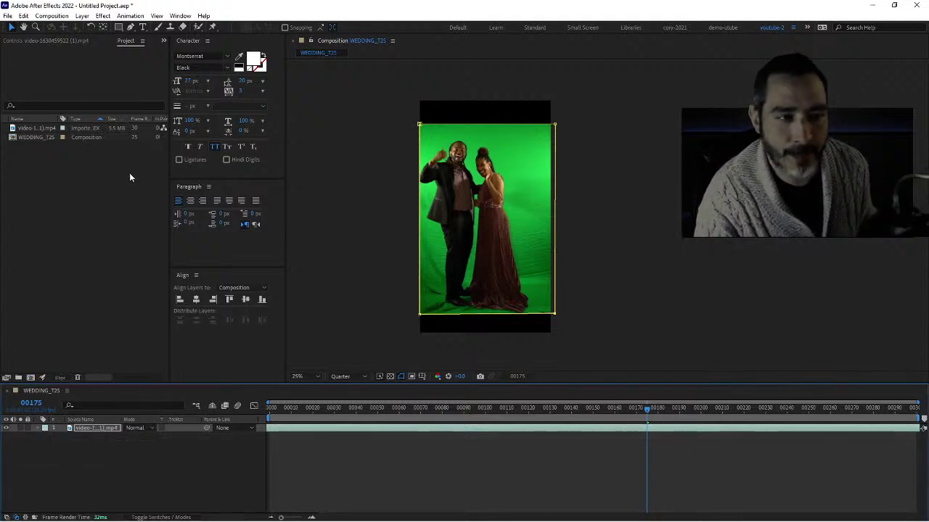
left_click(95, 428)
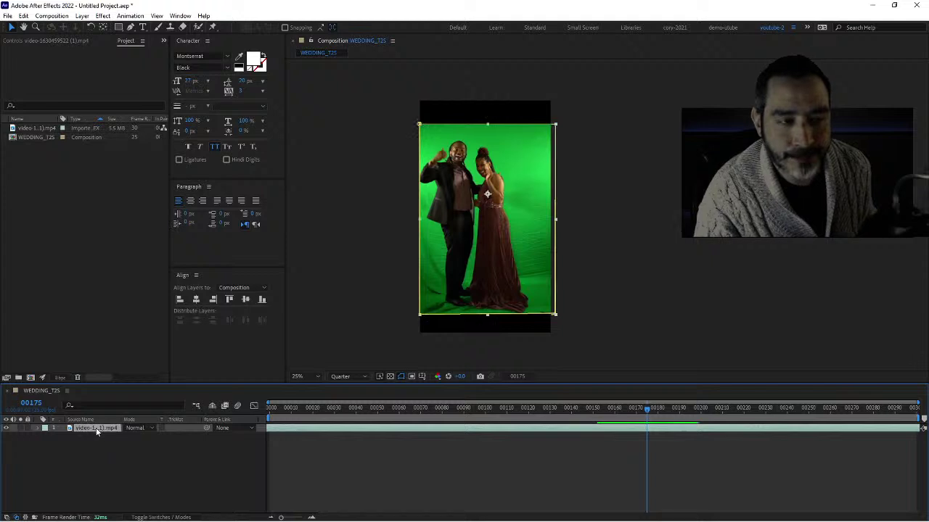
left_click(76, 42)
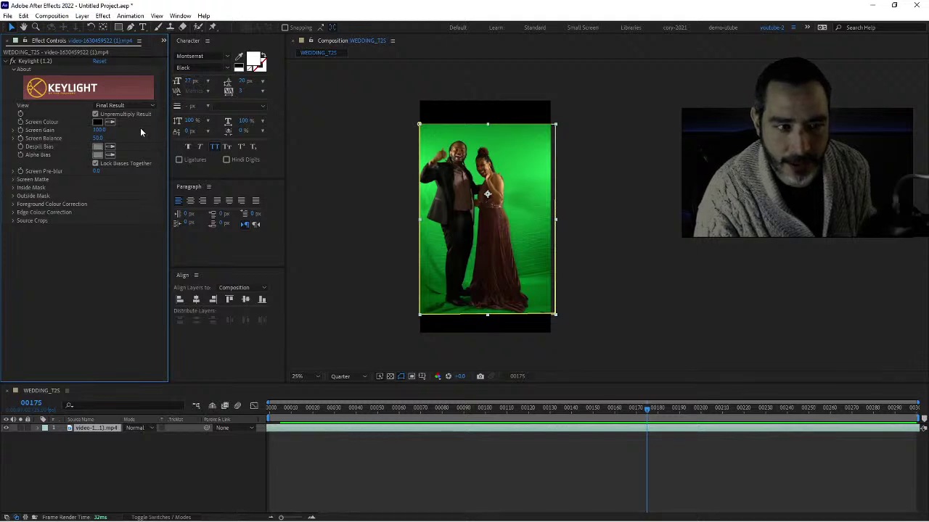
left_click(109, 123)
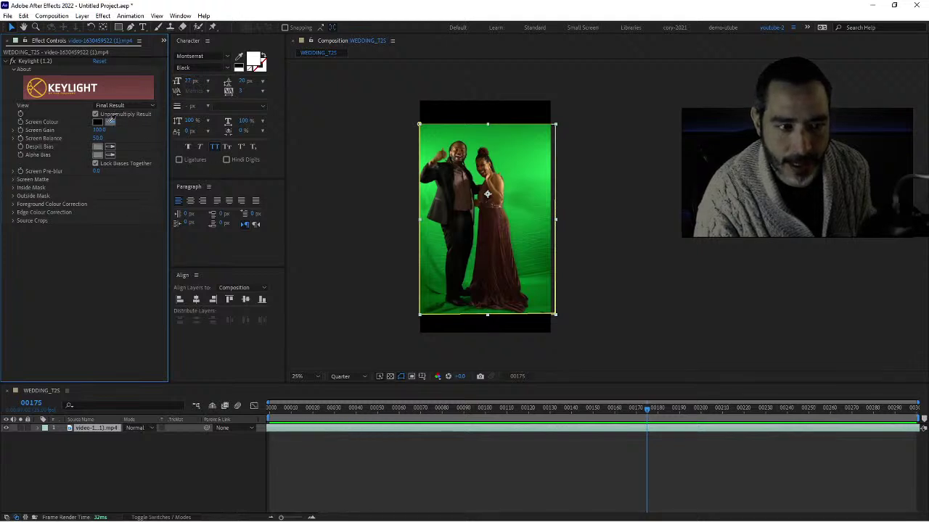
left_click(527, 169)
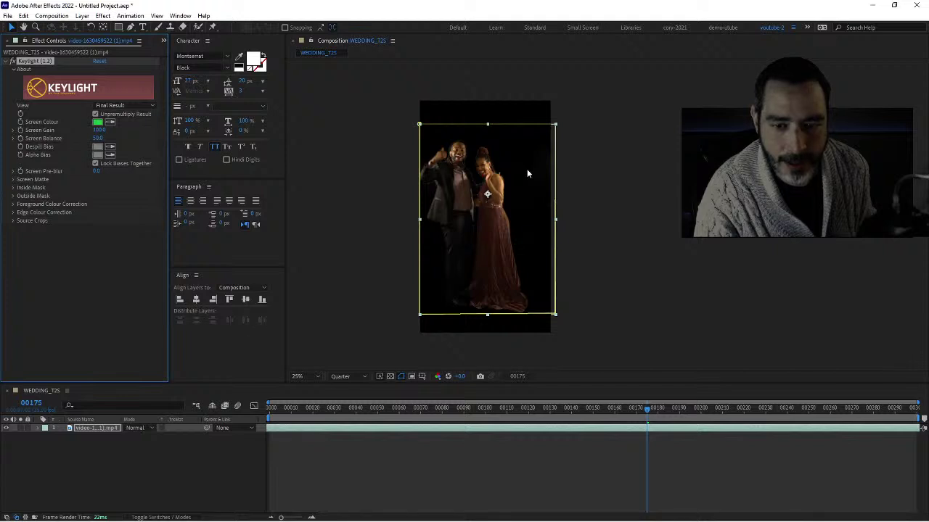
left_click(341, 377)
left_click(341, 399)
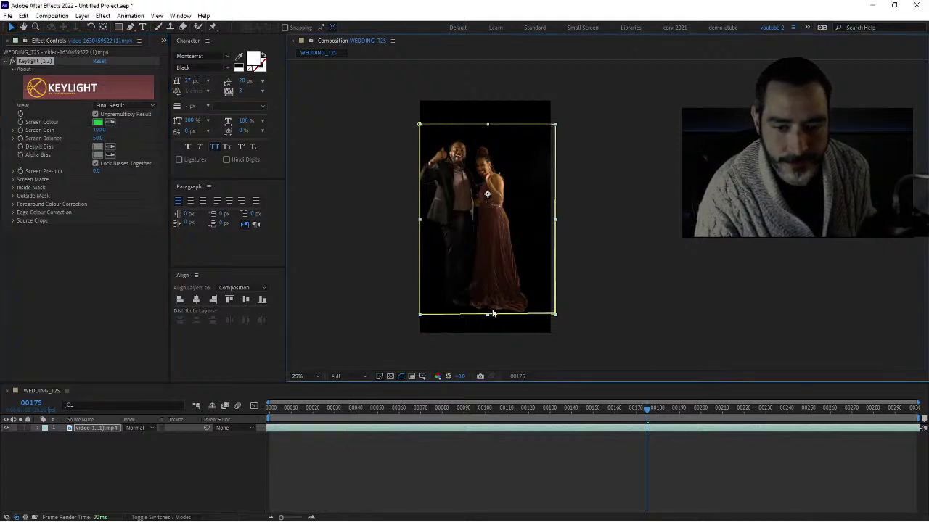
Inspect the keyed edges up close and set Keylight's Screen Gain to 105.0.
key("slash")
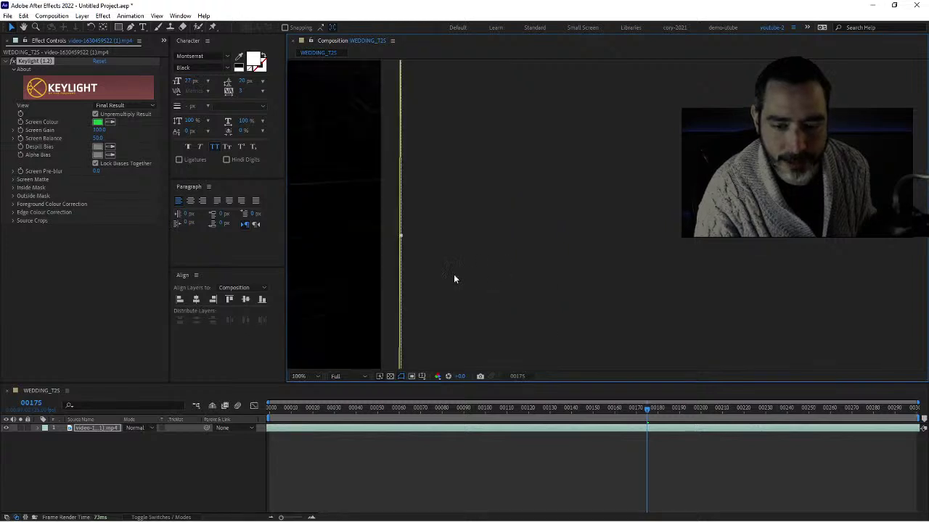
scroll(395, 275, "down", 2)
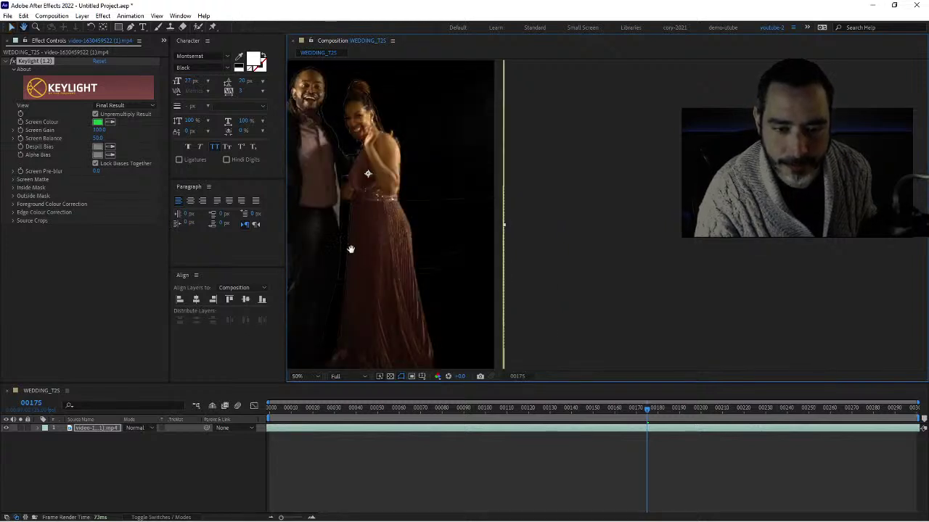
scroll(417, 253, "up", 1)
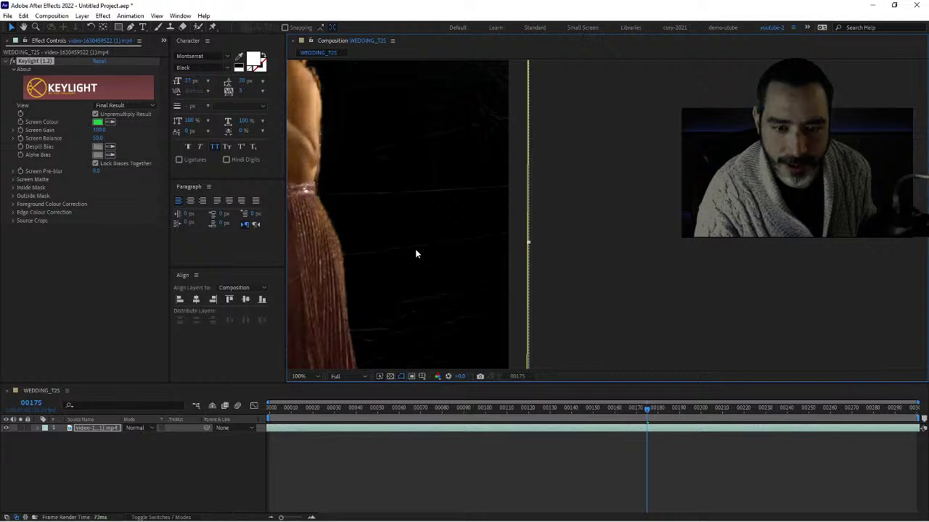
left_click_drag(414, 253, 456, 286)
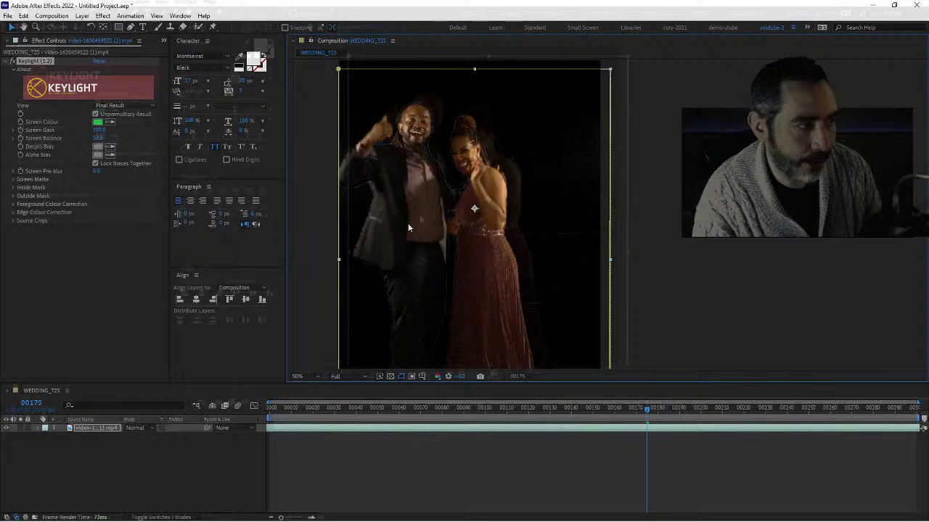
key("period")
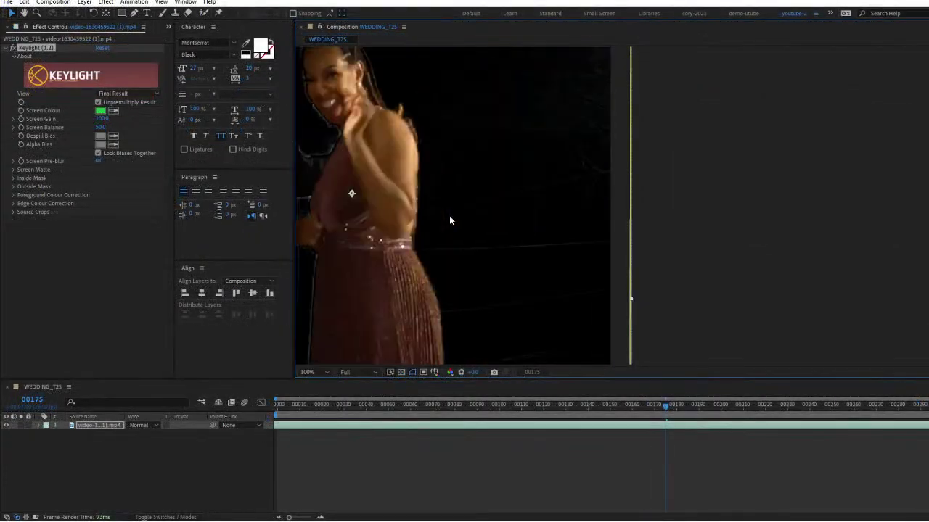
key("comma")
key("comma")
key("comma")
key("comma")
key("period")
key("period")
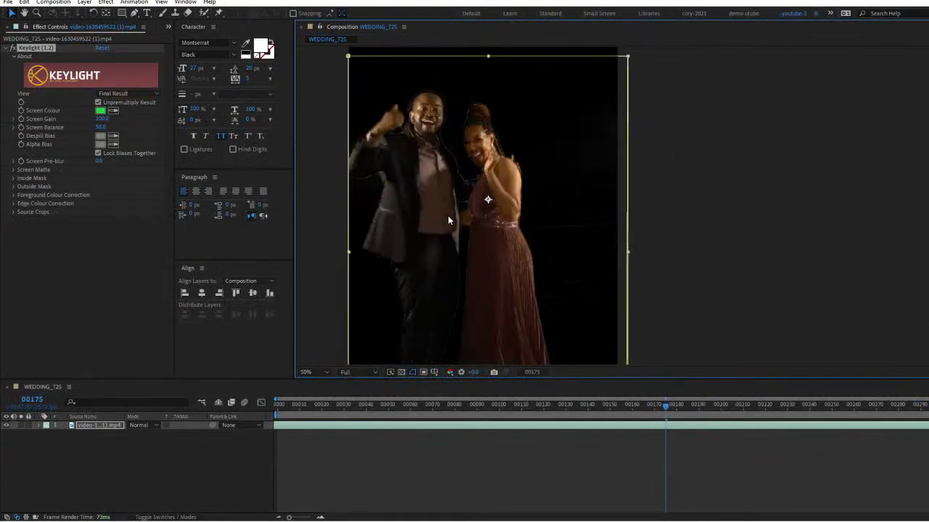
left_click(107, 118)
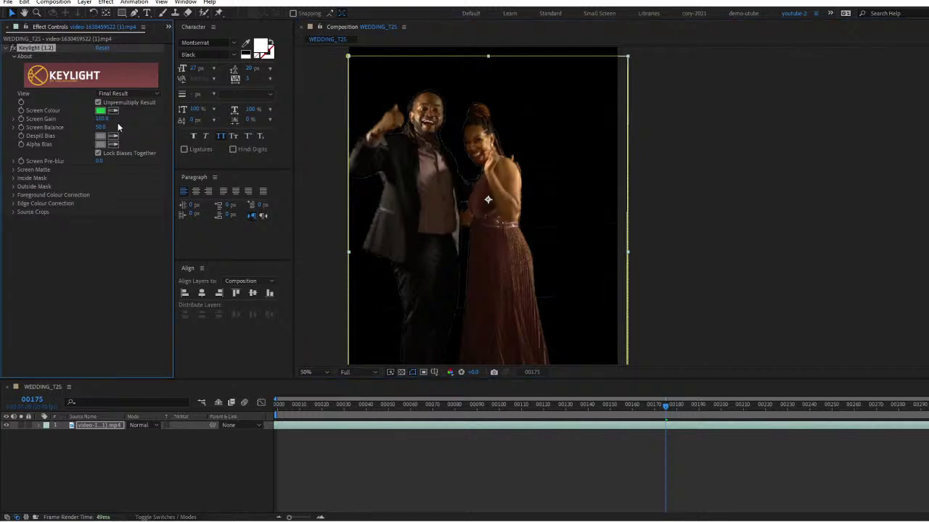
type("105")
key("Return")
Switch Keylight's view to Screen Matte and raise Clip Black to 41.
left_click(142, 95)
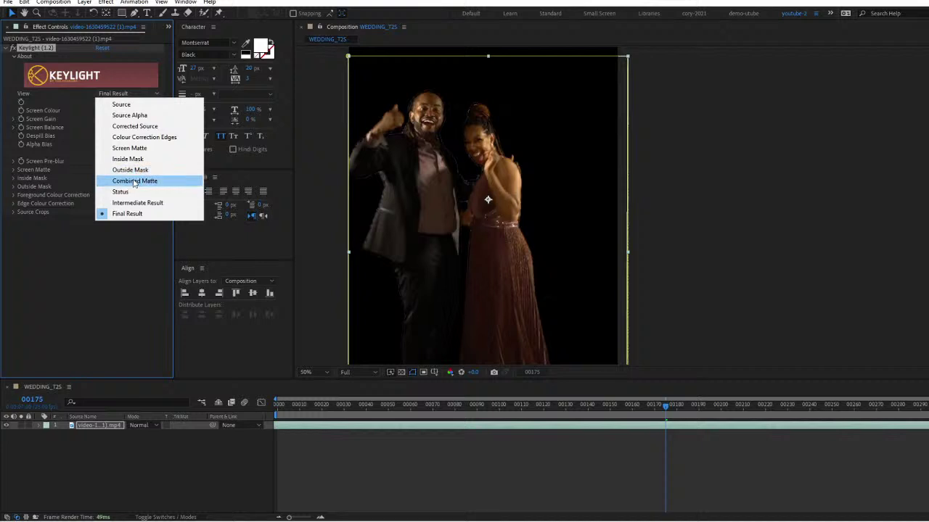
left_click(129, 148)
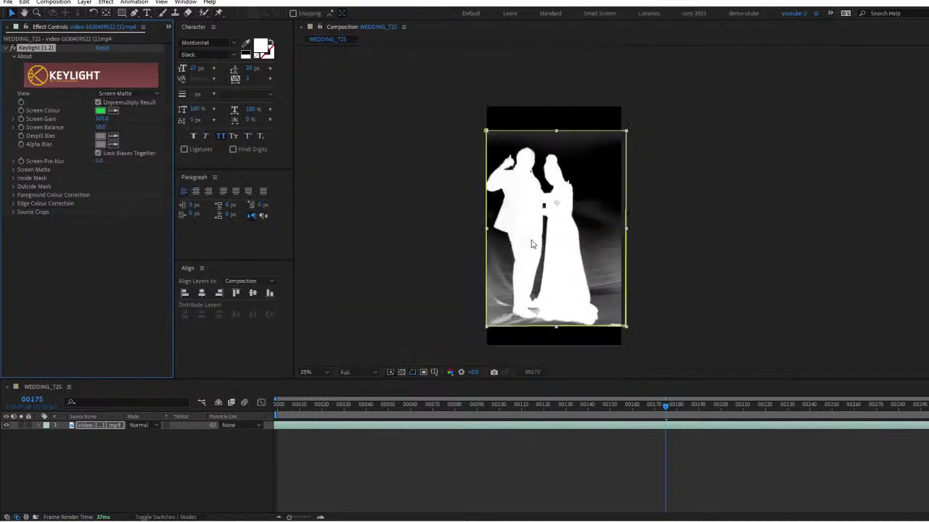
scroll(474, 252, "down", 1)
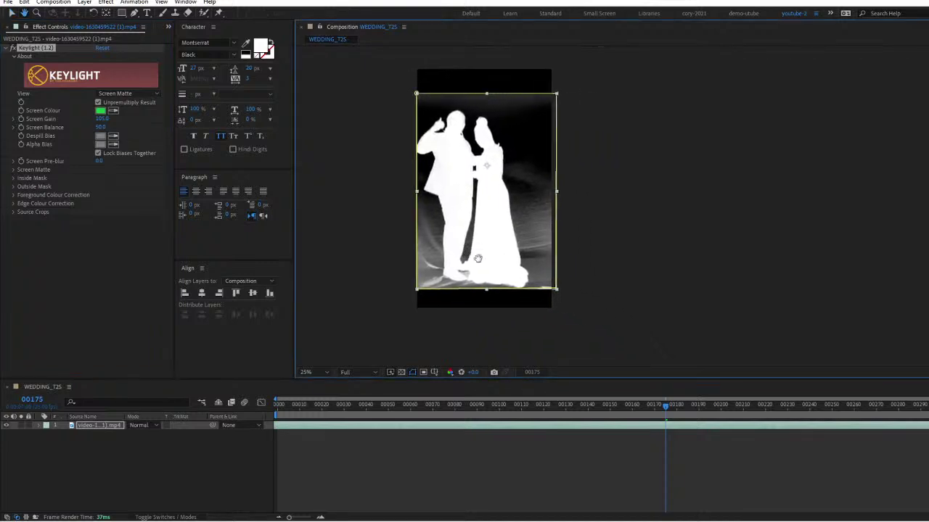
scroll(478, 258, "up", 1)
left_click_drag(376, 243, 473, 228)
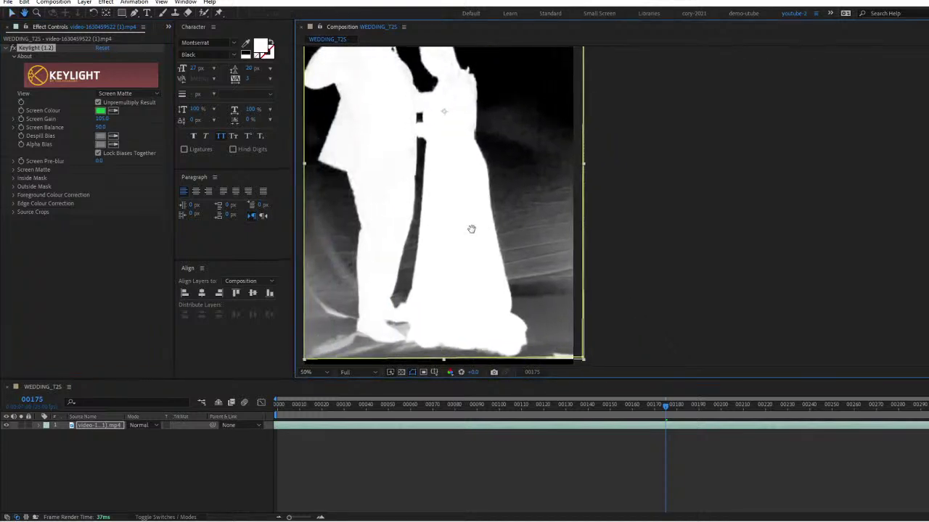
scroll(472, 233, "down", 1)
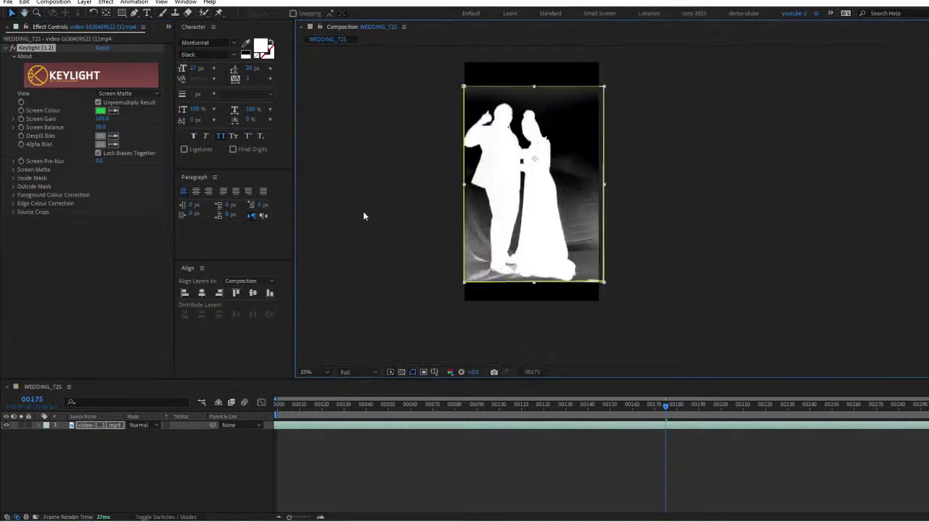
left_click(13, 171)
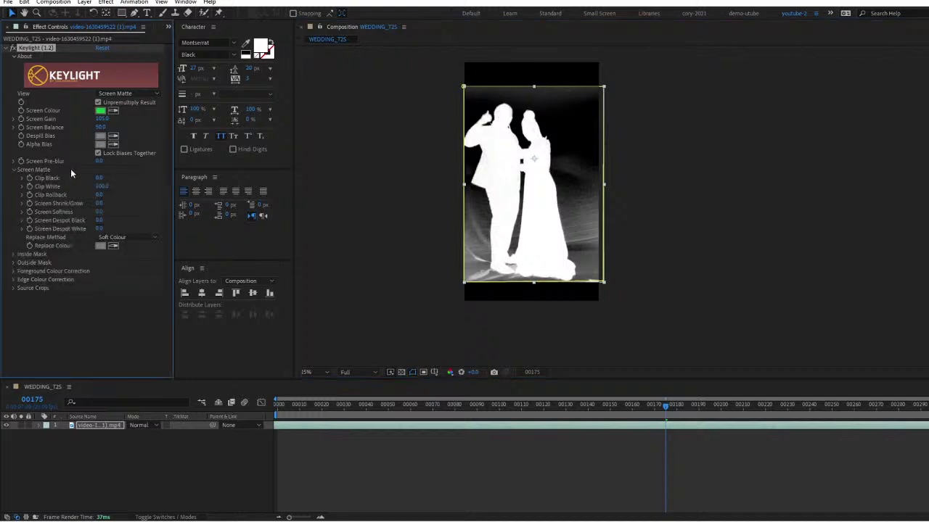
left_click(105, 186)
left_click_drag(101, 178, 122, 180)
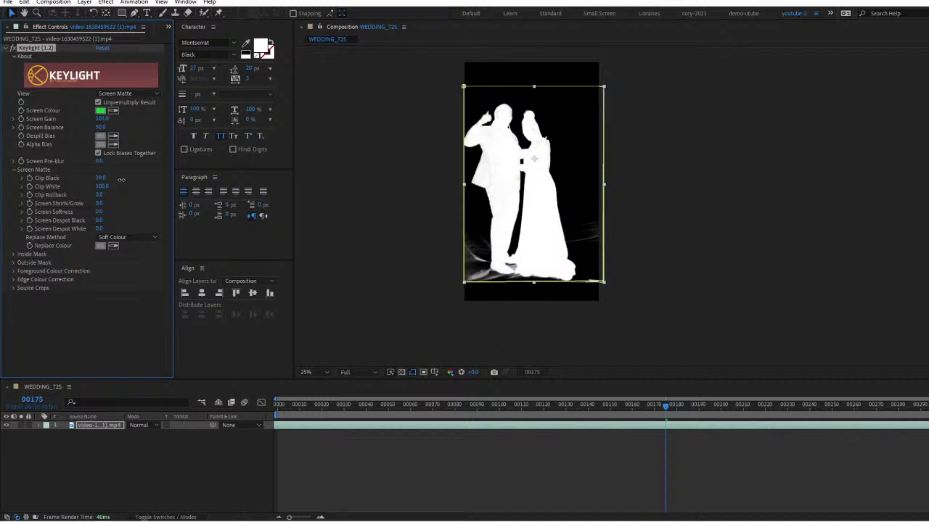
Lower Clip White to 93.0 so the couple's silhouette turns solid white.
key("period")
key("period")
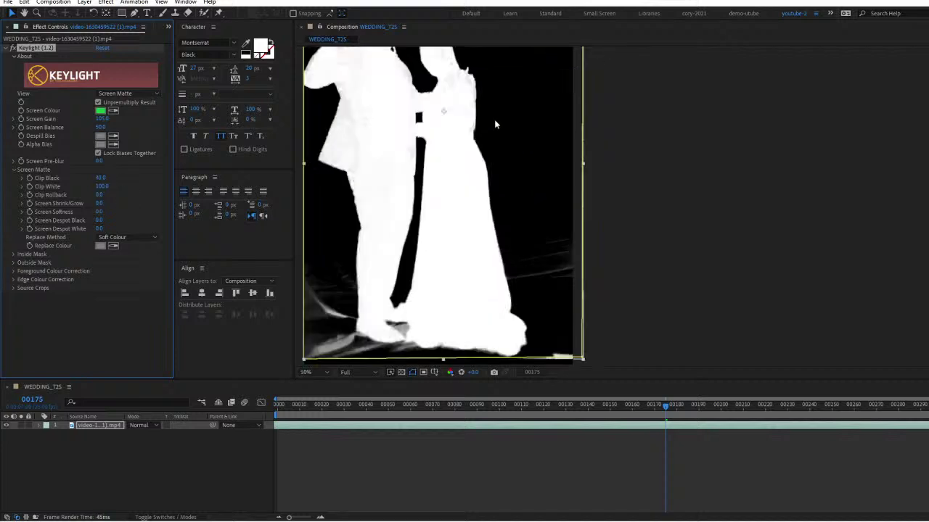
left_click_drag(391, 78, 425, 146)
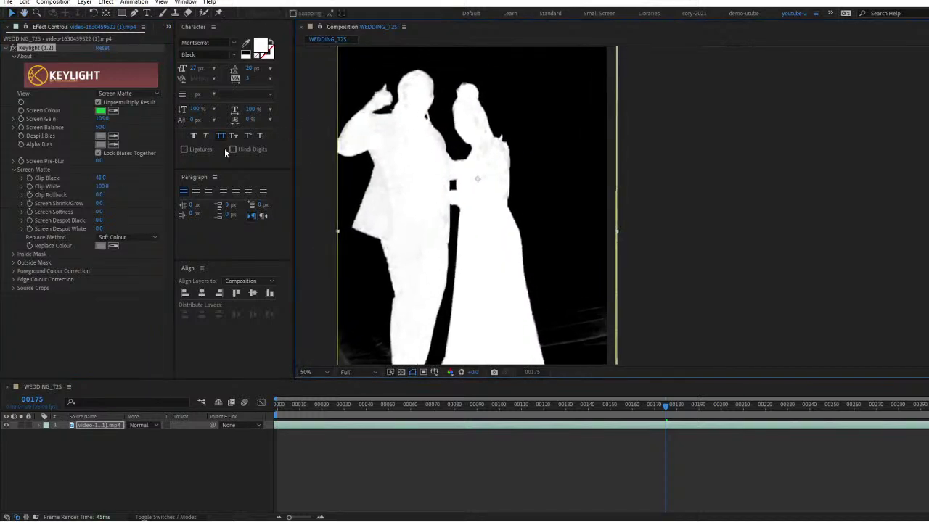
left_click(103, 186)
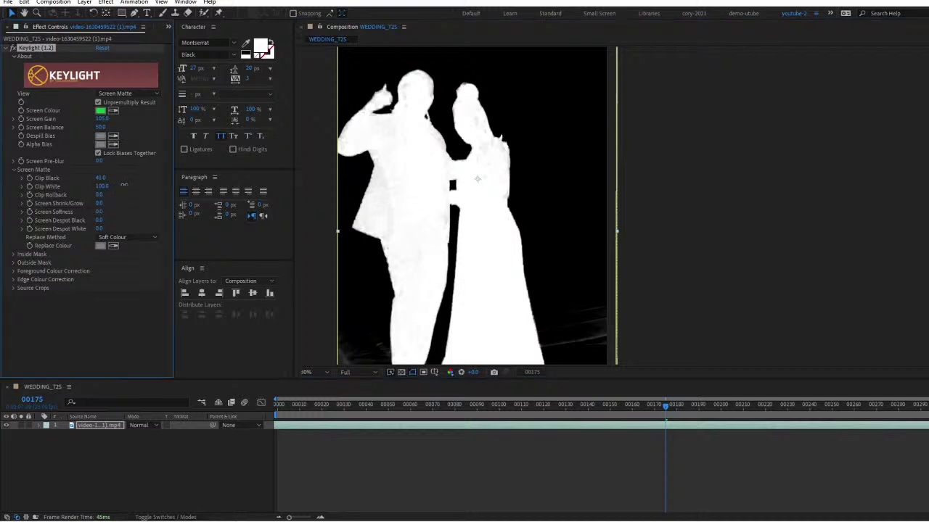
left_click_drag(124, 185, 118, 186)
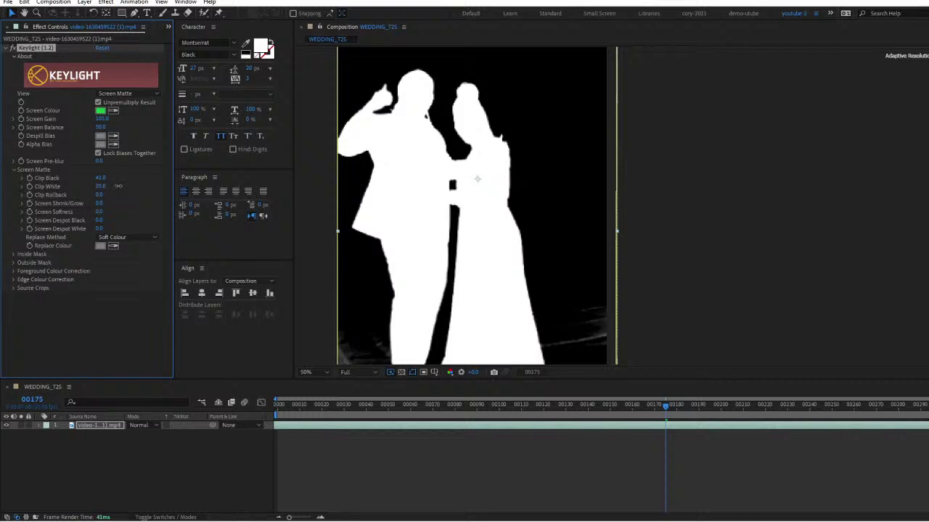
left_click_drag(118, 186, 125, 186)
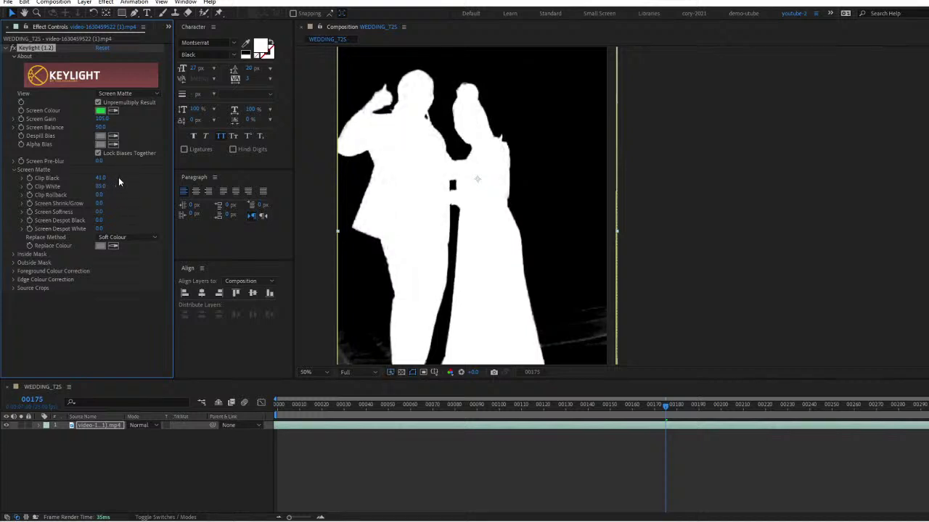
left_click_drag(119, 182, 133, 203)
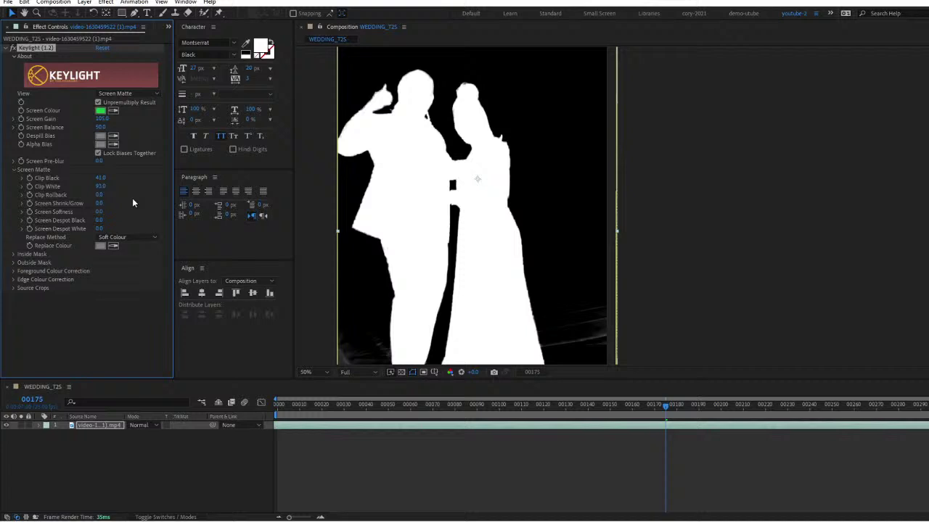
left_click(150, 93)
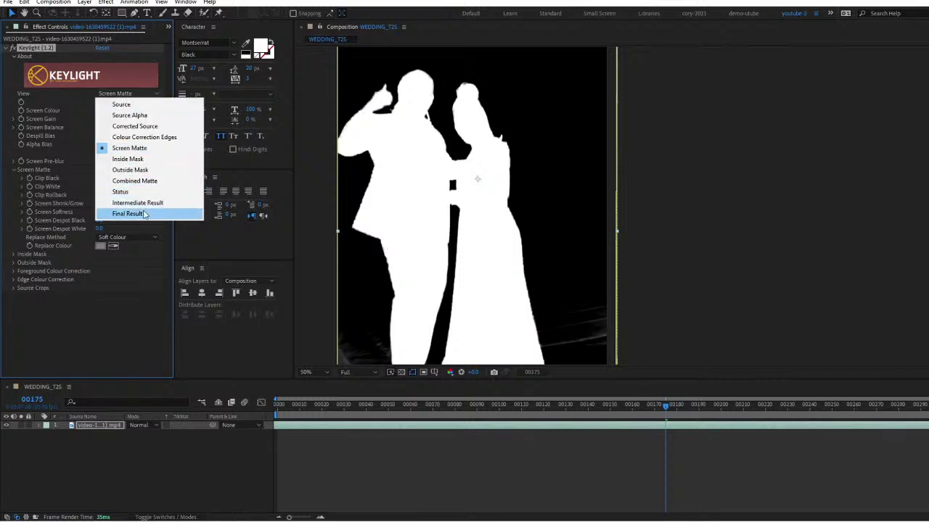
Set Keylight's view back to Final Result and frame the whole composition at 50%.
left_click(128, 213)
key("comma")
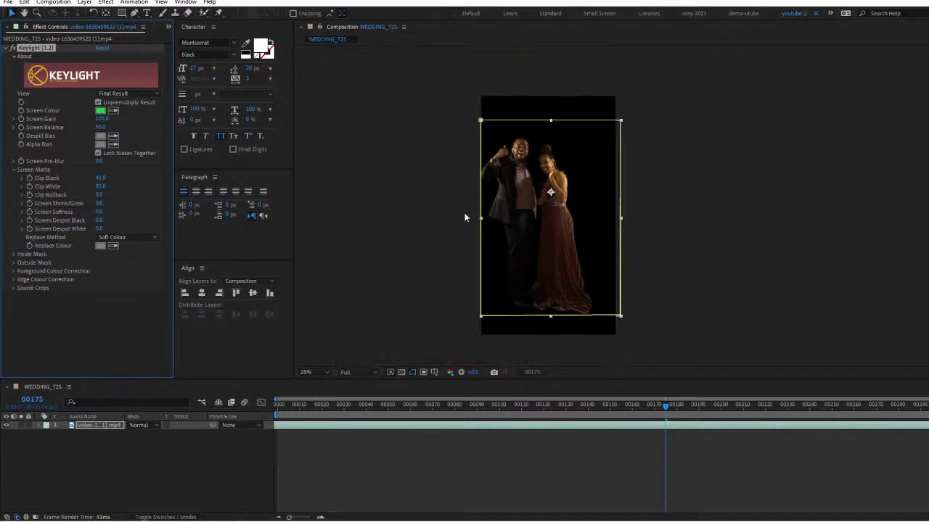
left_click_drag(506, 240, 452, 228)
key("period")
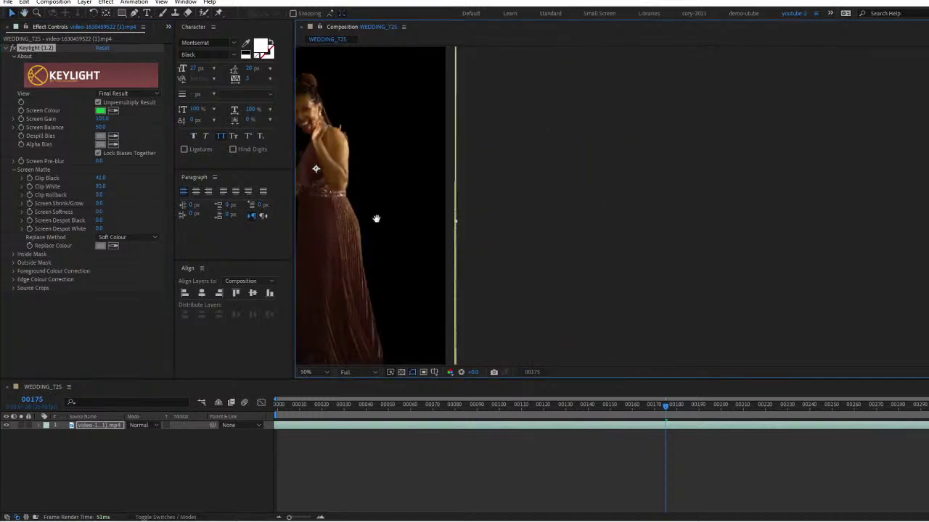
left_click_drag(376, 219, 468, 217)
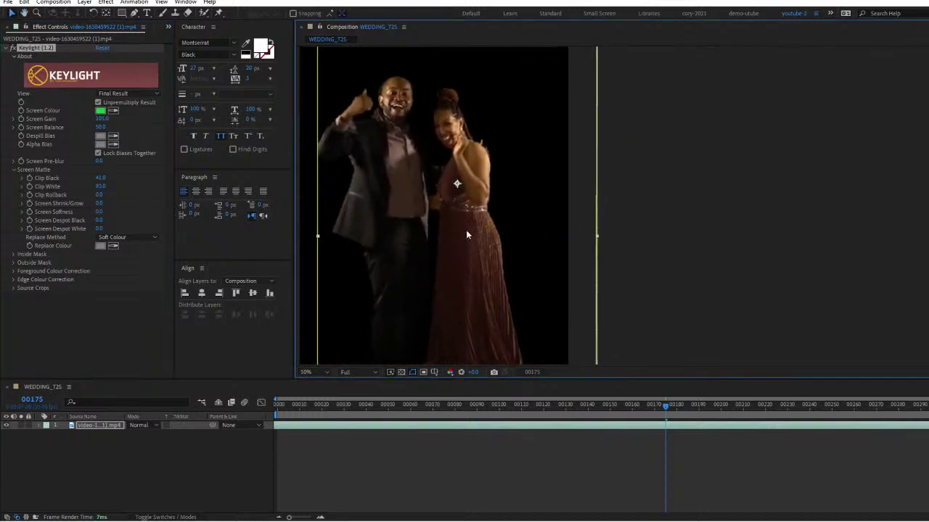
scroll(427, 312, "down", 3)
Preview the keyed clip and park the playhead at frame 00072.
left_click(535, 405)
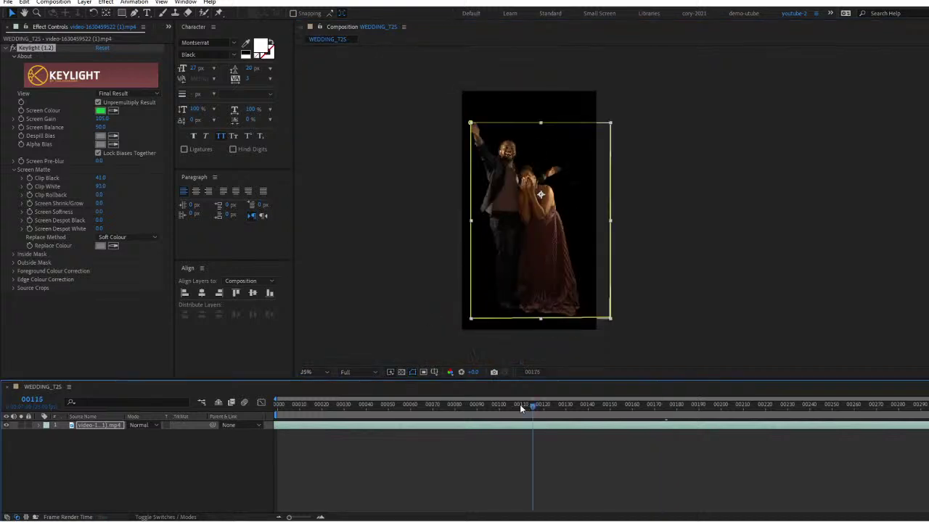
key("space")
left_click(491, 338)
key("space")
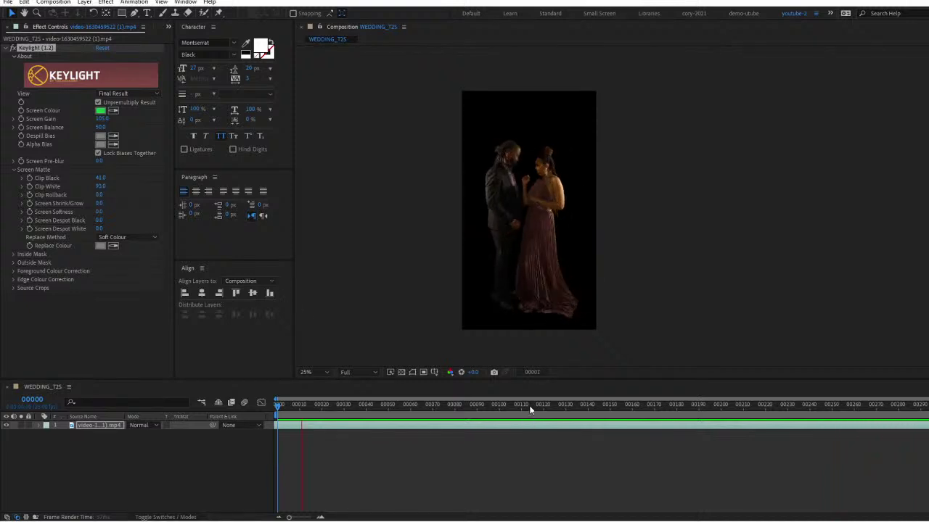
left_click_drag(467, 403, 436, 404)
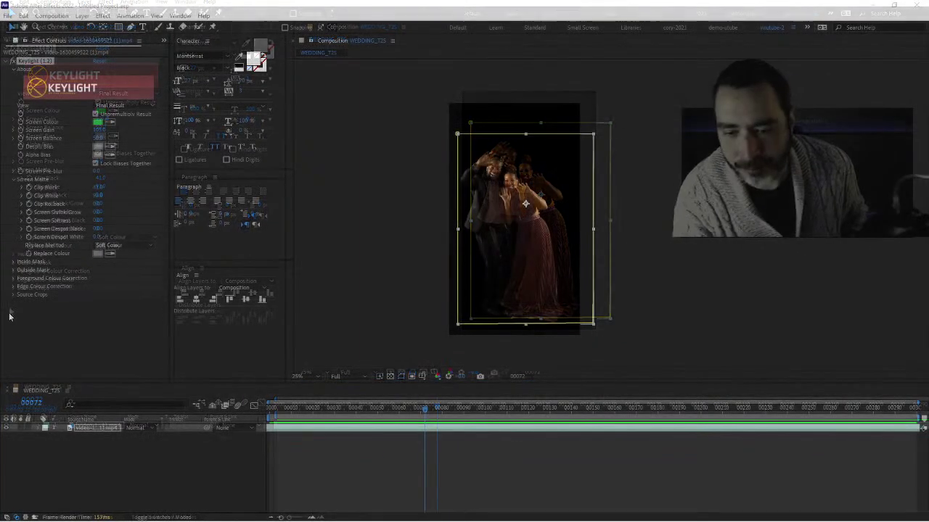
Scale the couple footage to about 138% and reposition it in the frame.
left_click_drag(531, 301, 531, 306)
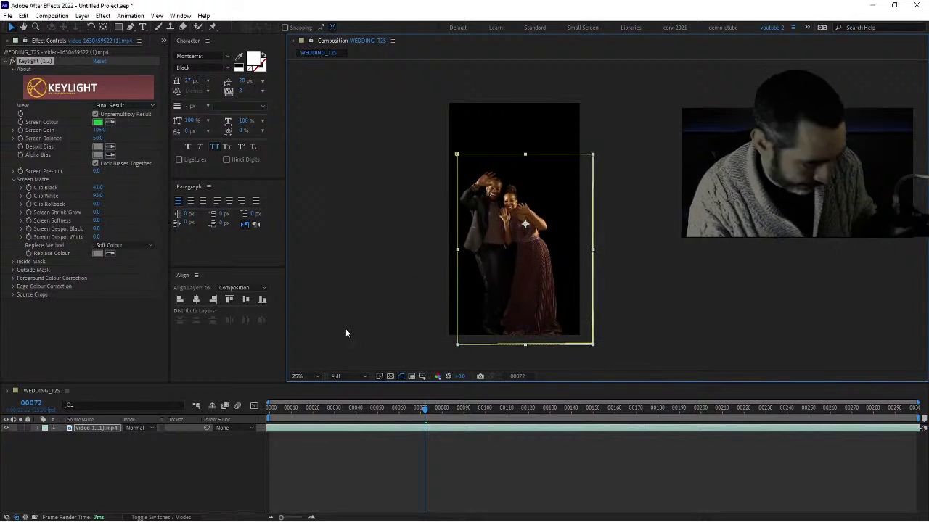
key("s")
left_click_drag(150, 436, 171, 436)
mouse_move(549, 304)
left_mouse_down()
mouse_move(572, 298)
mouse_move(548, 305)
left_mouse_up()
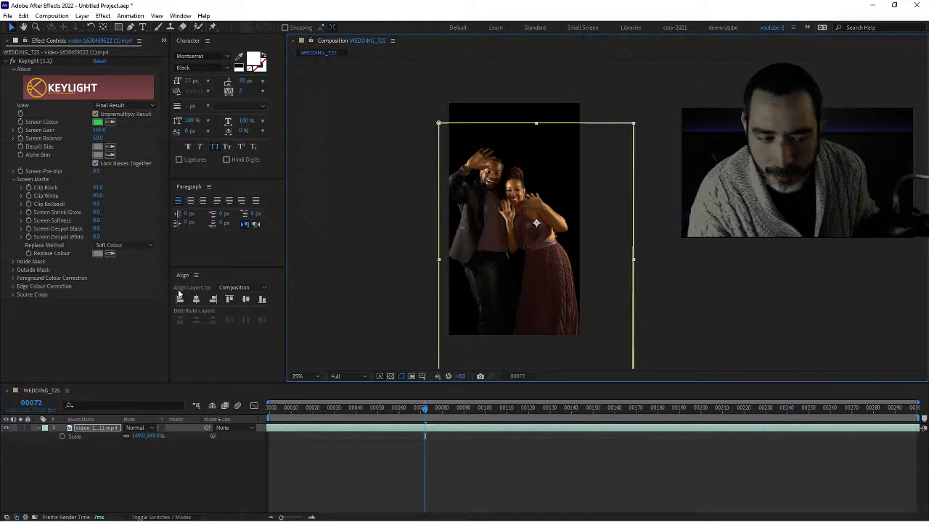
left_click_drag(157, 439, 166, 445)
left_click(165, 443)
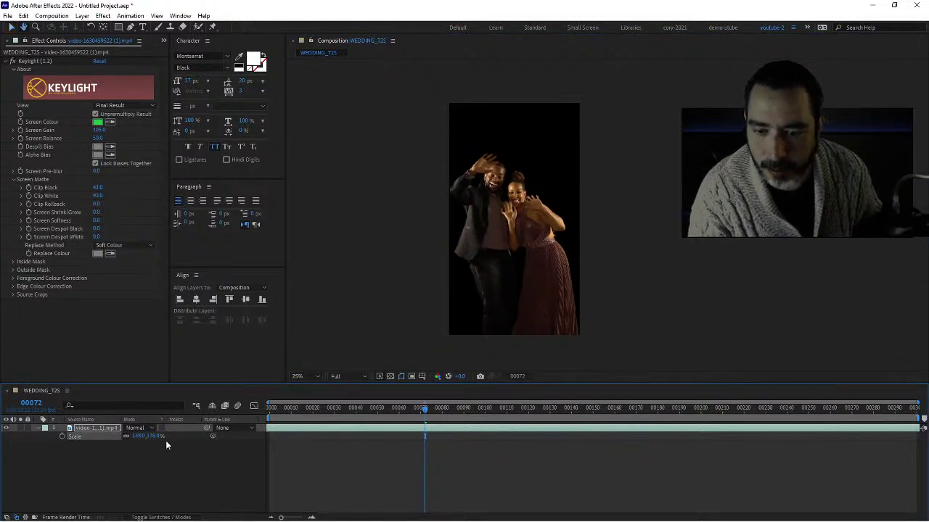
Preview the enlarged footage, fine-tune its position, and return near the start.
key("space")
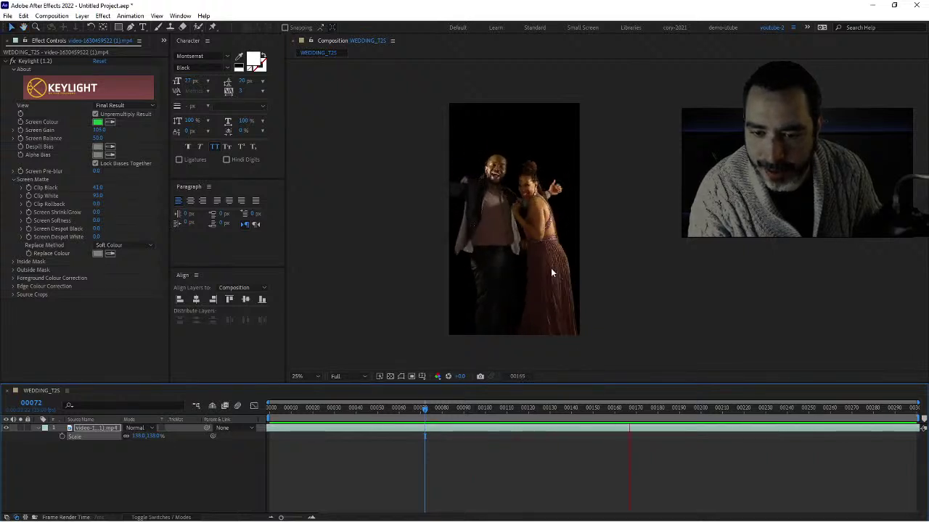
mouse_move(550, 288)
left_mouse_down()
mouse_move(495, 290)
mouse_move(561, 293)
mouse_move(544, 293)
mouse_move(554, 302)
left_mouse_up()
key("space")
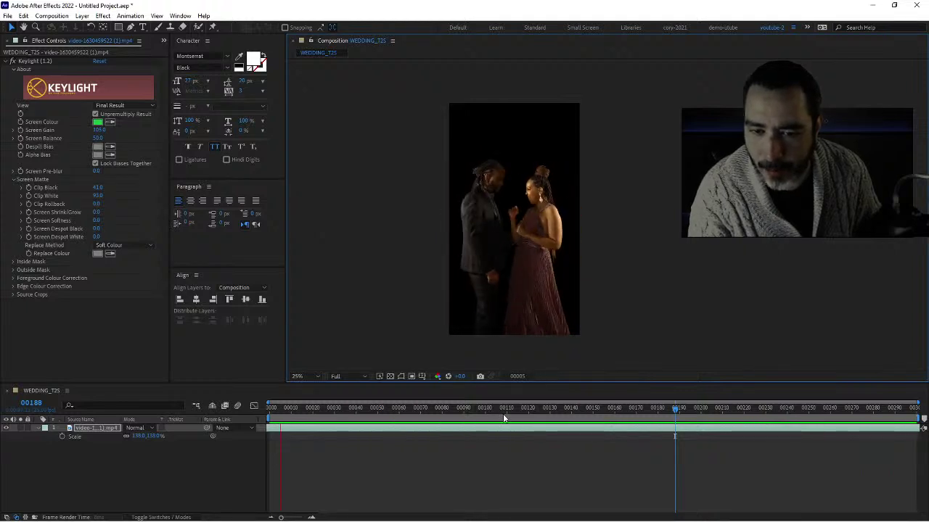
left_click_drag(565, 407, 470, 434)
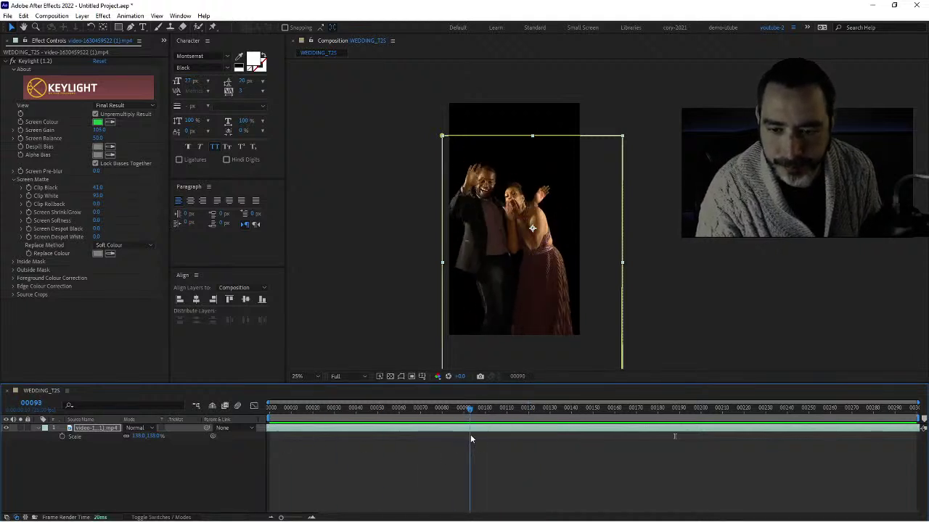
left_click(133, 475)
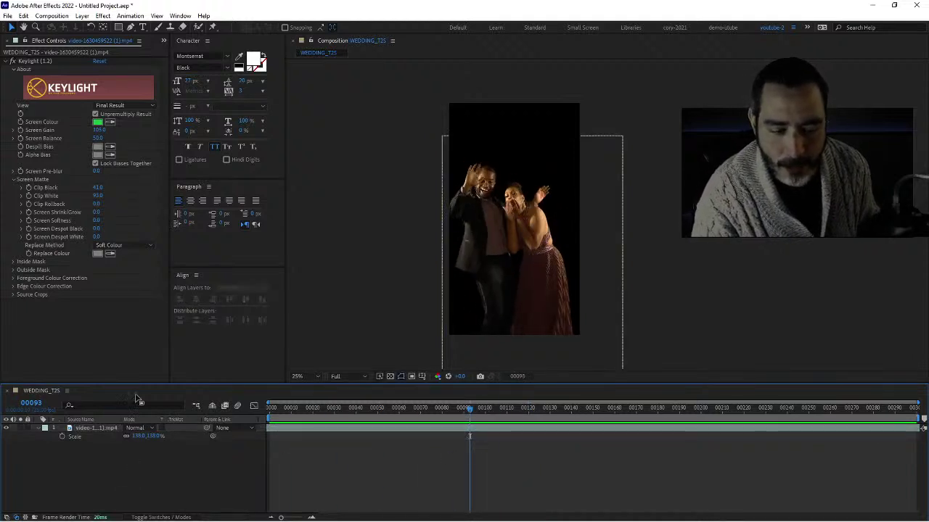
Type the couple's names as a text title near the top of the frame.
left_click(143, 28)
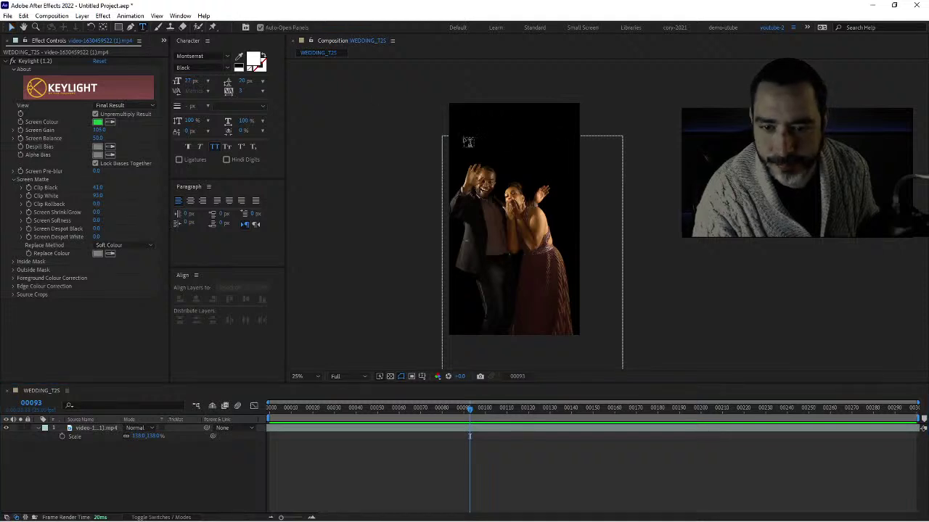
left_click(498, 126)
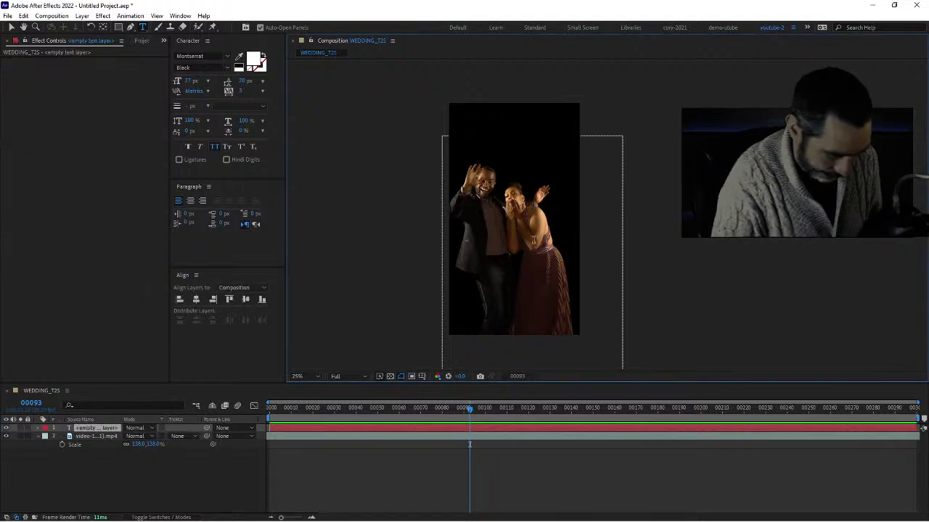
type("JORDAN")
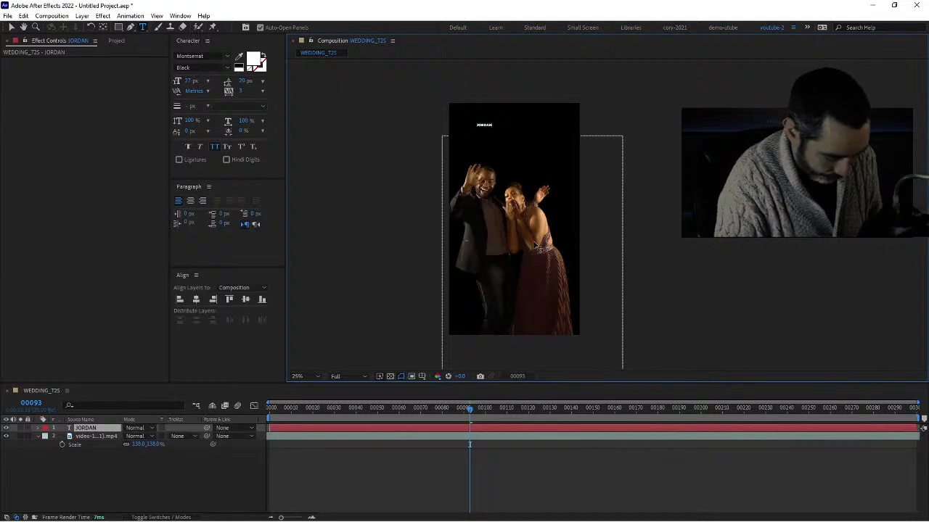
type(" &")
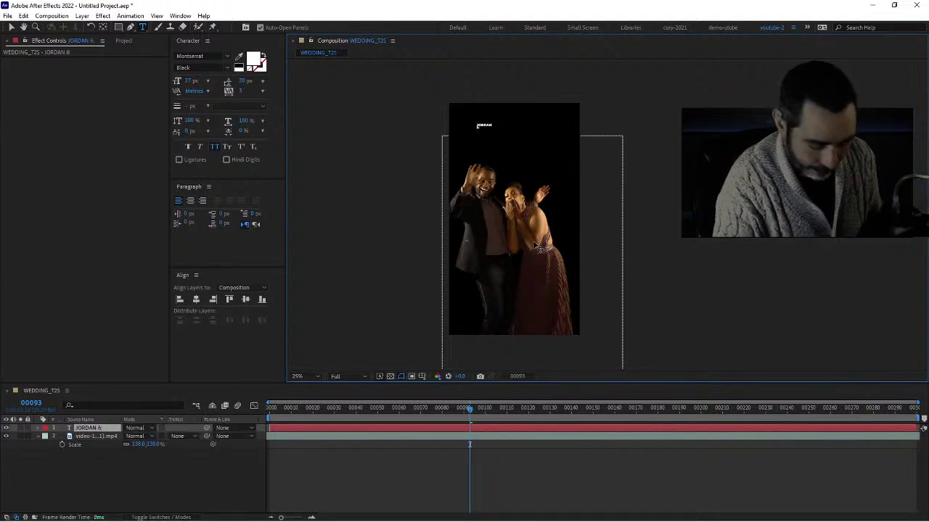
type(" MO")
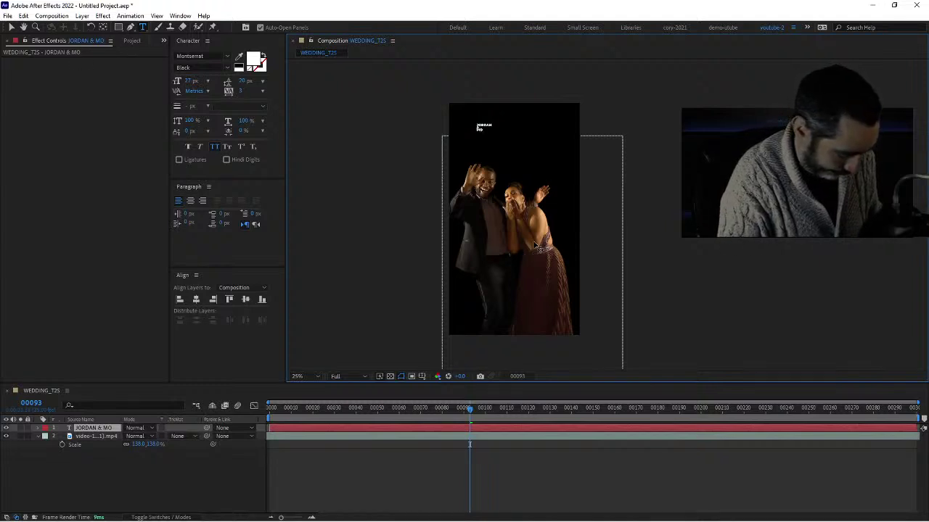
type("NICA")
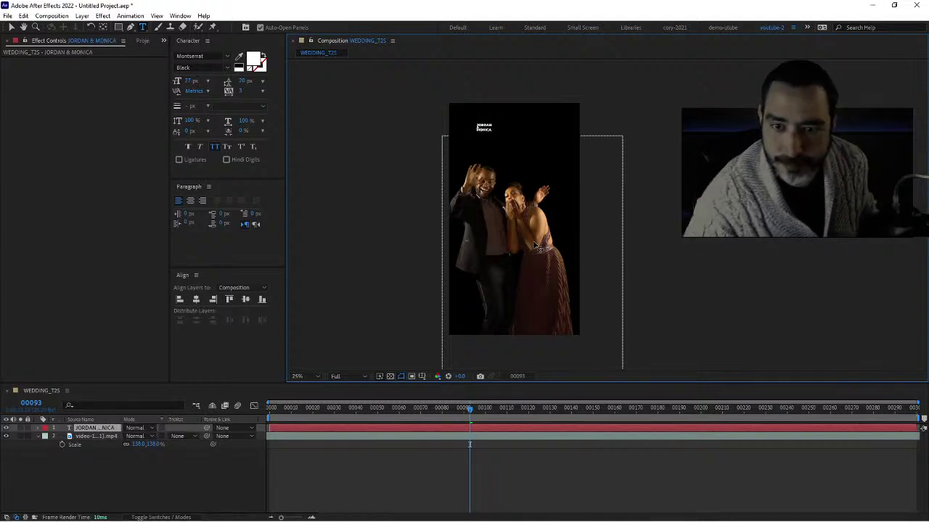
left_click(13, 26)
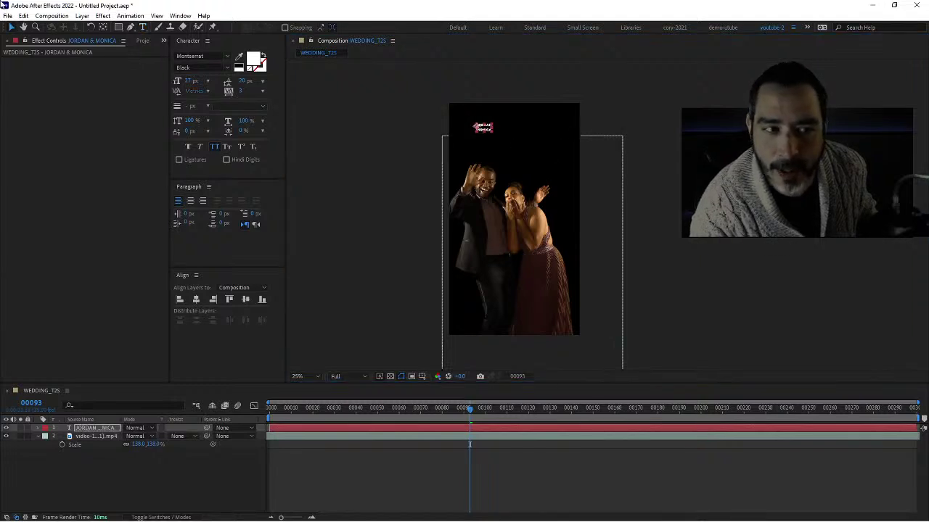
Scale up the JORDAN & MONICA title and nudge it slightly left and down.
key("s")
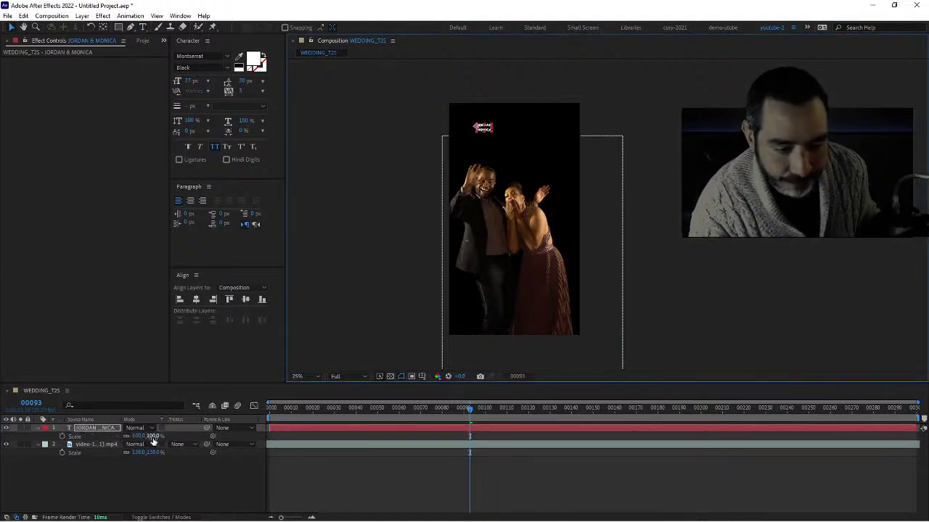
left_click_drag(149, 435, 279, 433)
left_click_drag(501, 138, 494, 143)
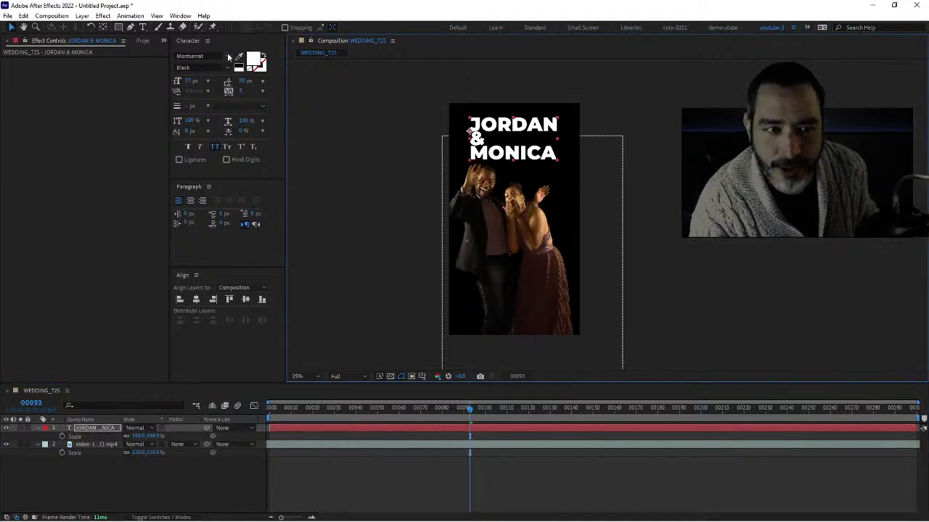
Centre-align the title's lines, centre it horizontally, tighten the leading and move it down toward the couple.
left_click(190, 202)
left_click_drag(499, 161, 537, 165)
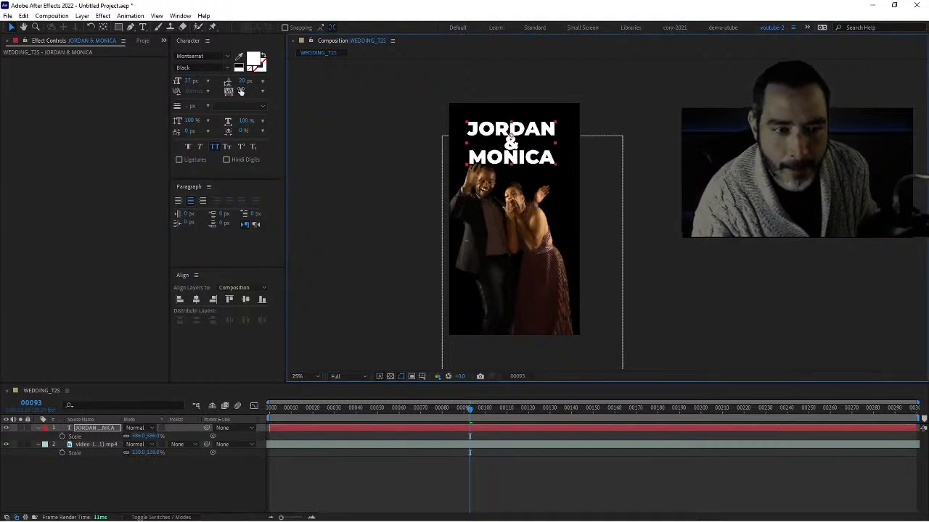
left_click_drag(243, 84, 246, 87)
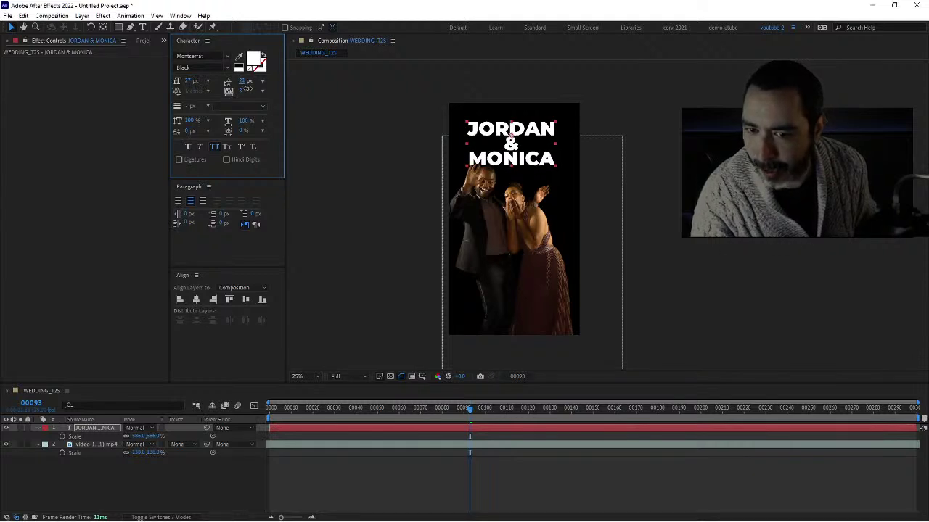
scroll(518, 154, "up", 1)
scroll(515, 149, "down", 1)
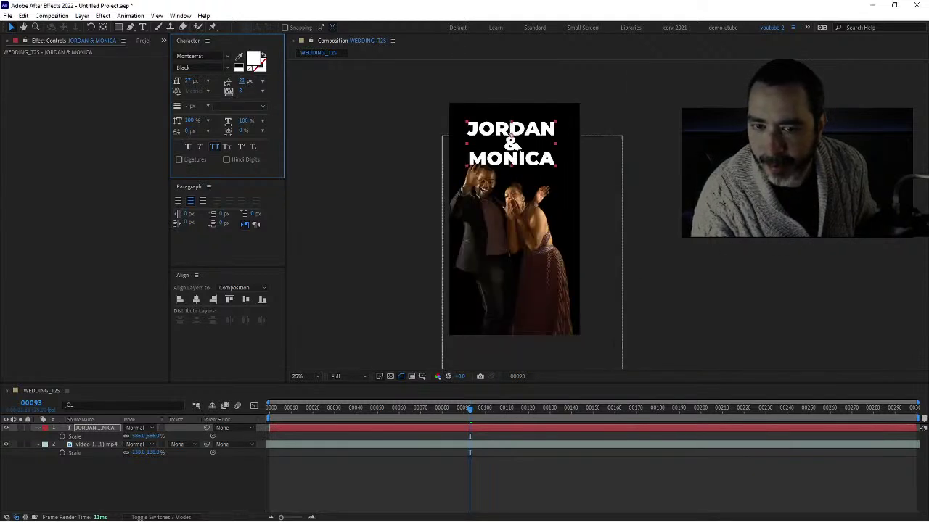
mouse_move(523, 161)
left_mouse_down()
mouse_move(528, 190)
mouse_move(514, 175)
left_mouse_up()
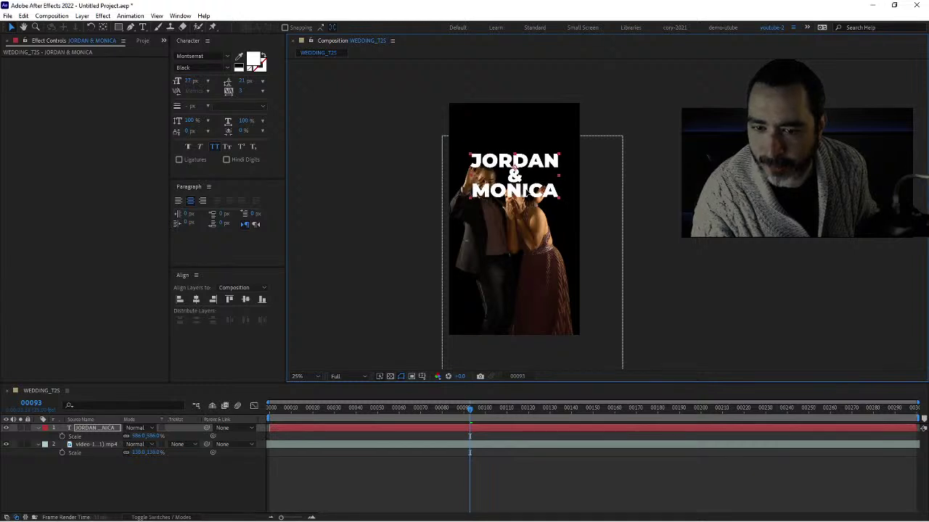
Move the title text layer below the couple's video layer in the timeline.
left_click(104, 445)
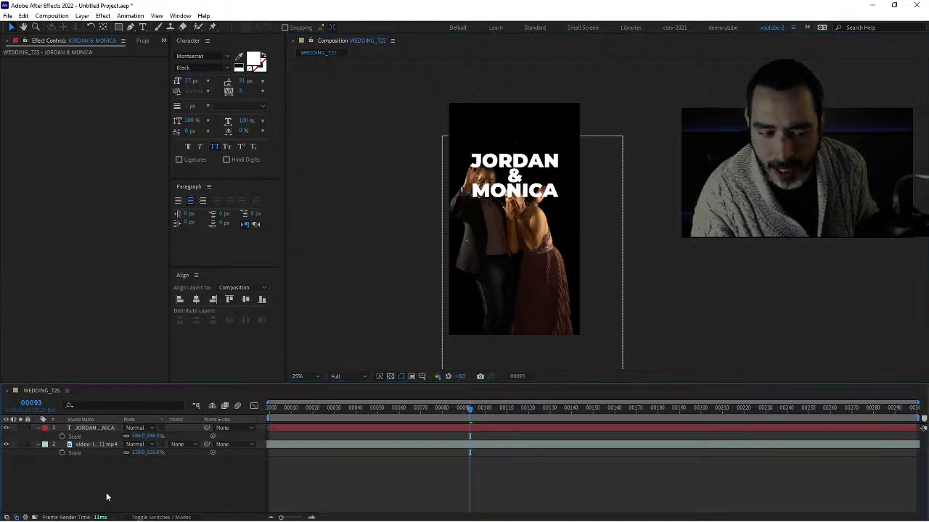
left_click(112, 428)
left_click(109, 441)
left_click(109, 427)
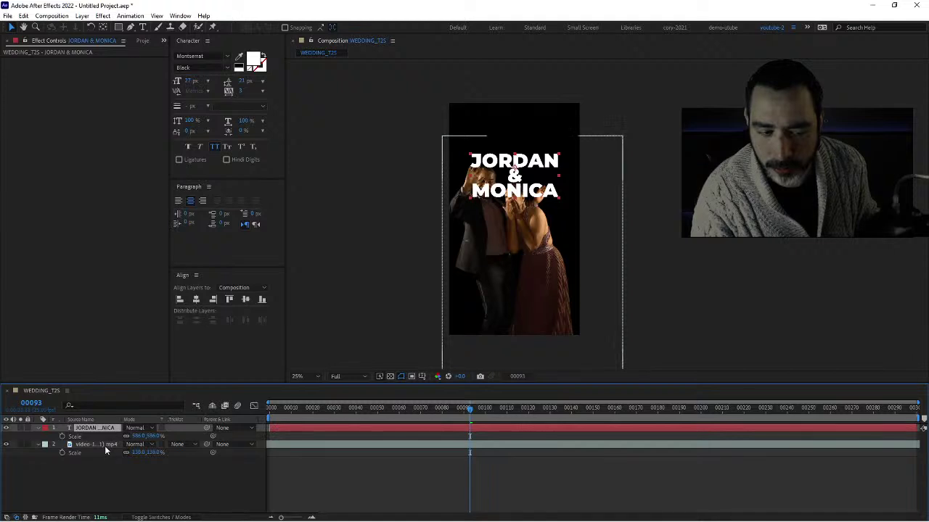
left_click_drag(107, 426, 108, 466)
Raise the title slightly so it sits just above the couple's heads, then check it zoomed in.
left_click_drag(521, 167, 513, 134)
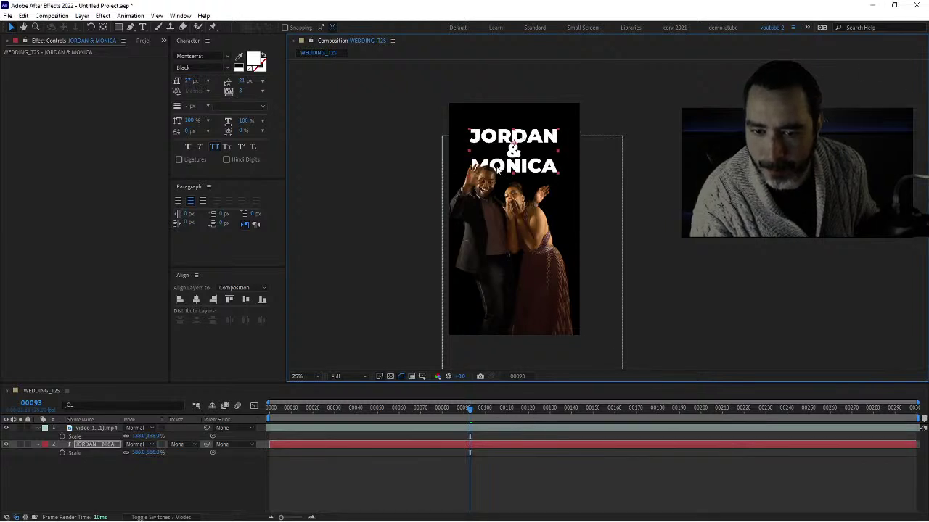
scroll(368, 155, "up", 2)
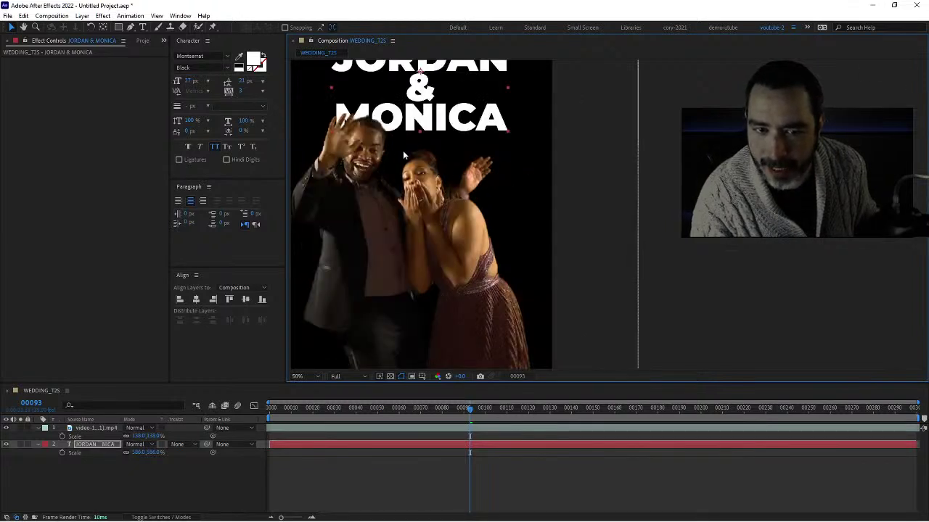
scroll(432, 197, "down", 1)
scroll(427, 203, "up", 1)
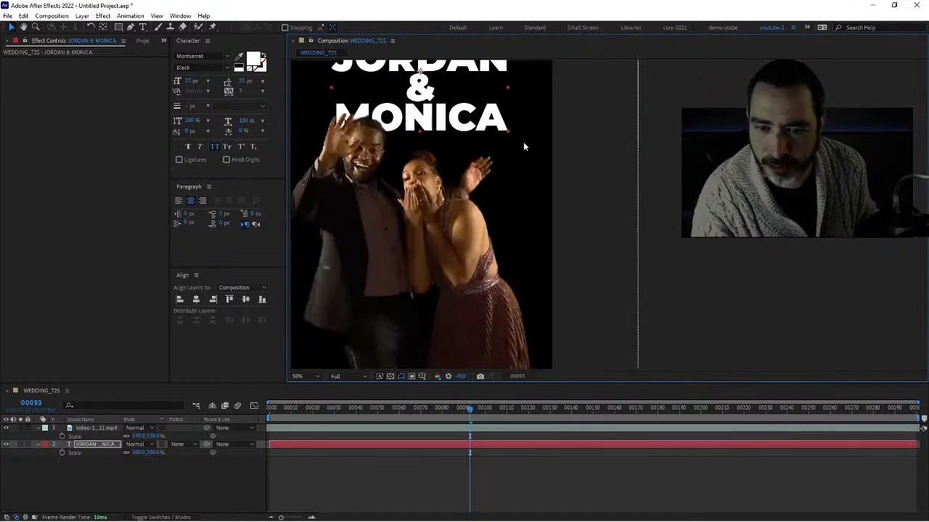
left_click_drag(450, 143, 504, 205)
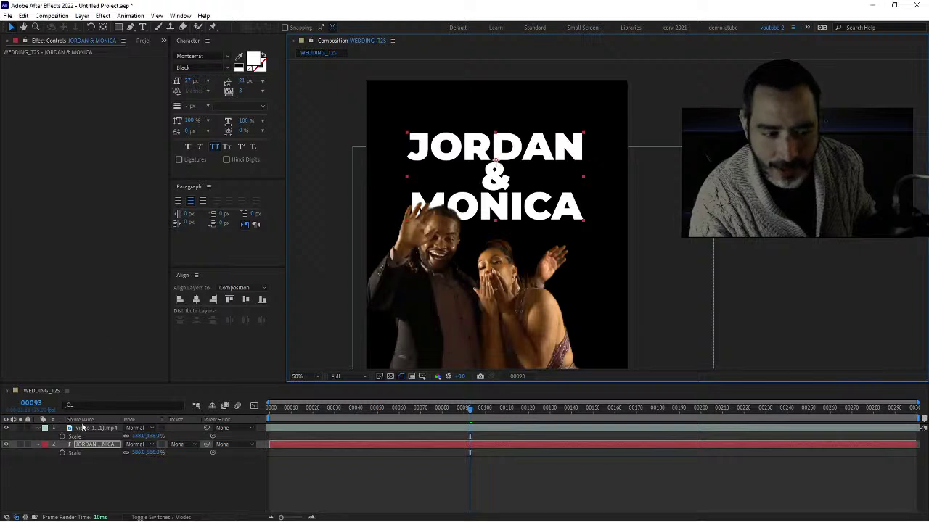
Apply a Bevel and Emboss layer style to the title and inspect MONICA up close.
right_click(103, 451)
mouse_move(146, 304)
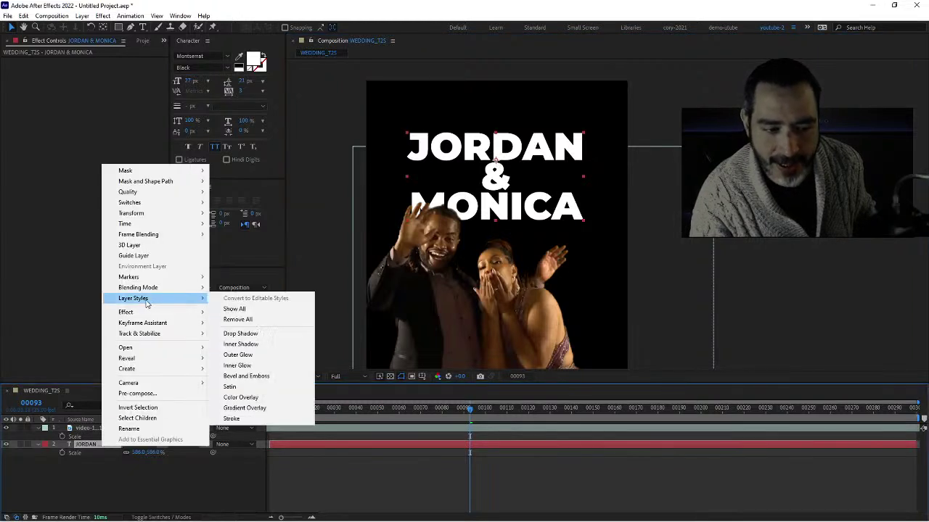
left_click(251, 376)
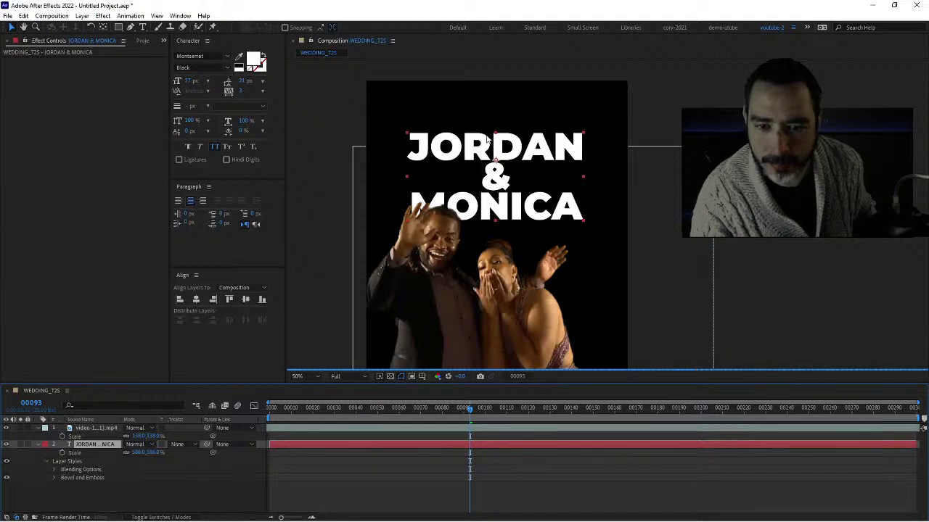
scroll(488, 139, "up", 2)
left_click_drag(383, 188, 483, 244)
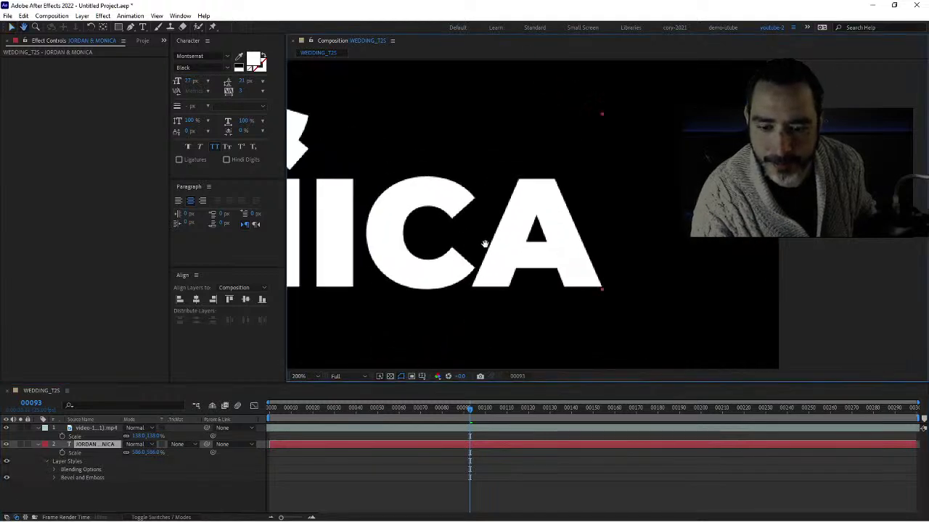
scroll(440, 247, "down", 2)
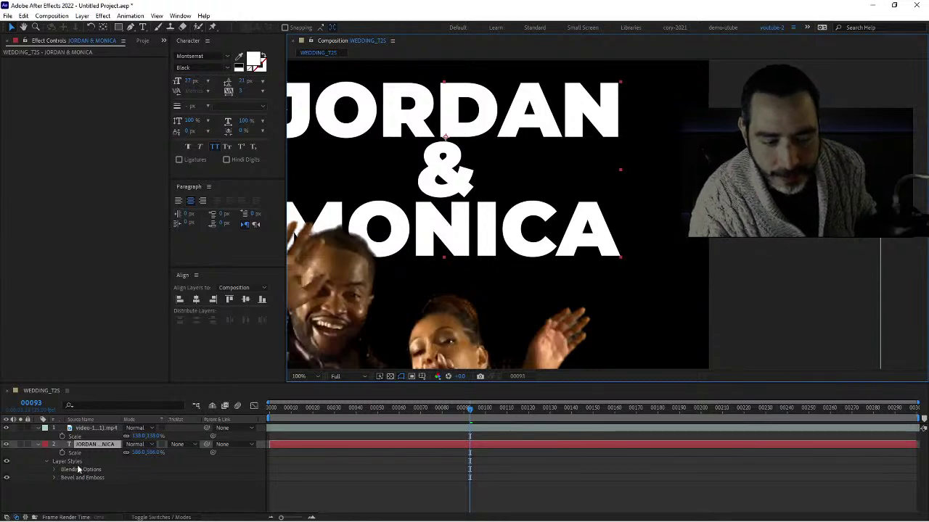
scroll(554, 277, "down", 1)
Deselect all layers and add the Blue Lines Grid.mov clip to the composition as the top layer.
left_click(636, 287)
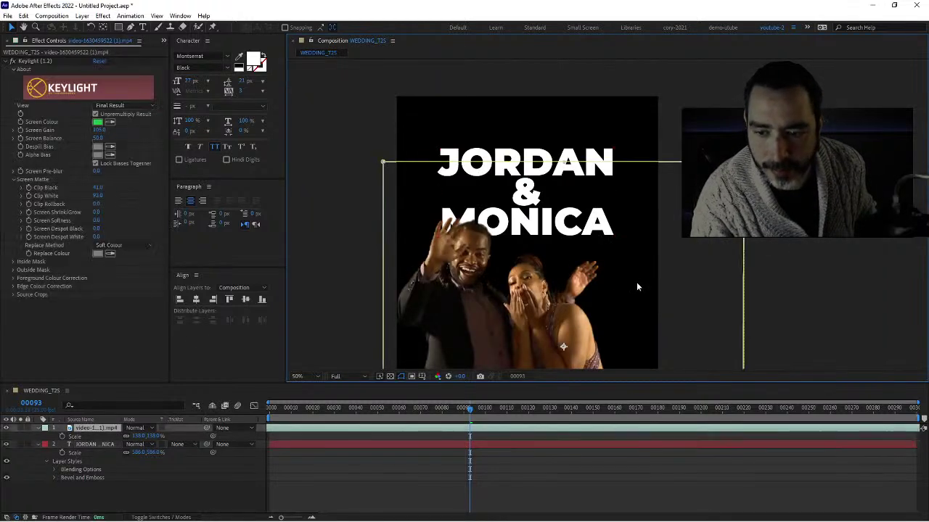
left_click(118, 495)
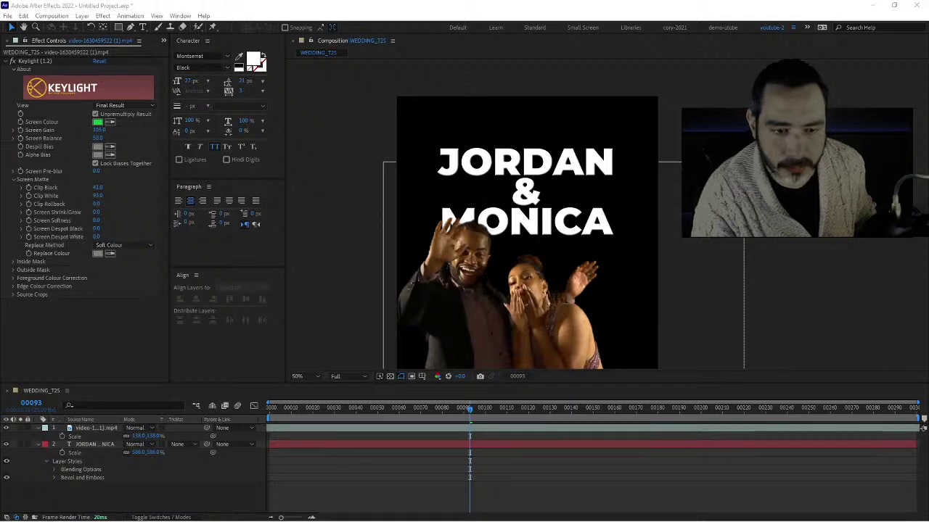
left_click_drag(1, 363, 114, 500)
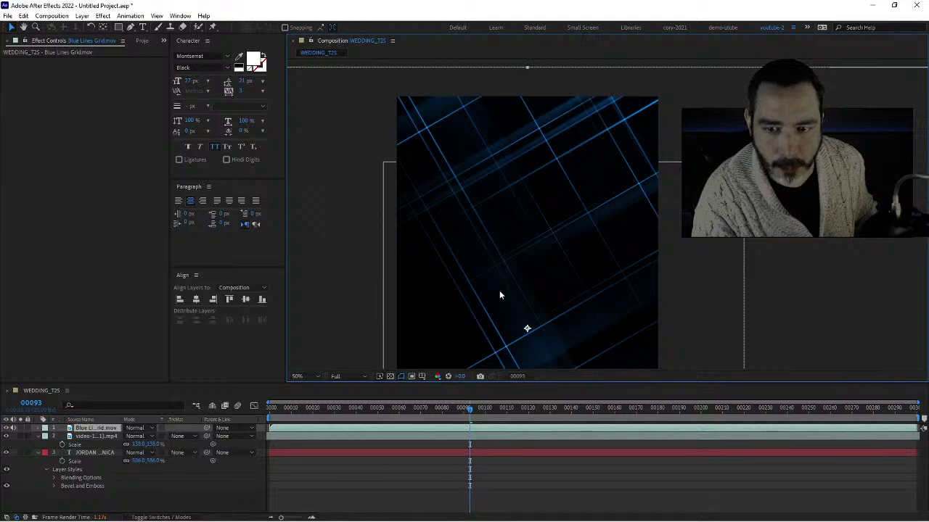
key("comma")
key("comma")
key("comma")
key("comma")
left_click_drag(502, 321, 468, 313)
key("period")
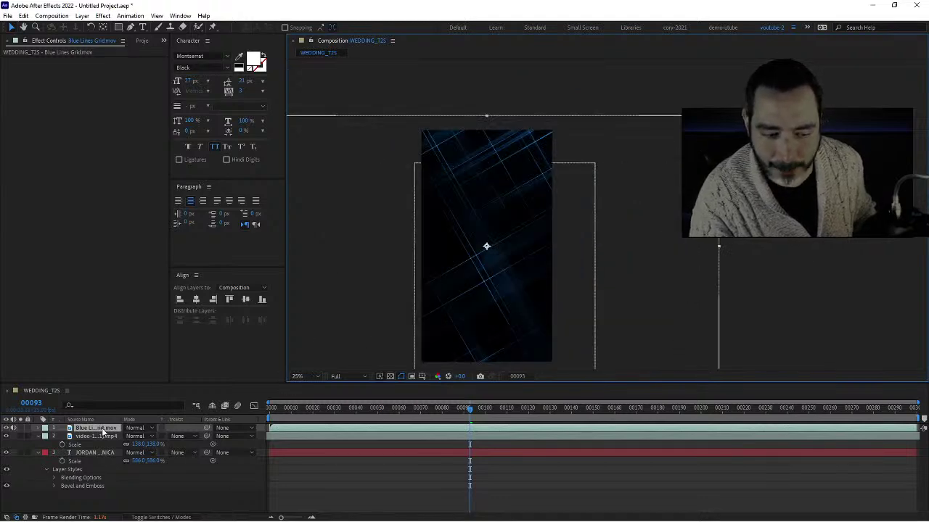
left_click_drag(103, 432, 107, 505)
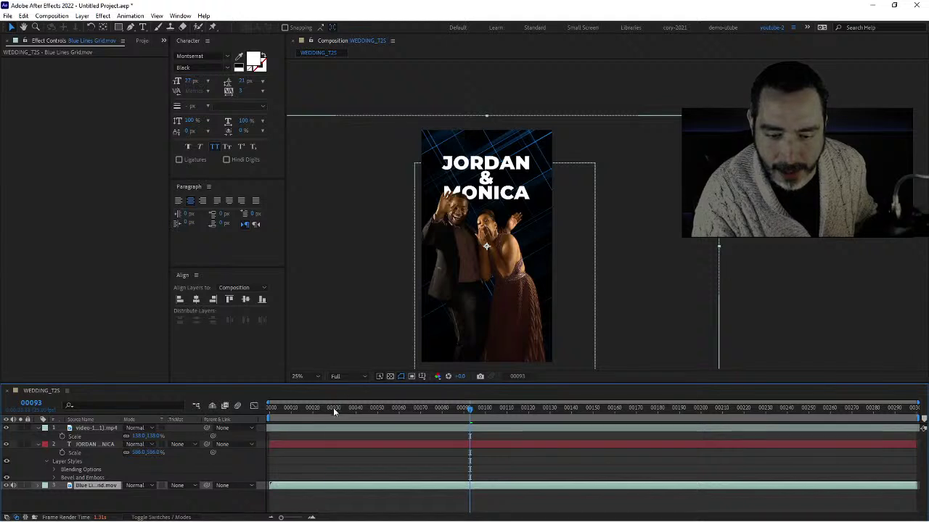
left_click_drag(333, 408, 261, 417)
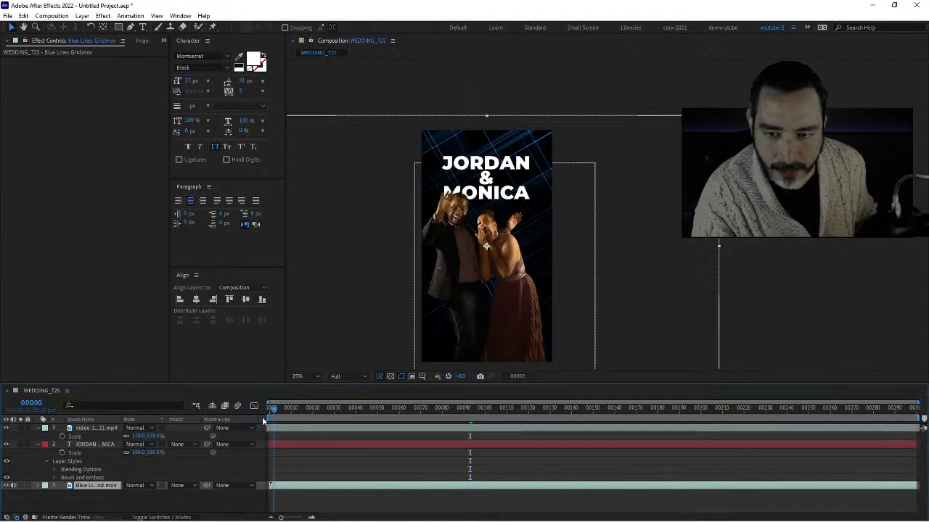
left_click(339, 377)
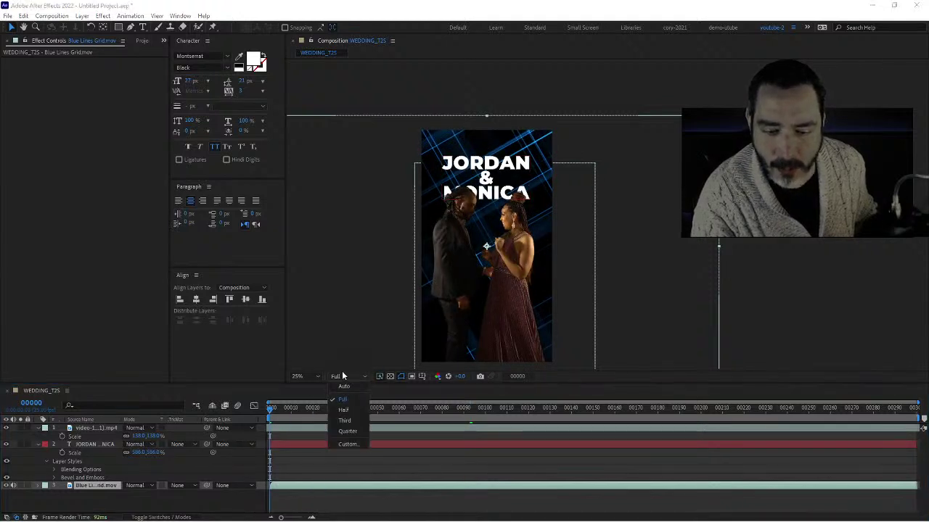
left_click(350, 347)
left_click(347, 377)
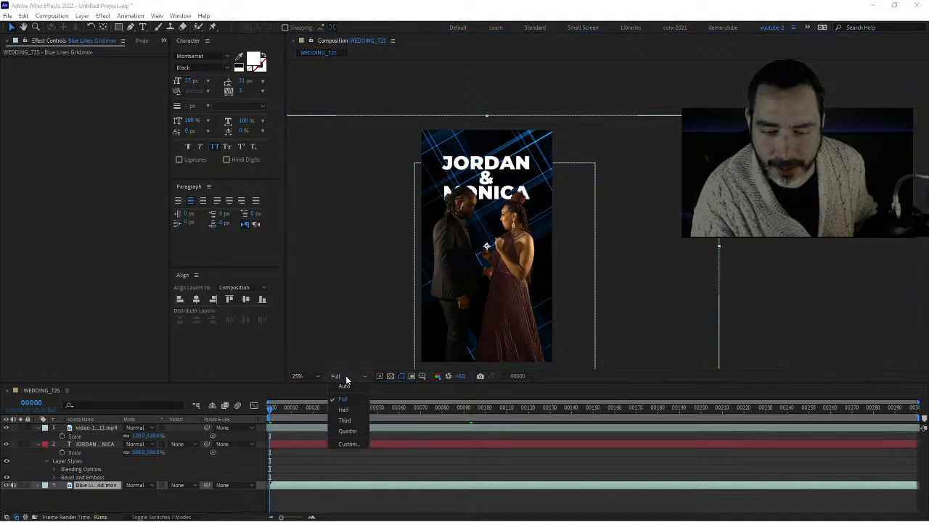
left_click(348, 433)
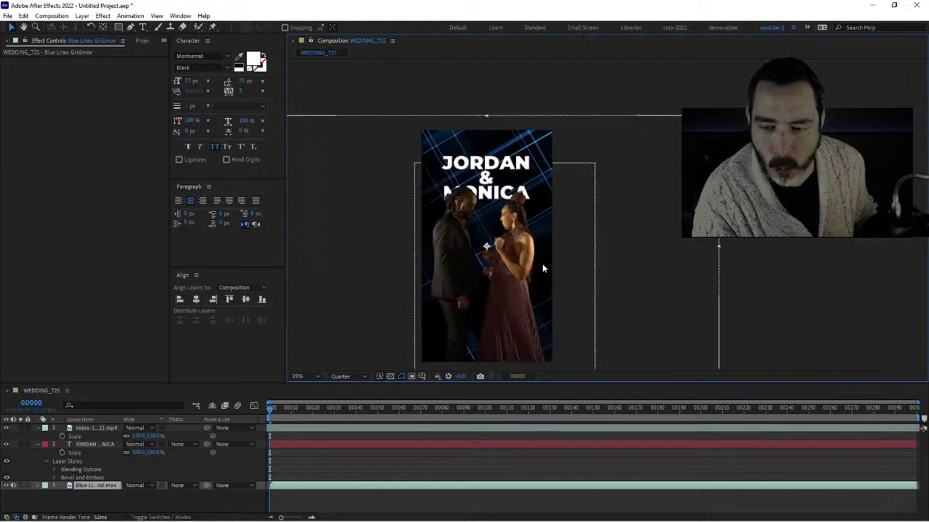
left_click_drag(460, 294, 487, 248)
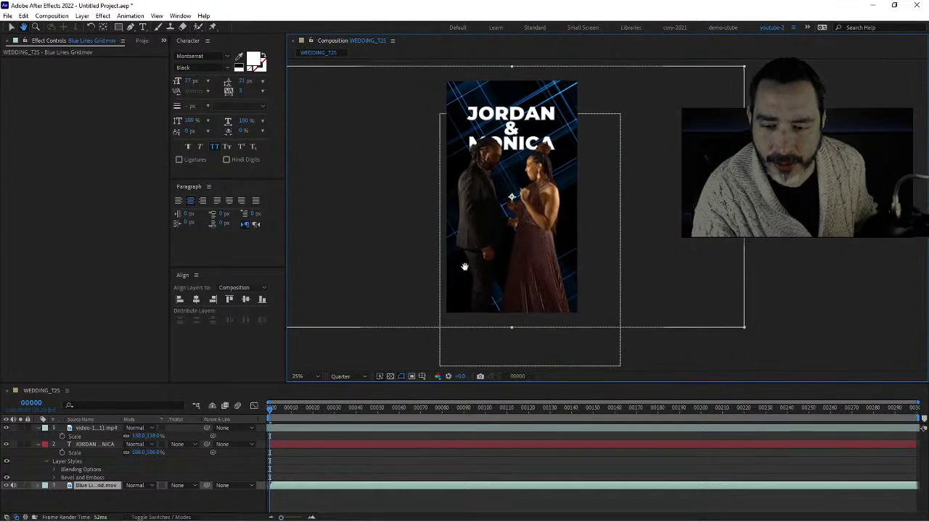
left_click(319, 408)
left_click_drag(301, 415, 261, 419)
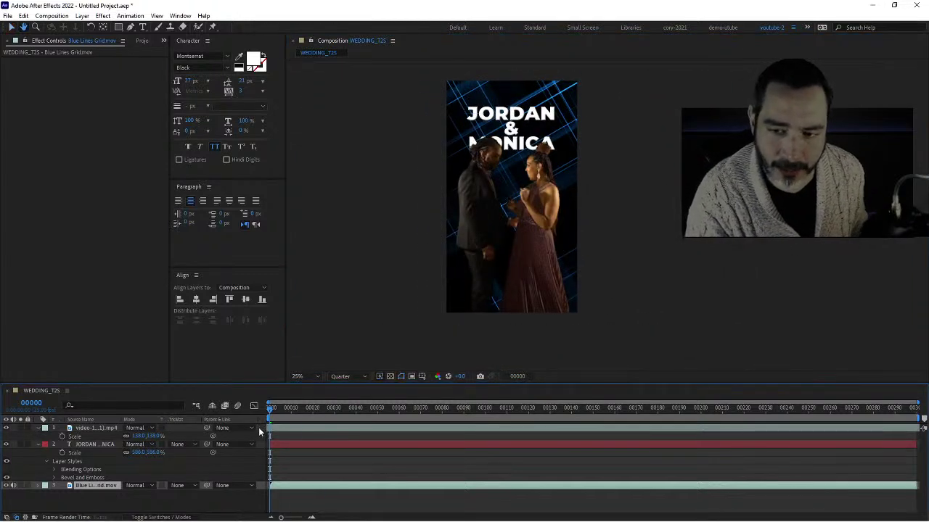
Play the preview, park on frame 71 and switch viewer resolution from Quarter to Full.
key("space")
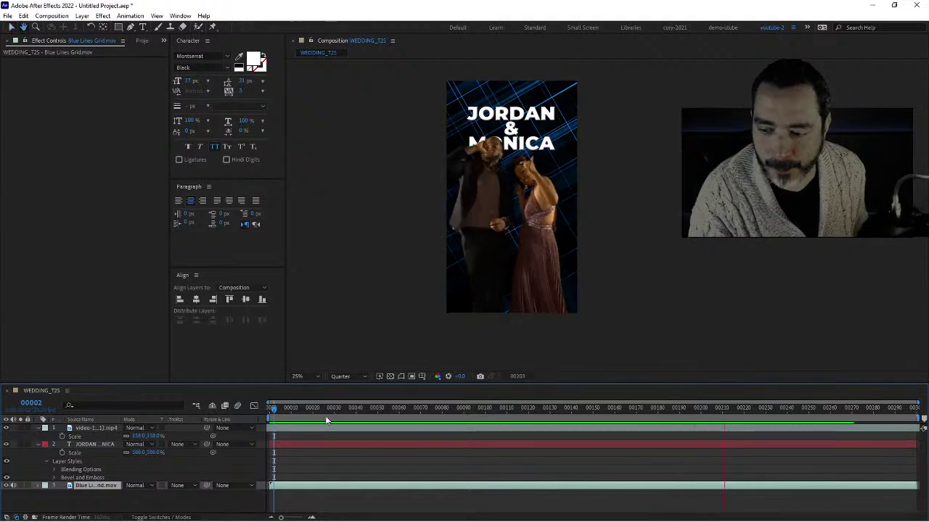
left_click_drag(441, 408, 423, 413)
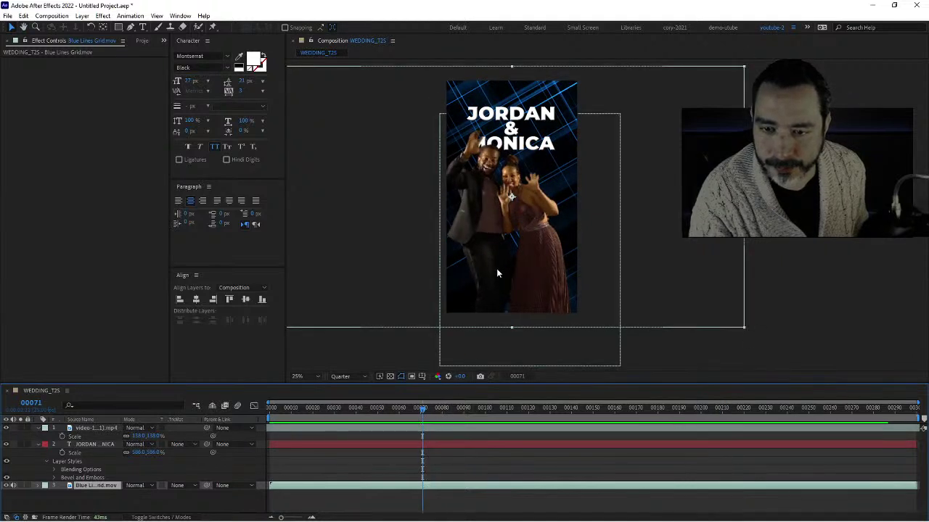
left_click(339, 375)
left_click(343, 397)
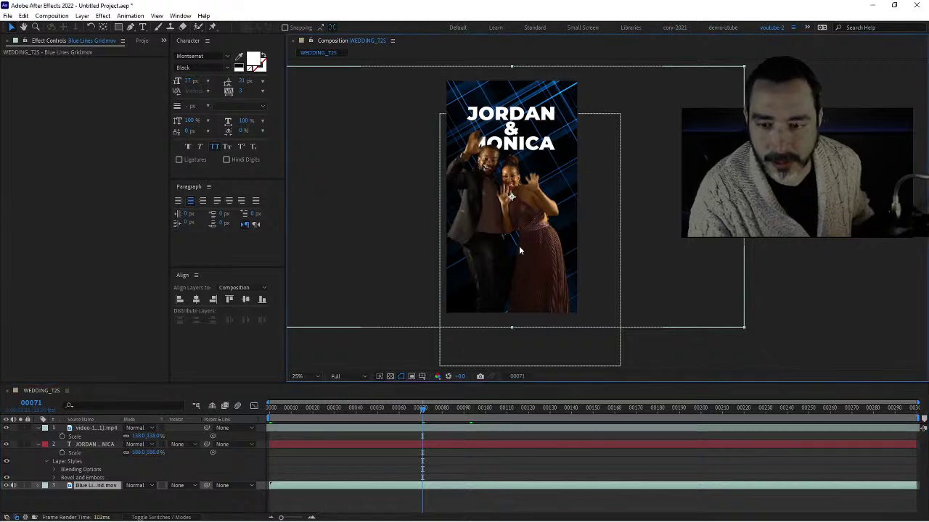
key("period")
left_click_drag(466, 264, 493, 245)
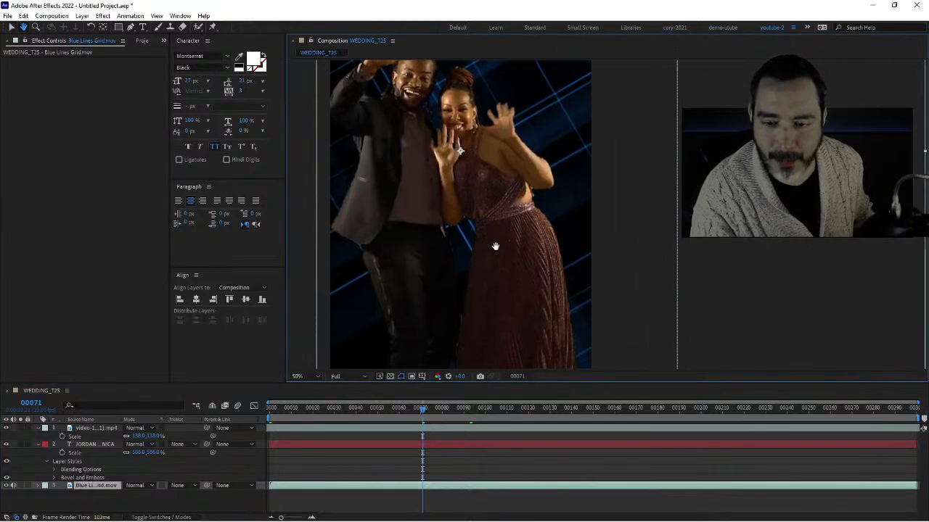
key("comma")
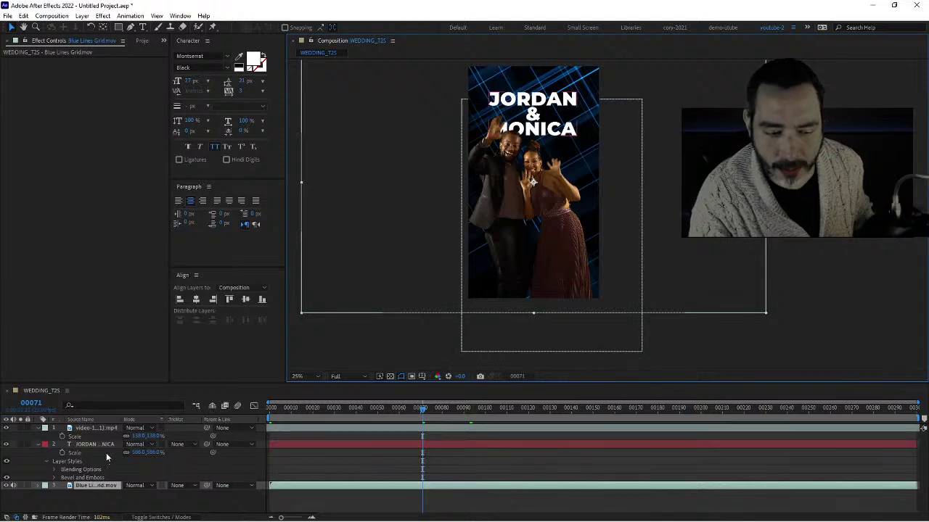
Add a Drop Shadow layer style to the couple's video layer.
left_click(106, 428)
right_click(107, 428)
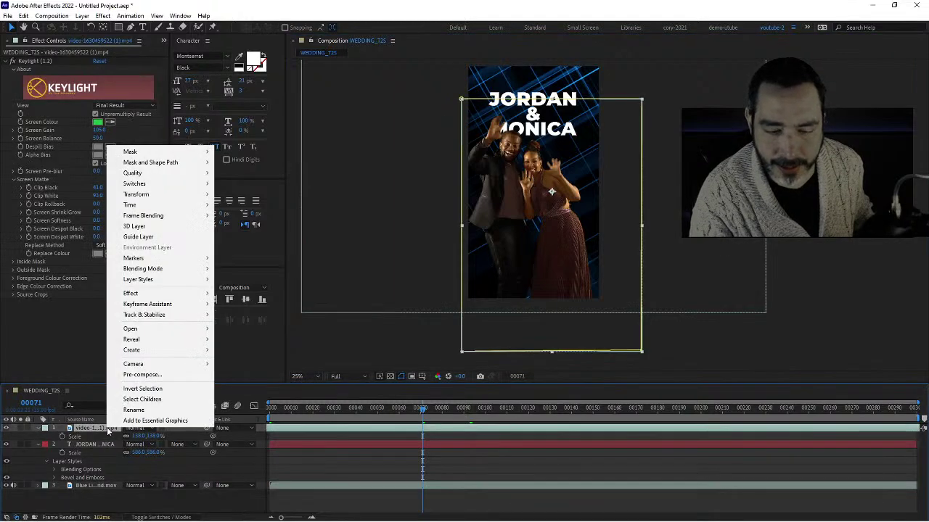
mouse_move(160, 280)
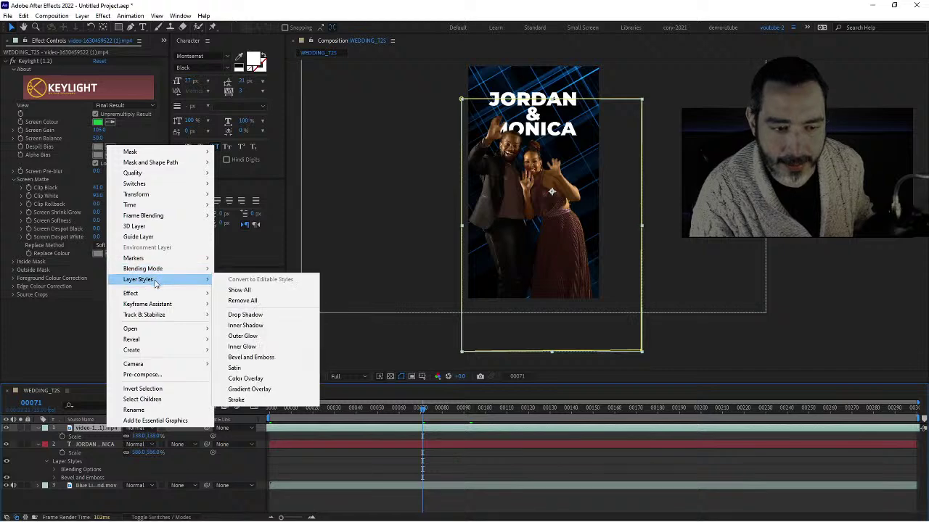
left_click(251, 316)
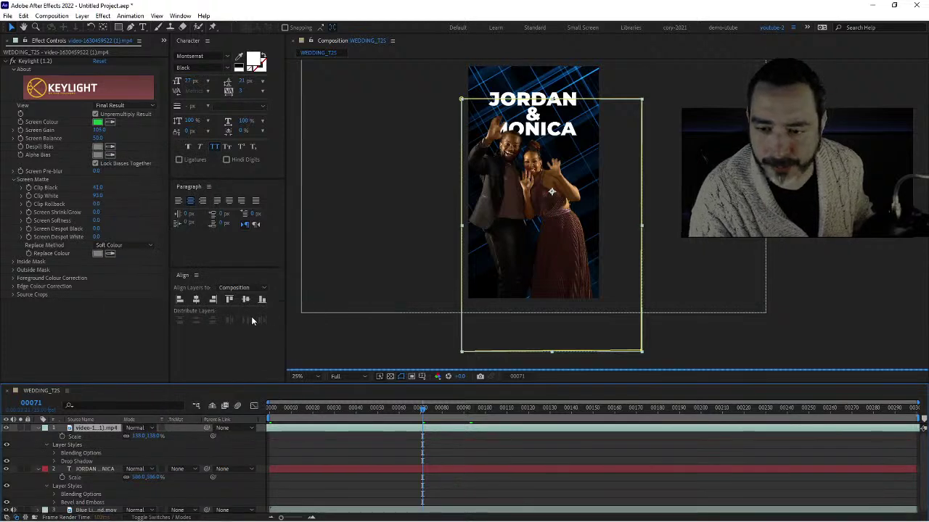
Set the drop shadow to Opacity 100%, Distance 67, Angle -1° and Size 79.
left_click(54, 462)
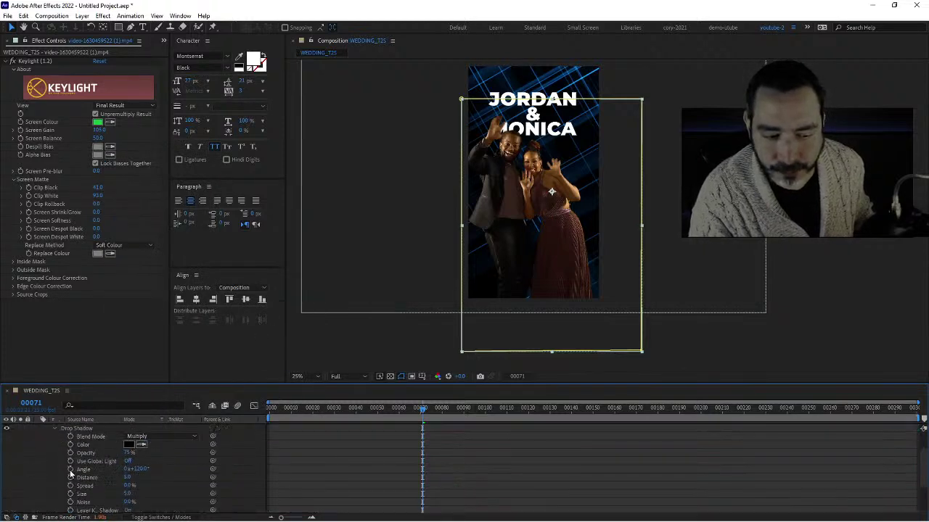
left_click_drag(127, 455, 266, 447)
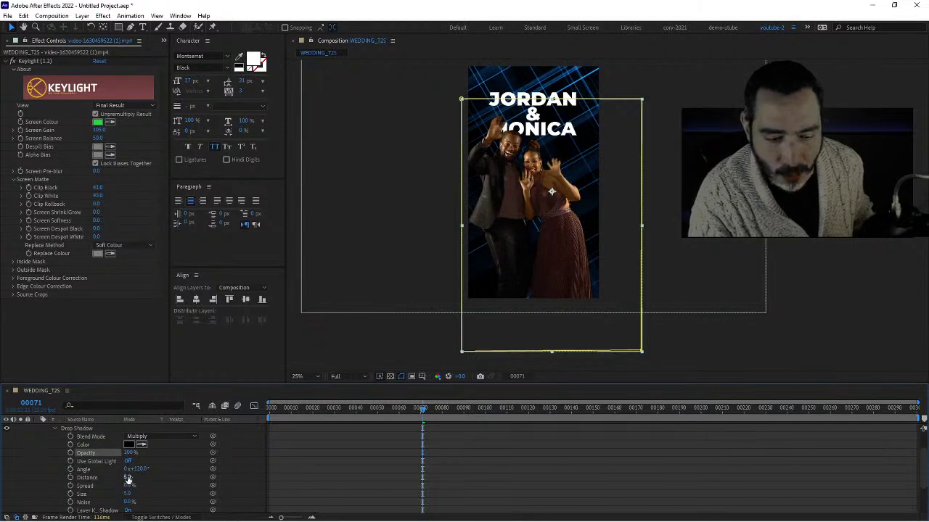
left_click_drag(128, 479, 166, 480)
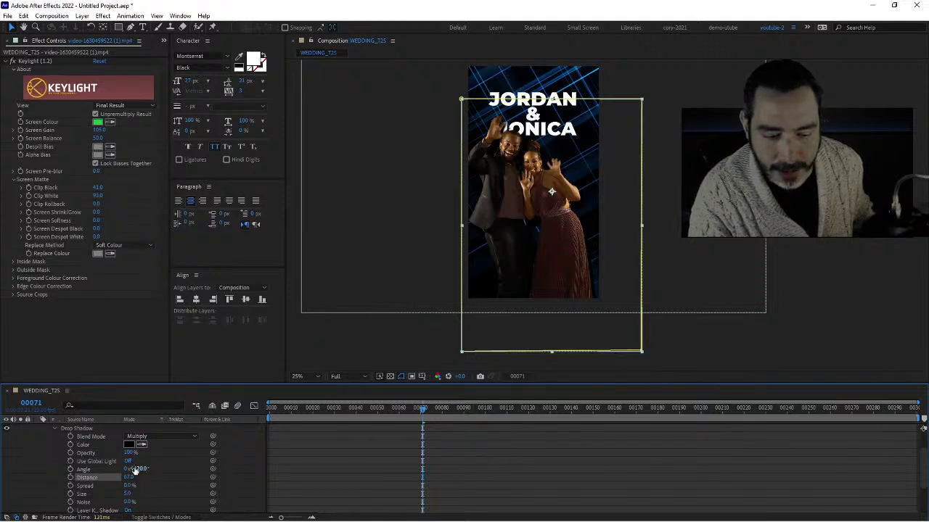
left_click_drag(142, 470, 175, 470)
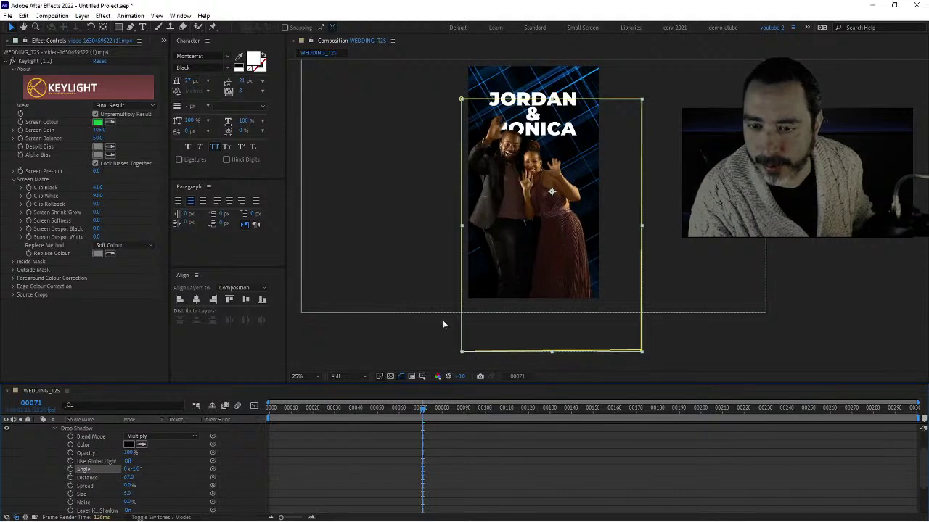
scroll(501, 141, "up", 2)
left_click_drag(463, 189, 487, 212)
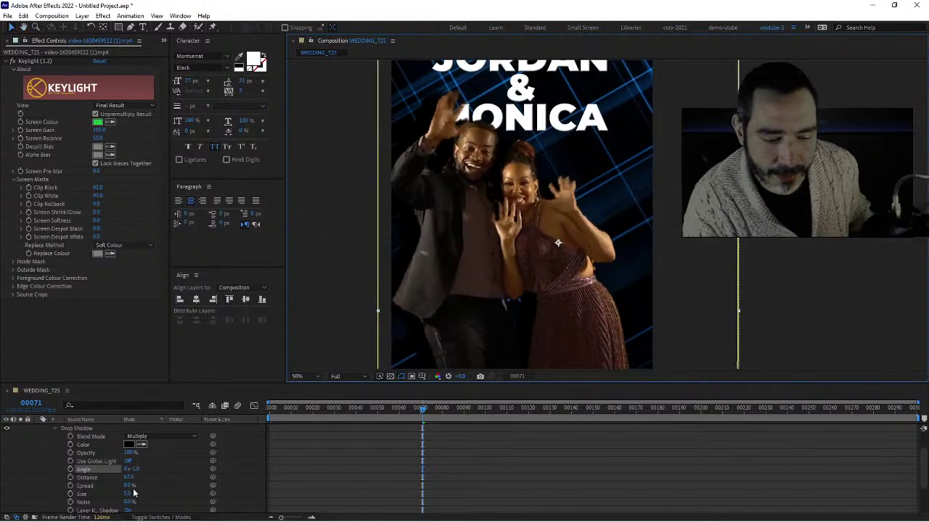
scroll(134, 494, "down", 2)
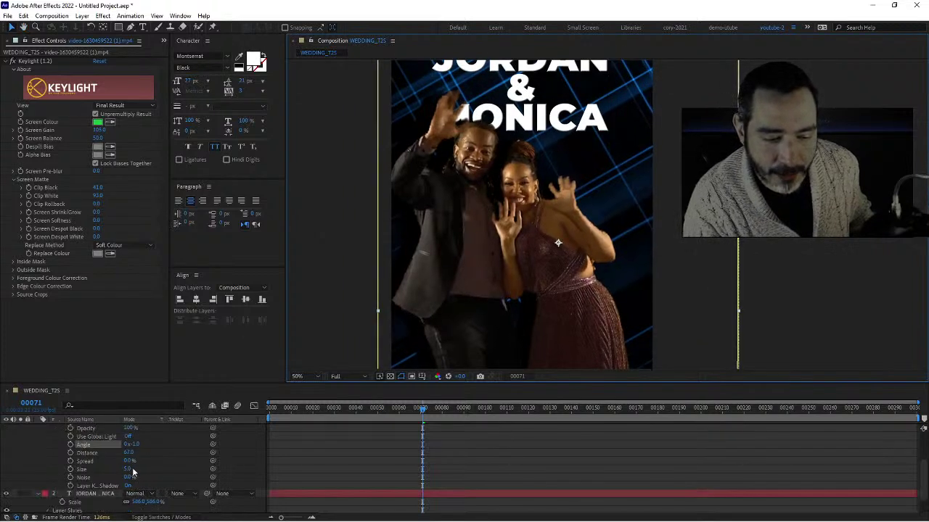
left_click_drag(133, 473, 170, 470)
Check the shadow at 25% and 50% zoom, then nudge the couple footage slightly up.
key("comma")
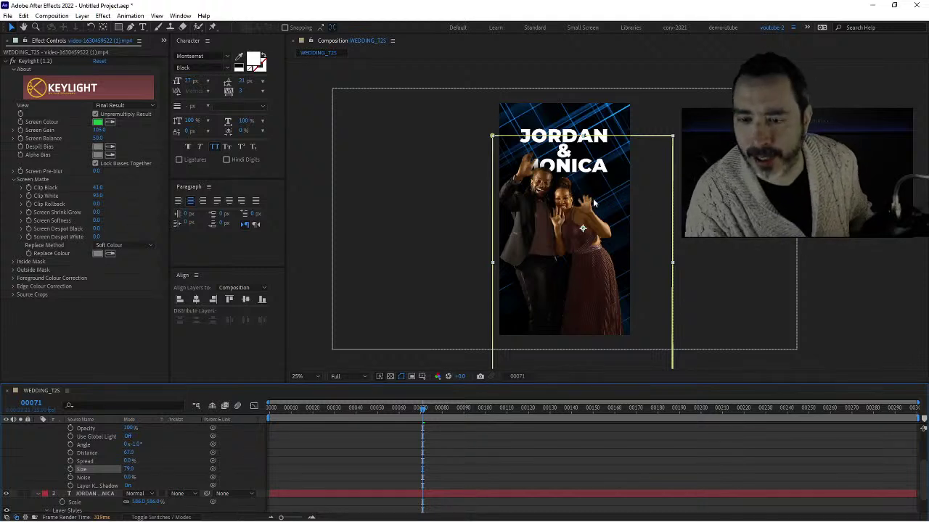
key("period")
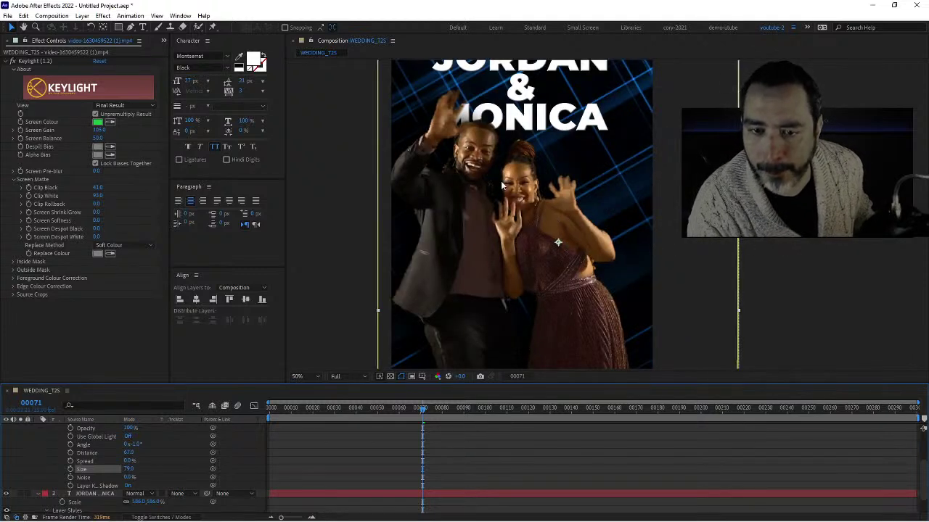
key("comma")
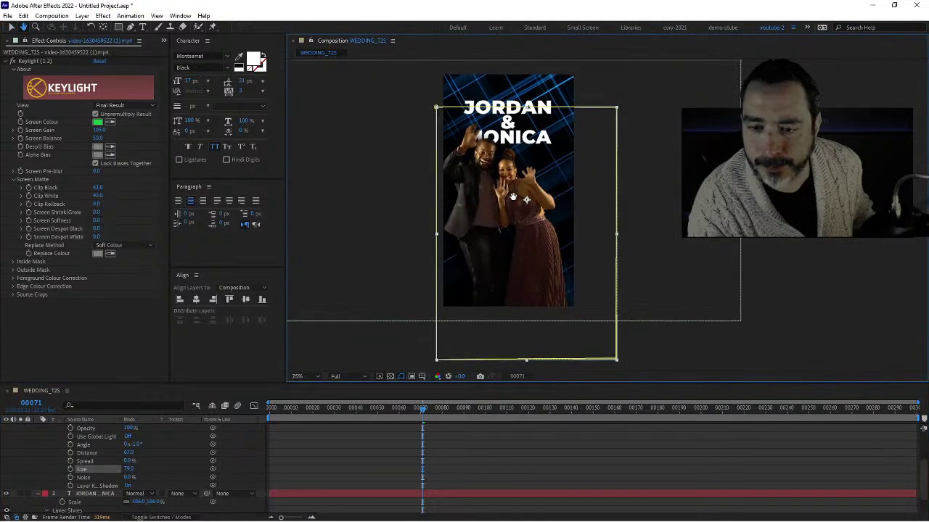
key("v")
left_click_drag(533, 253, 533, 242)
Collapse the Drop Shadow, the couple and title layer properties, and the Keylight settings.
scroll(84, 446, "up", 2)
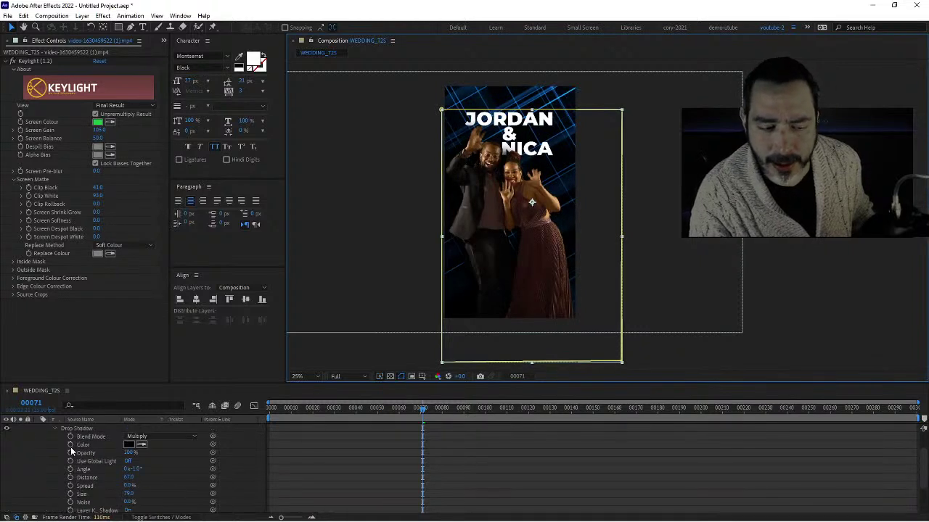
left_click(53, 428)
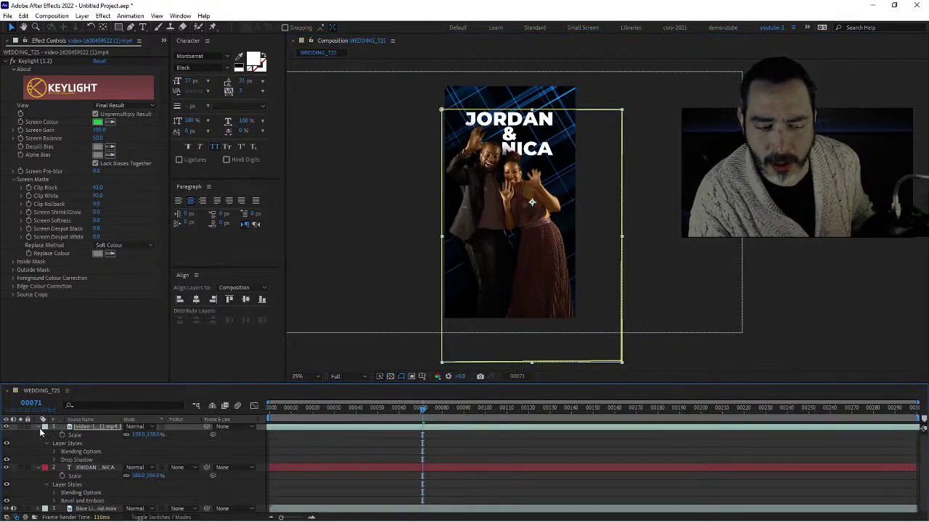
left_click(38, 427)
left_click(37, 437)
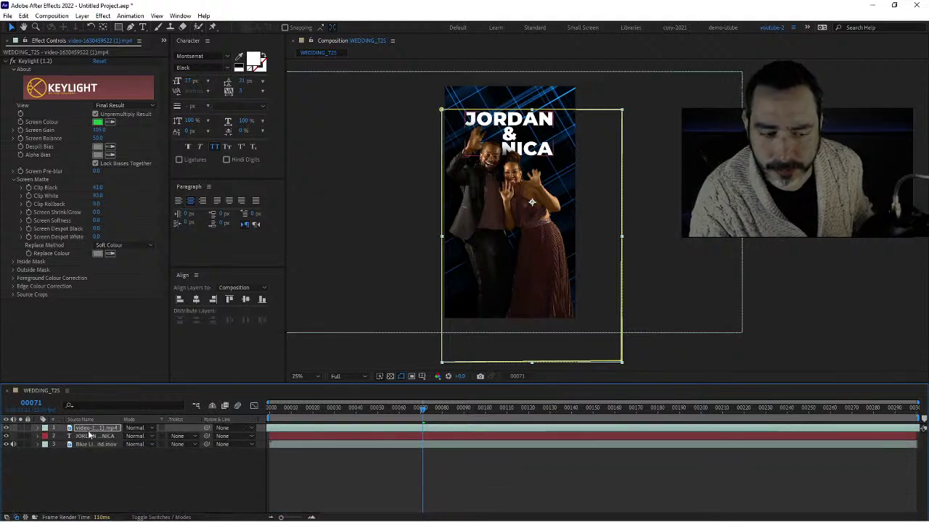
left_click(6, 63)
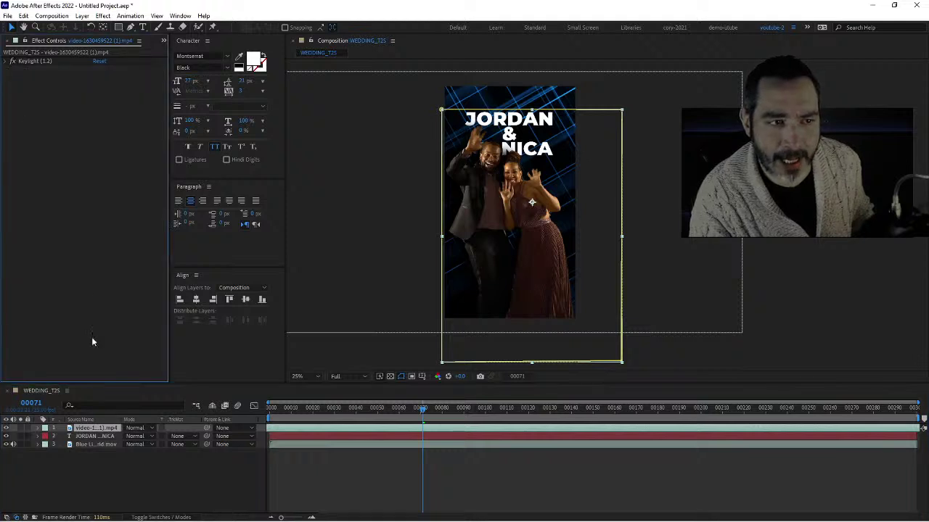
Open the FX Console quick effects search on the couple layer and close it.
left_click(104, 434)
key("ctrl+space")
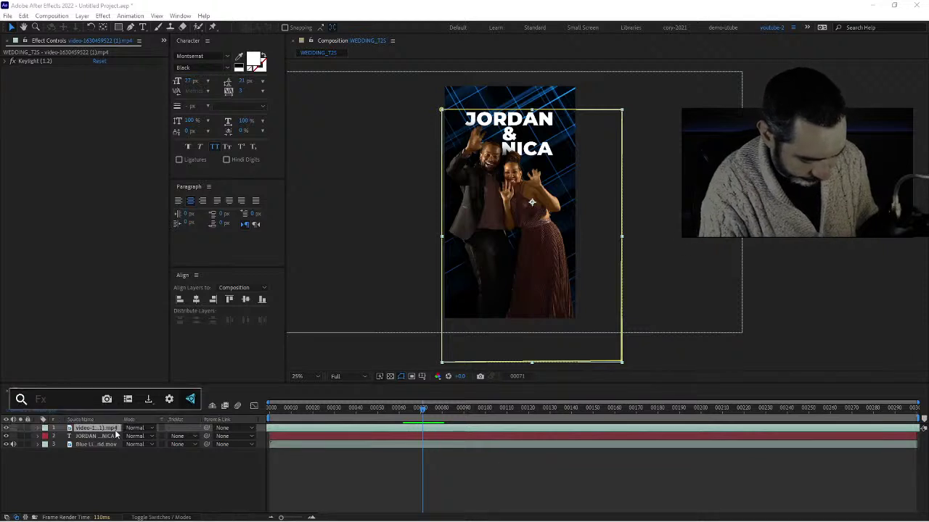
key("Escape")
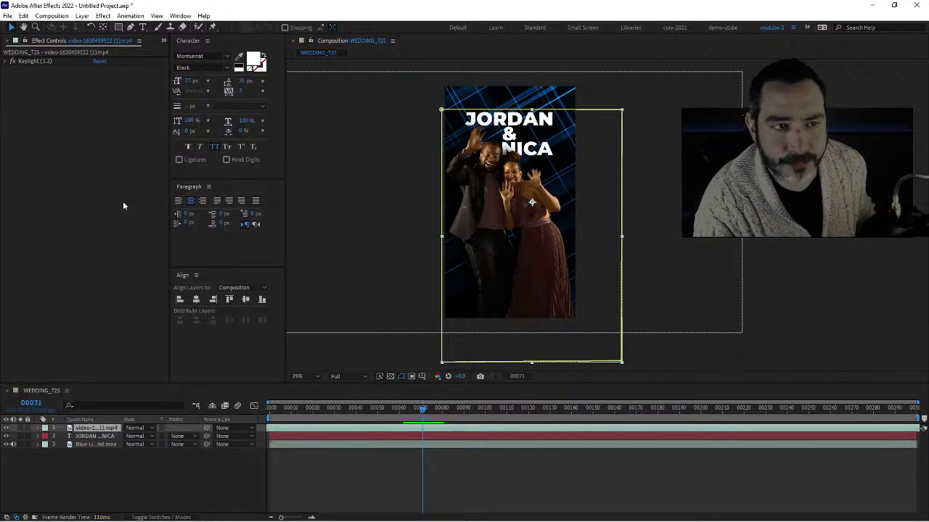
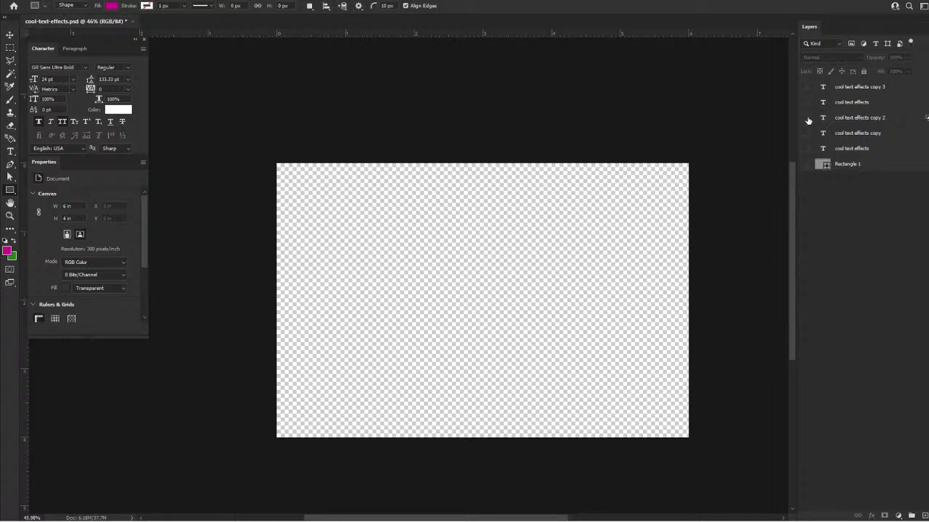
Make the grey Rectangle 1 visible and add a new LOREM IPSUM type layer on the canvas.
key("alt+period")
key("alt+bracketleft")
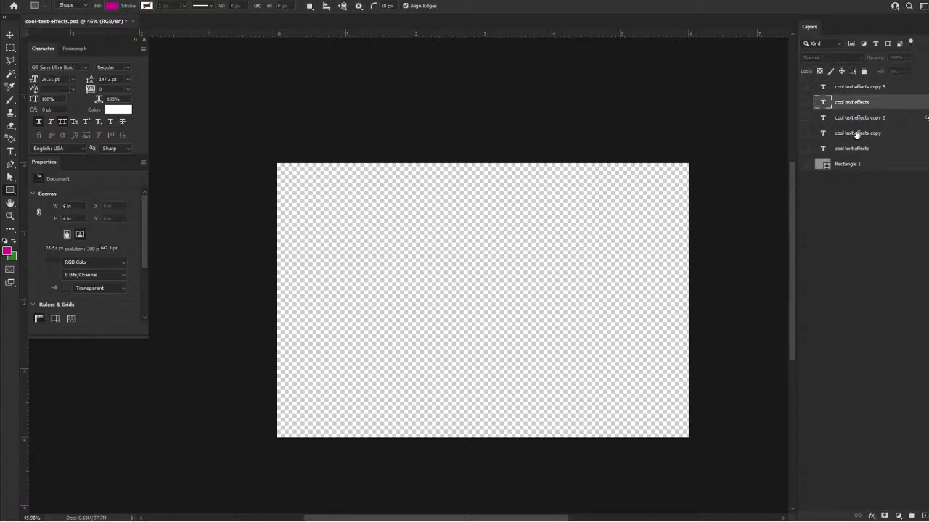
key("alt+bracketleft")
key("alt+bracketleft")
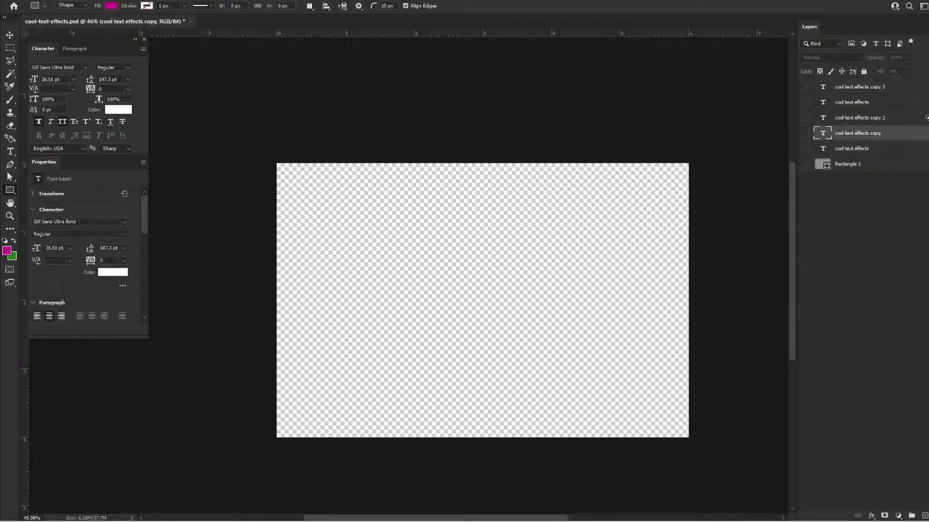
left_click(806, 164)
left_click(805, 165)
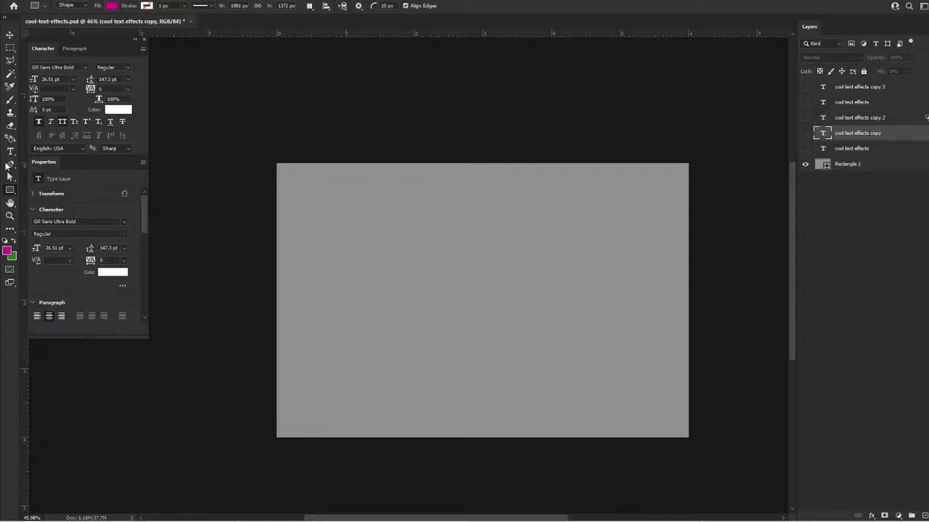
left_click(10, 153)
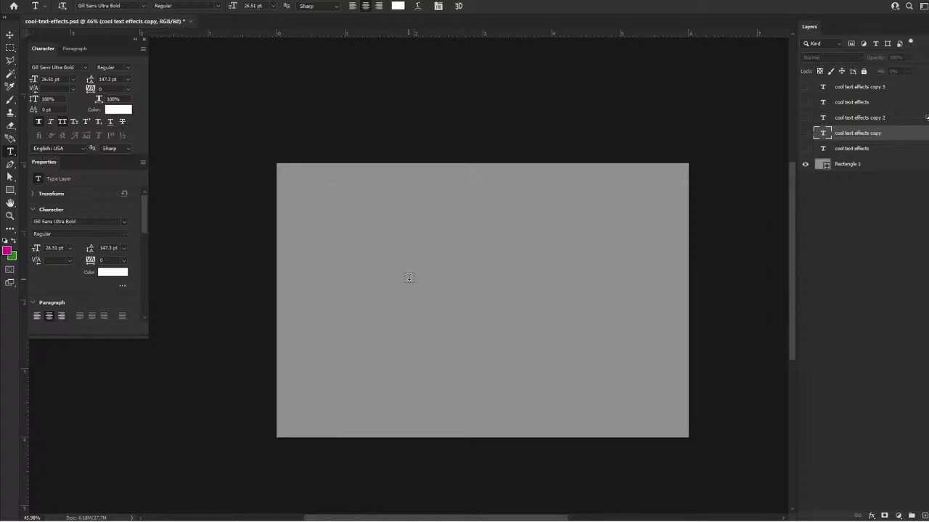
left_click(410, 278)
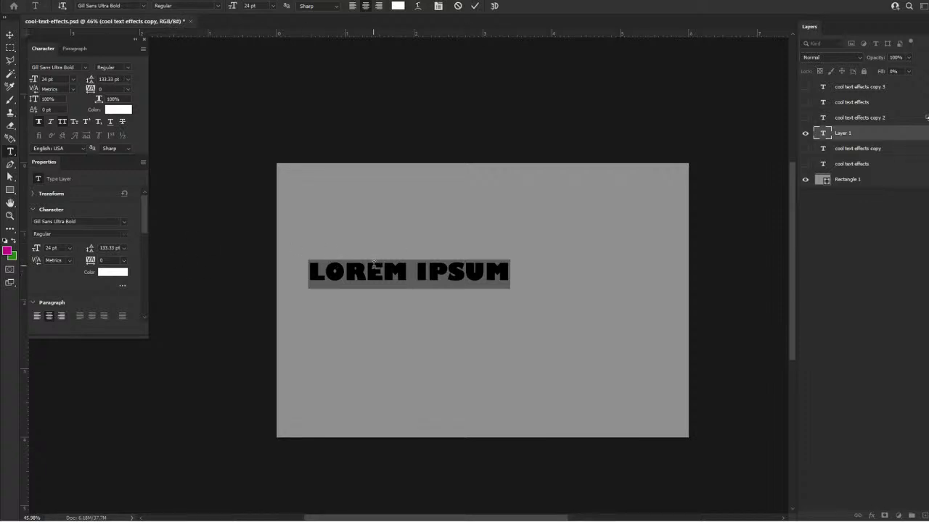
left_click(454, 274)
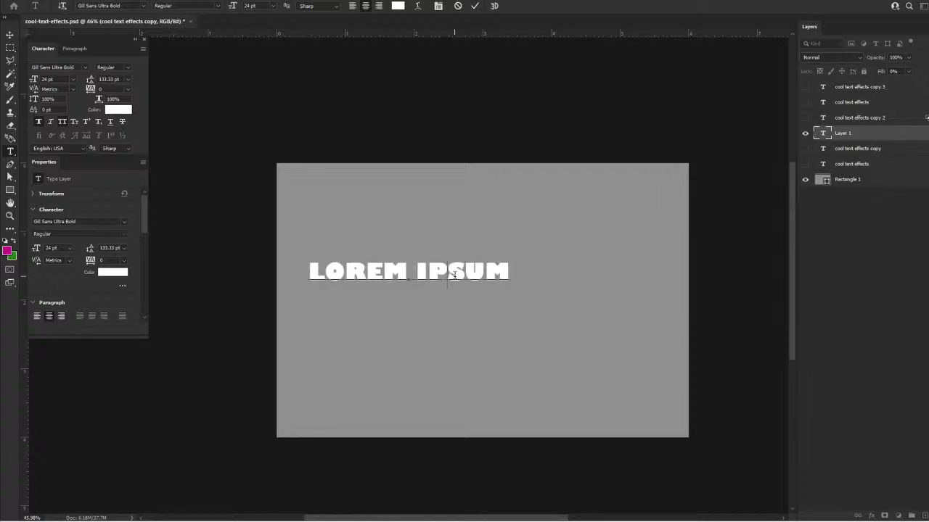
left_click_drag(498, 272, 297, 272)
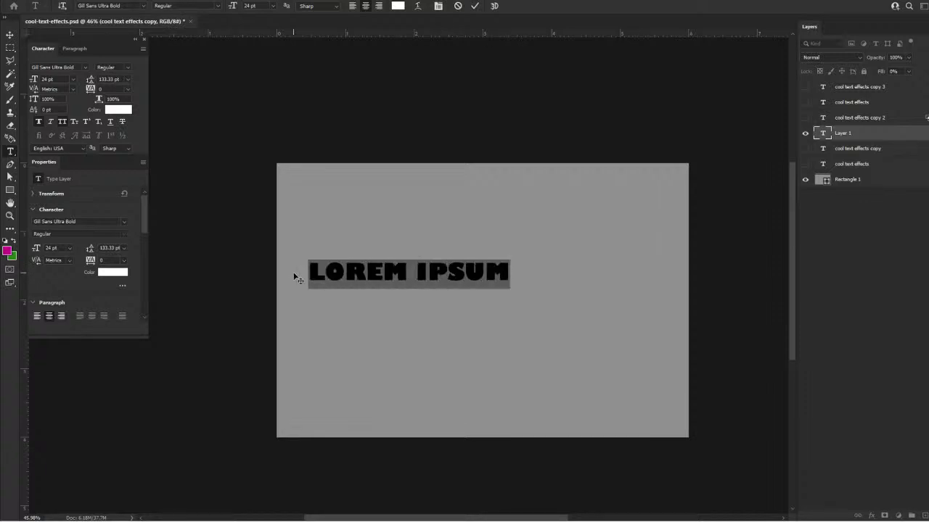
type("COR")
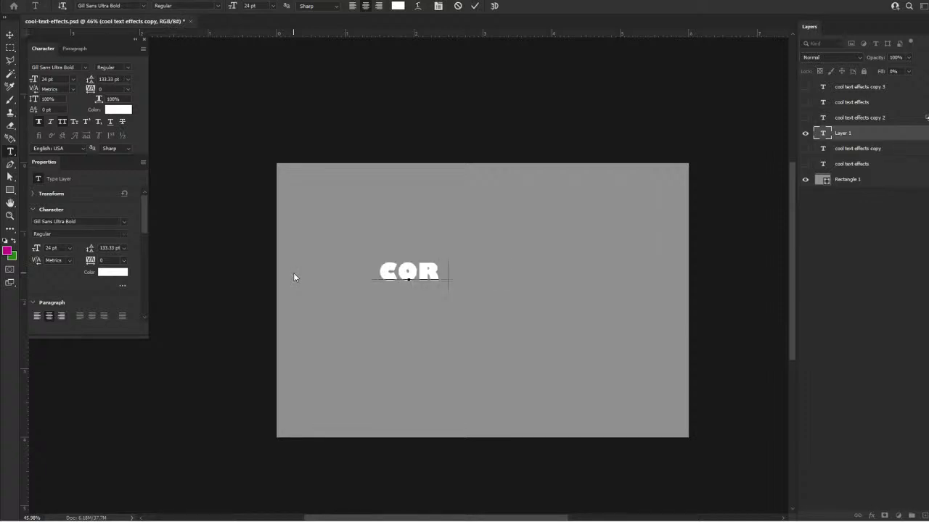
type("Y TO")
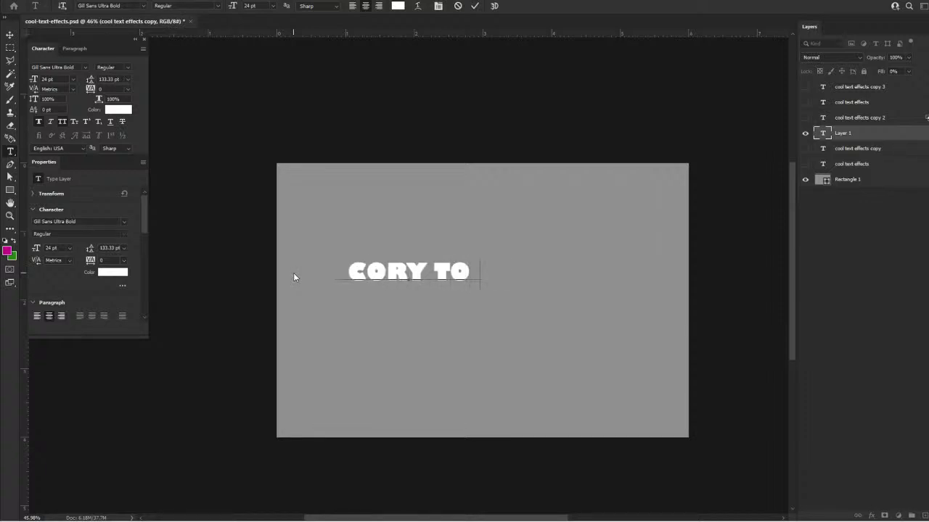
type("POLNICKI")
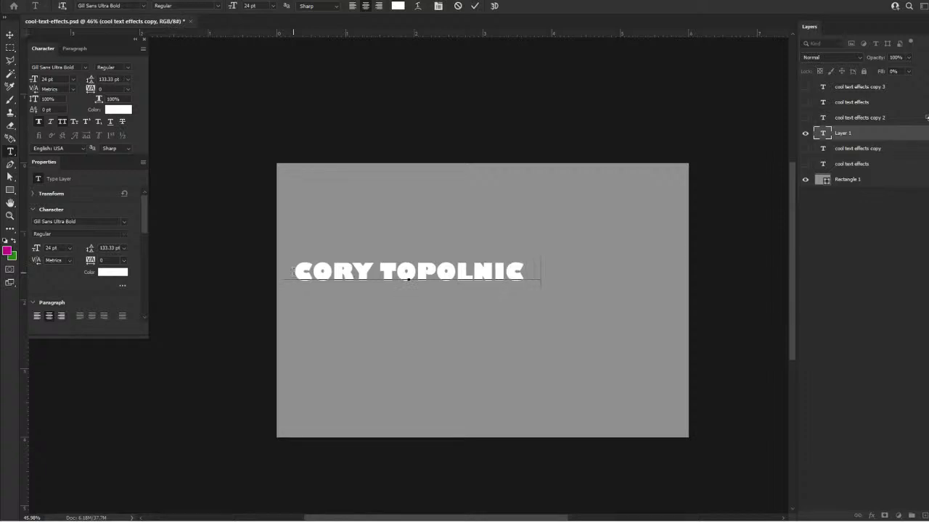
left_click(474, 6)
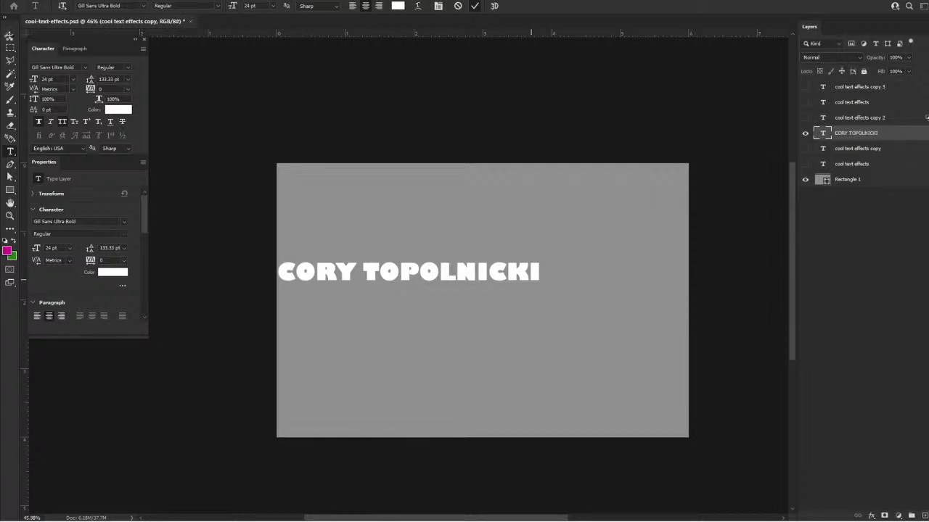
Centre the name on the canvas and scale it up with Free Transform.
left_click(9, 36)
left_click_drag(447, 277, 610, 292)
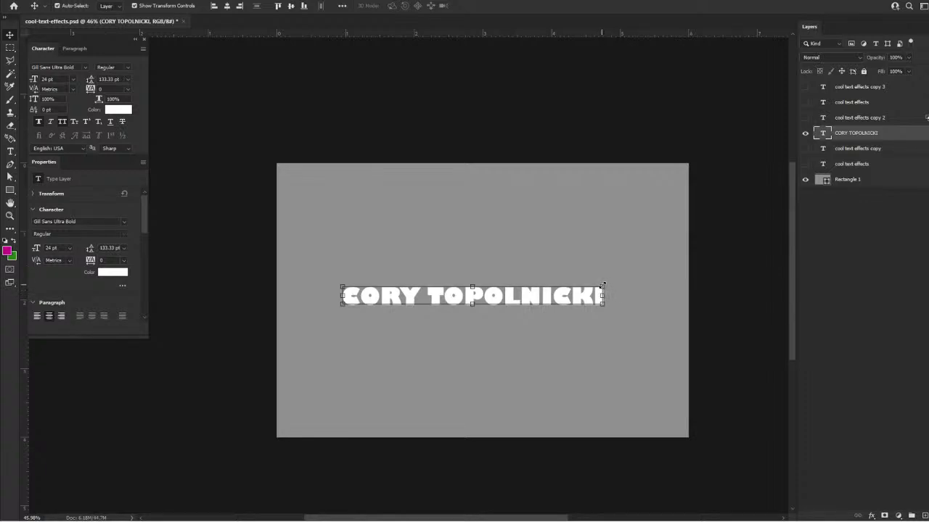
left_click_drag(603, 285, 652, 259)
left_click(492, 6)
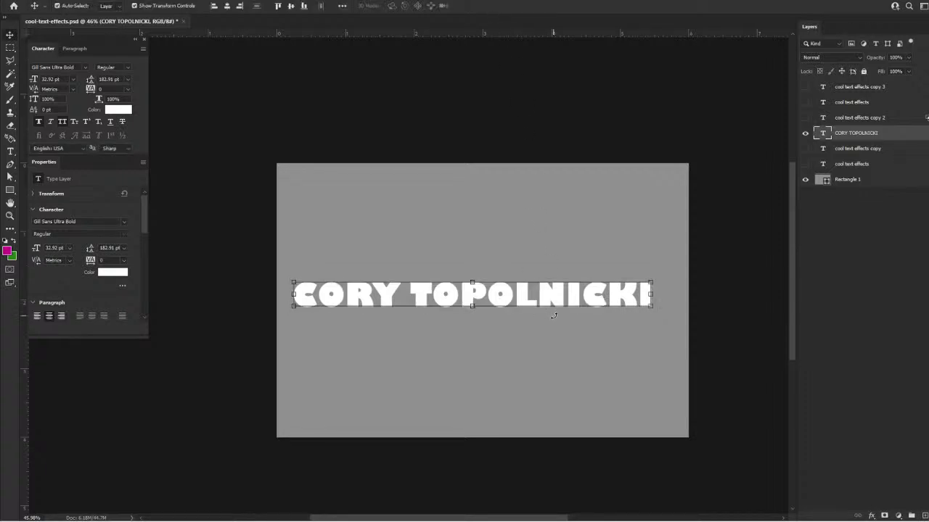
scroll(553, 316, "up", 2)
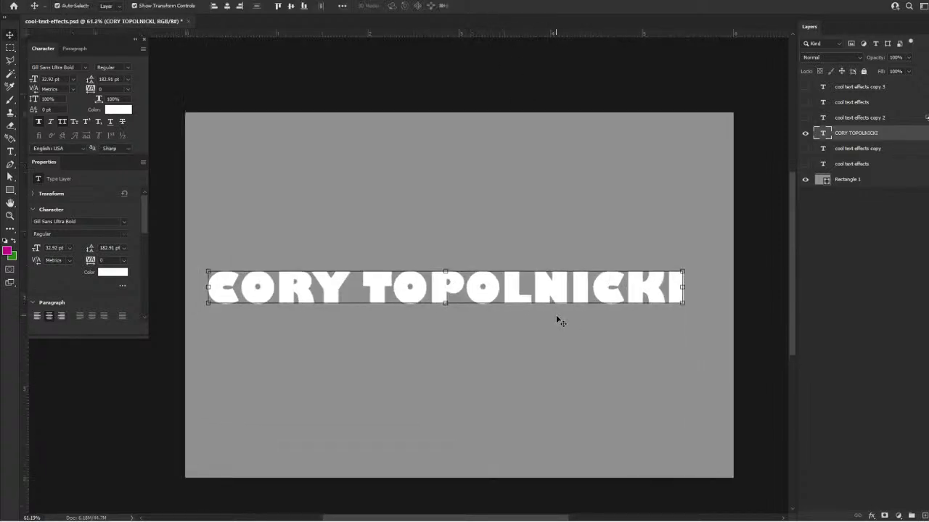
Tighten the kerning around the first C and O in CORY, then recentre the name.
double_click(285, 288)
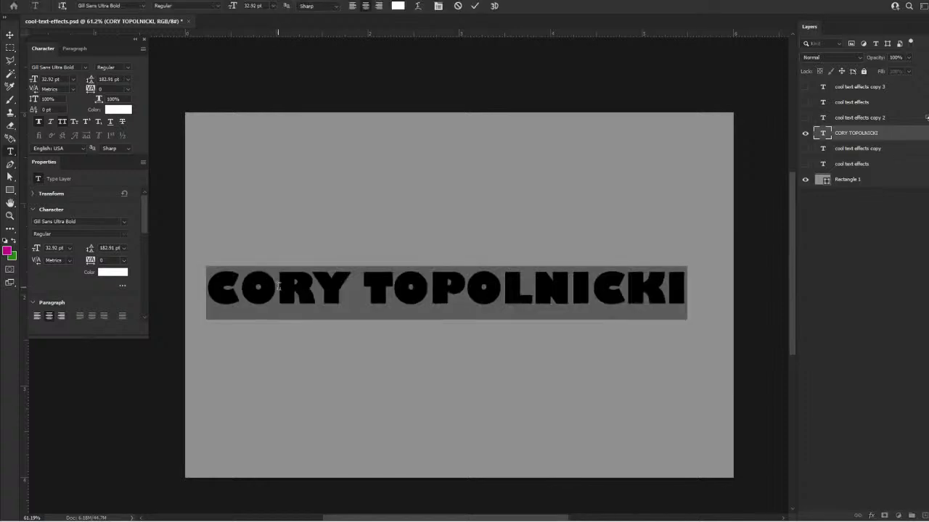
left_click(275, 284)
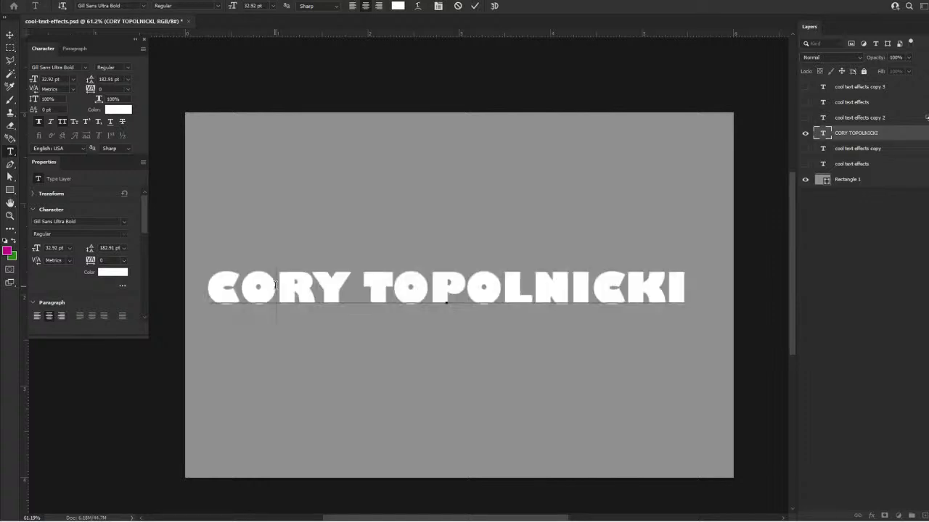
left_click_drag(275, 285, 244, 287)
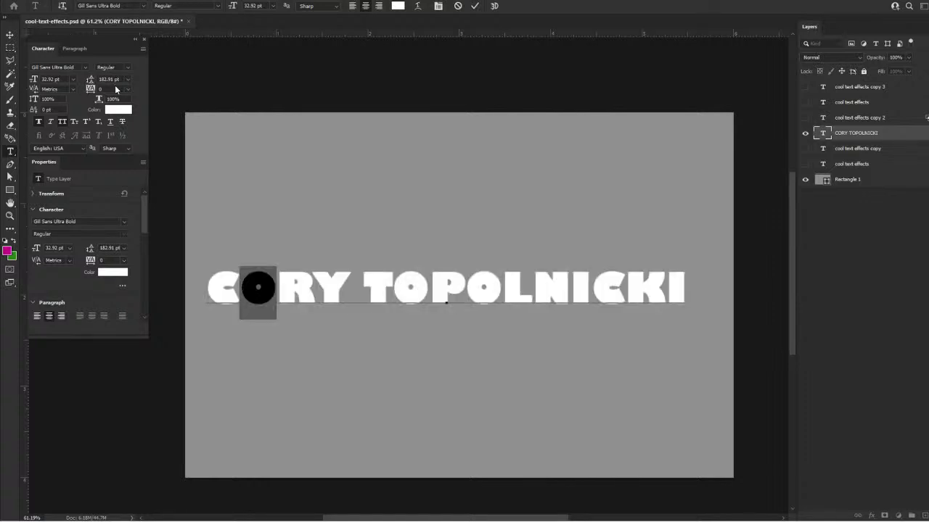
key("Down")
key("Down")
key("Down")
key("Down")
key("Down")
key("Down")
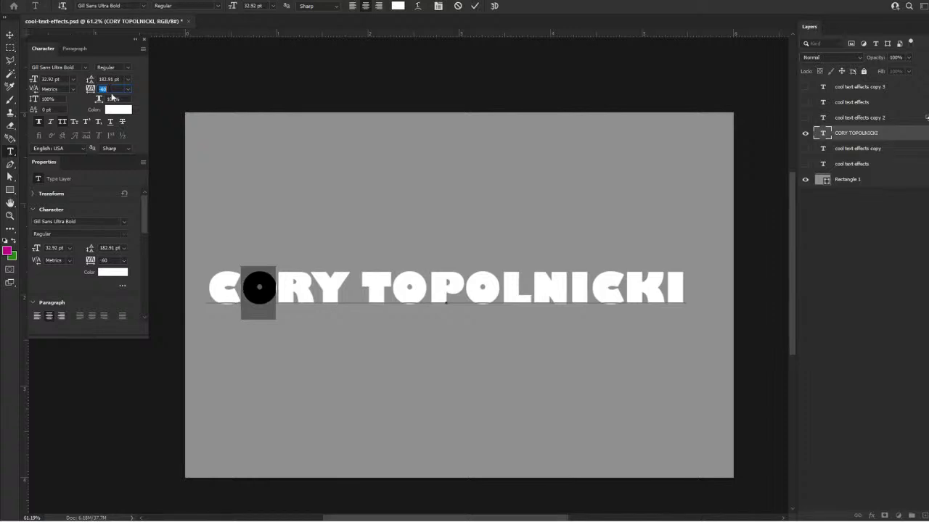
left_click_drag(240, 284, 209, 283)
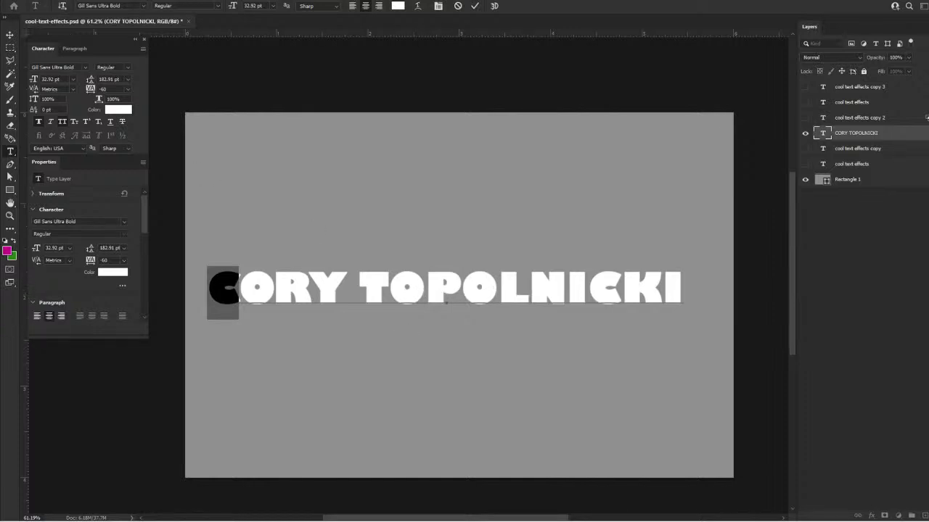
left_click(10, 36)
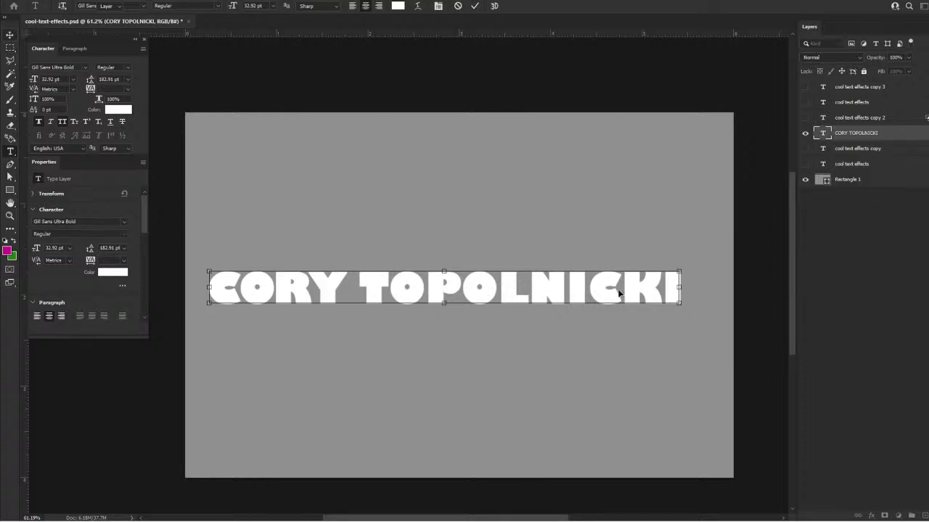
left_click_drag(595, 293, 332, 290)
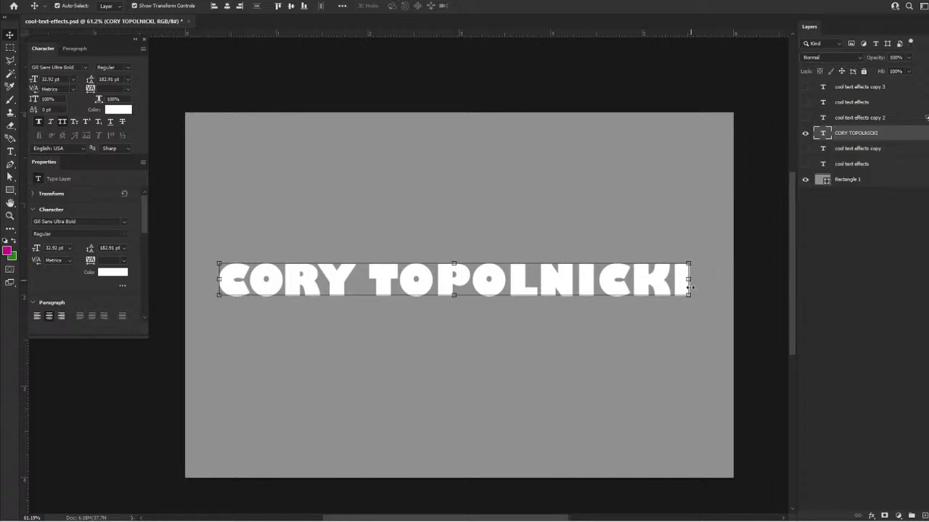
Set -20 kerning between the I and C in NICKI and commit the edit.
double_click(603, 290)
left_click_drag(598, 283, 621, 277)
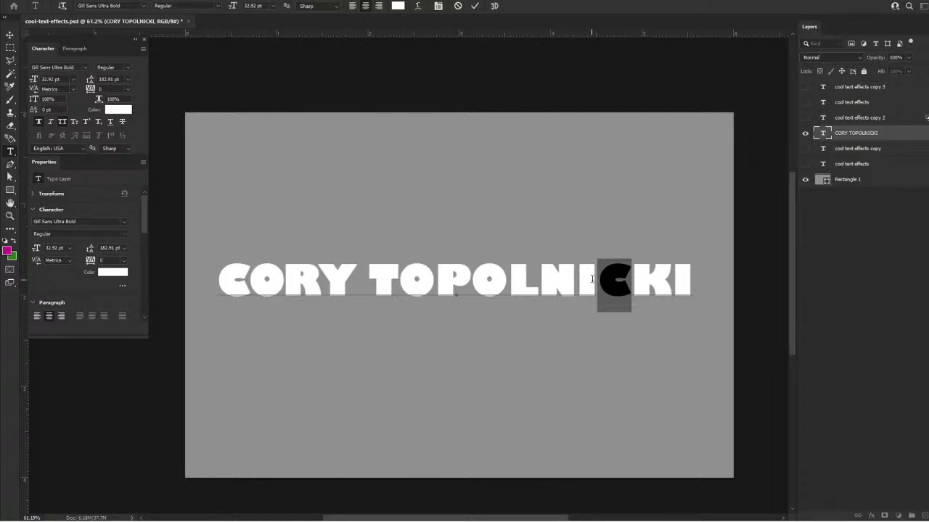
key("Left")
key("shift+Left")
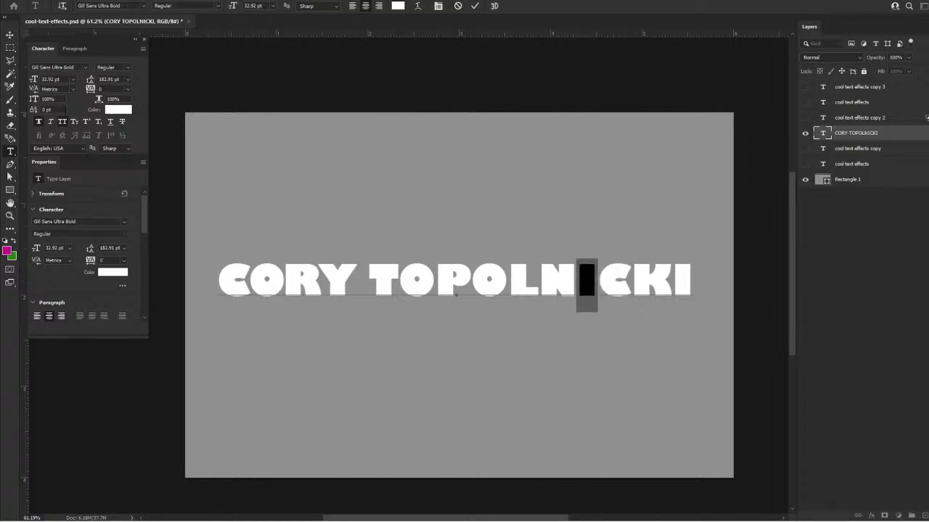
type("-20")
key("Return")
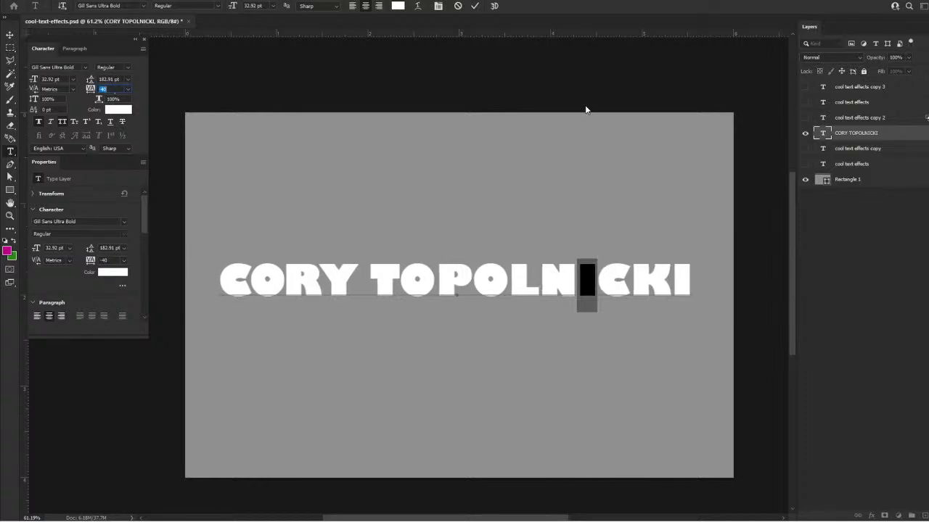
left_click(474, 5)
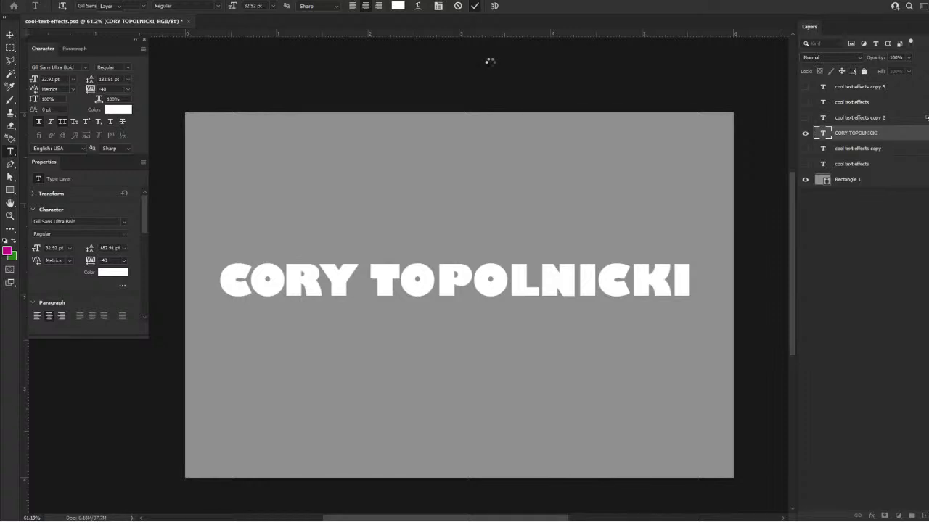
key("v")
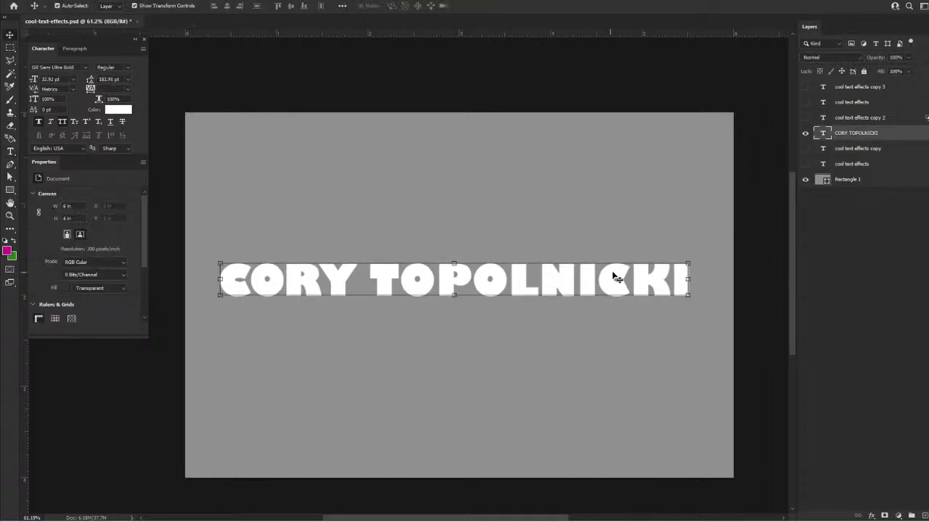
left_click(612, 276)
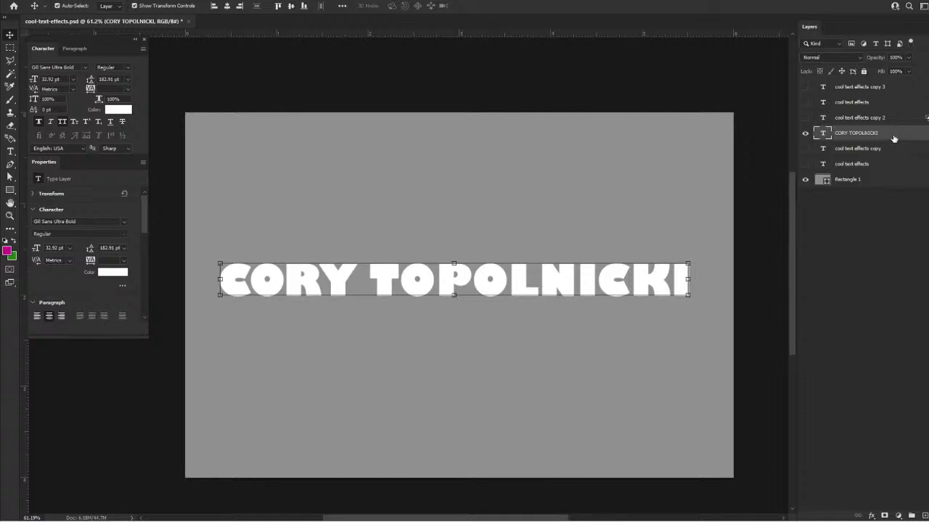
Slightly resize the name with Free Transform and drag its layer to the top of the stack.
double_click(888, 86)
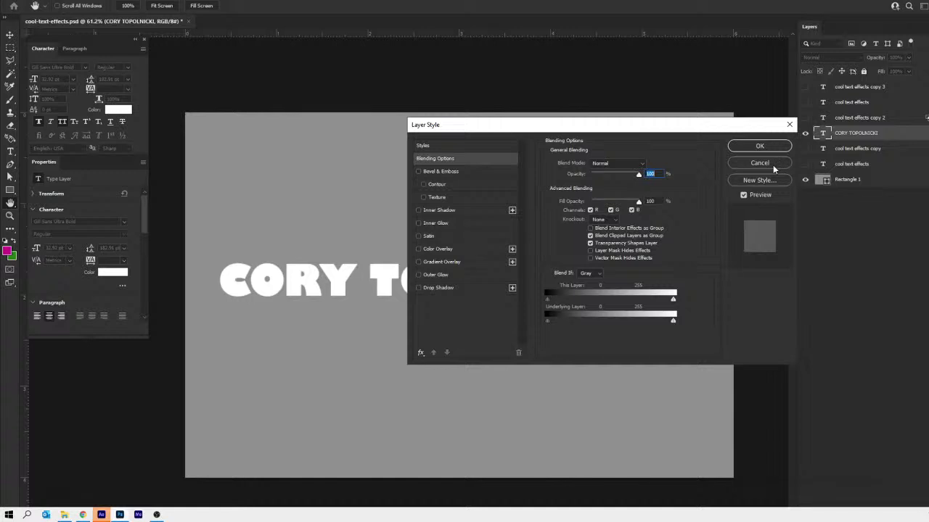
left_click(772, 165)
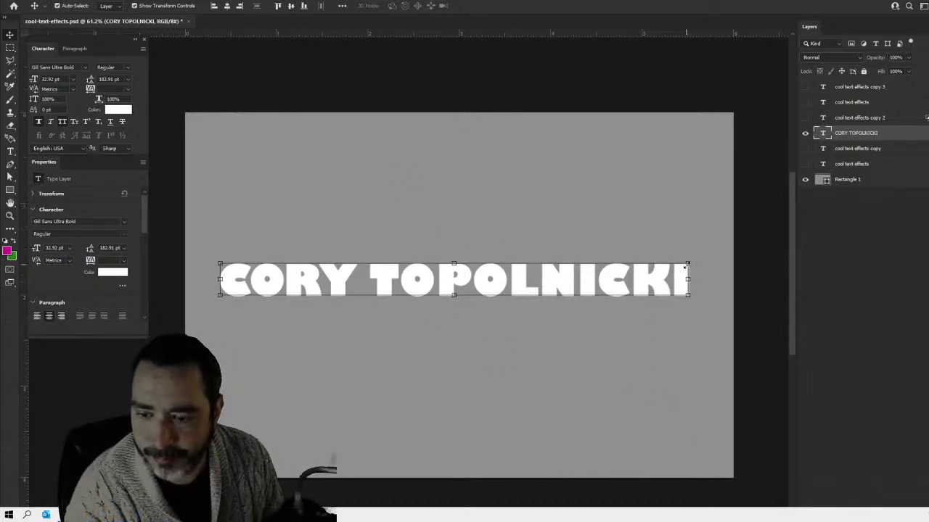
key("ctrl+t")
left_click_drag(689, 265, 687, 261)
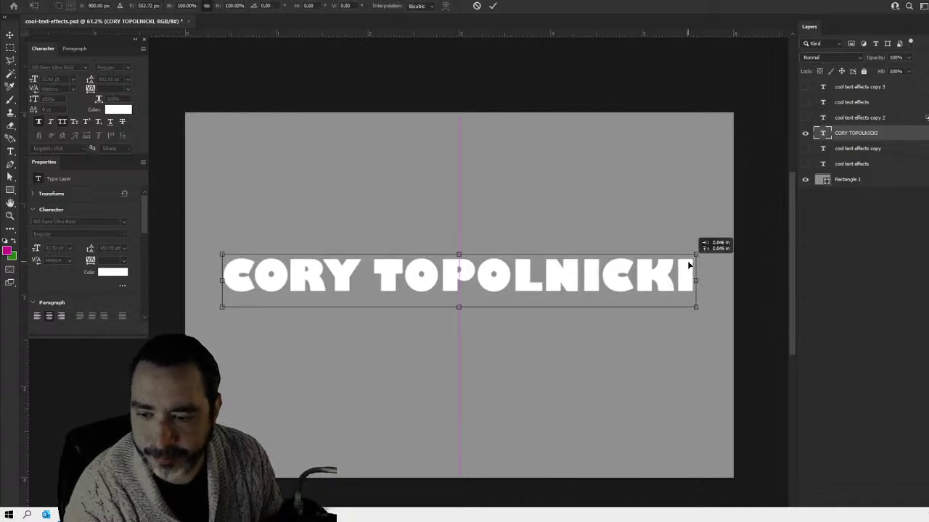
left_click(495, 8)
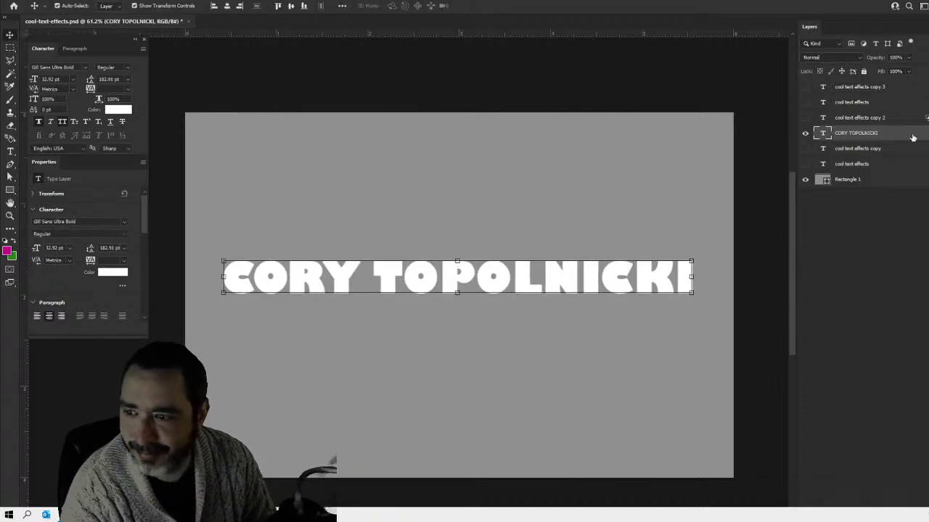
left_click_drag(914, 105, 909, 85)
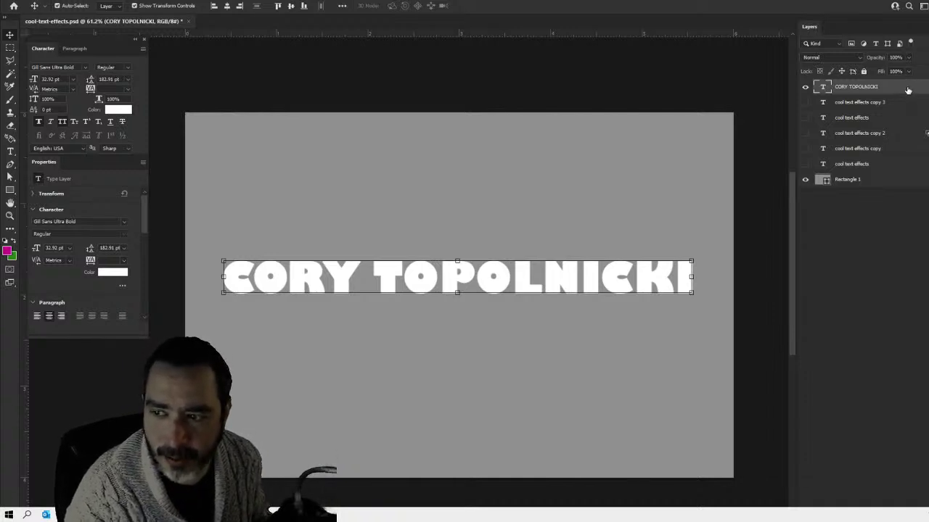
Open Layer Style for the name and zoom the canvas to 200% on the lettering.
double_click(908, 90)
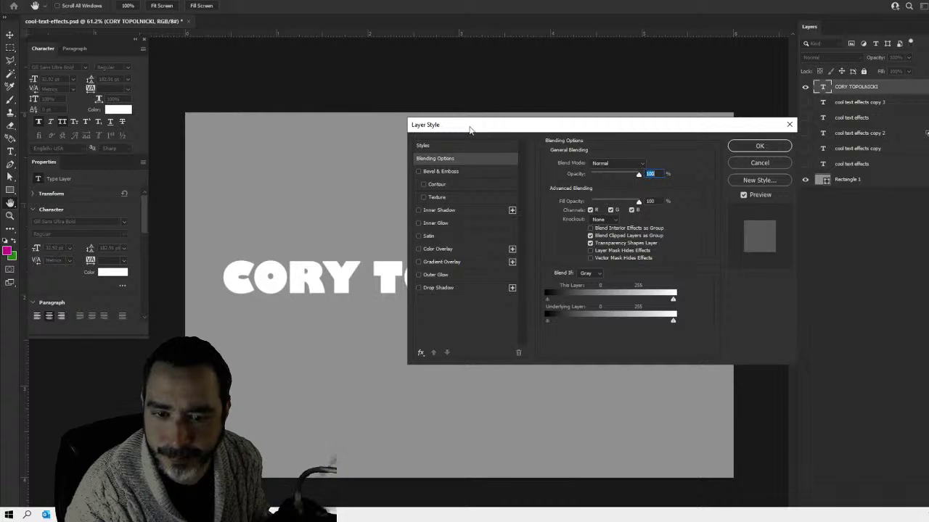
left_click_drag(471, 131, 610, 123)
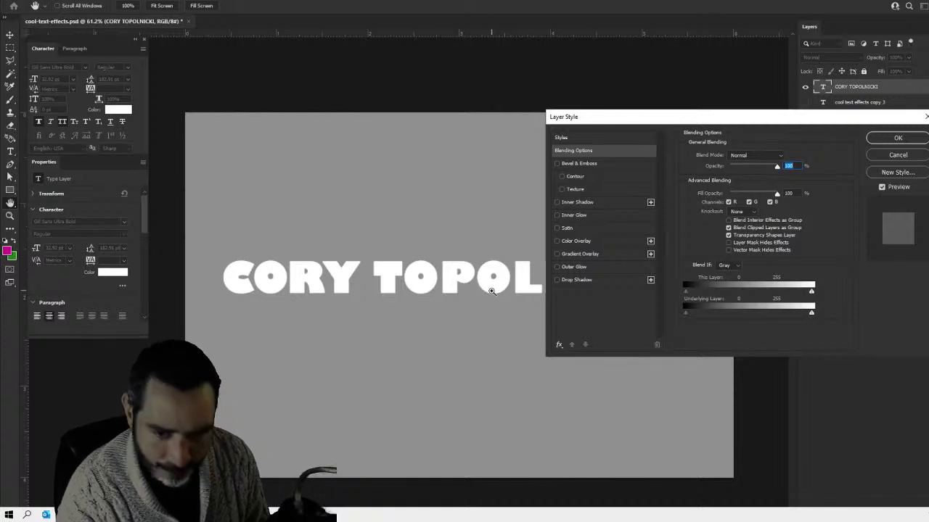
key("ctrl+minus")
key("ctrl+plus")
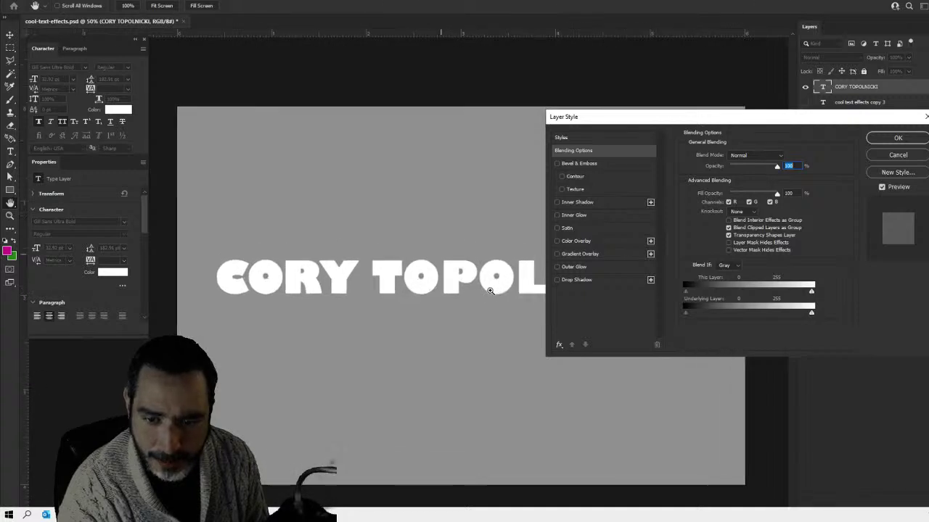
key("ctrl+plus")
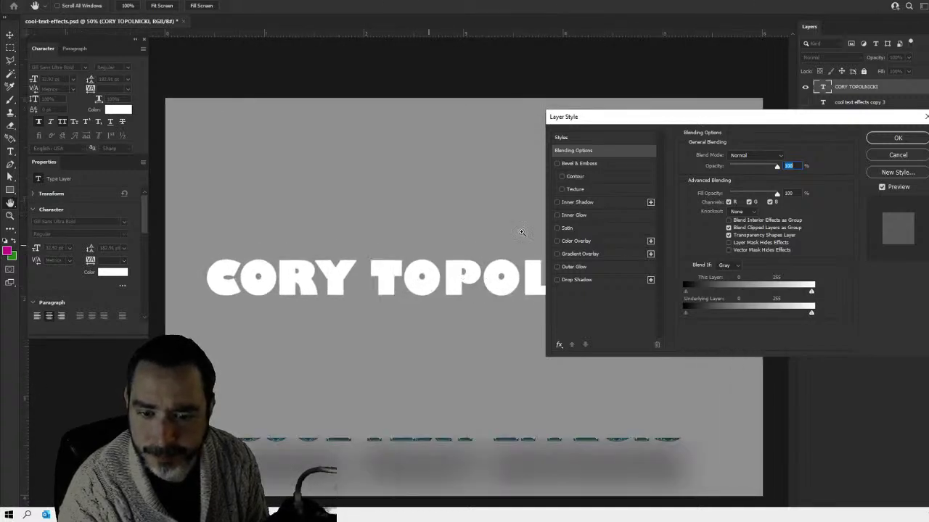
key("ctrl+plus")
key("ctrl+plus")
key("ctrl+plus")
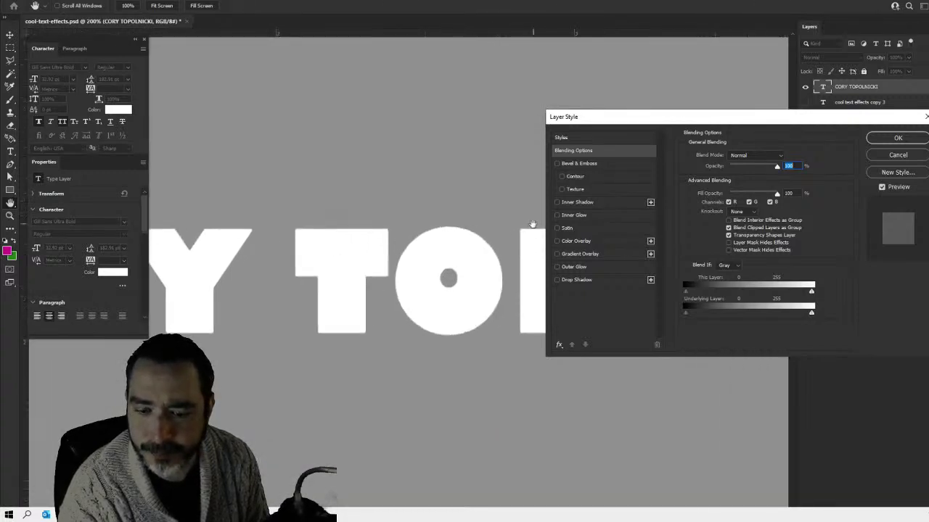
Add an Inner Bevel emboss with 230% depth, larger size and soften 3.
left_click(557, 163)
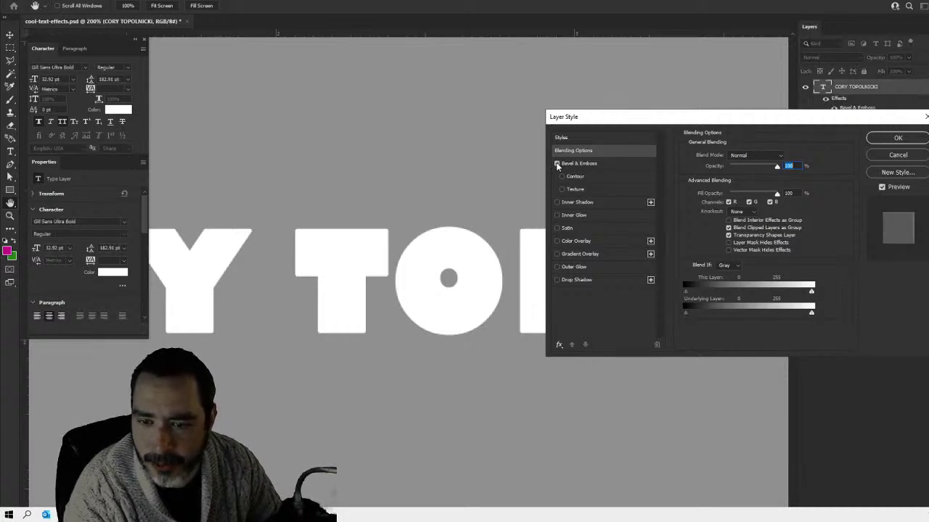
left_click(627, 164)
left_click_drag(733, 181, 729, 202)
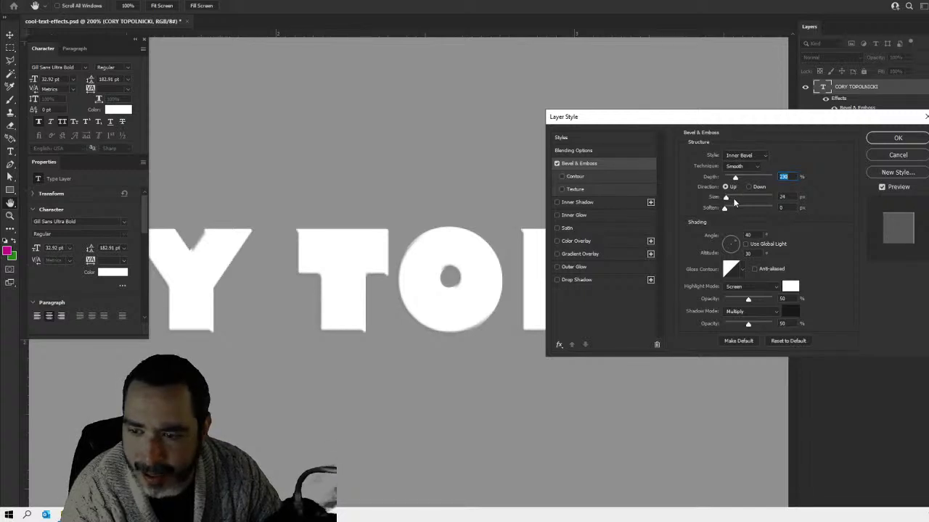
left_click(733, 198)
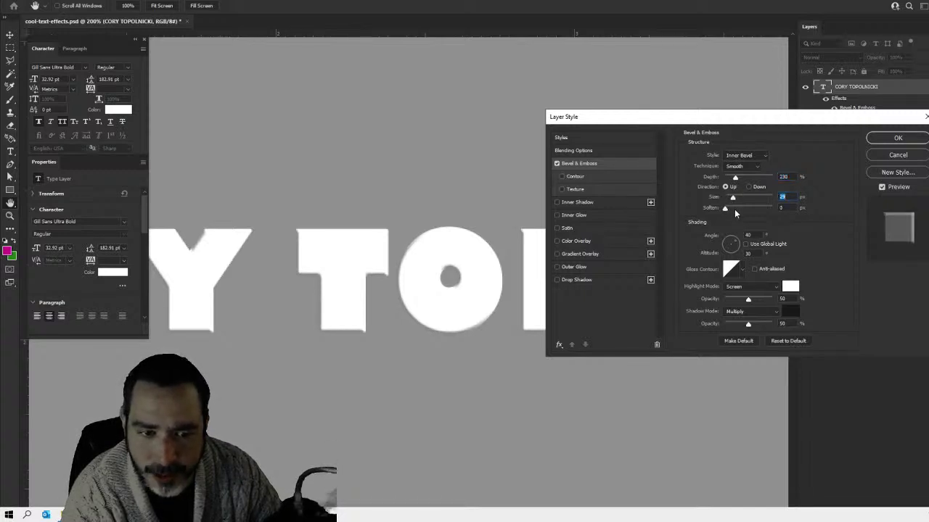
left_click(734, 209)
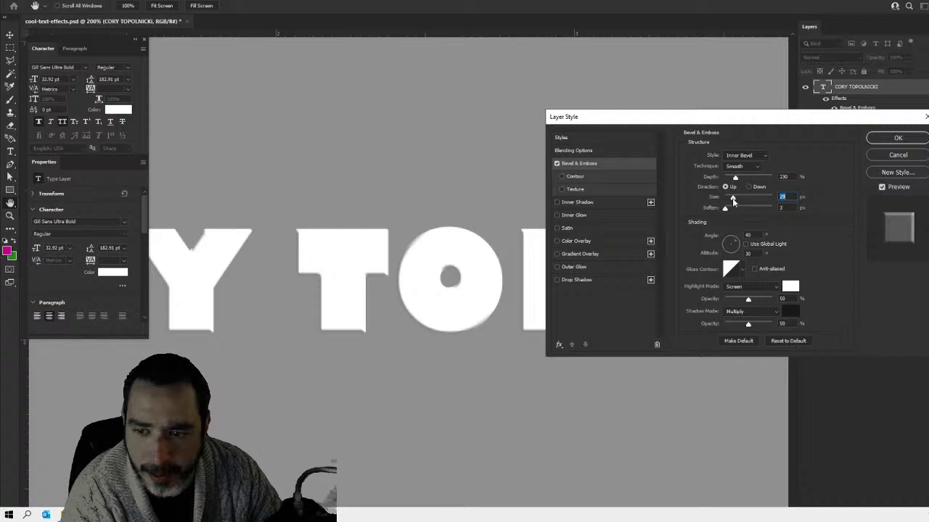
left_click(758, 156)
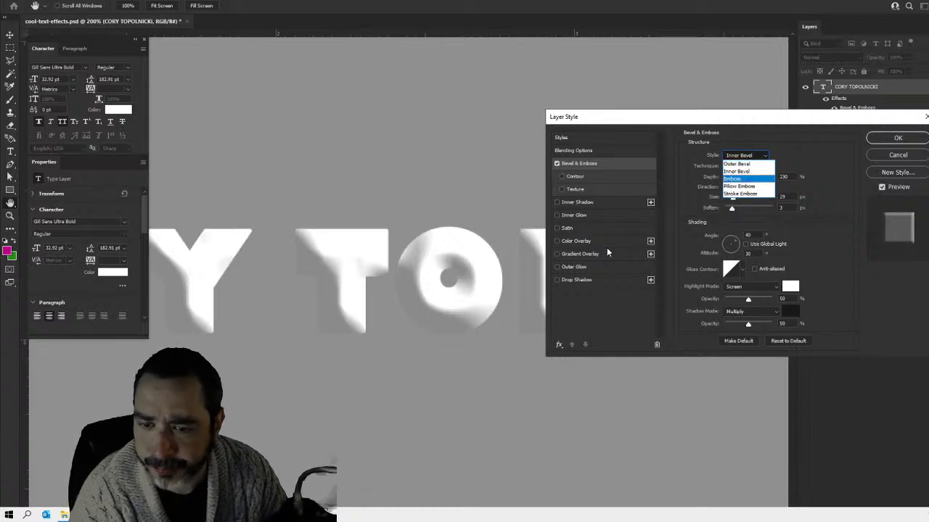
left_click(795, 170)
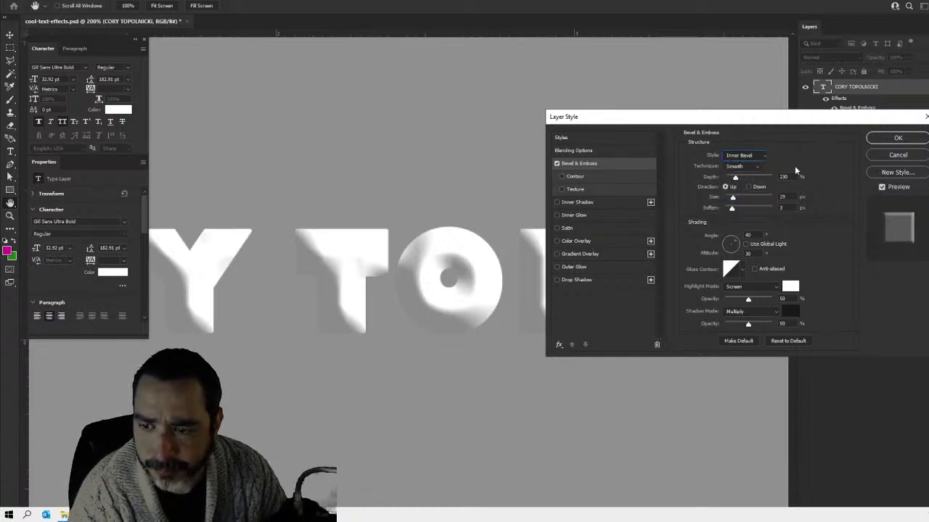
Add a 13 px inner shadow plus satin and gradient overlay, and apply the style.
left_click(557, 203)
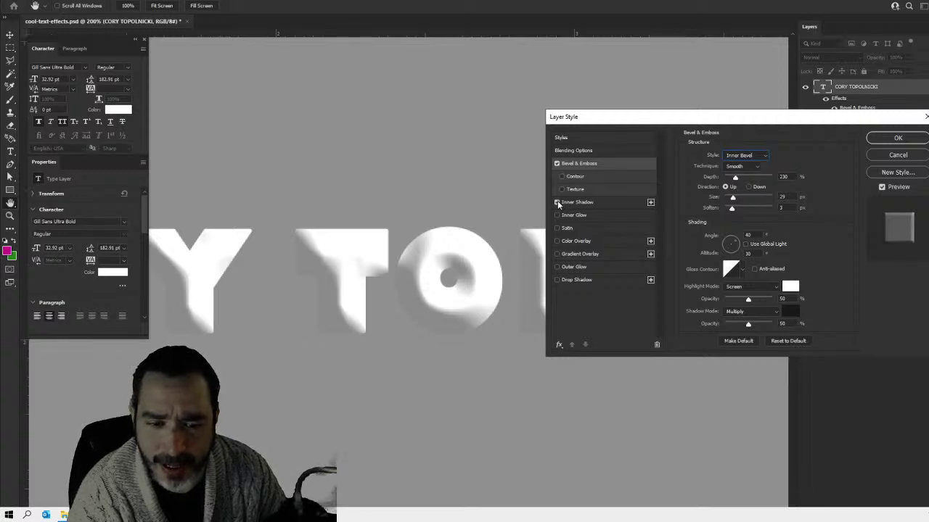
left_click(603, 202)
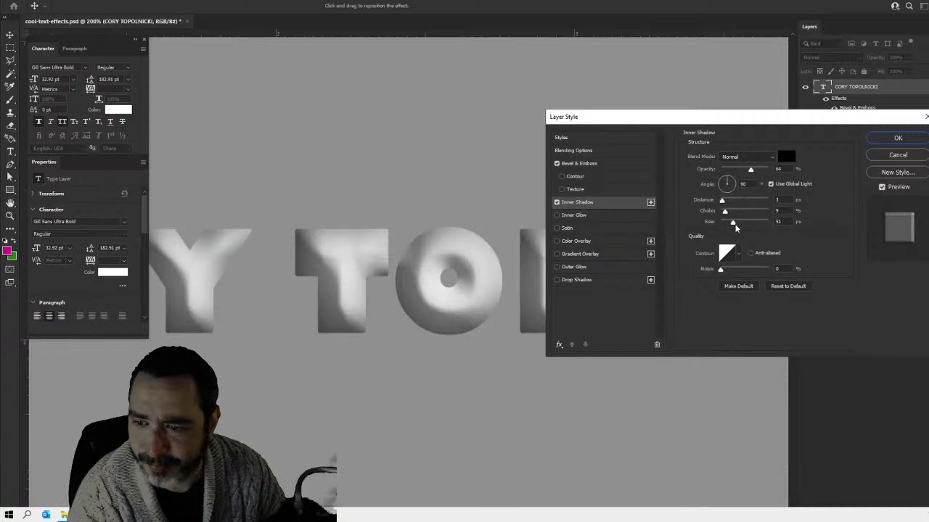
left_click_drag(734, 223, 727, 222)
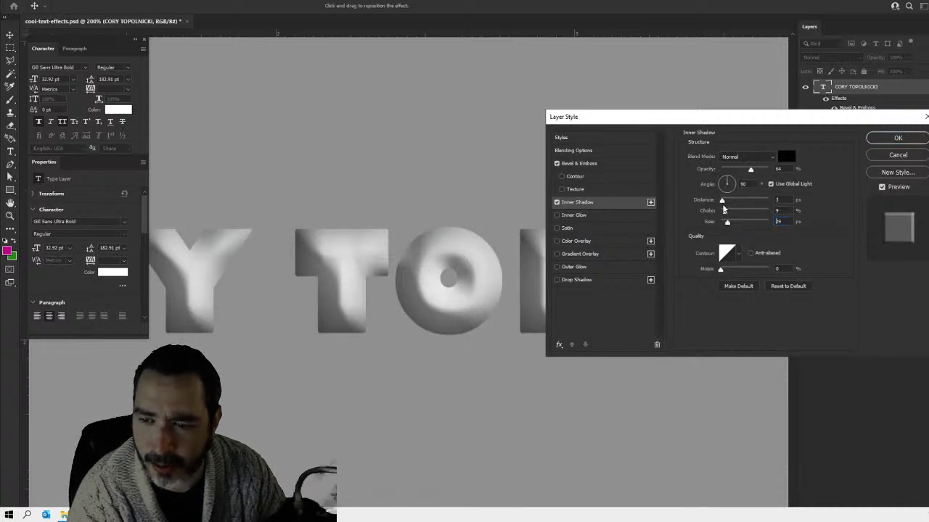
left_click(728, 202)
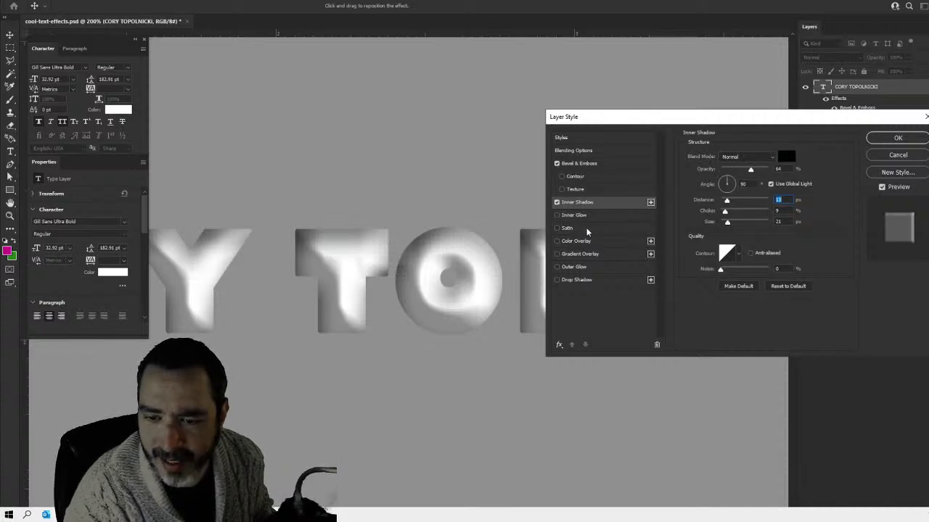
left_click(600, 228)
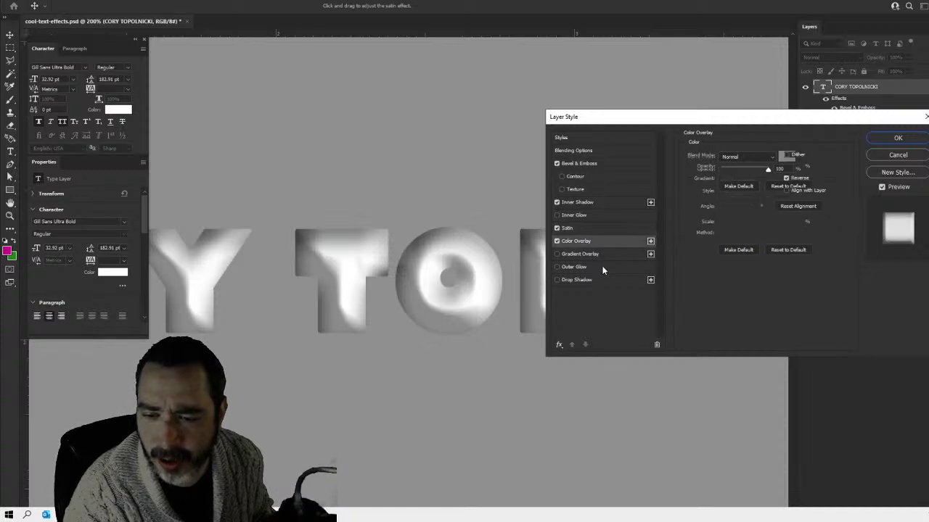
left_click(584, 253)
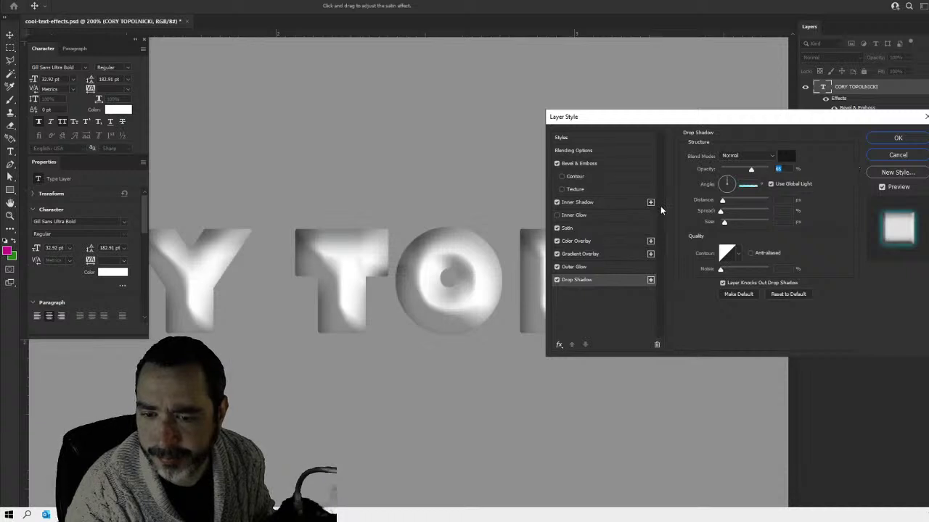
key("Return")
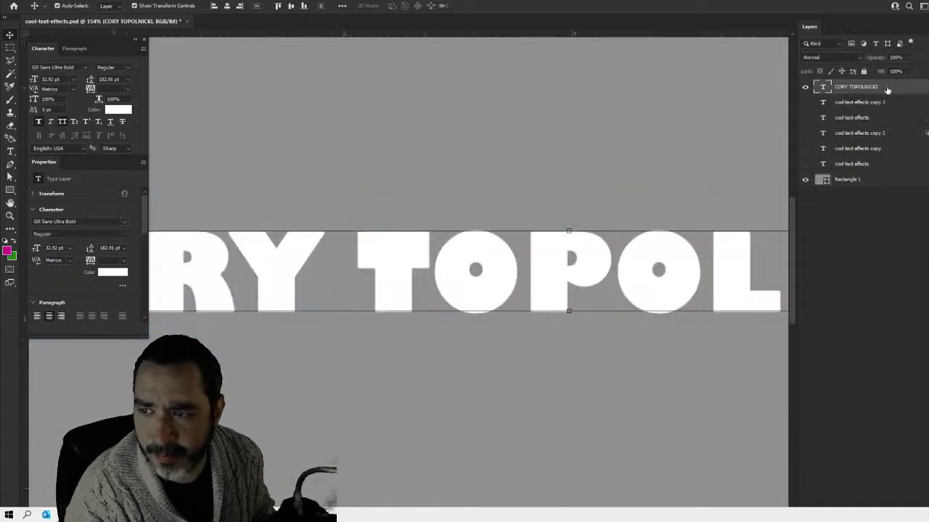
Expand the effects of cool text effects copy 2 and make that gold layer visible.
left_click(705, 142)
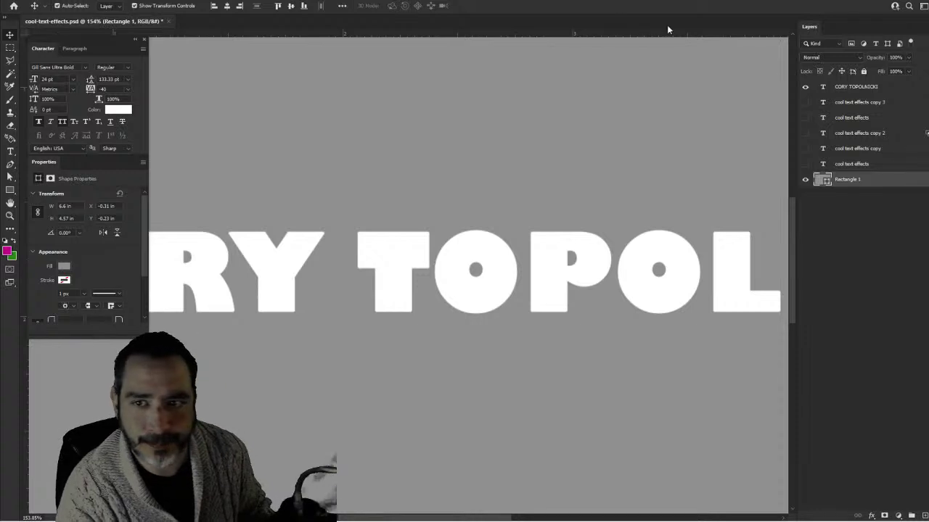
left_click(926, 133)
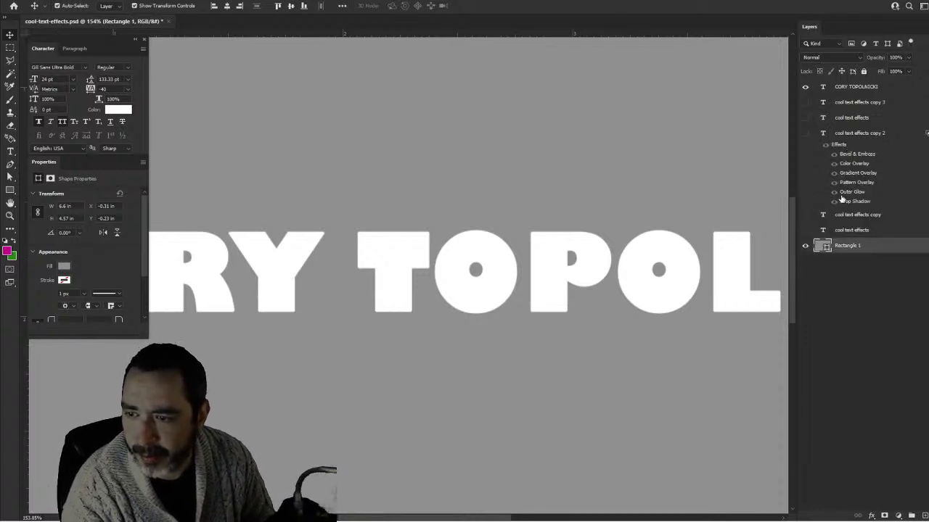
left_click(804, 134)
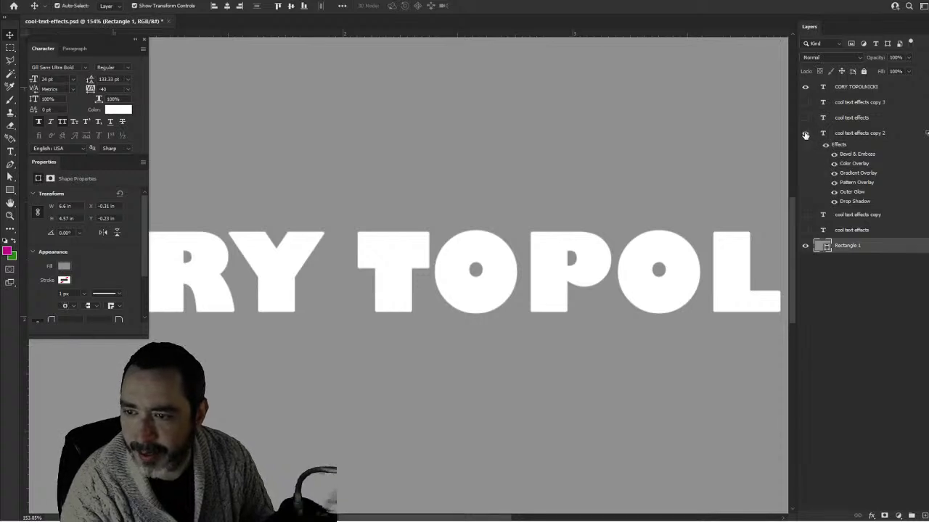
scroll(497, 244, "down", 3)
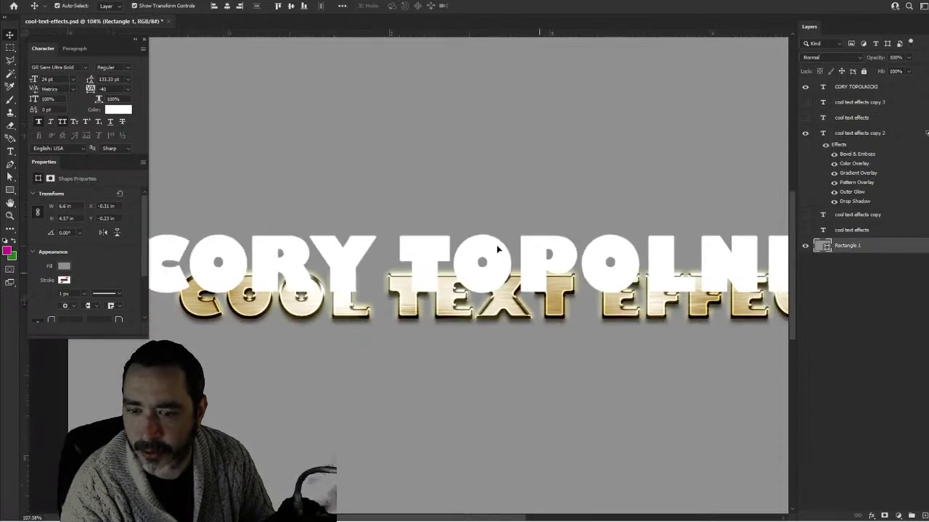
Drag the gold COOL TEXT EFFECTS line down beneath the name and inspect both lines.
left_click(830, 146)
left_click_drag(553, 315, 492, 369)
left_click_drag(417, 391, 415, 392)
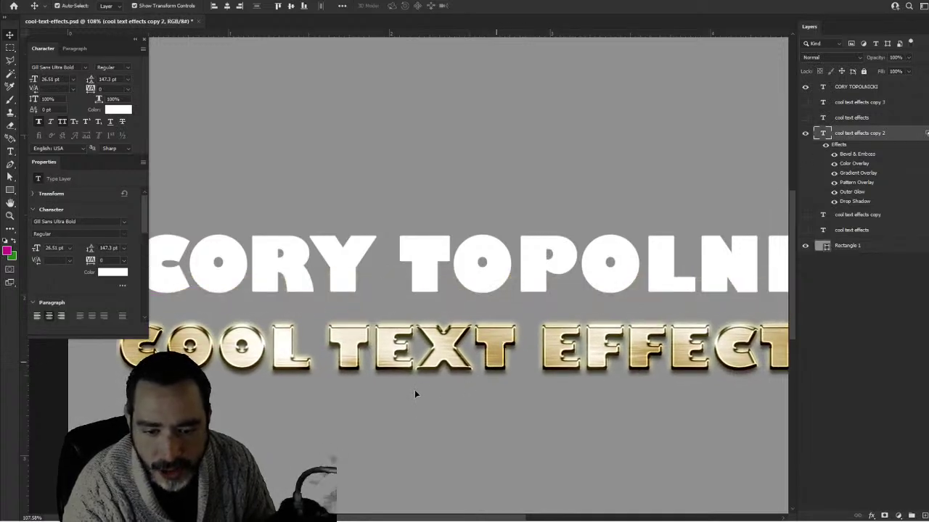
scroll(414, 390, "up", 10)
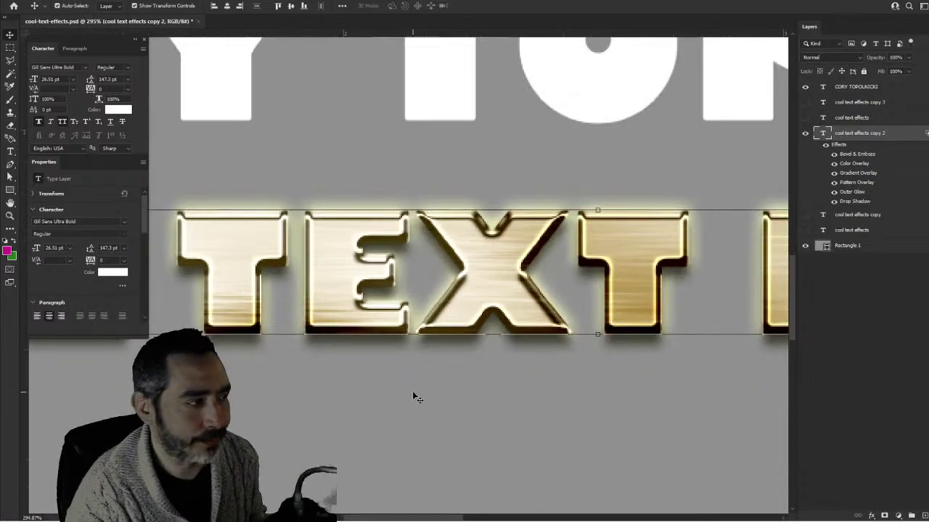
scroll(413, 393, "down", 10)
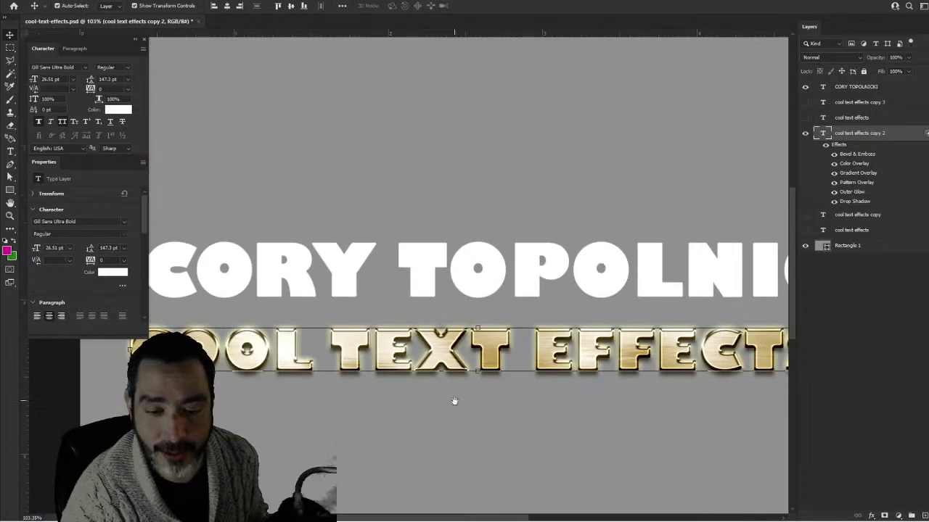
left_click_drag(456, 400, 375, 338)
scroll(415, 308, "up", 2)
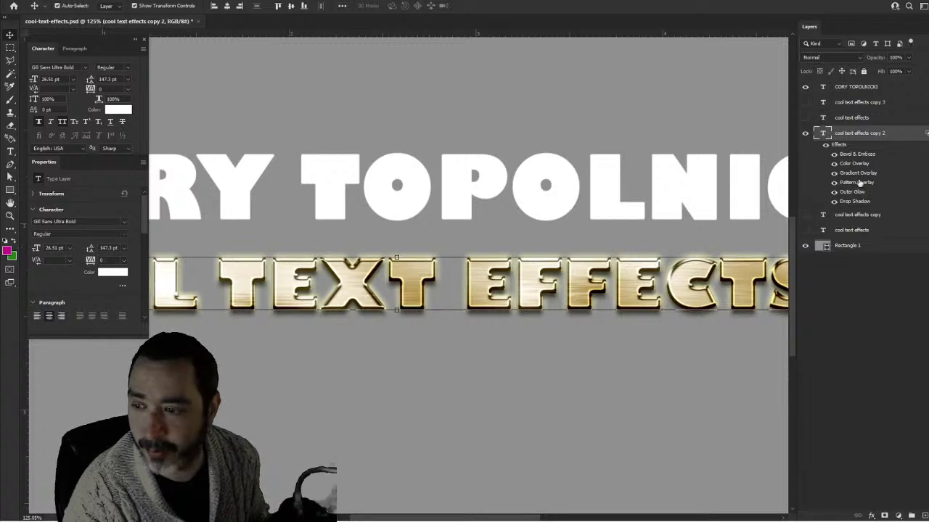
scroll(560, 294, "up", 1)
scroll(560, 295, "down", 1)
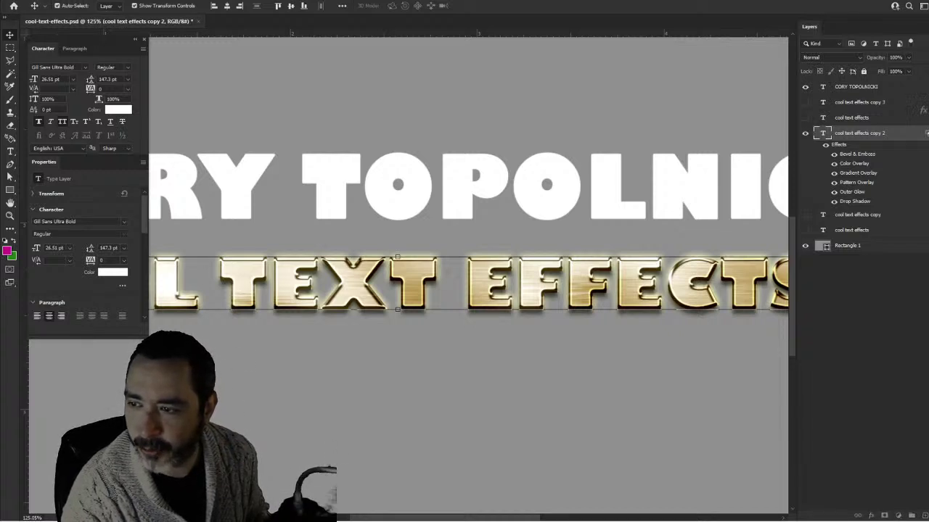
Copy the gold effects from cool text effects copy 2 onto the CORY TOPOLNICKI layer.
left_click_drag(926, 132, 921, 86)
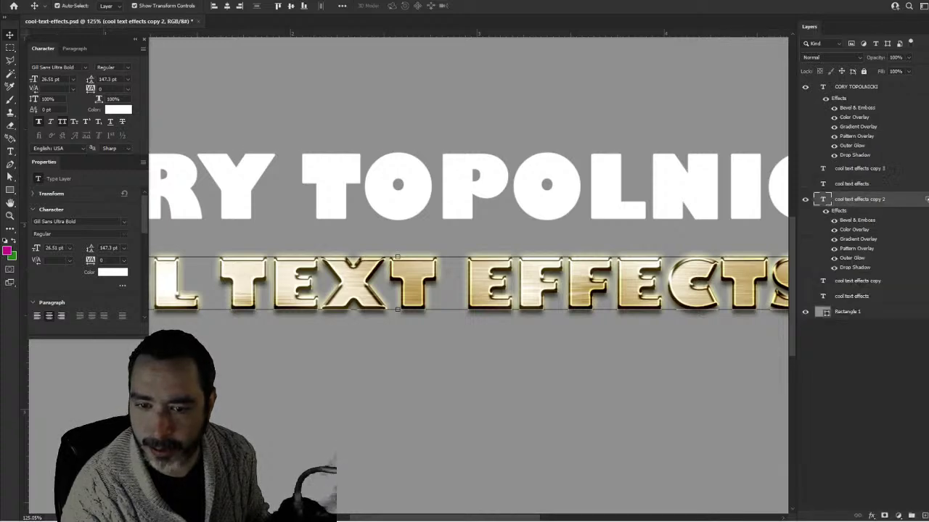
left_click(541, 105)
scroll(533, 257, "down", 4)
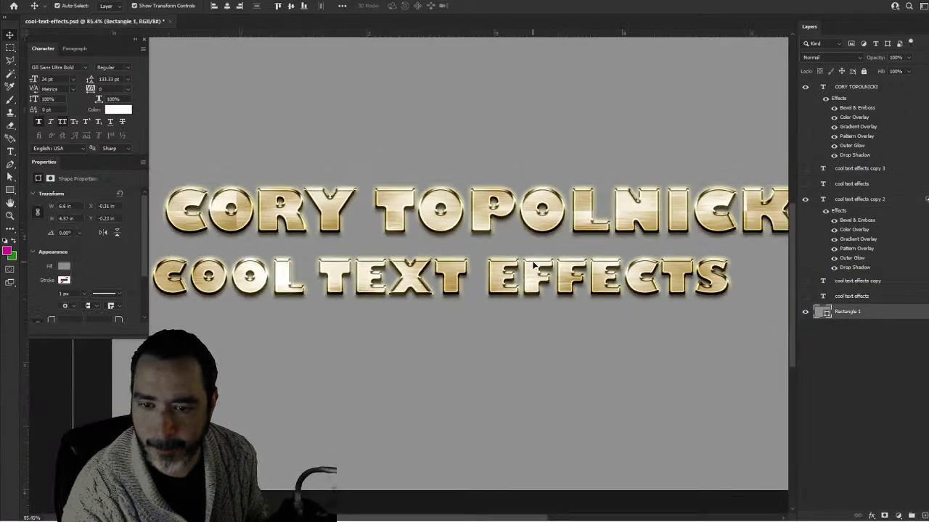
scroll(533, 257, "up", 3)
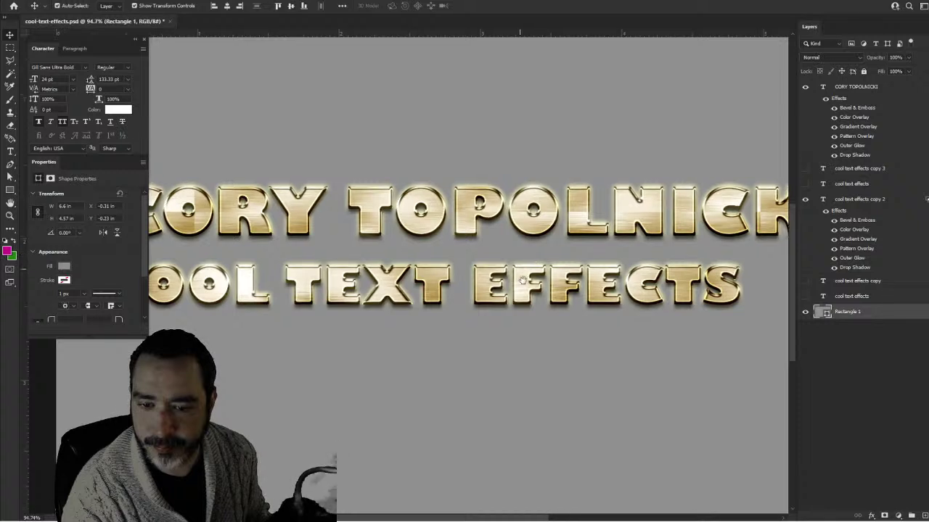
left_click_drag(388, 300, 441, 395)
Hide the cool text effects copy 2 layer.
left_click(440, 344)
left_click(805, 201)
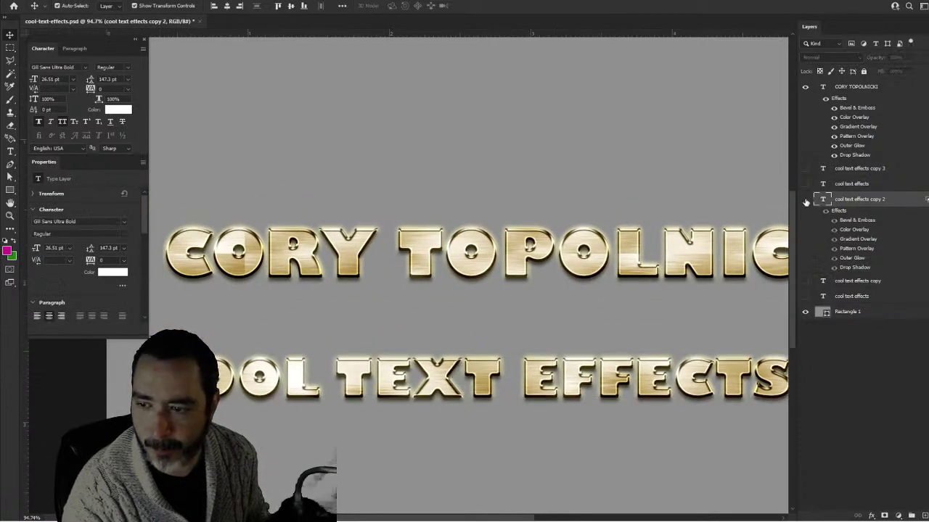
scroll(378, 264, "down", 3)
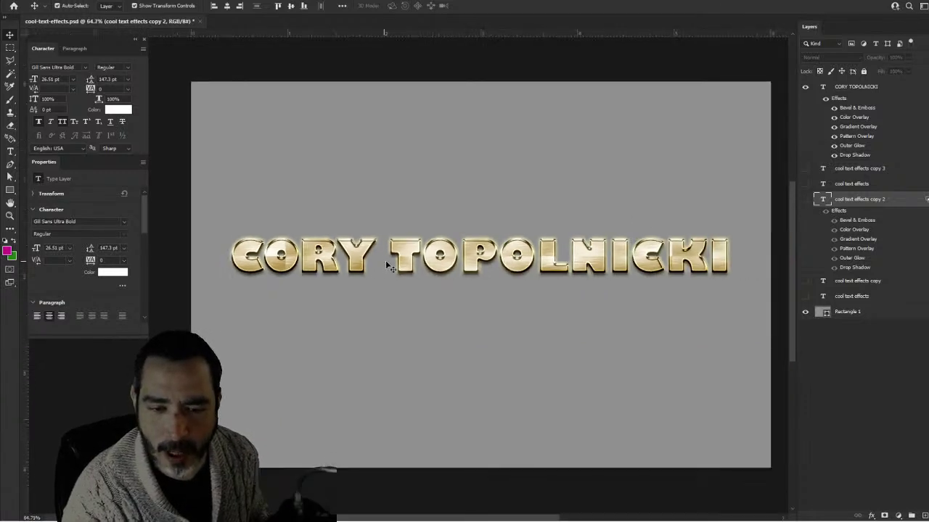
scroll(520, 265, "up", 4)
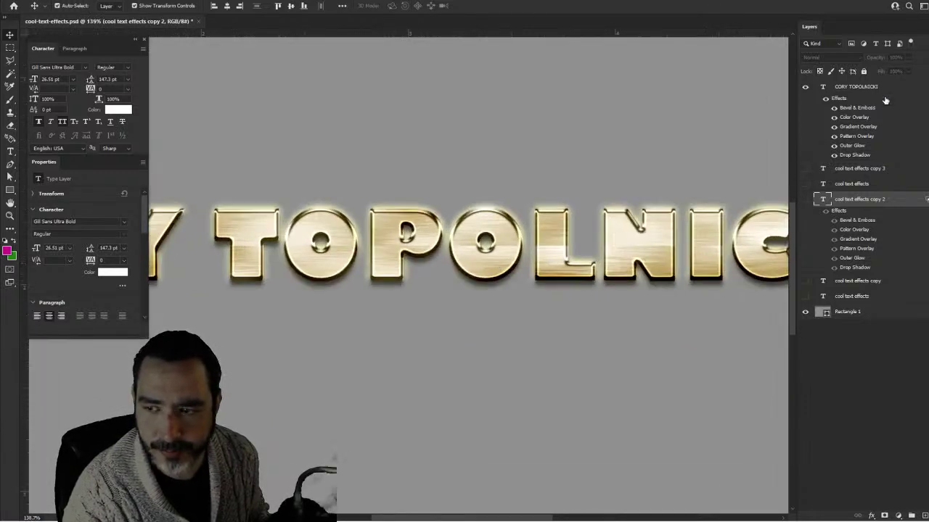
left_click(900, 88)
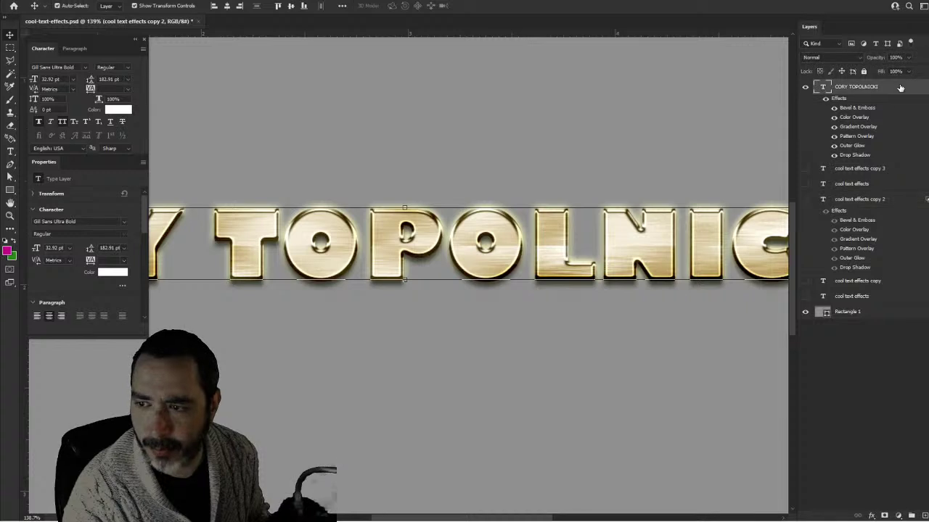
key("space")
double_click(899, 88)
left_click_drag(624, 120, 582, 290)
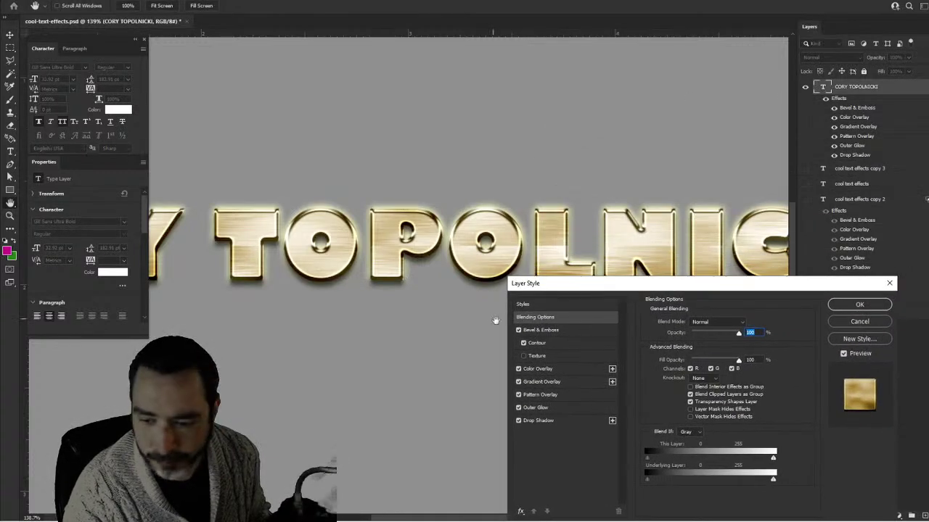
Lower the name's bevel depth to 188% and set the lighting altitude to 11°.
left_click(570, 331)
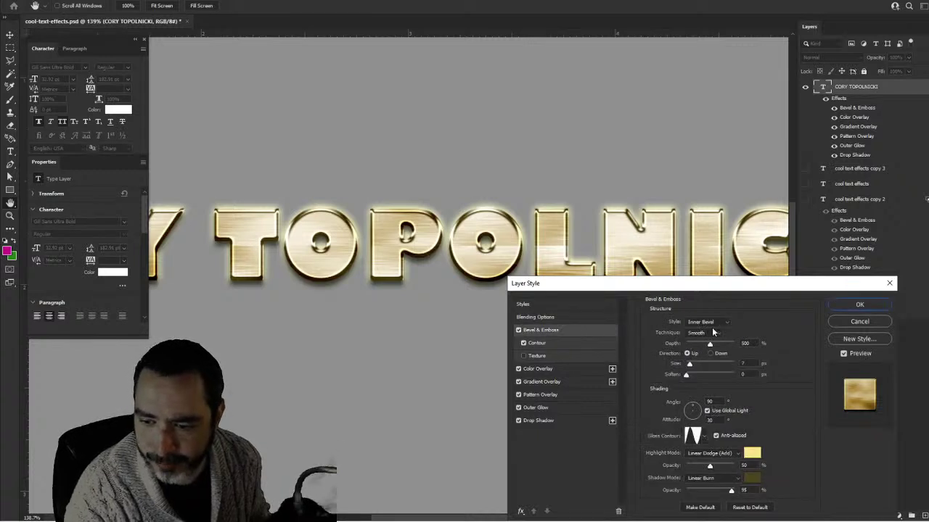
mouse_move(691, 369)
left_mouse_down()
mouse_move(706, 366)
mouse_move(689, 369)
mouse_move(701, 345)
mouse_move(688, 349)
mouse_move(703, 347)
mouse_move(695, 348)
left_mouse_up()
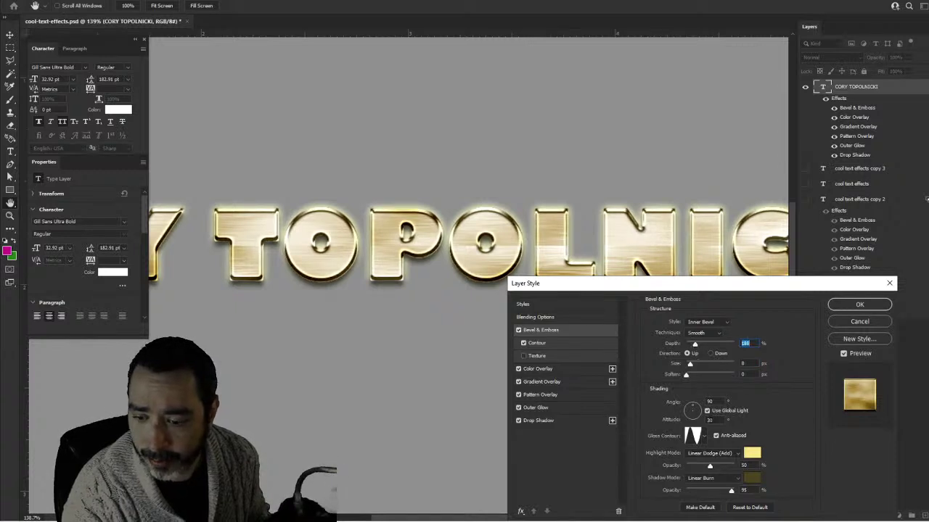
mouse_move(695, 410)
left_mouse_down()
mouse_move(701, 421)
mouse_move(689, 415)
mouse_move(698, 406)
left_mouse_up()
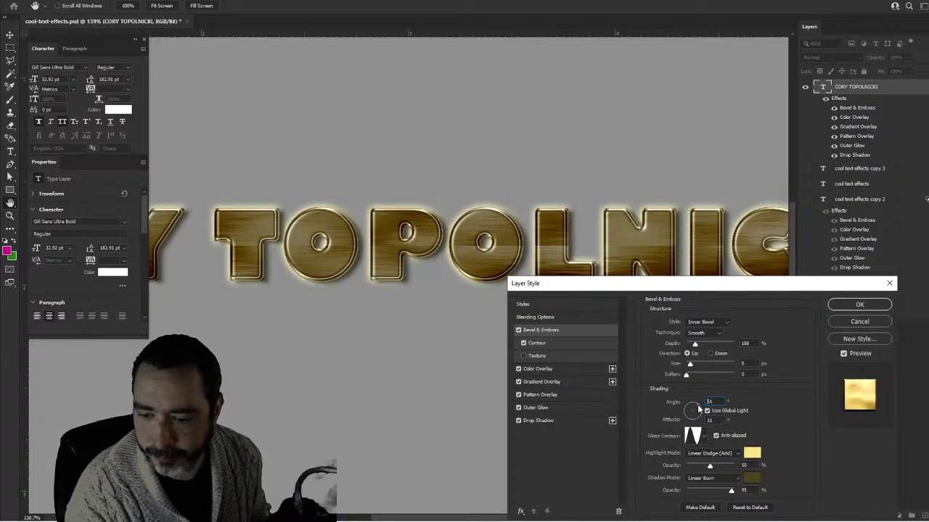
left_click(568, 371)
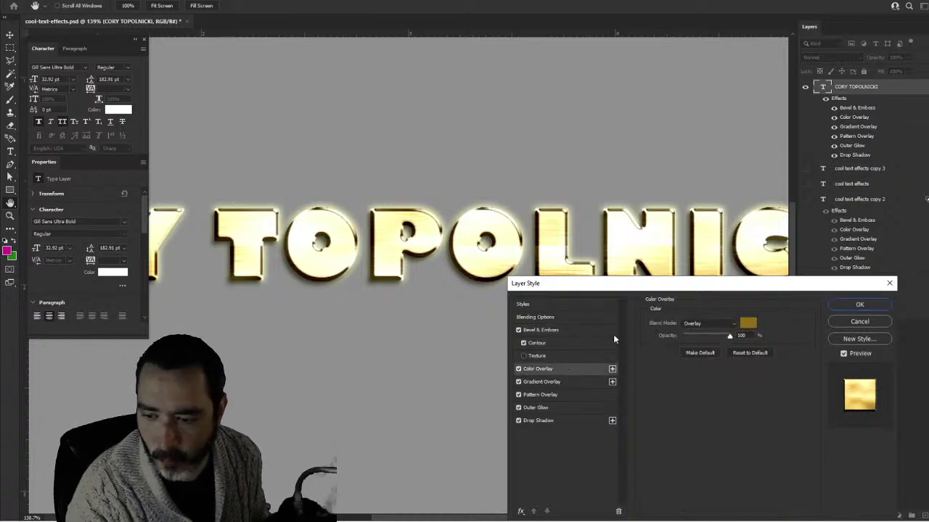
Change the Color Overlay colour from gold to cyan 0dc2d7.
left_click(518, 369)
left_click(518, 370)
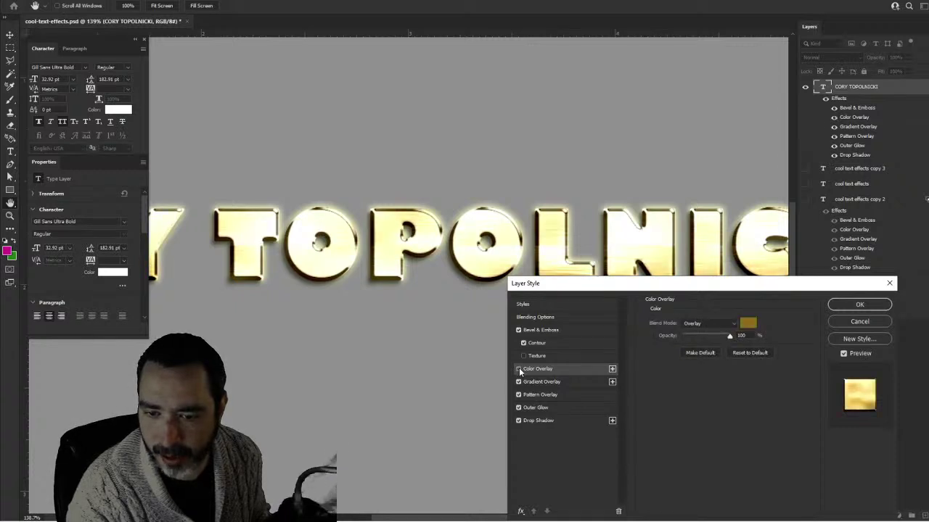
left_click(518, 369)
left_click(518, 370)
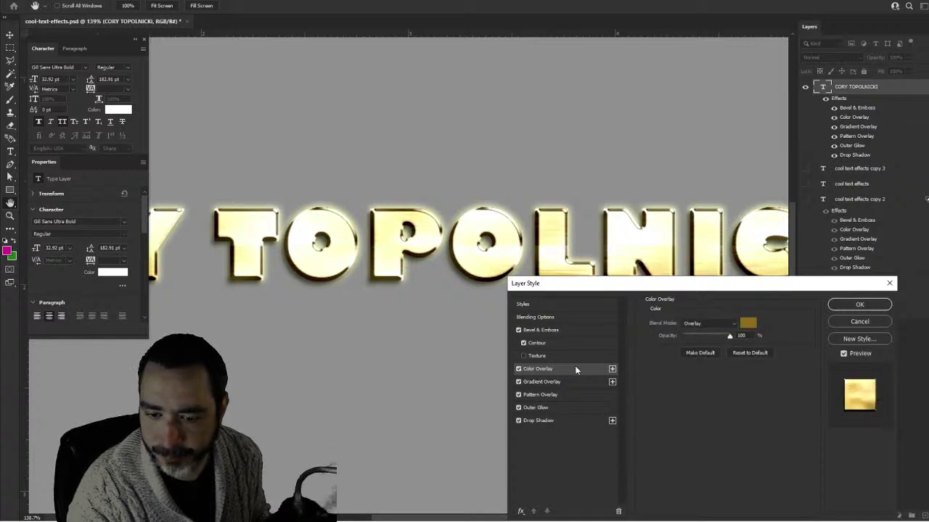
left_click(747, 323)
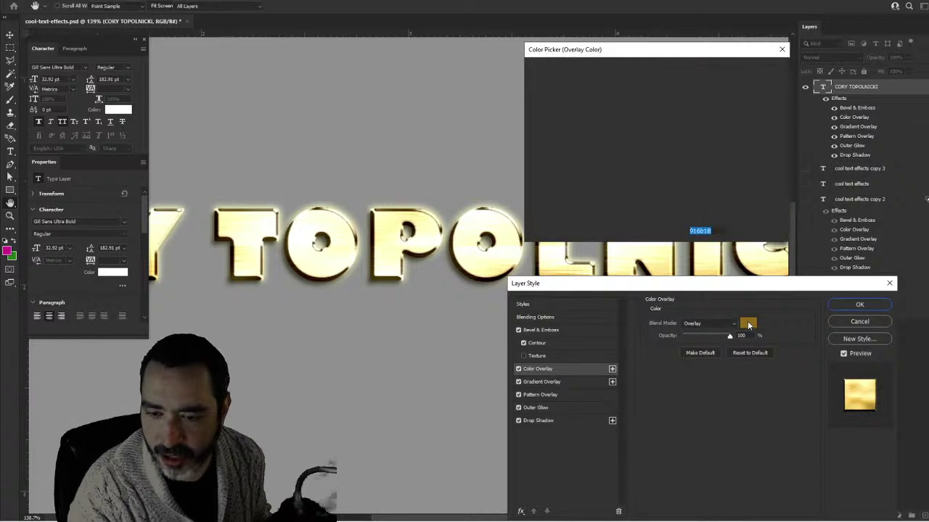
left_click(668, 134)
left_click(650, 95)
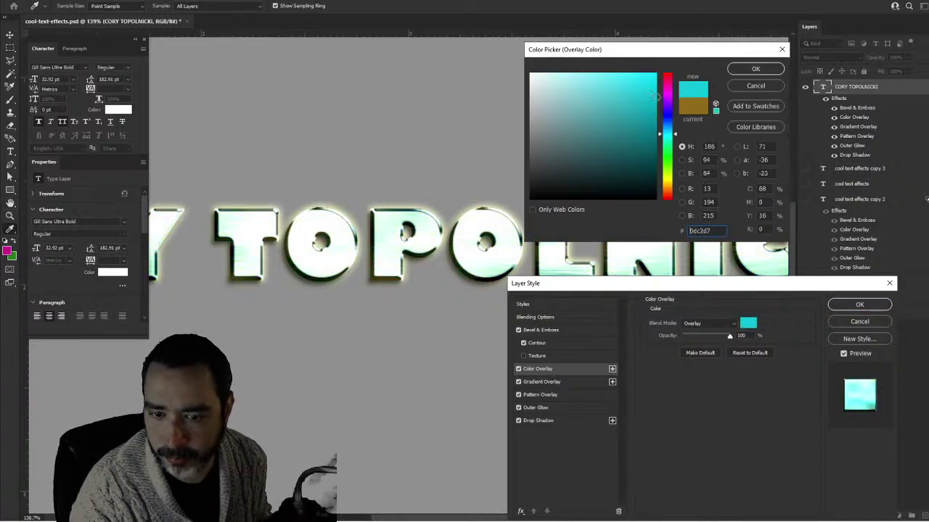
left_click(758, 70)
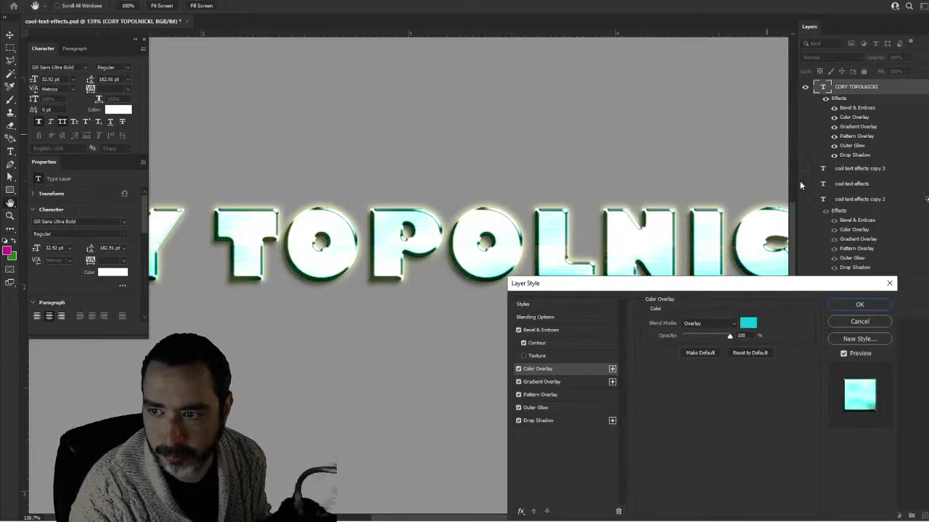
Raise the Gradient Overlay opacity to 58%.
left_click(573, 381)
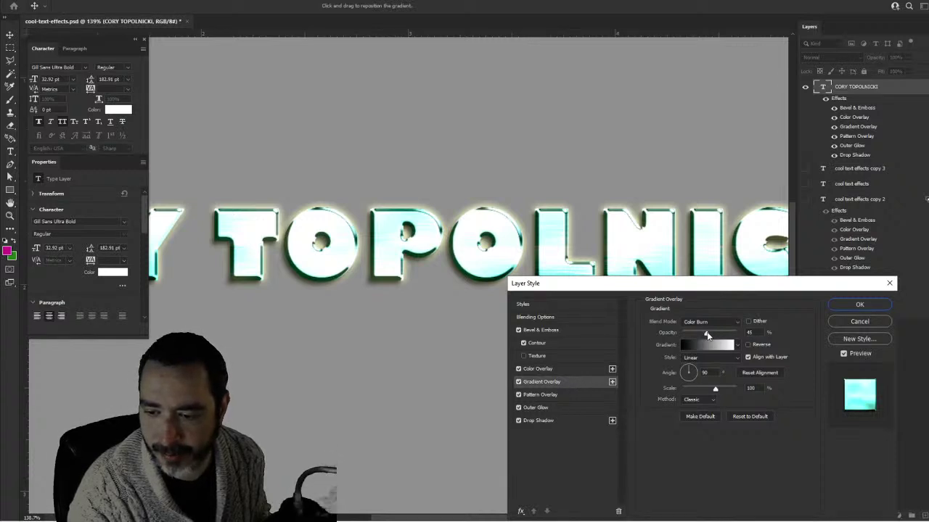
mouse_move(707, 335)
left_mouse_down()
mouse_move(729, 339)
mouse_move(714, 343)
left_mouse_up()
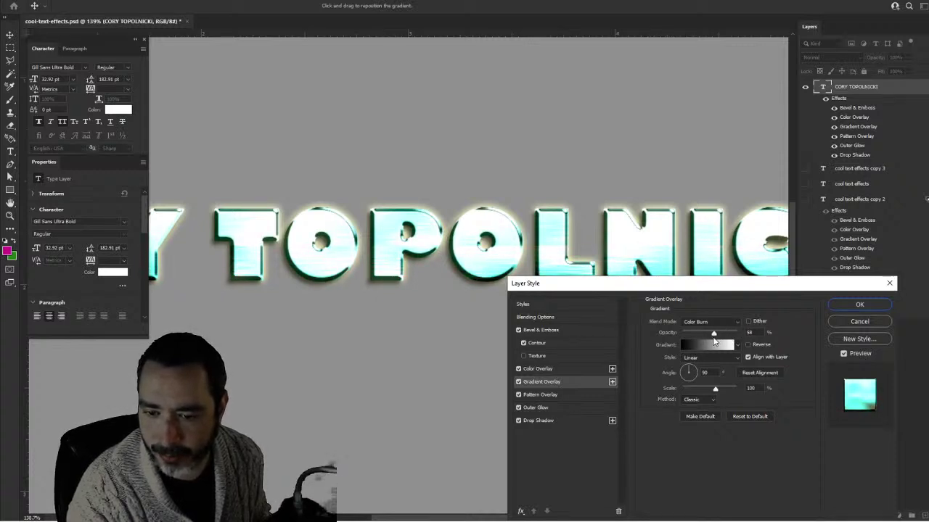
left_click(573, 395)
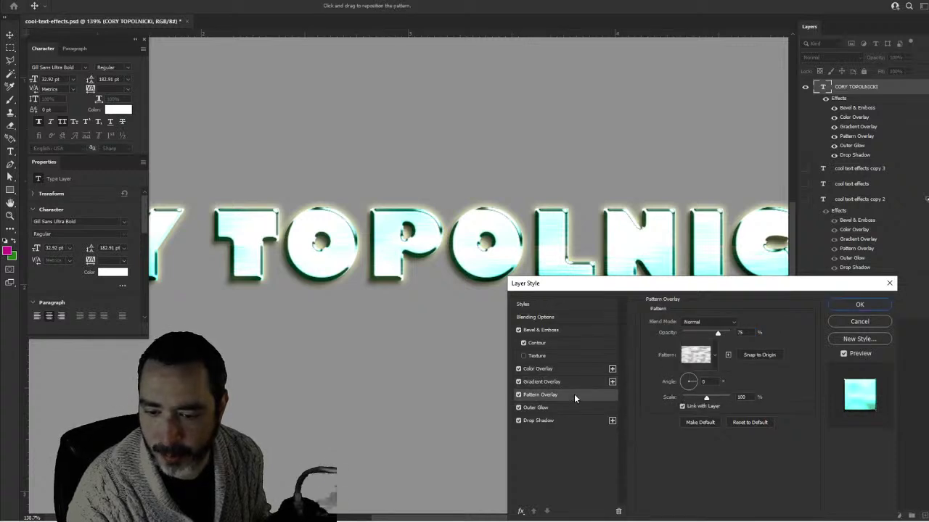
Toggle the pattern overlay off and on to compare, then adjust its opacity.
left_click(518, 395)
left_click(519, 395)
left_click(519, 394)
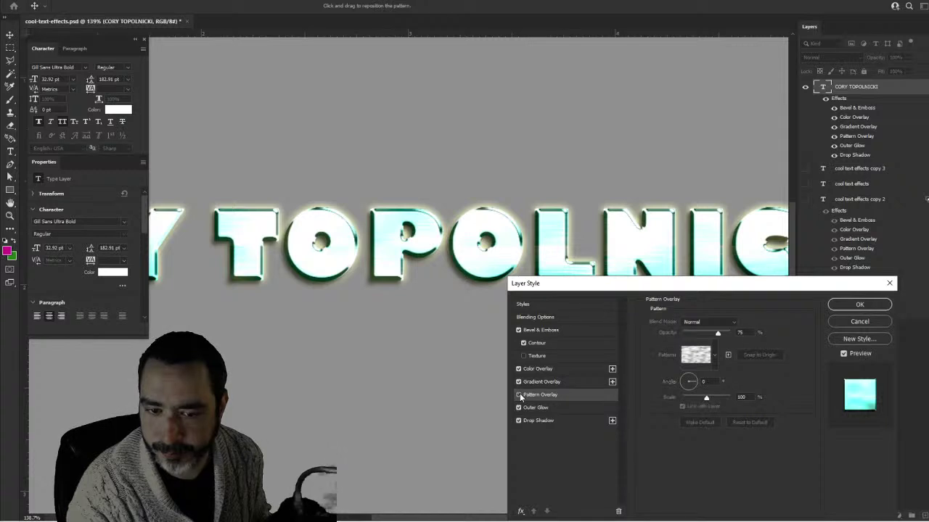
left_click(518, 395)
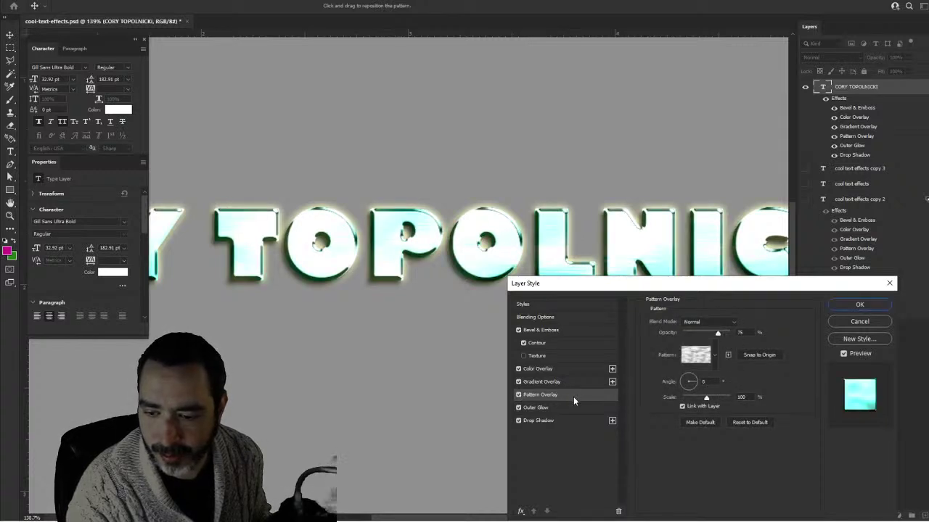
mouse_move(717, 333)
left_mouse_down()
mouse_move(685, 333)
mouse_move(735, 335)
mouse_move(723, 335)
left_mouse_up()
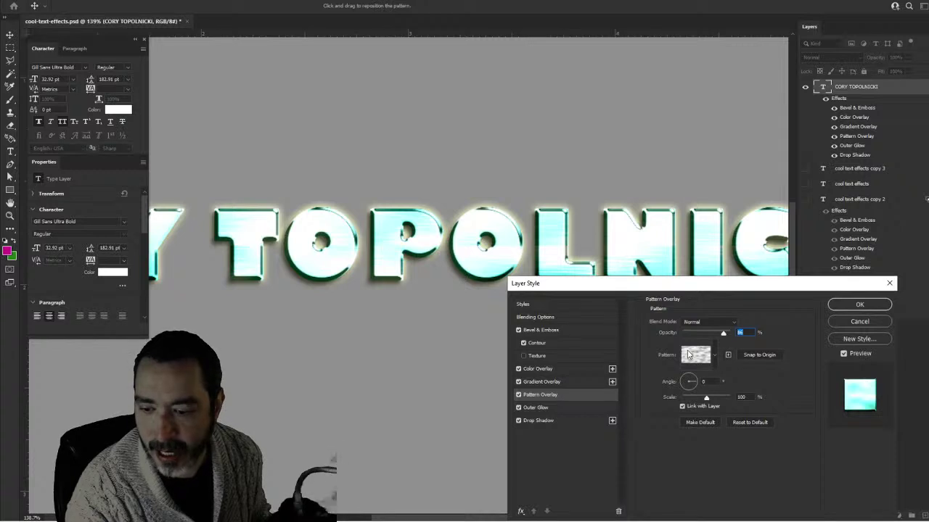
Preview tiled-square, grunge, dark, wood, orange and swirl patterns on the lettering.
left_click(714, 356)
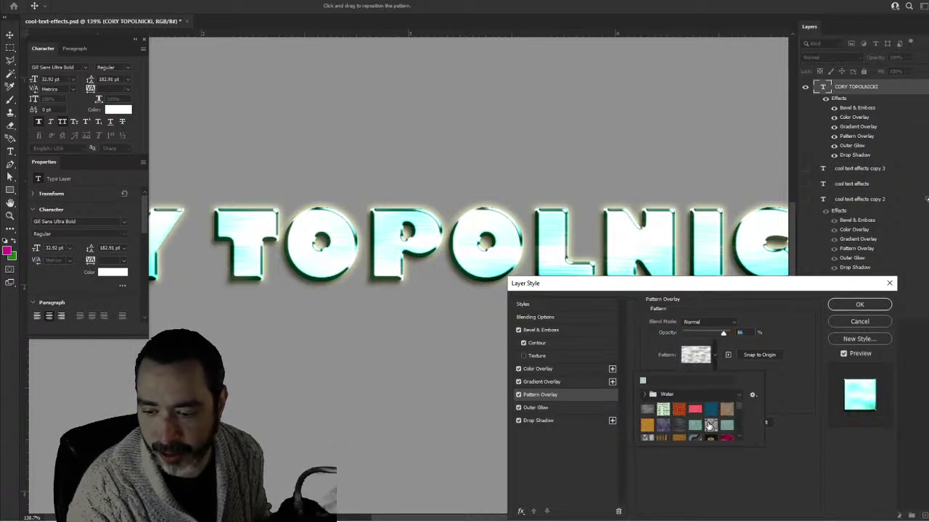
left_click(710, 425)
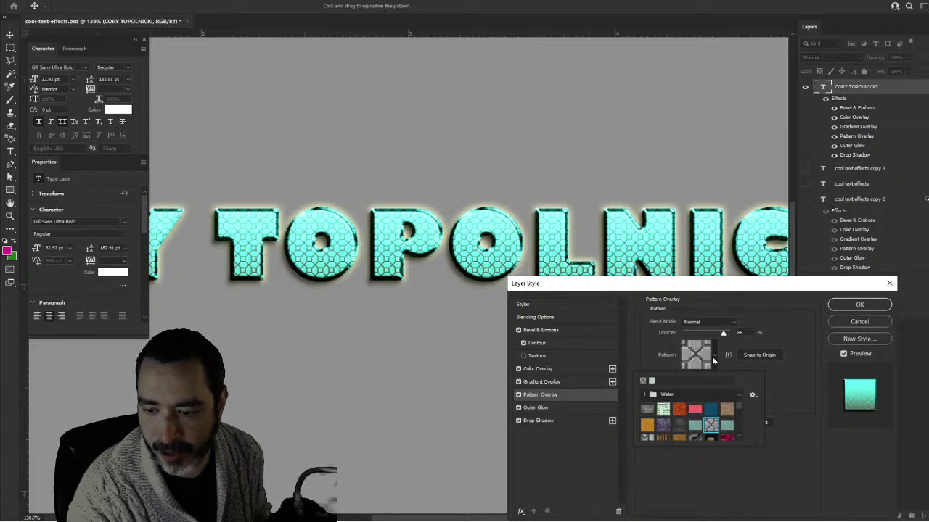
left_click(663, 425)
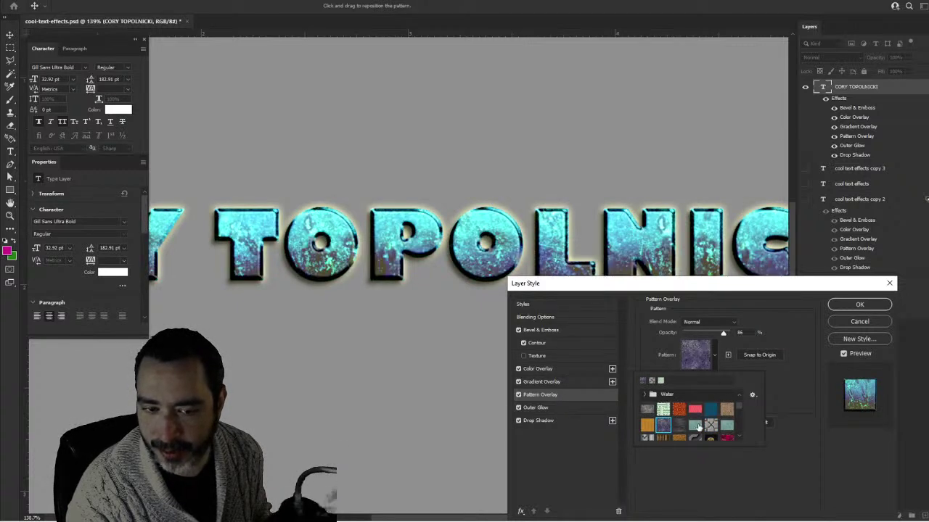
left_click(679, 425)
scroll(681, 425, "down", 2)
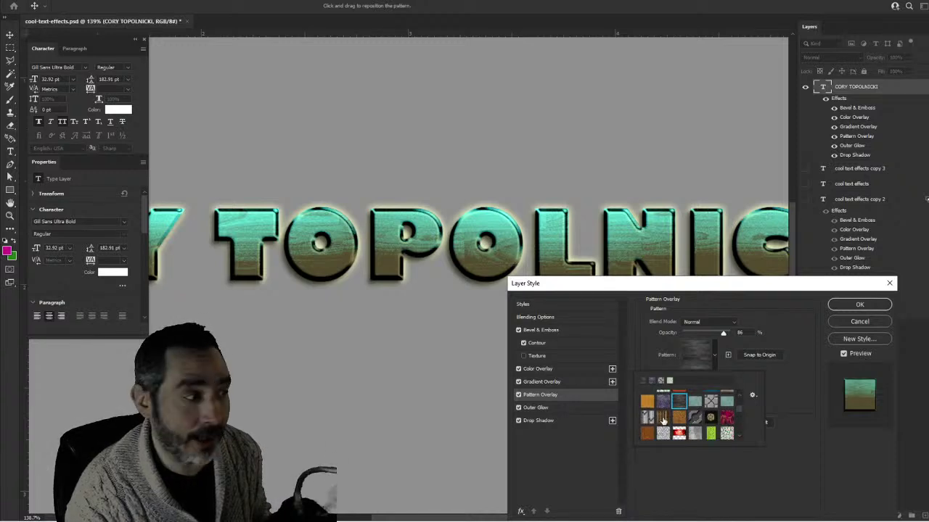
left_click(664, 418)
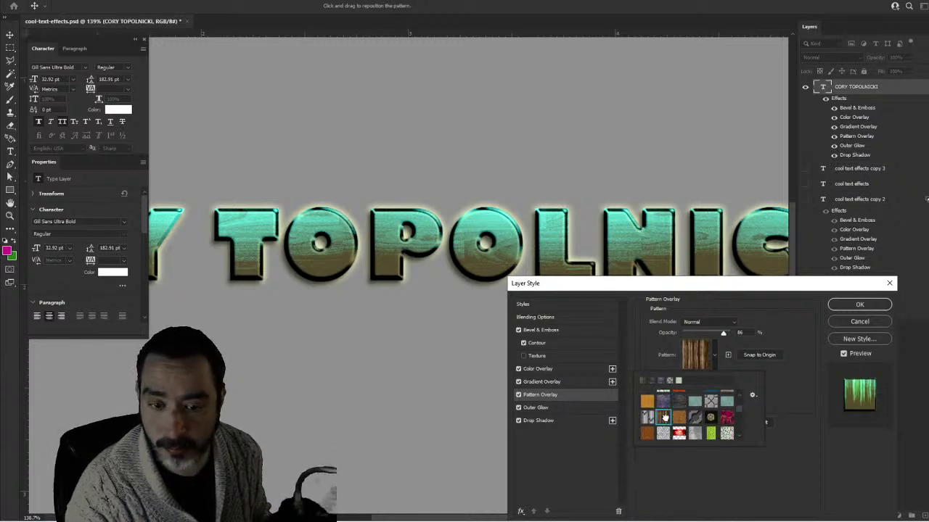
left_click(679, 418)
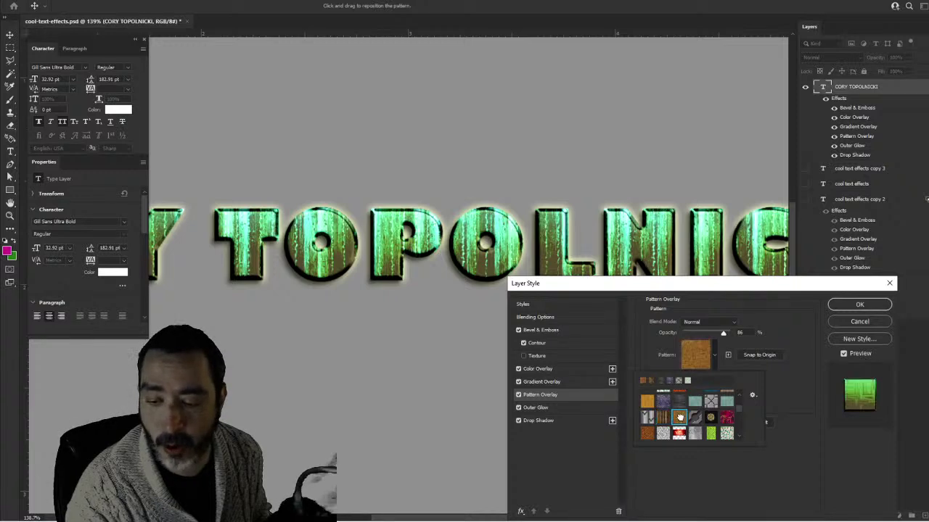
left_click(697, 418)
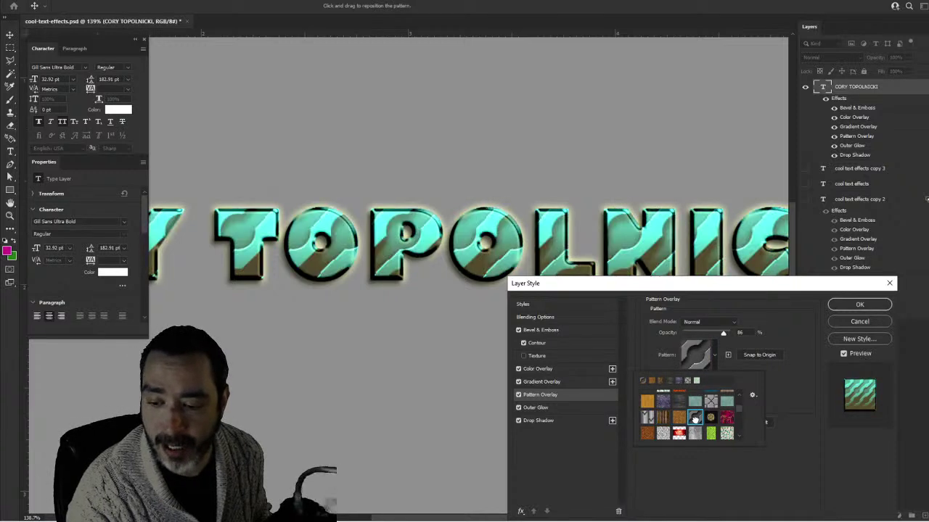
Fill the lettering with the scratched grey texture and scale it down to about 33%.
scroll(696, 421, "down", 1)
left_click(645, 420)
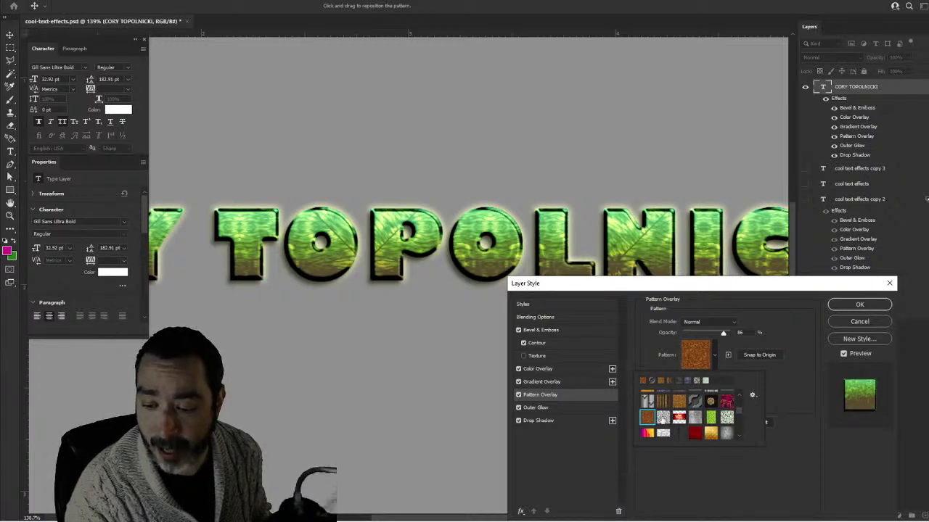
left_click(662, 420)
left_click(695, 419)
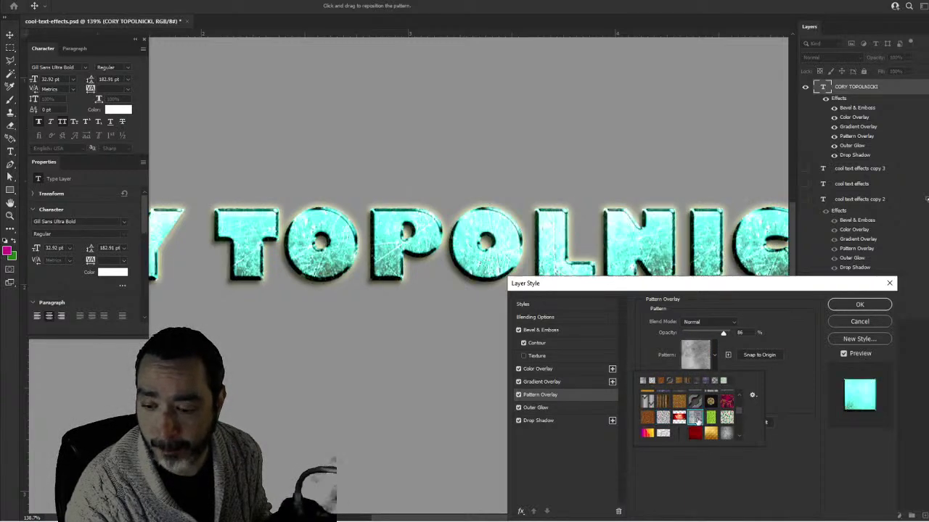
left_click(725, 452)
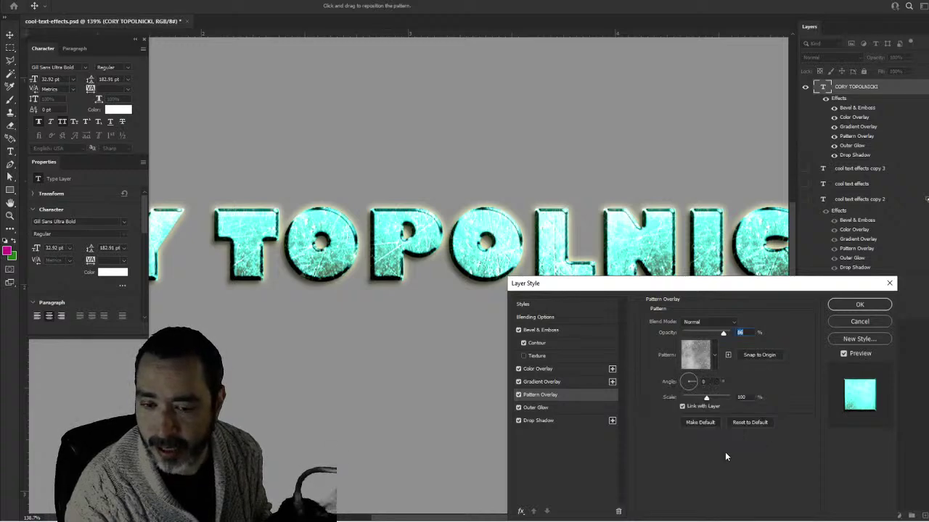
mouse_move(706, 399)
left_mouse_down()
mouse_move(685, 399)
mouse_move(718, 393)
mouse_move(702, 395)
left_mouse_up()
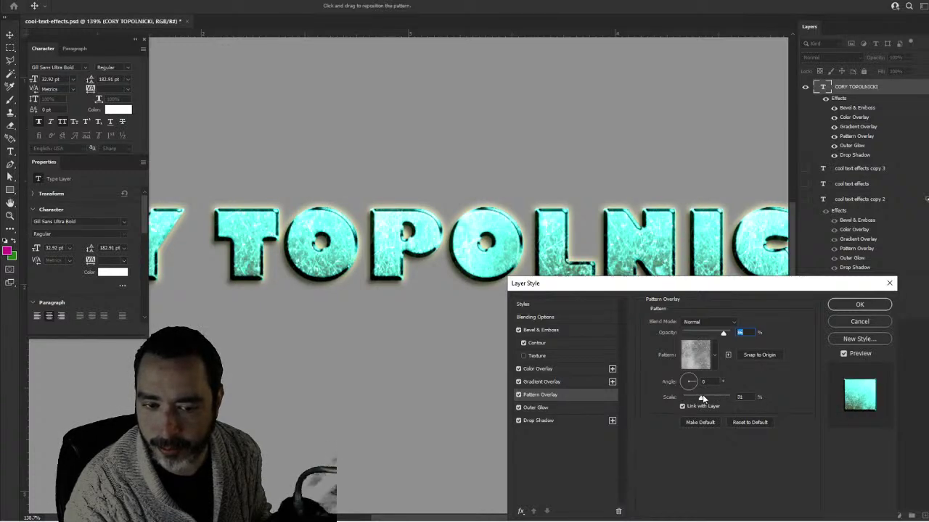
Lower the Outer Glow opacity from 75% to 35%.
left_click(578, 408)
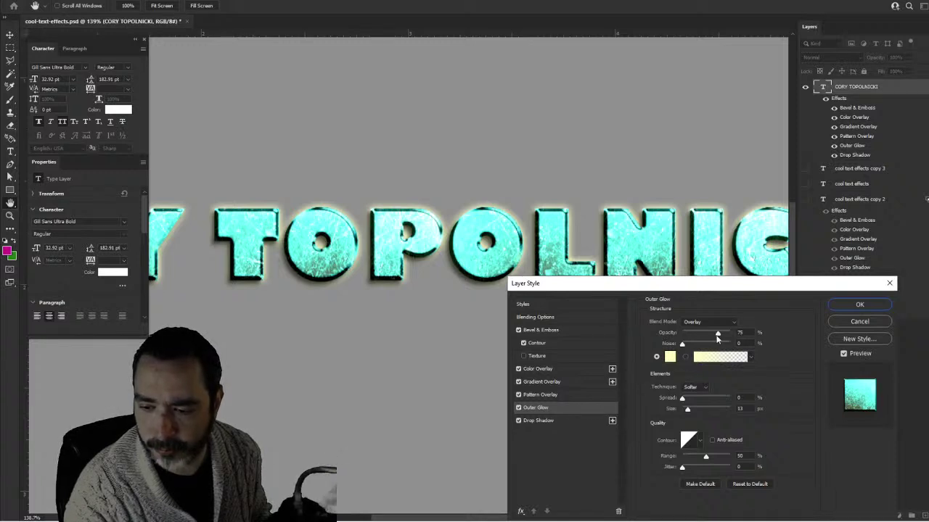
mouse_move(718, 336)
left_mouse_down()
mouse_move(682, 338)
mouse_move(720, 338)
left_mouse_up()
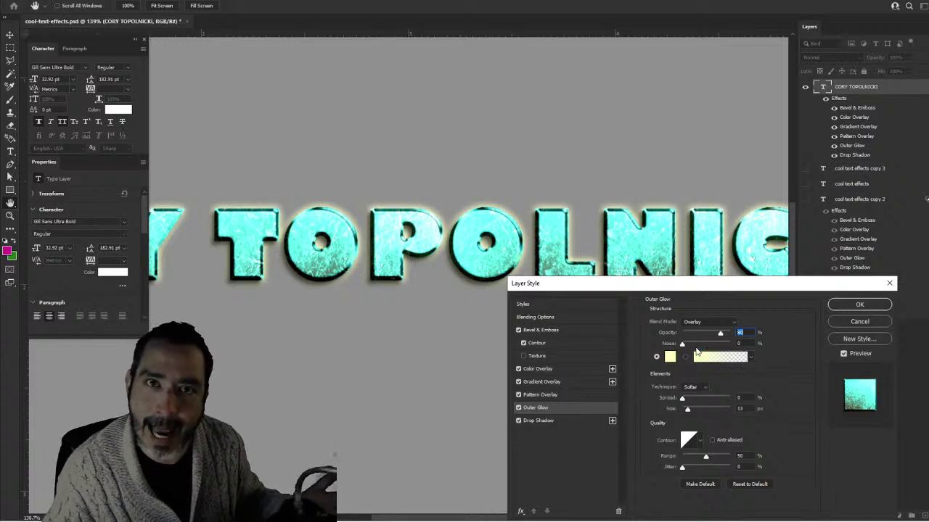
Lighten the Drop Shadow opacity to 50%.
left_click(569, 424)
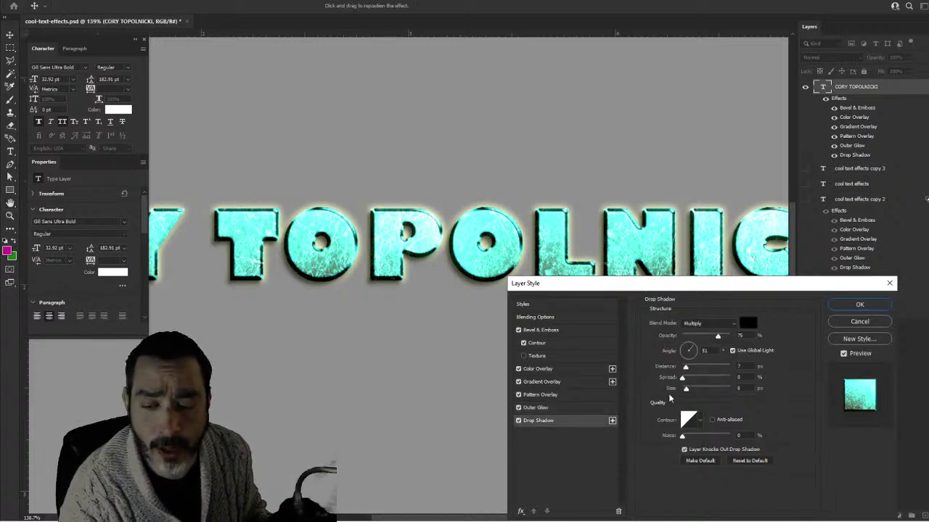
mouse_move(722, 335)
left_mouse_down()
mouse_move(702, 344)
mouse_move(712, 338)
left_mouse_up()
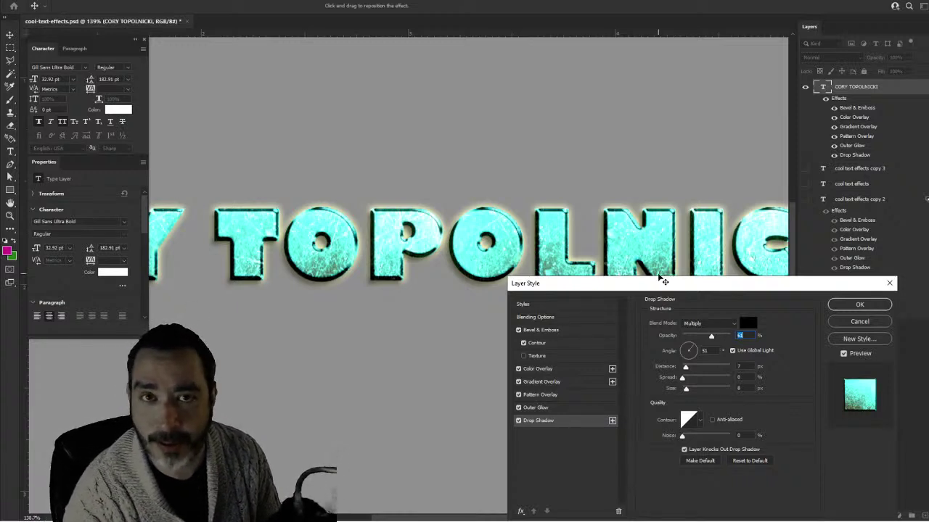
Cancel the Layer Style dialog to discard the experimental changes.
left_click(839, 323)
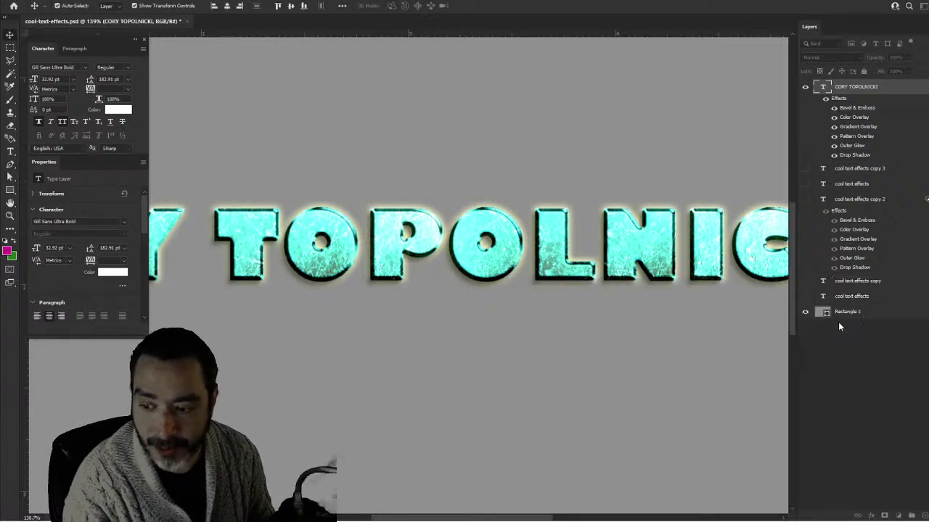
key("ctrl+0")
scroll(403, 276, "down", 3)
scroll(450, 243, "up", 5)
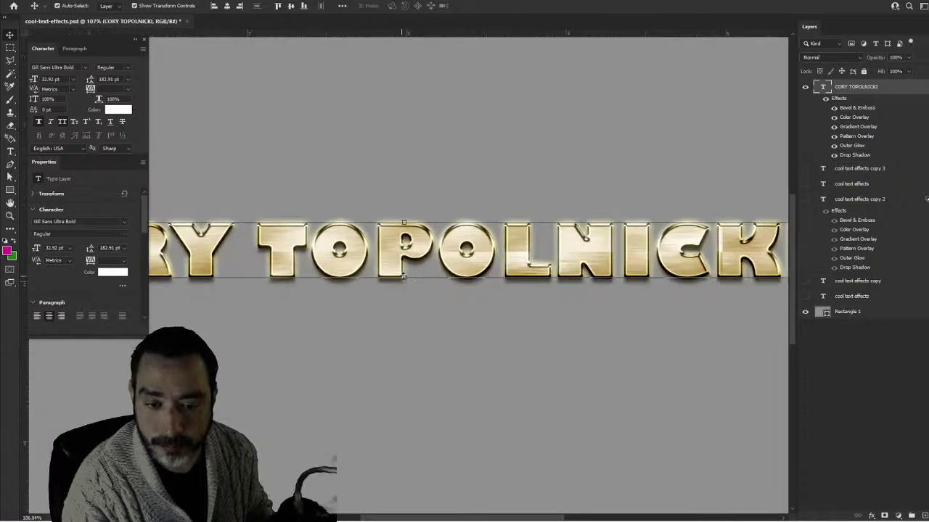
left_click_drag(450, 243, 303, 254)
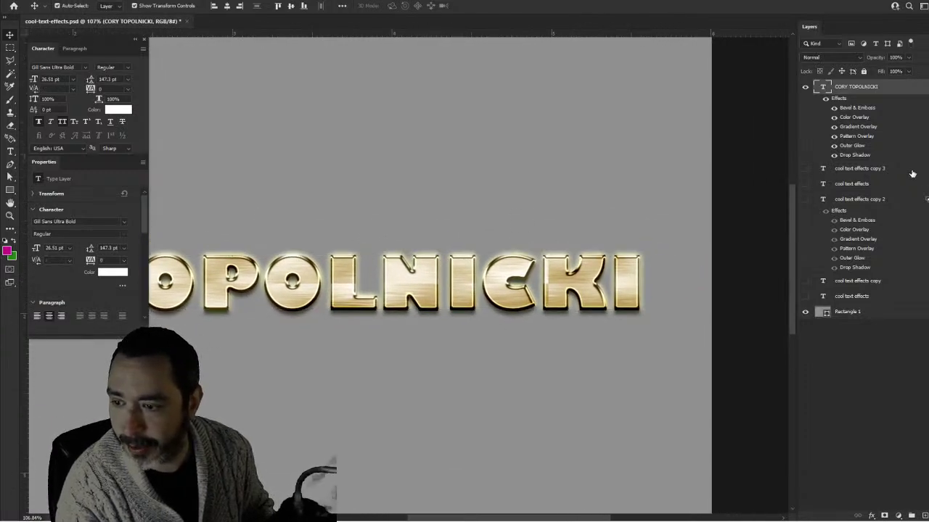
left_click(913, 172)
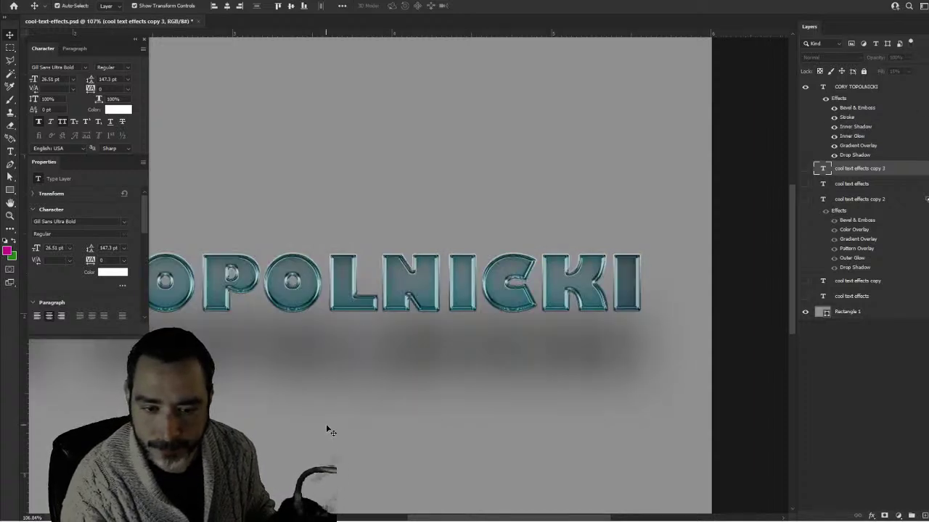
left_click(330, 419)
key("ctrl+0")
left_click_drag(380, 415, 424, 340)
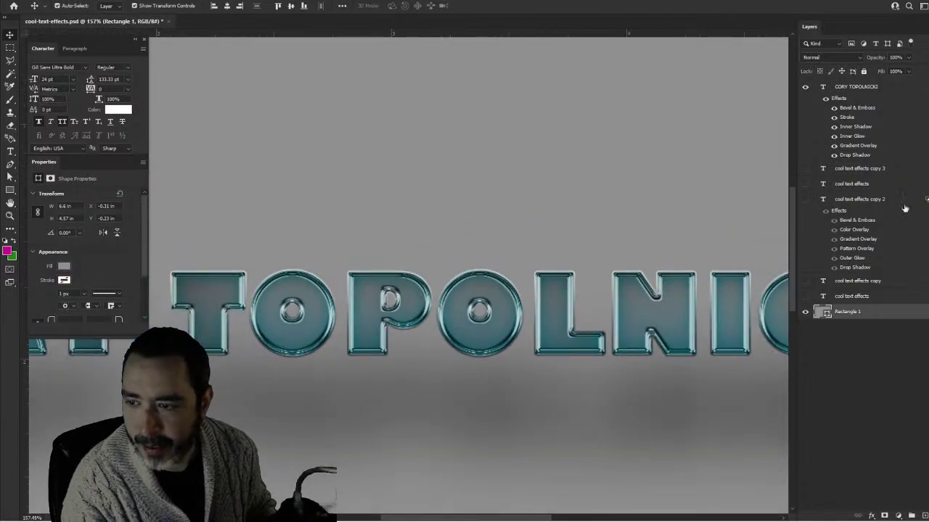
left_click(896, 88)
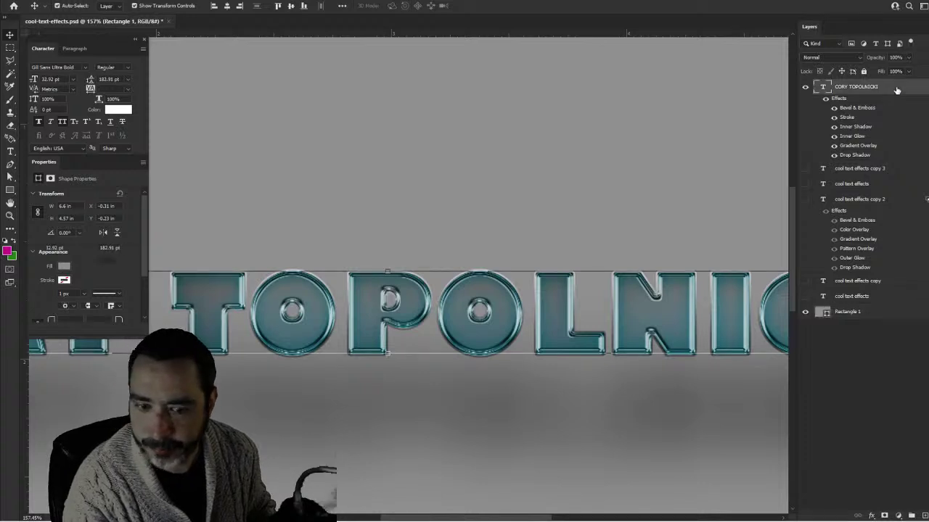
Increase the name's Bevel & Emboss depth and apply the style.
double_click(896, 89)
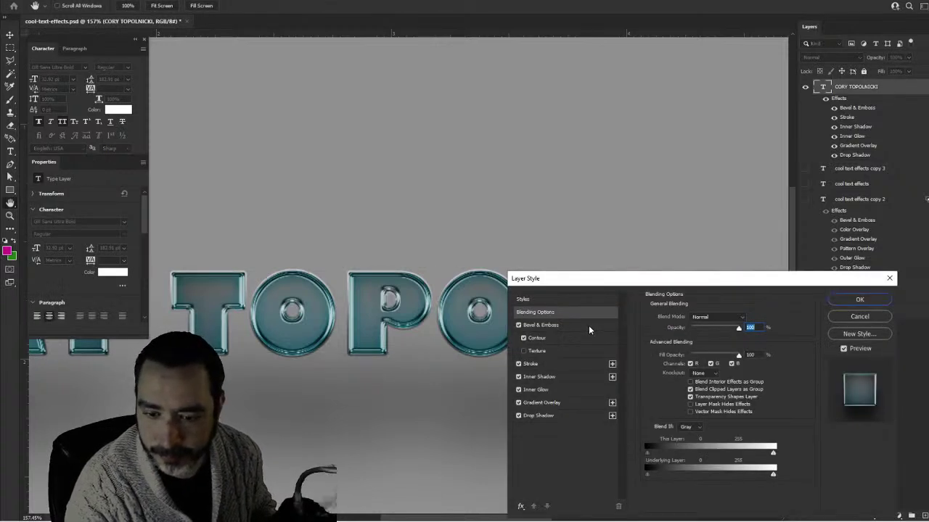
mouse_move(691, 338)
left_mouse_down()
mouse_move(709, 338)
mouse_move(695, 339)
mouse_move(705, 358)
mouse_move(690, 356)
left_mouse_up()
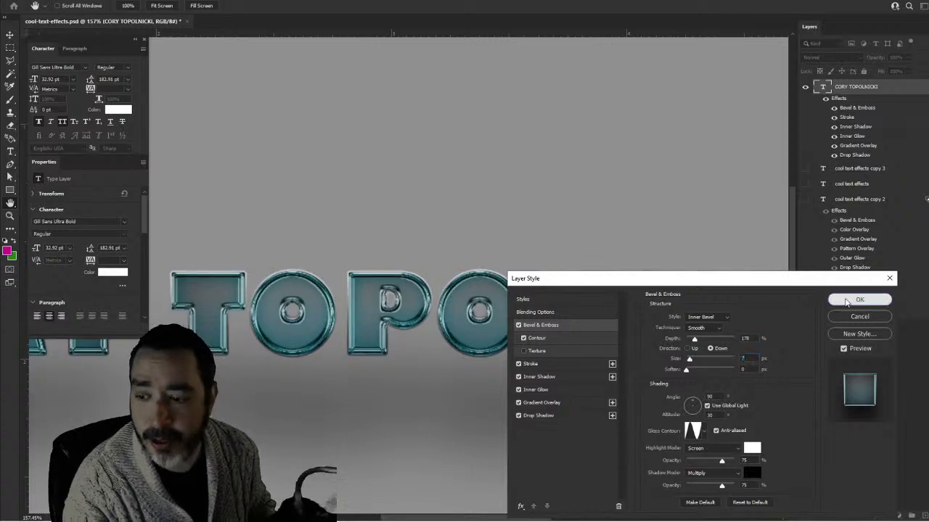
left_click(860, 300)
Move the name higher up the gray background.
scroll(385, 381, "down", 6)
scroll(365, 410, "down", 2)
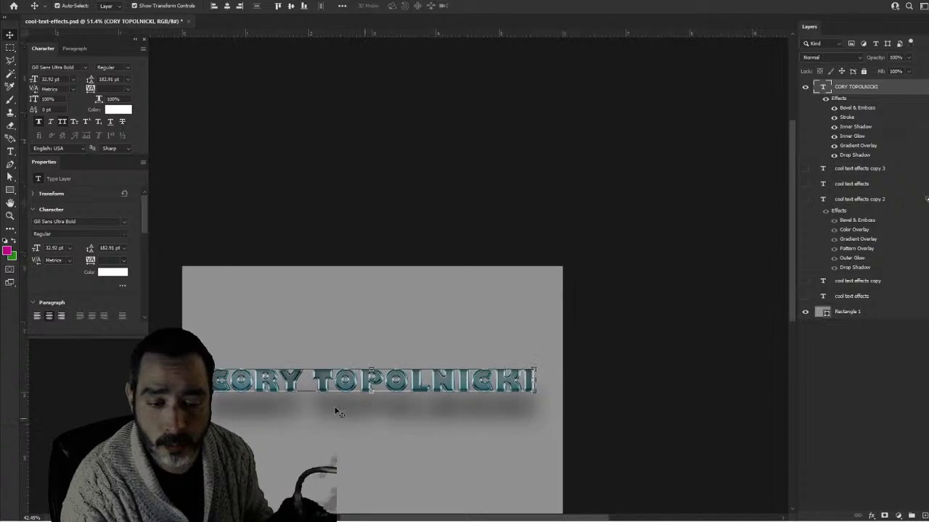
left_click_drag(339, 422, 399, 392)
scroll(400, 384, "up", 3)
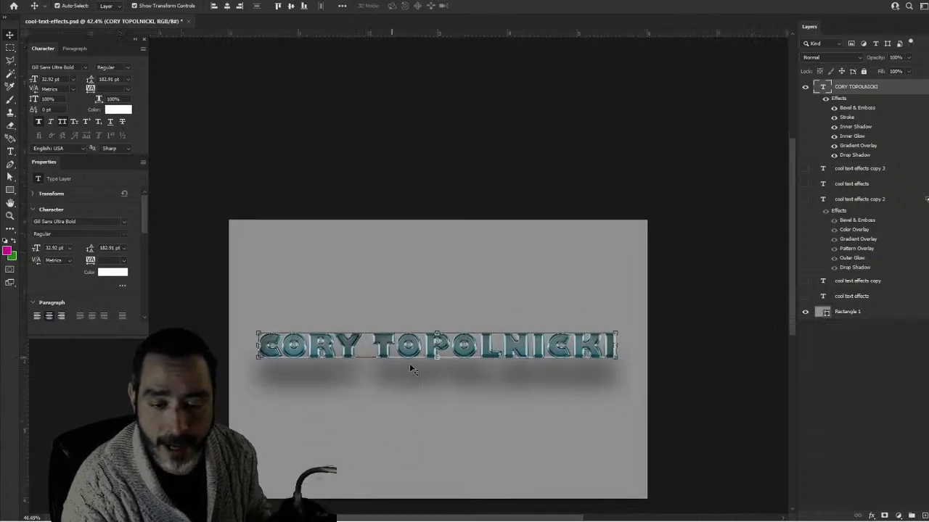
left_click_drag(419, 333, 421, 258)
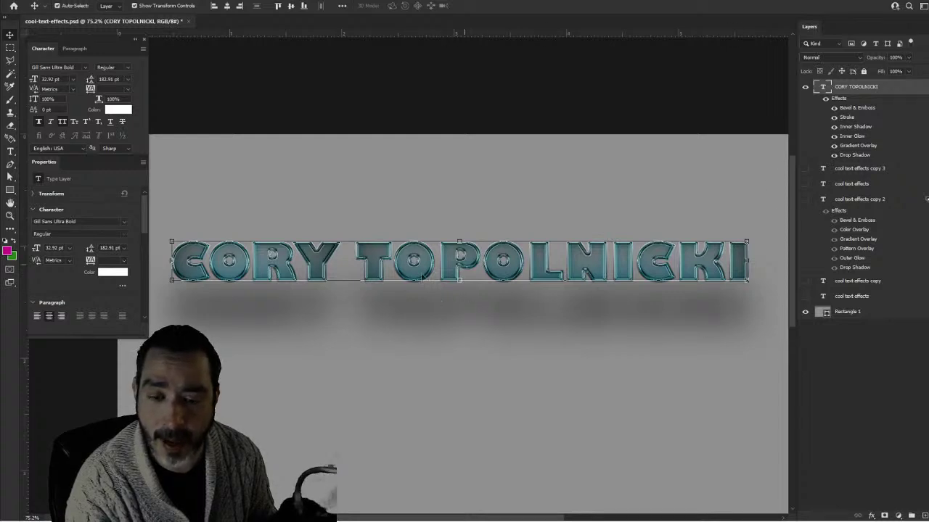
scroll(280, 308, "down", 4)
scroll(341, 286, "up", 2)
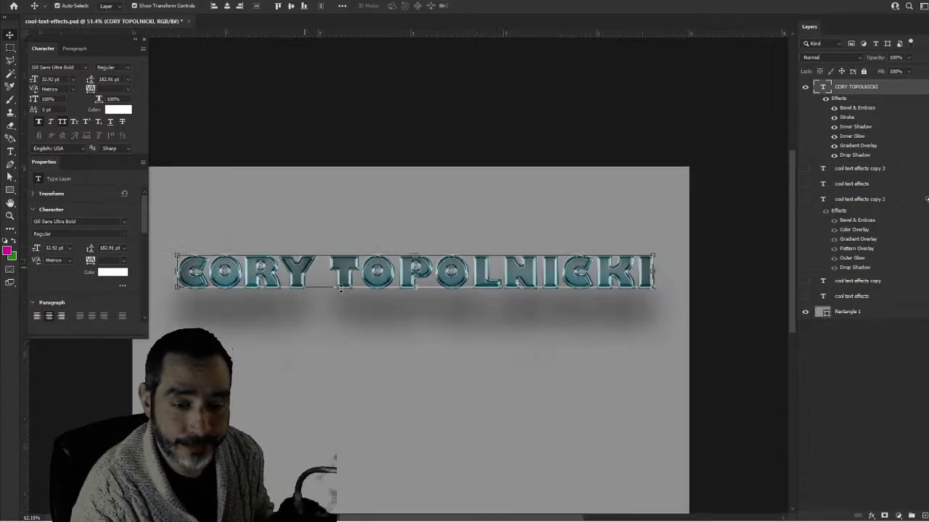
scroll(340, 286, "down", 2)
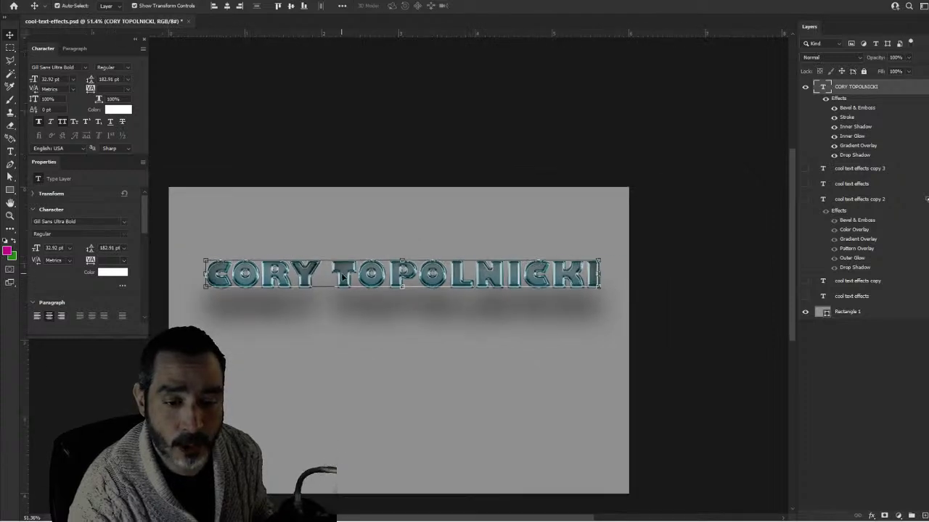
Set the name's font to Montserrat in the Thin weight.
left_click(84, 65)
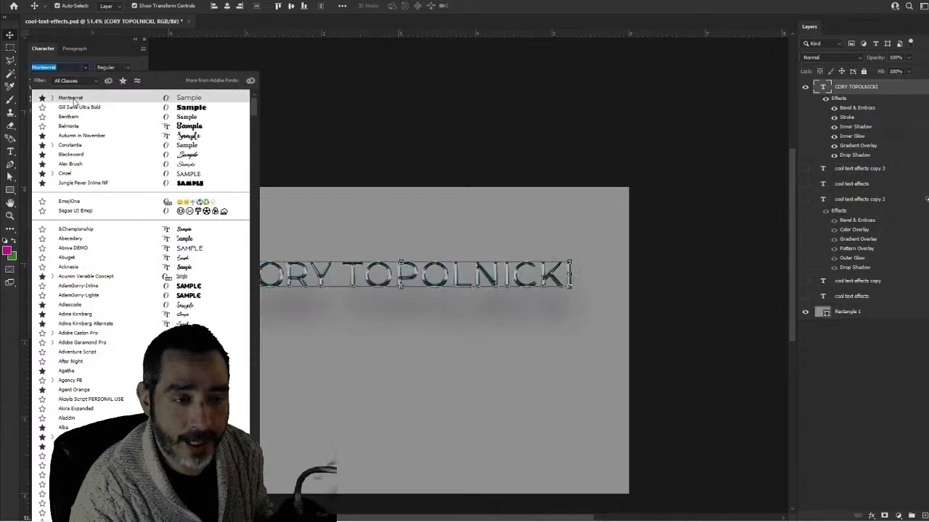
left_click(71, 98)
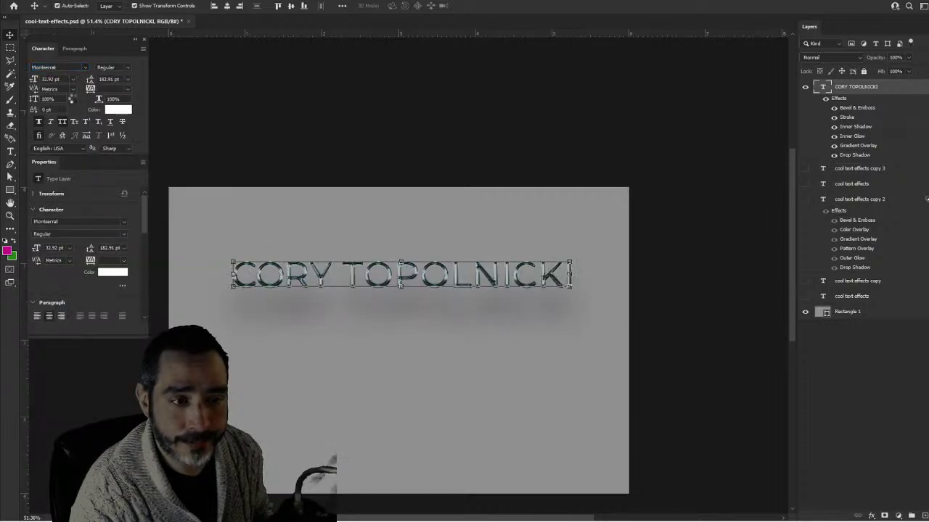
left_click(122, 69)
left_click(117, 78)
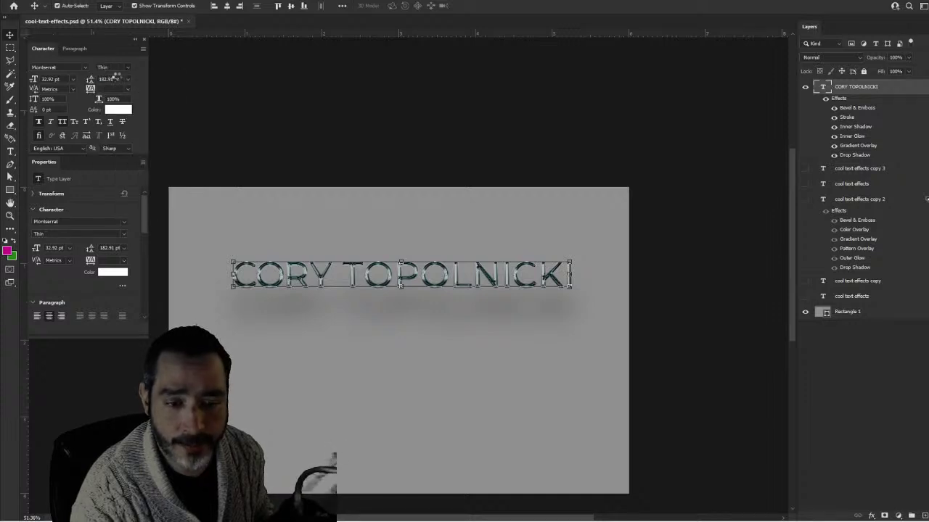
Scale the name up to about 122% (40.23 pt) with Free Transform.
key("ctrl+t")
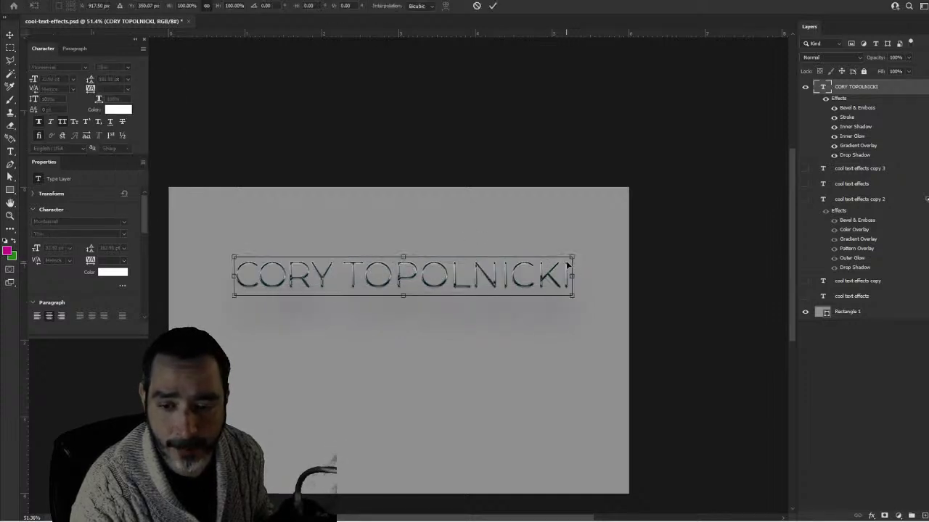
left_click_drag(574, 256, 609, 253)
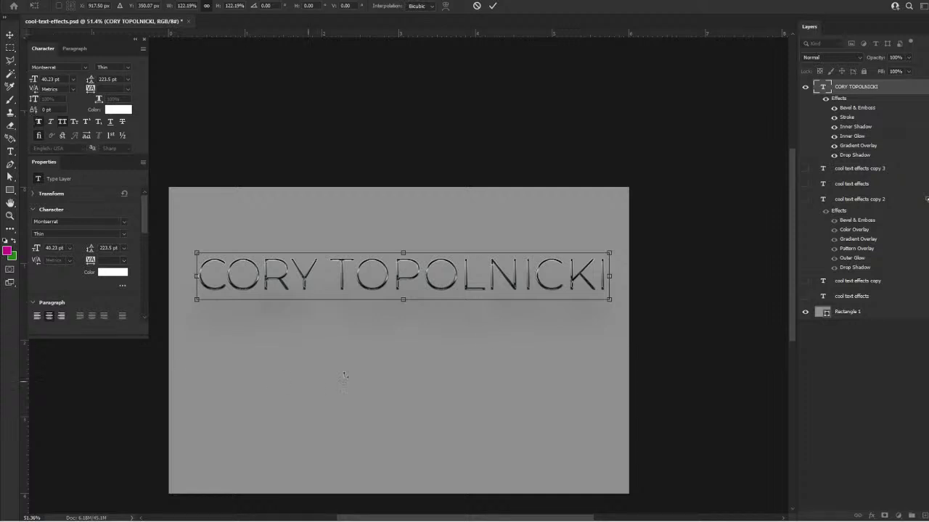
left_click_drag(447, 288, 321, 265)
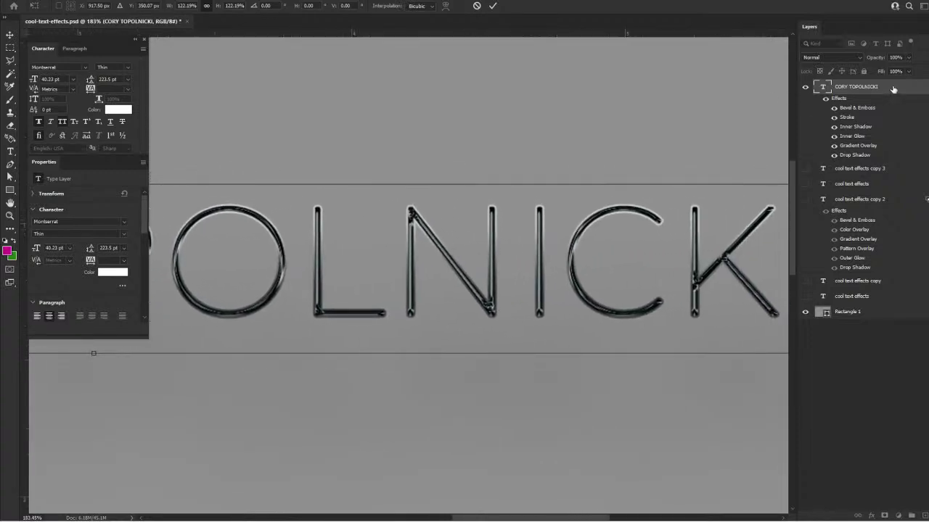
double_click(893, 88)
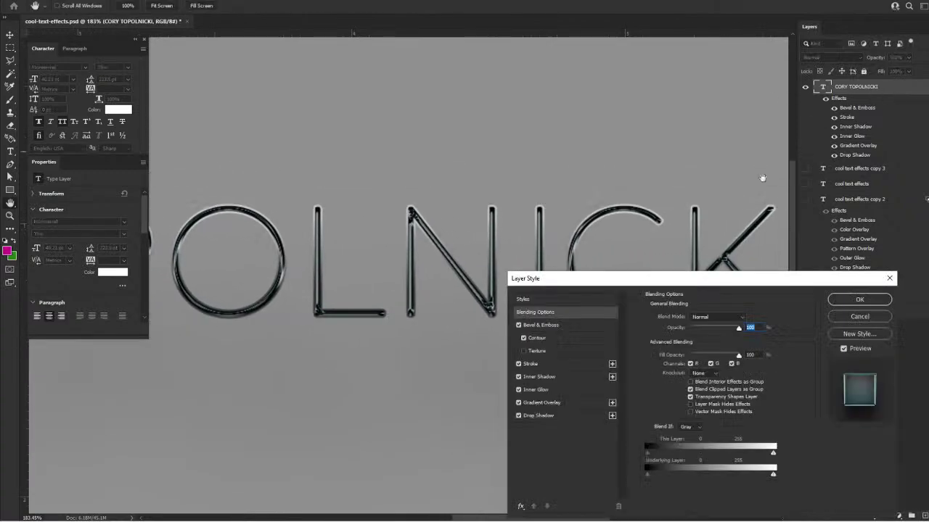
left_click(597, 325)
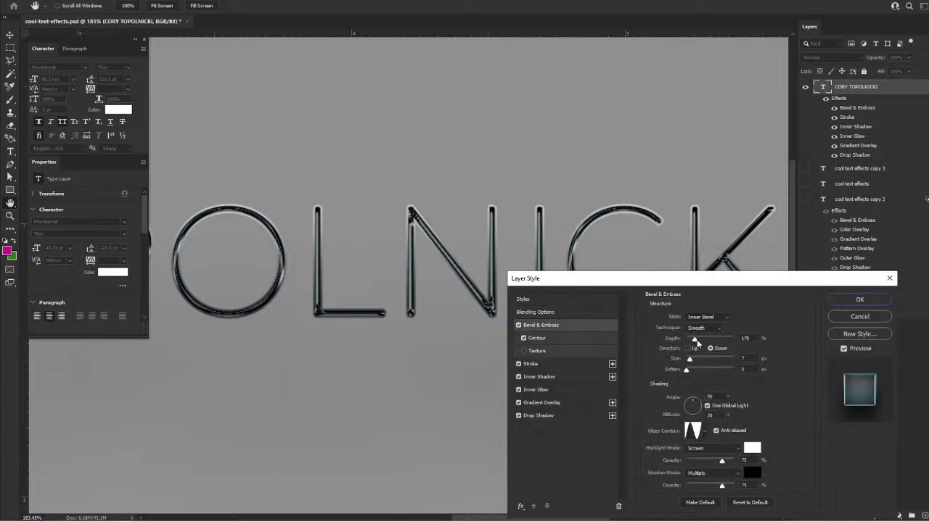
mouse_move(693, 343)
left_mouse_down()
mouse_move(701, 365)
mouse_move(714, 361)
mouse_move(701, 360)
left_mouse_up()
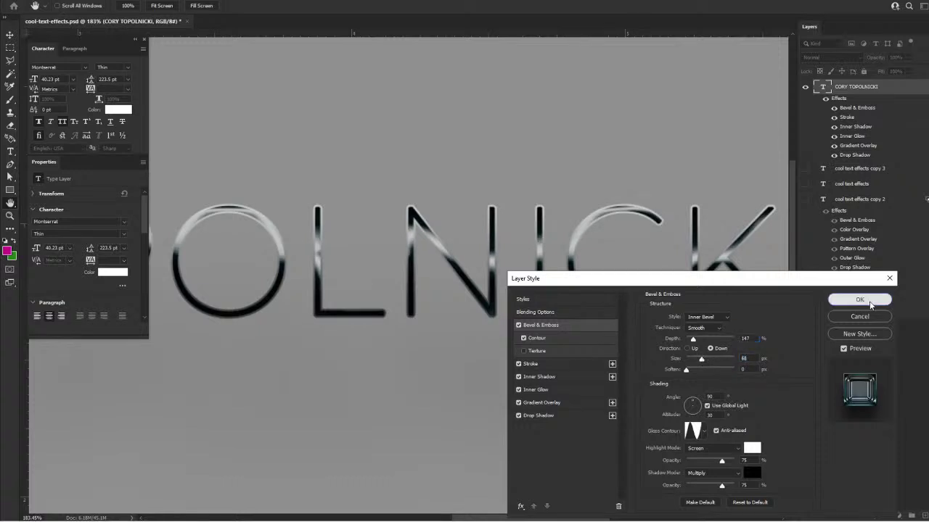
left_click(860, 300)
scroll(322, 336, "down", 8)
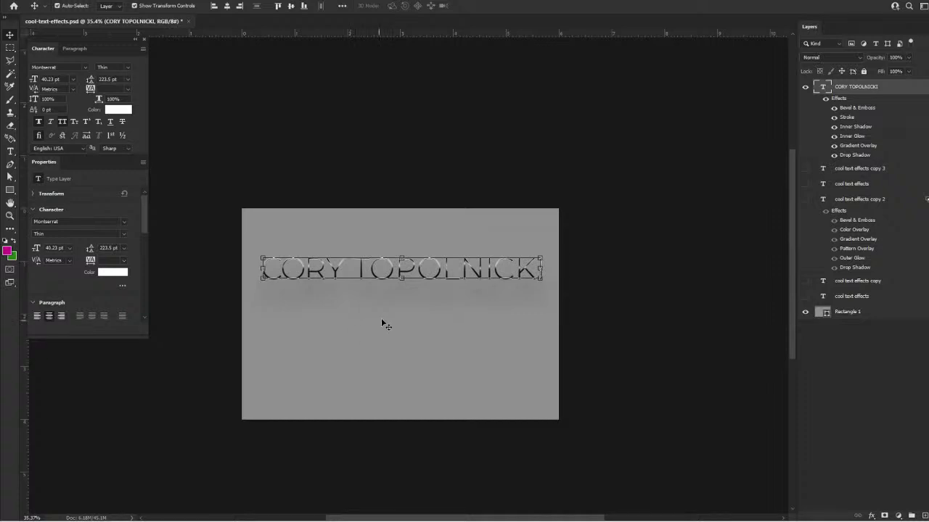
scroll(381, 319, "up", 2)
Open the title's Layer Style and bring up its Stroke settings.
scroll(399, 293, "up", 4)
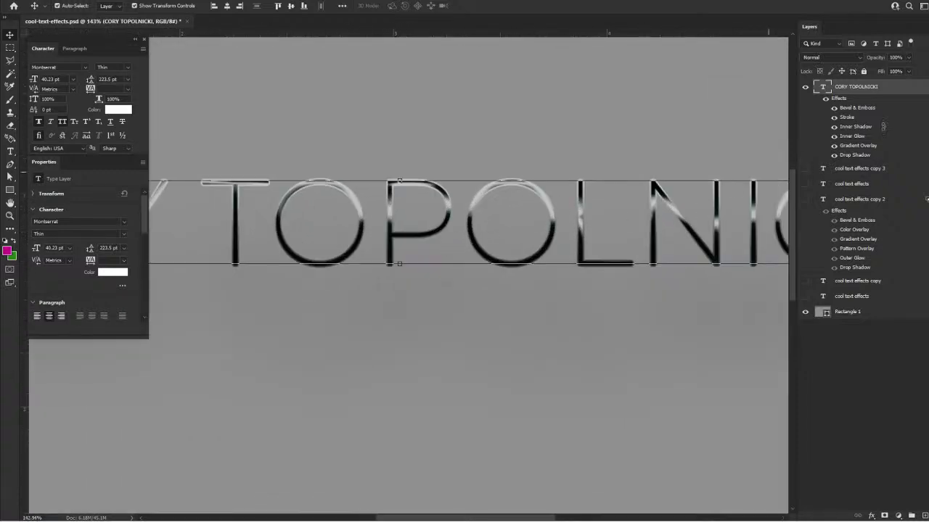
double_click(911, 92)
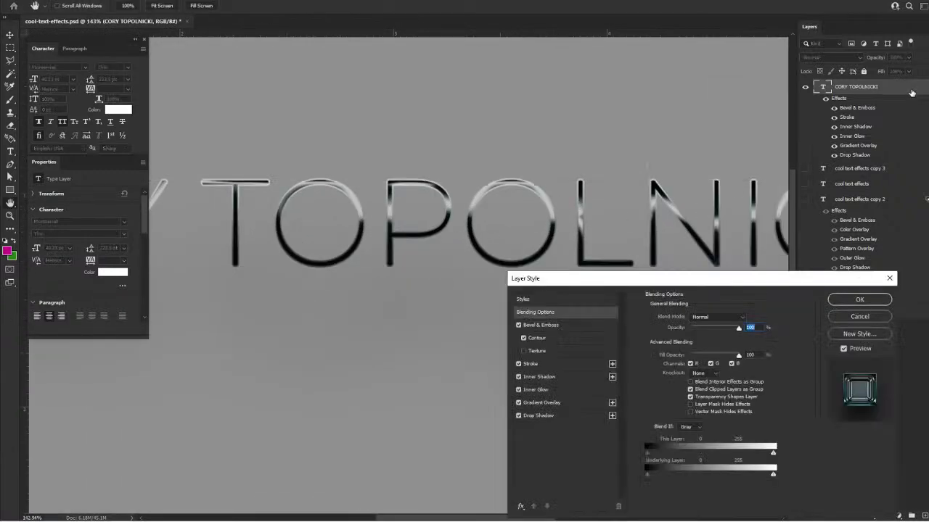
left_click(518, 364)
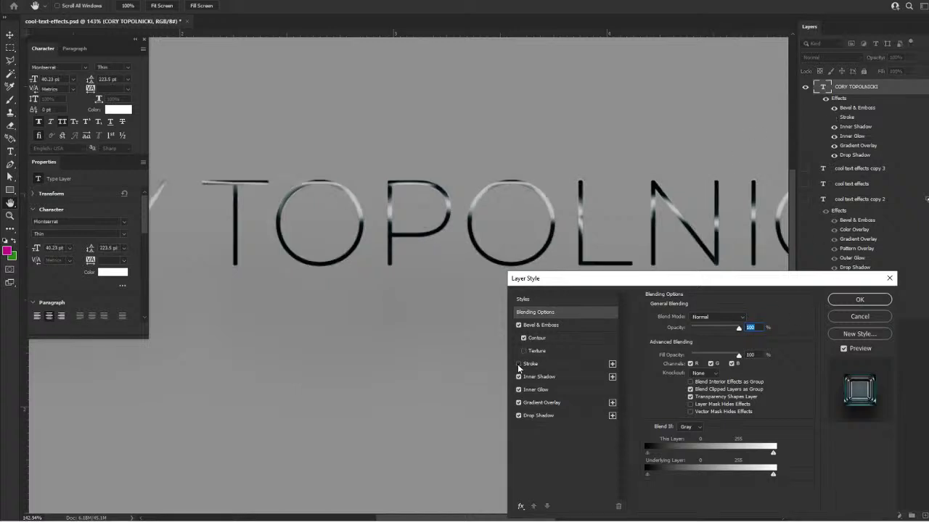
left_click(518, 365)
left_click(557, 367)
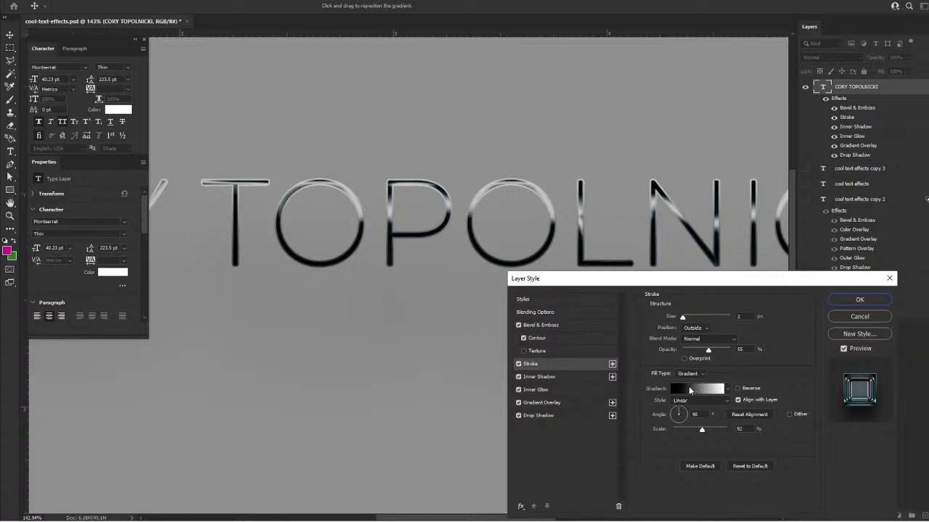
Make the stroke gradient's left stop bright blue for a blue-to-white gradient, and apply.
left_click(690, 390)
left_click(477, 300)
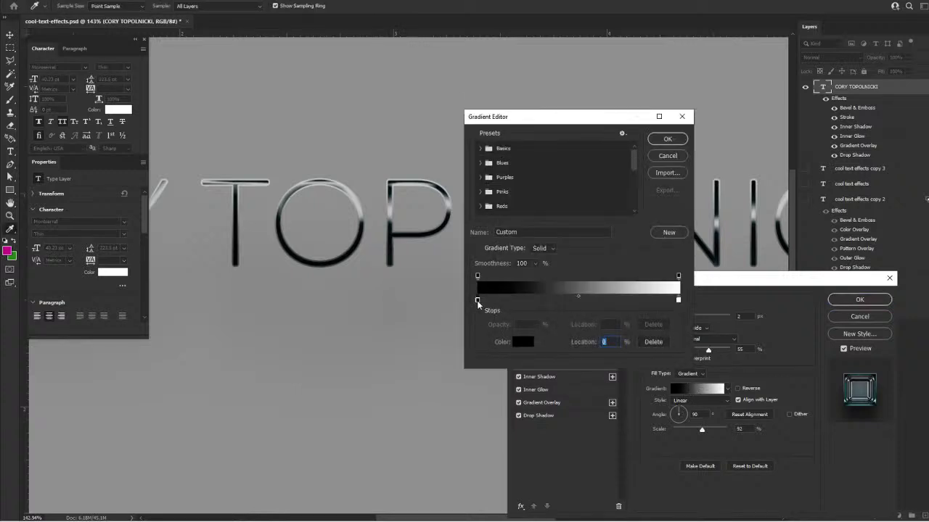
left_click(521, 341)
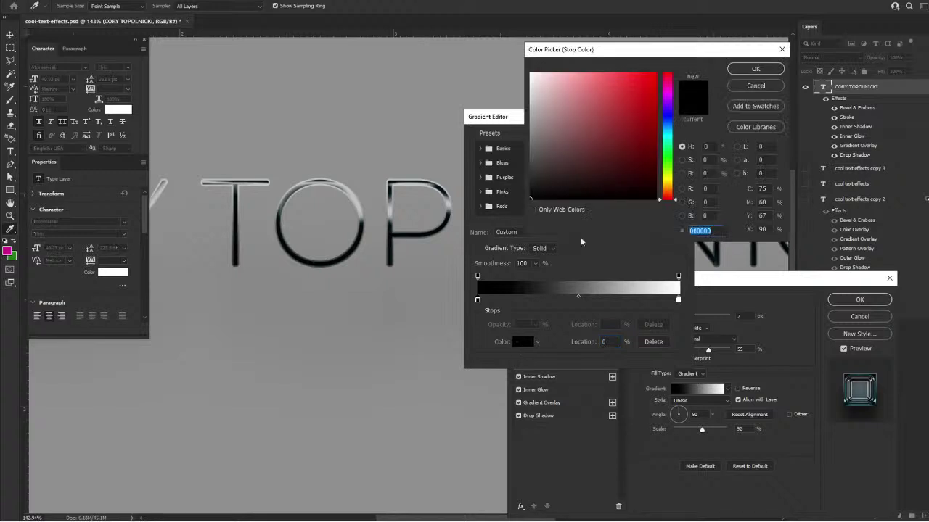
left_click(668, 129)
left_click(652, 80)
left_click(754, 69)
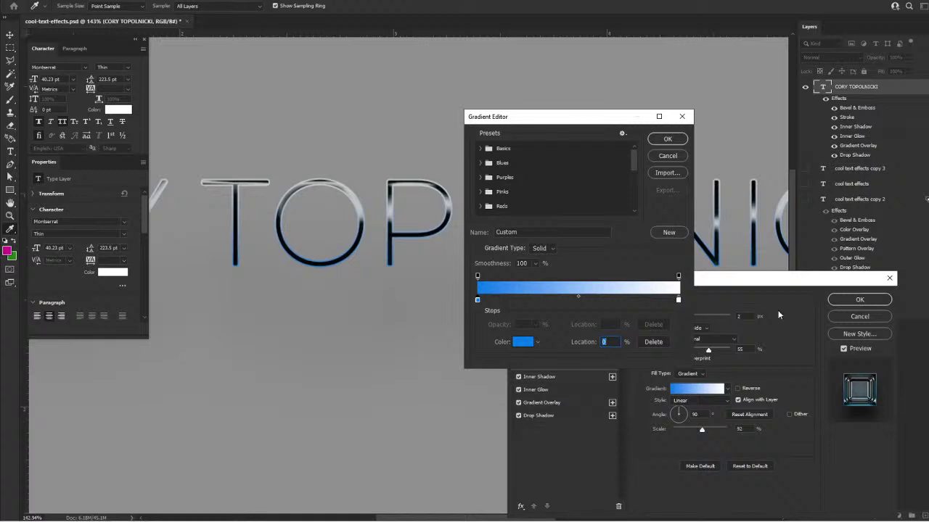
left_click(667, 140)
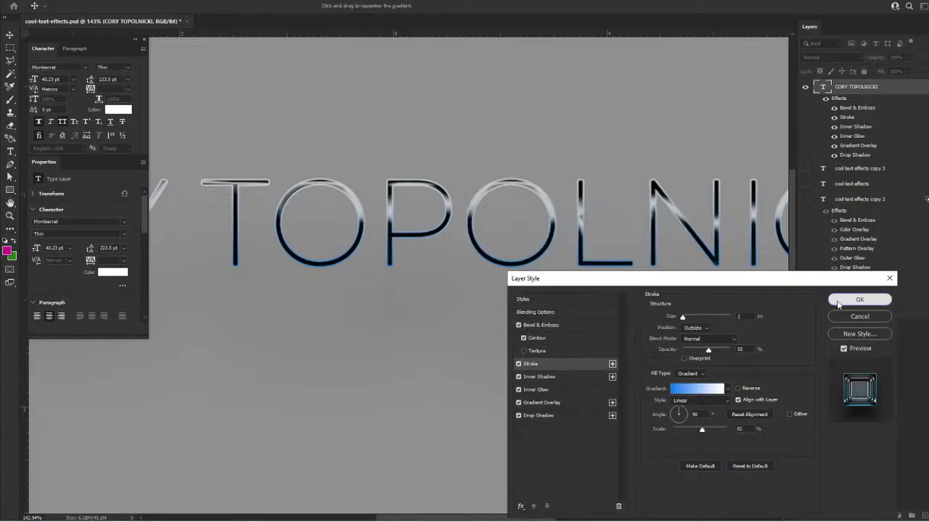
left_click(859, 299)
Select the gray background rectangle layer with the Move tool.
key("v")
scroll(499, 296, "down", 3)
left_click(493, 319)
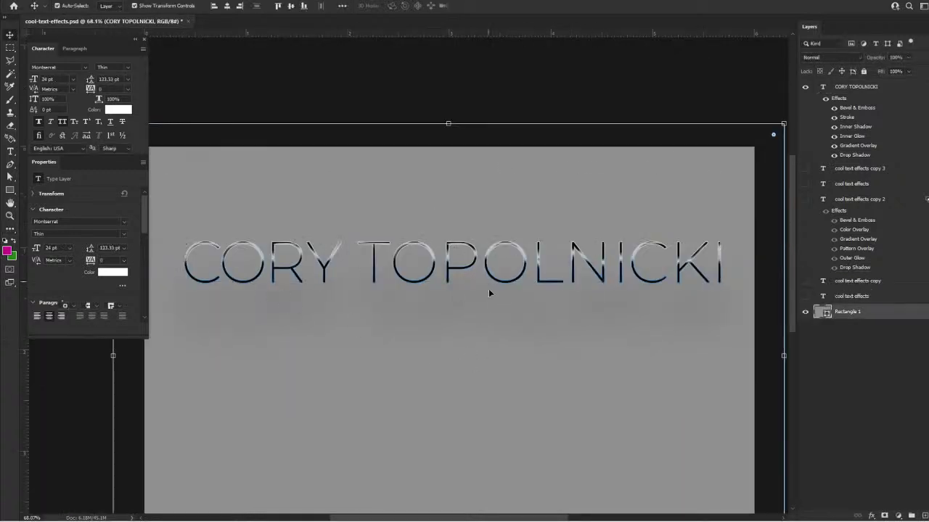
scroll(488, 289, "up", 5)
scroll(438, 274, "down", 5)
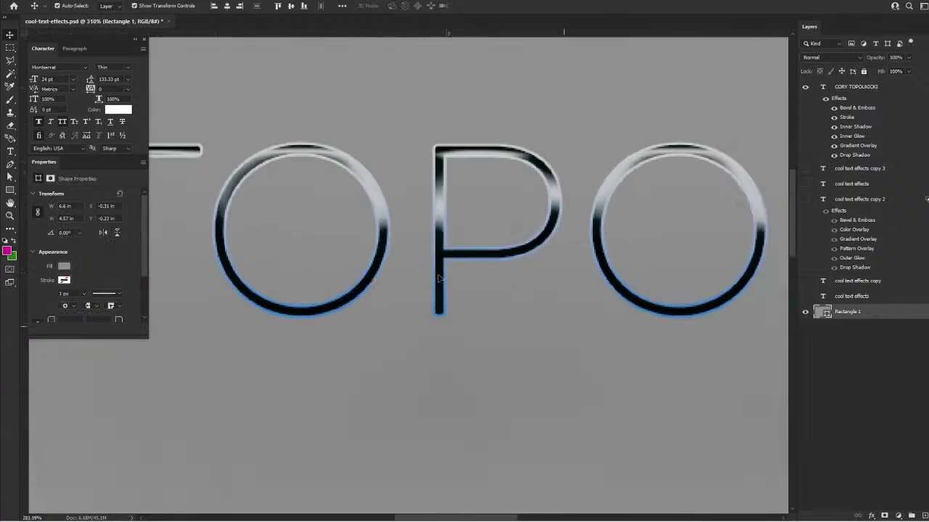
scroll(450, 290, "down", 2)
scroll(495, 301, "up", 4)
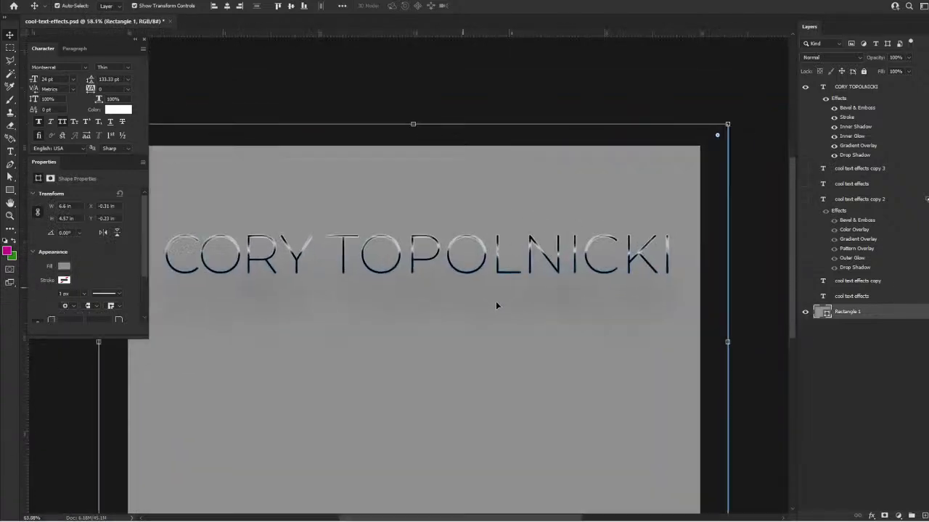
scroll(480, 270, "down", 4)
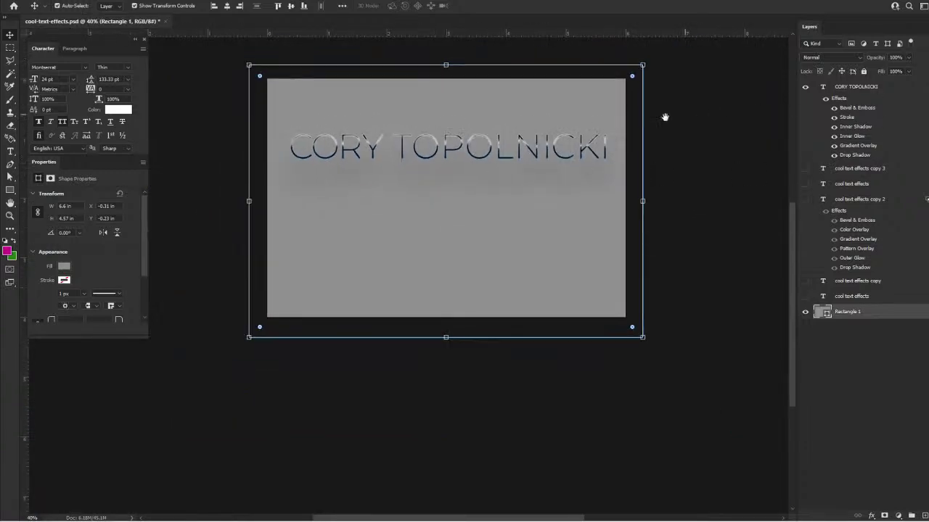
left_click_drag(653, 117, 670, 167)
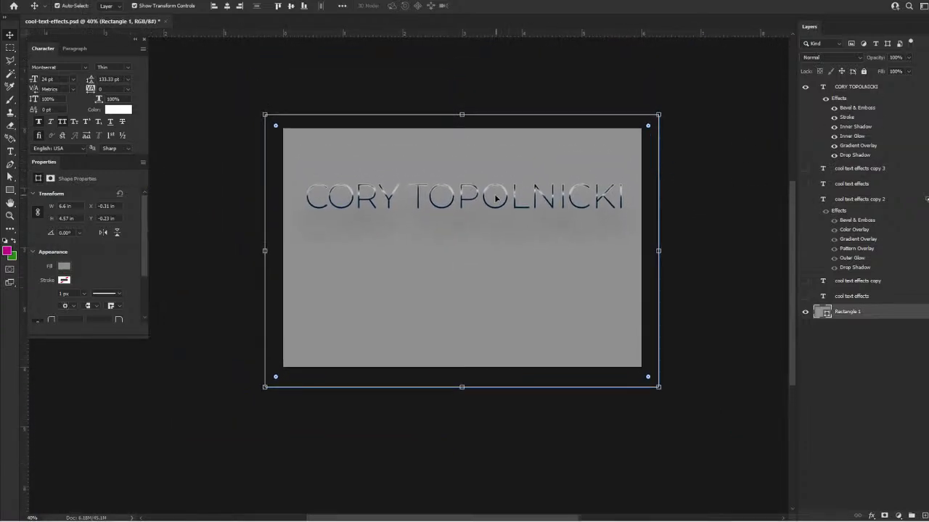
scroll(435, 207, "up", 1)
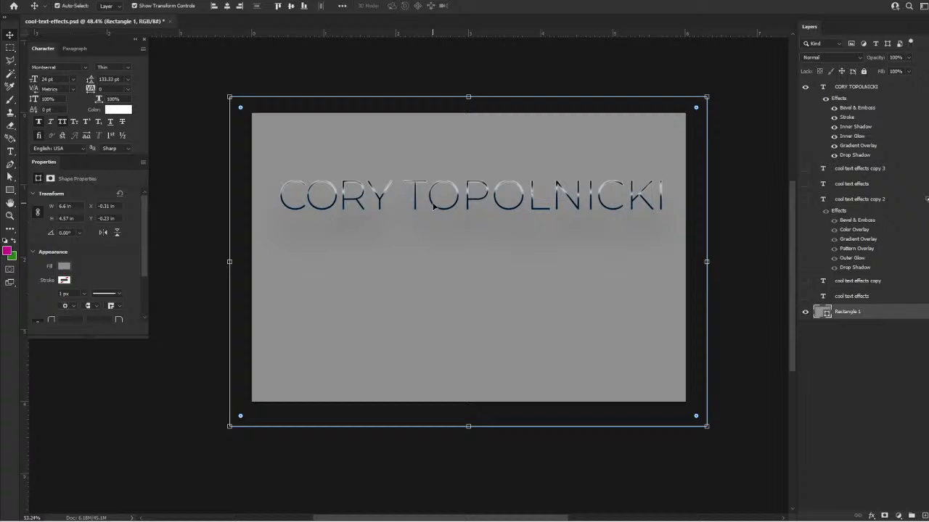
left_click(913, 87)
double_click(914, 88)
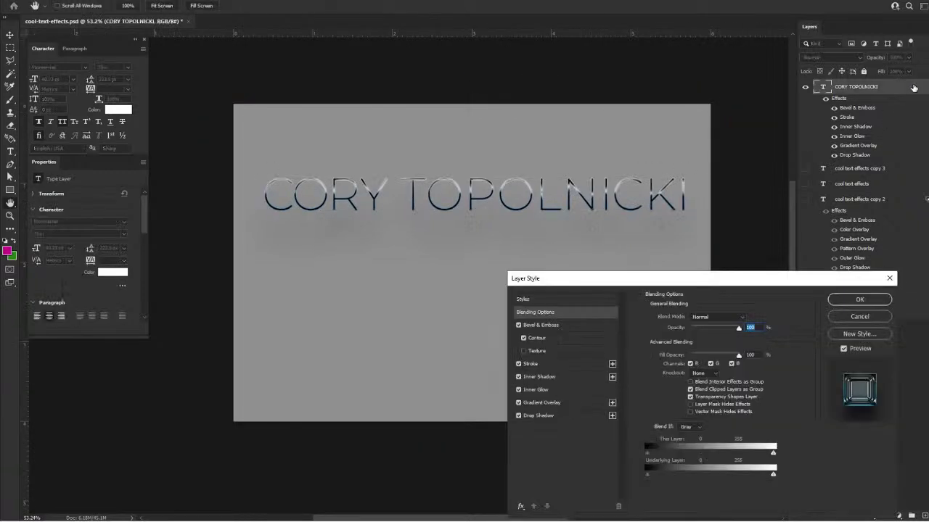
Apply the gold striped swatch from the style152 folder of preset Styles.
left_click(565, 301)
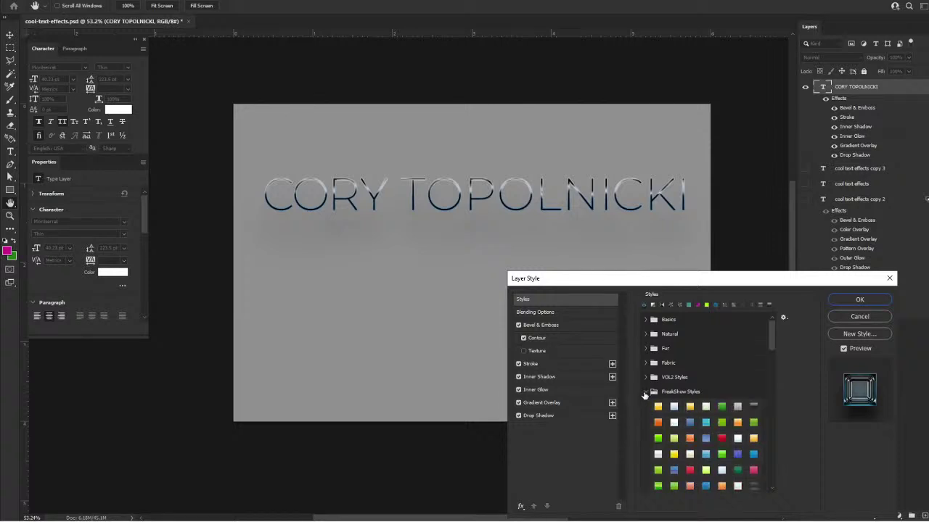
scroll(646, 399, "down", 5)
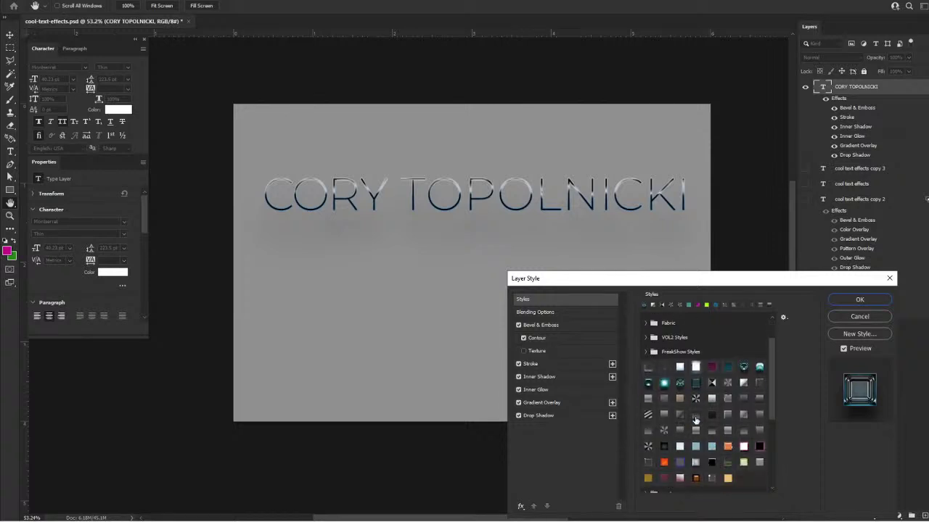
scroll(694, 428, "down", 3)
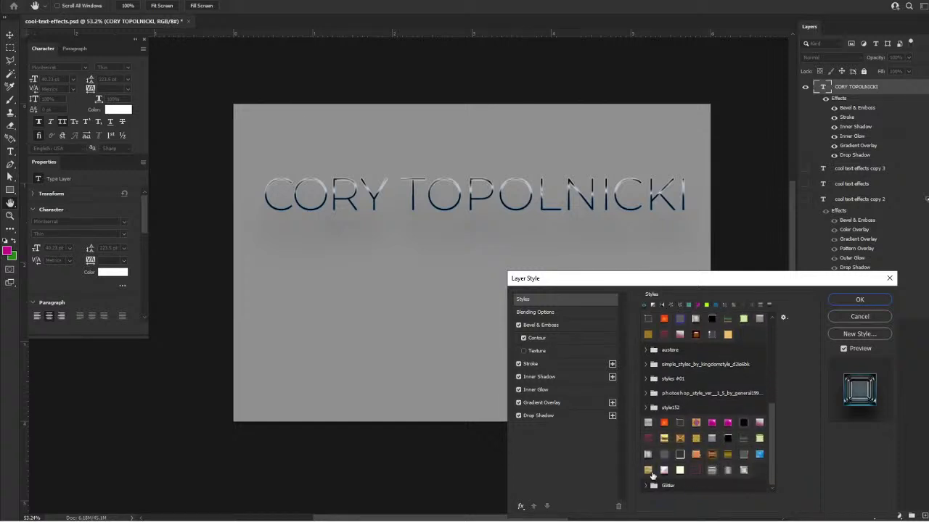
left_click(663, 438)
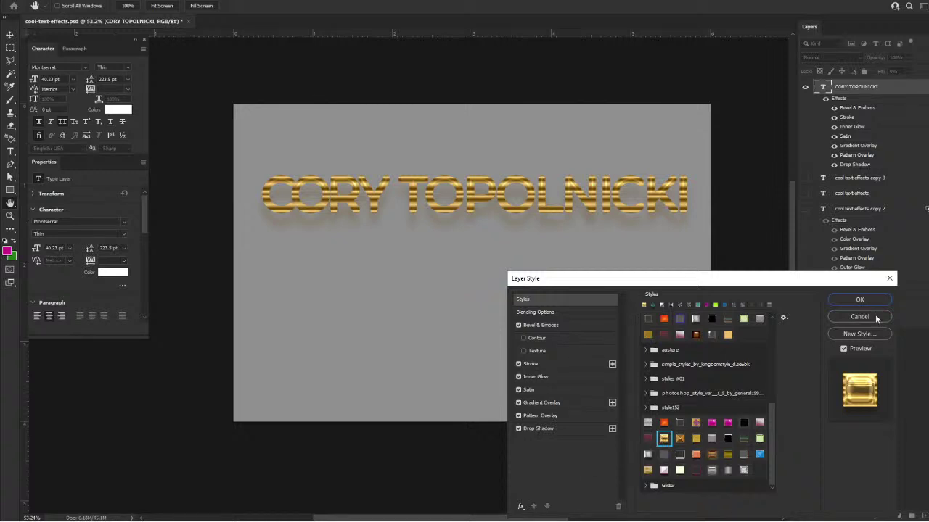
Reduce bevel size to 70 px, stroke to 8 px and inner glow size to 51 px.
left_click(576, 327)
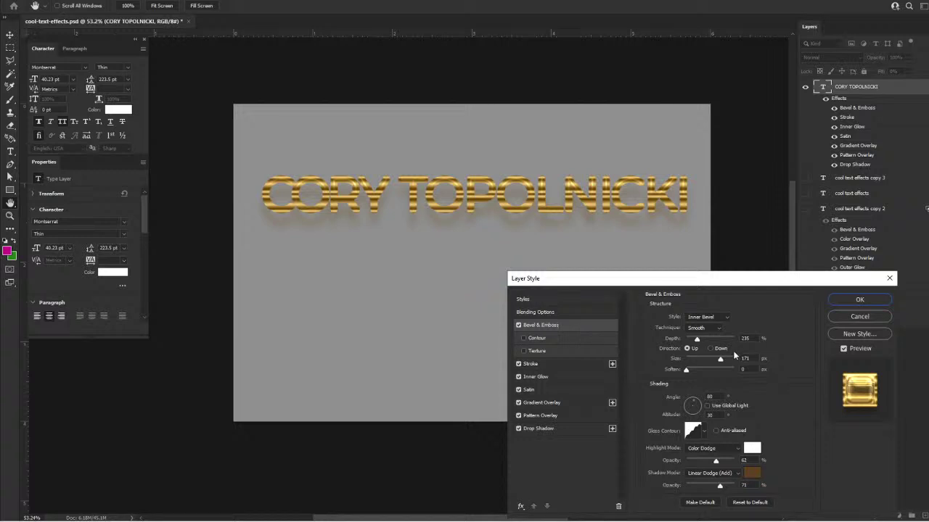
left_click_drag(719, 362, 690, 339)
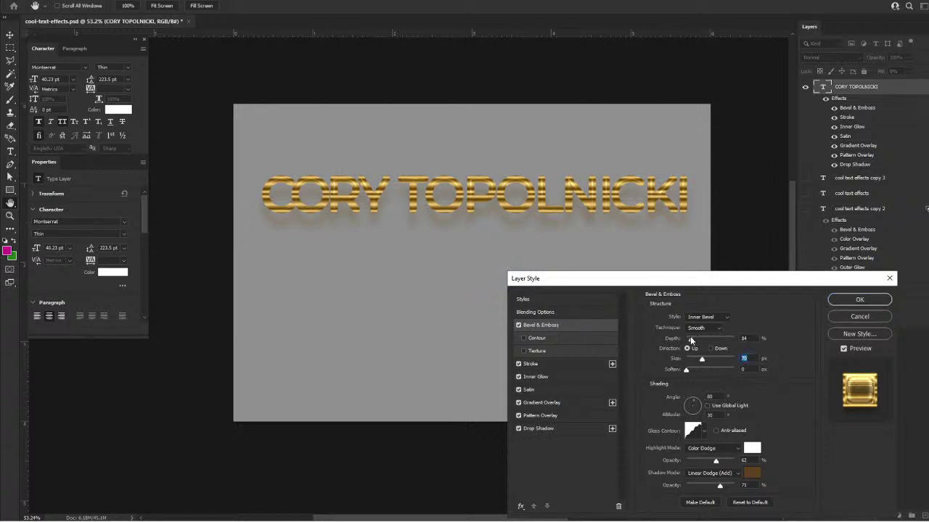
left_click(574, 367)
left_click_drag(689, 317, 683, 320)
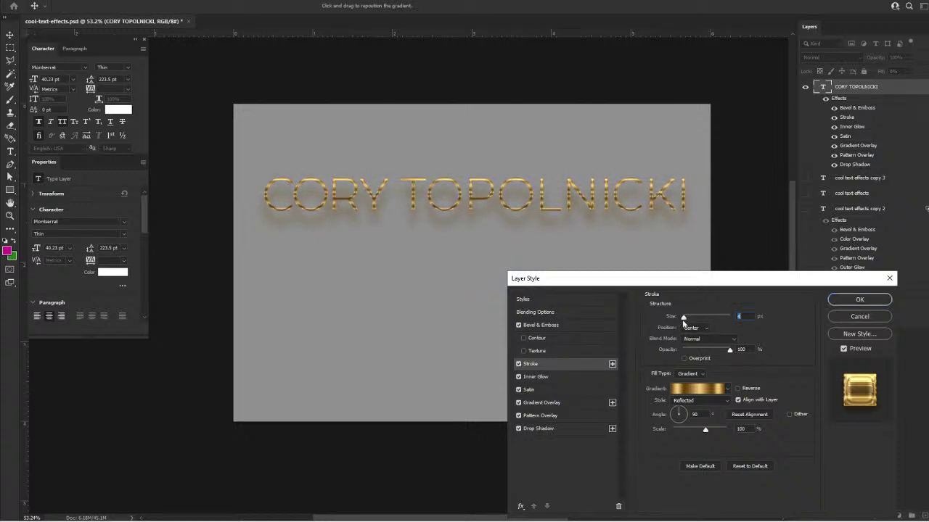
left_click(559, 378)
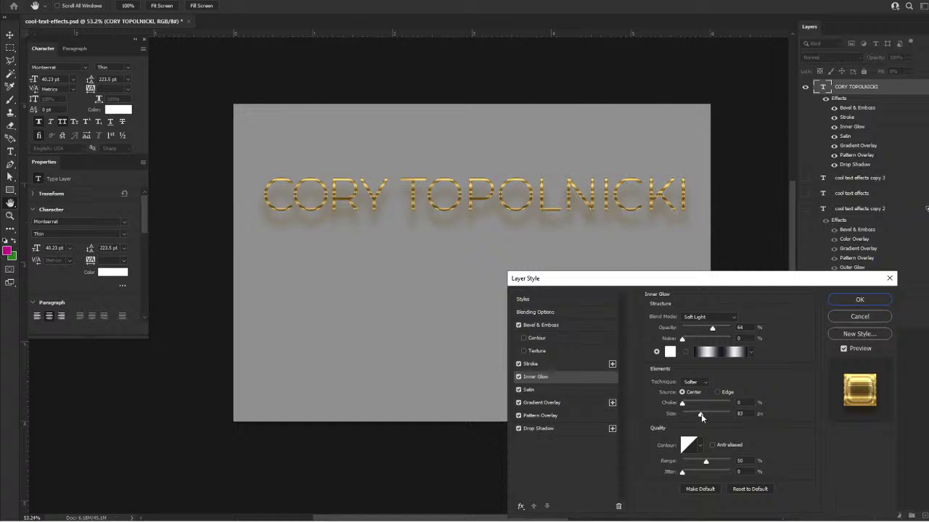
left_click_drag(700, 417, 695, 415)
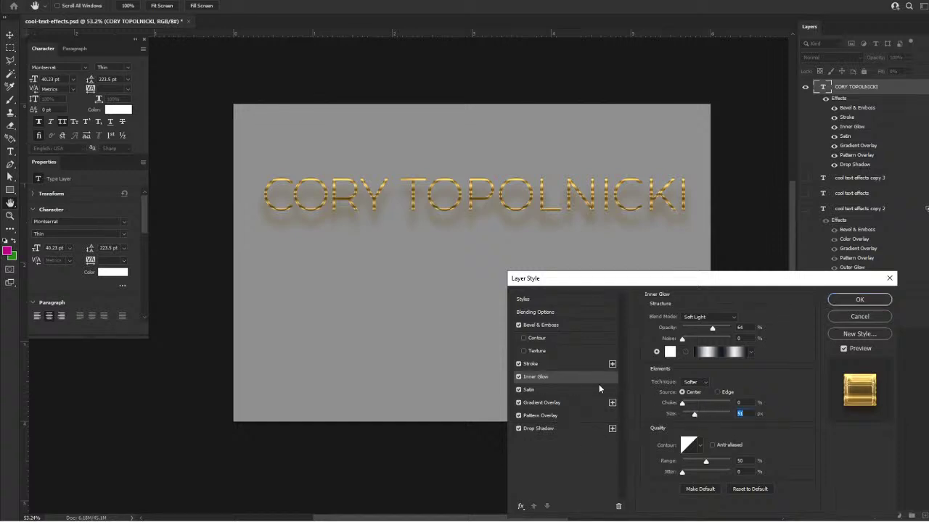
Compare the drop shadow on and off, set distance 8 px, then reset it to defaults.
left_click(530, 428)
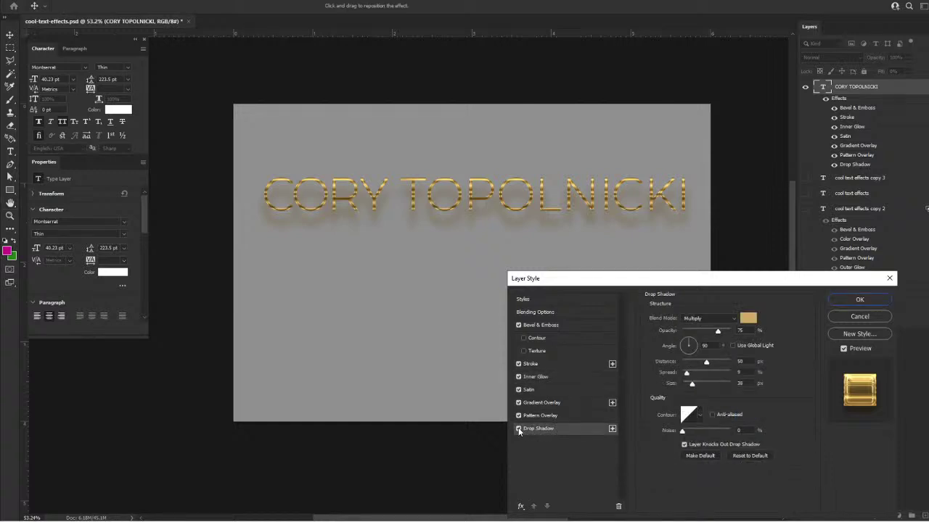
left_click(518, 428)
left_click(518, 428)
left_click_drag(698, 366, 686, 366)
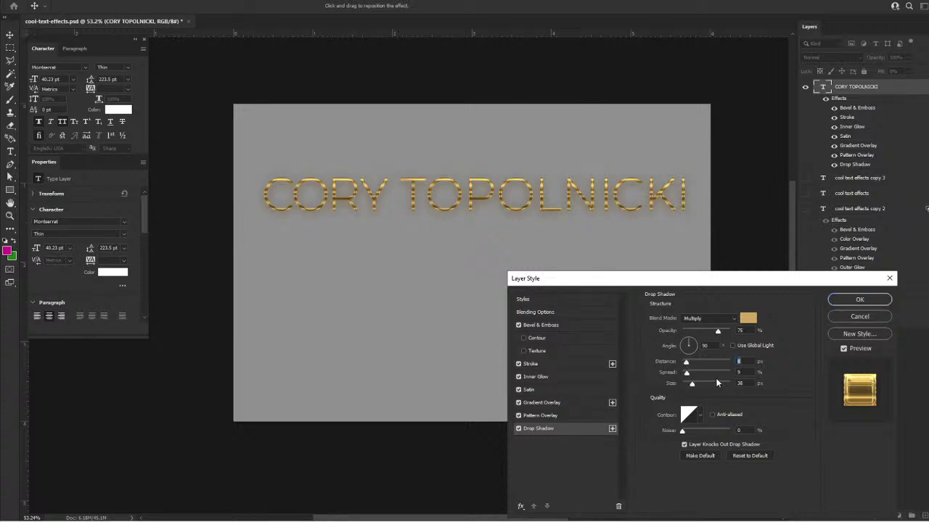
left_click(566, 434)
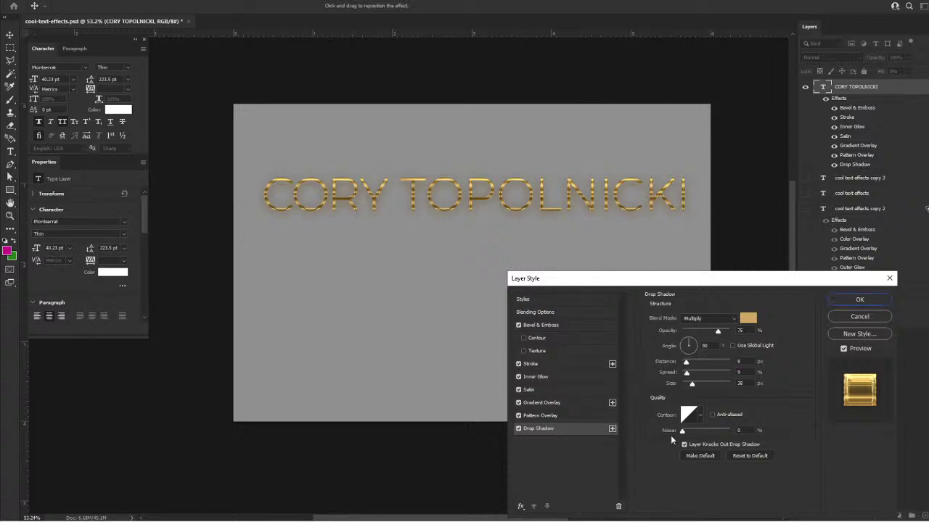
left_click(754, 455)
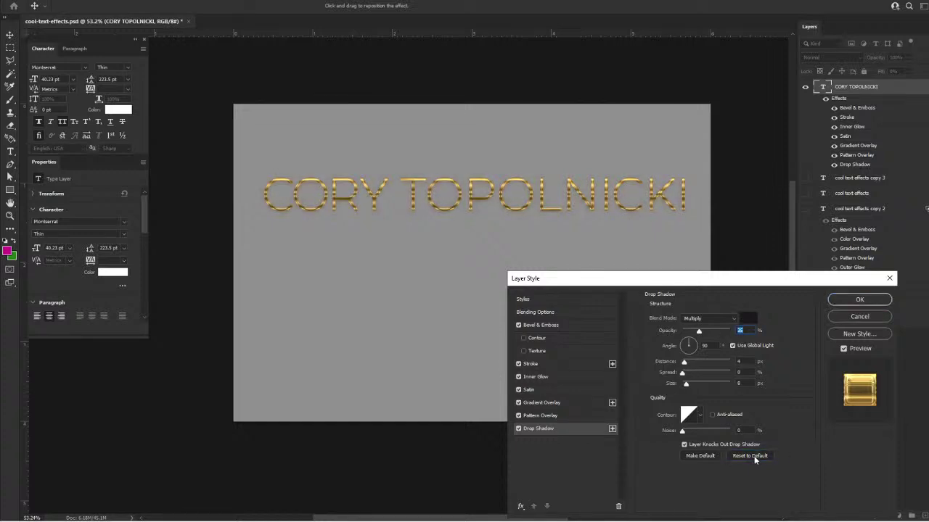
Give the drop shadow 100% opacity and a 45° angle, then apply the style.
left_click_drag(700, 333, 778, 328)
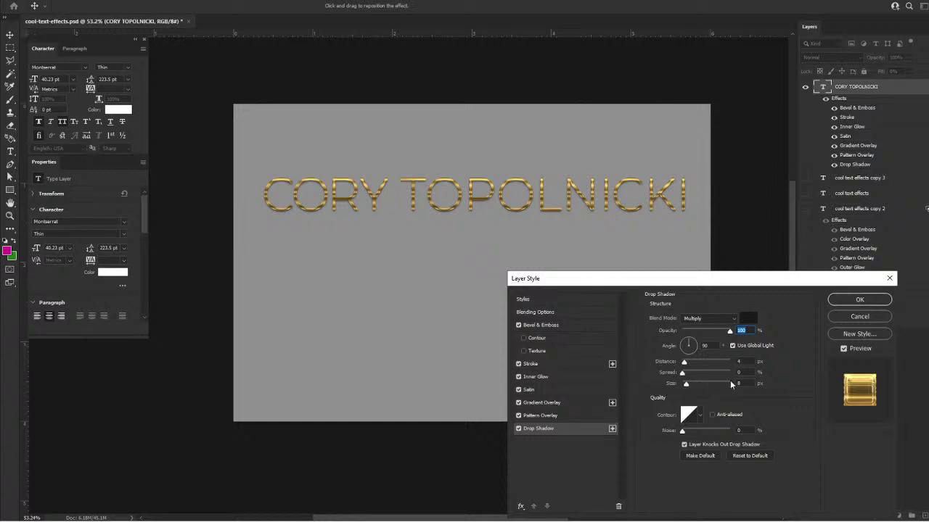
key("Up")
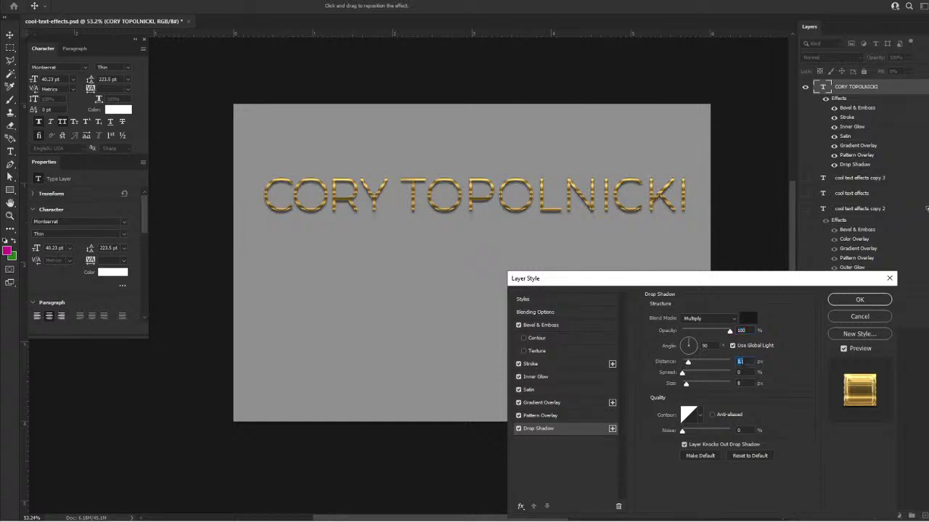
left_click(732, 346)
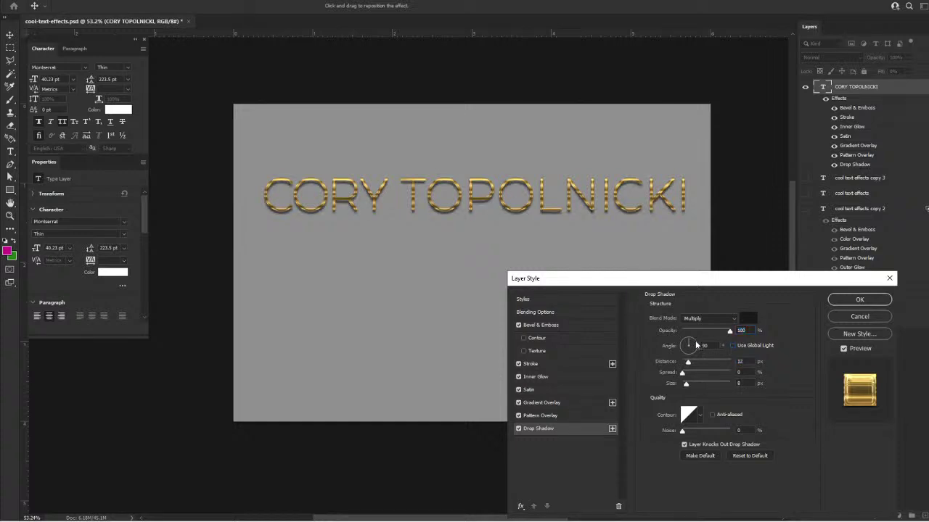
left_click_drag(696, 346, 693, 344)
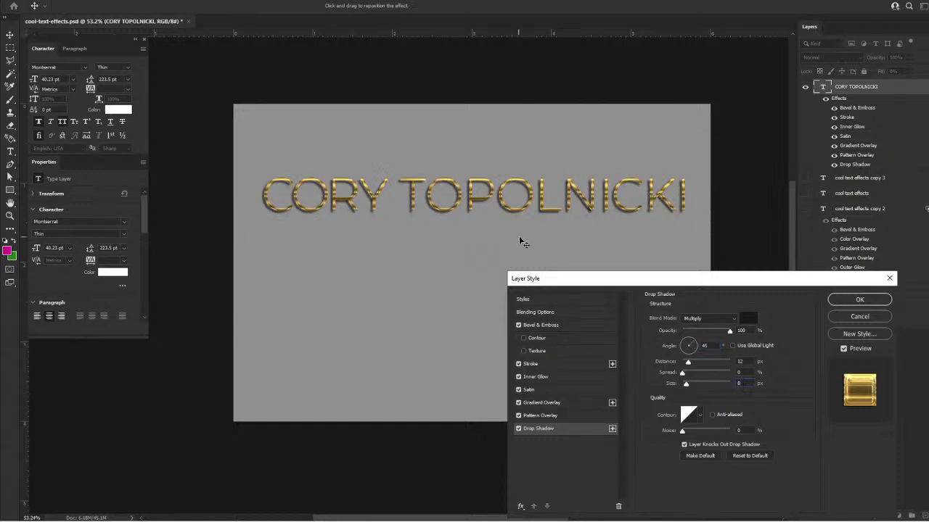
left_click(859, 300)
Tighten the text's drop shadow to distance 8 and size 7.
scroll(513, 196, "up", 3)
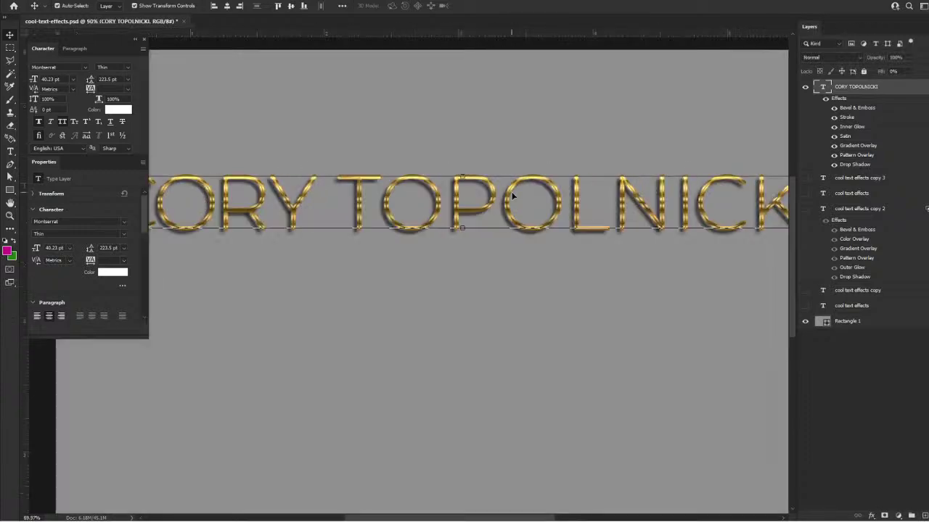
scroll(512, 195, "up", 5)
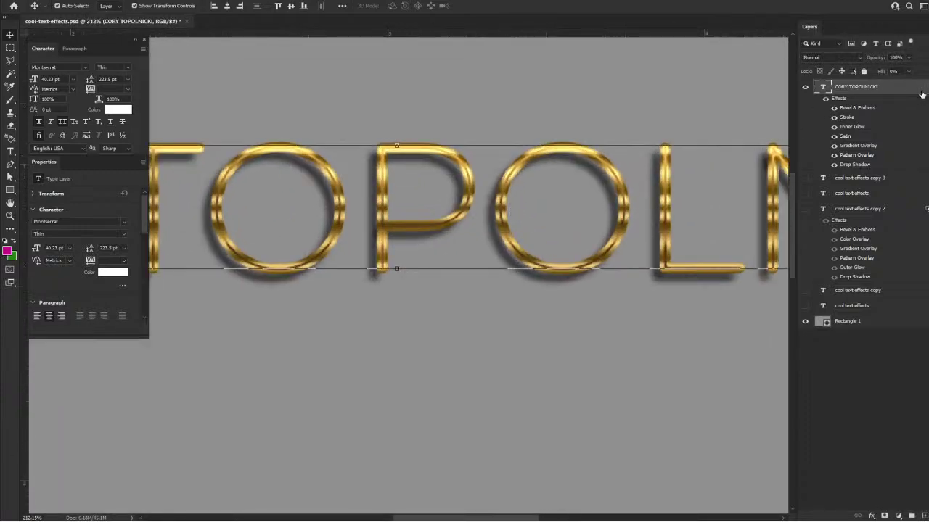
double_click(921, 94)
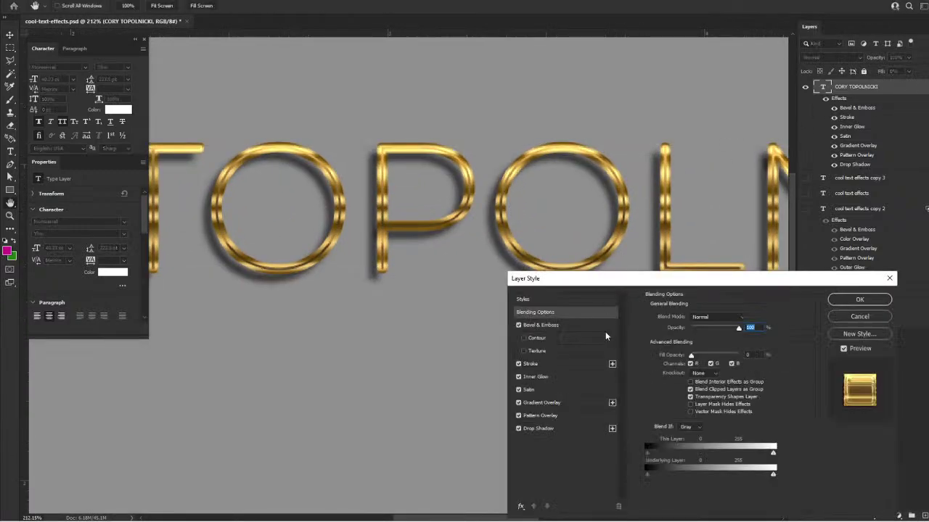
left_click(577, 428)
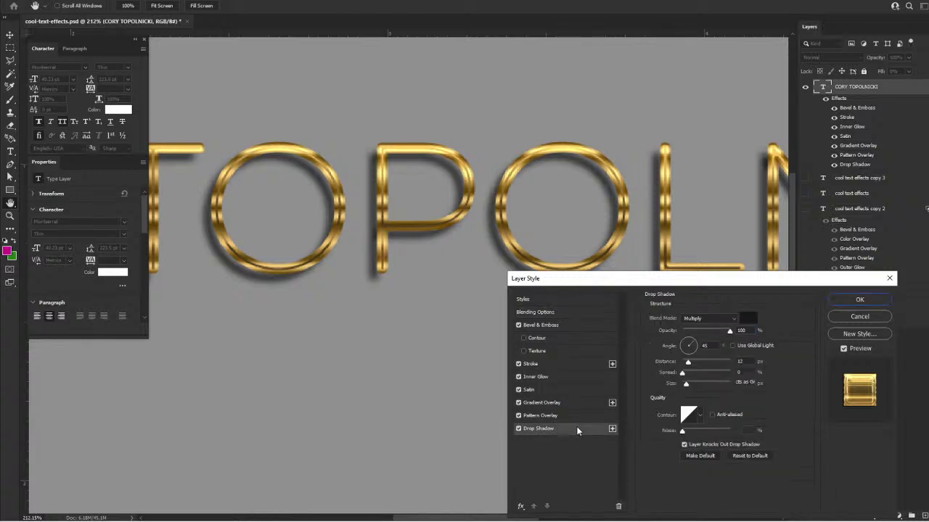
left_click(739, 361)
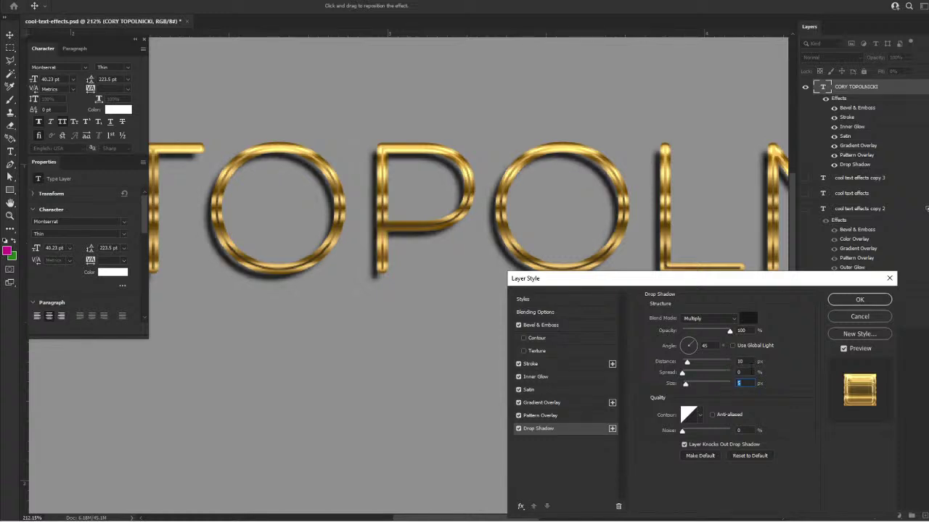
type("7")
left_click(747, 362)
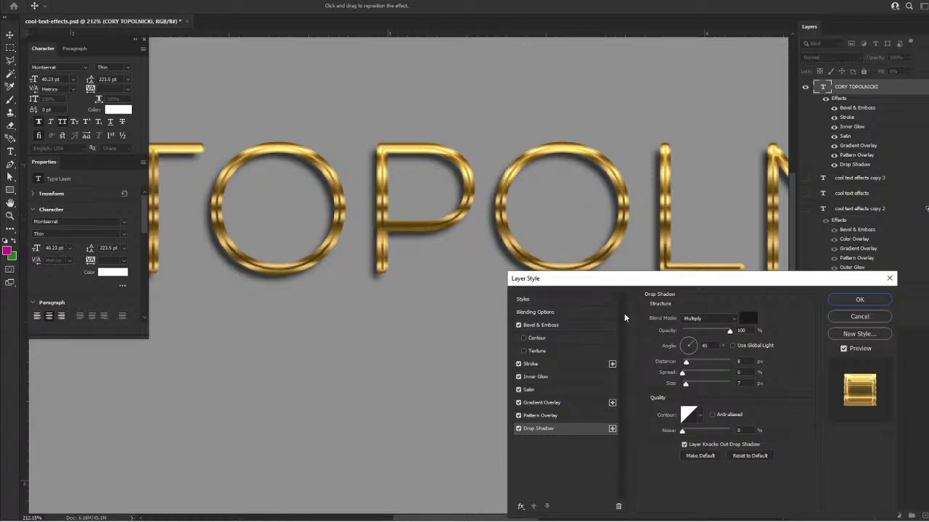
Colour the drop shadow dark golden brown (#543e17) and apply the layer style.
left_click(747, 319)
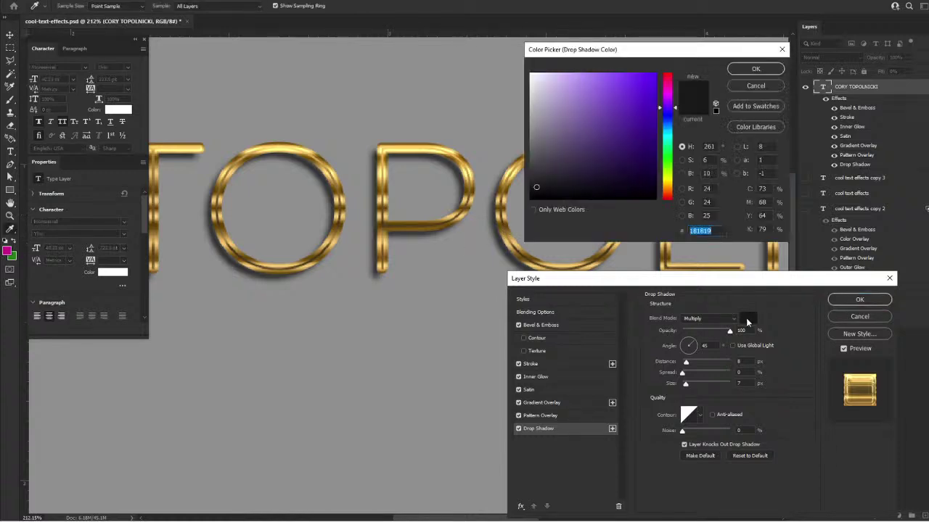
left_click(410, 218)
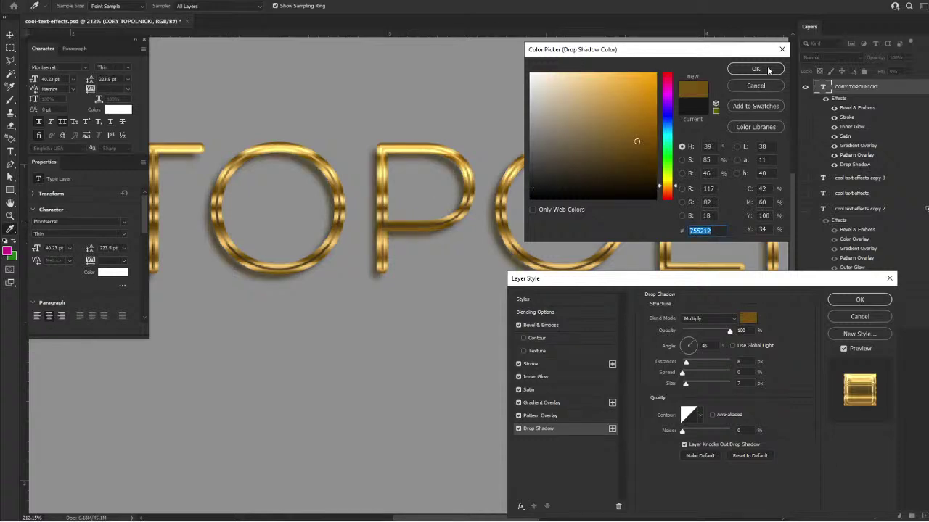
left_click(642, 162)
left_click_drag(642, 162, 624, 163)
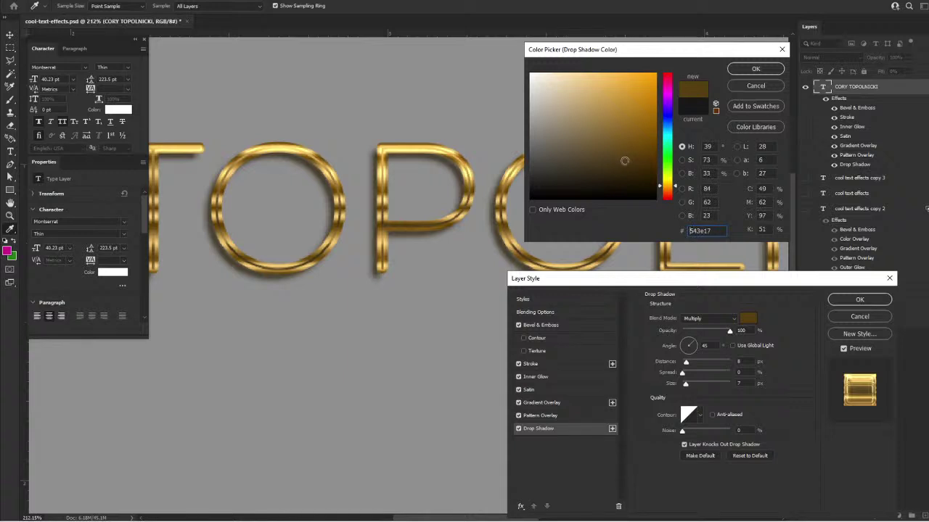
left_click(755, 69)
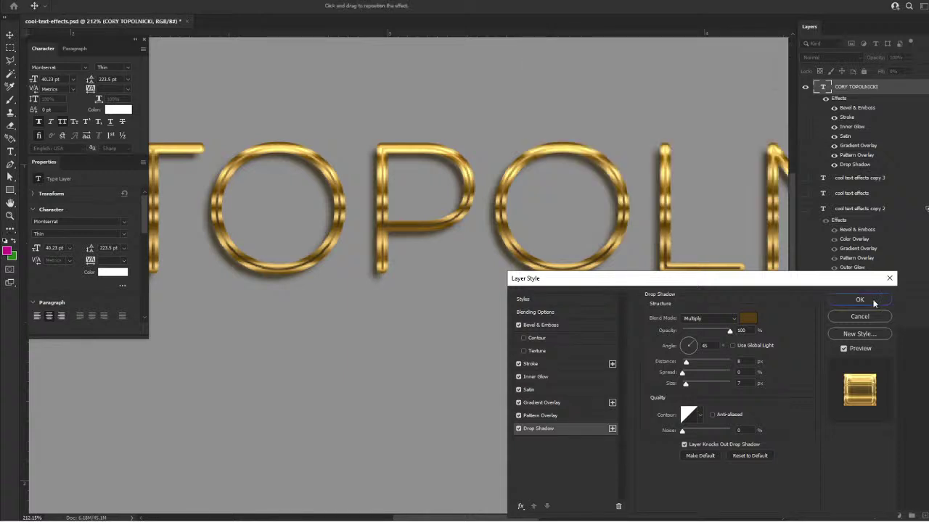
left_click(860, 300)
key("v")
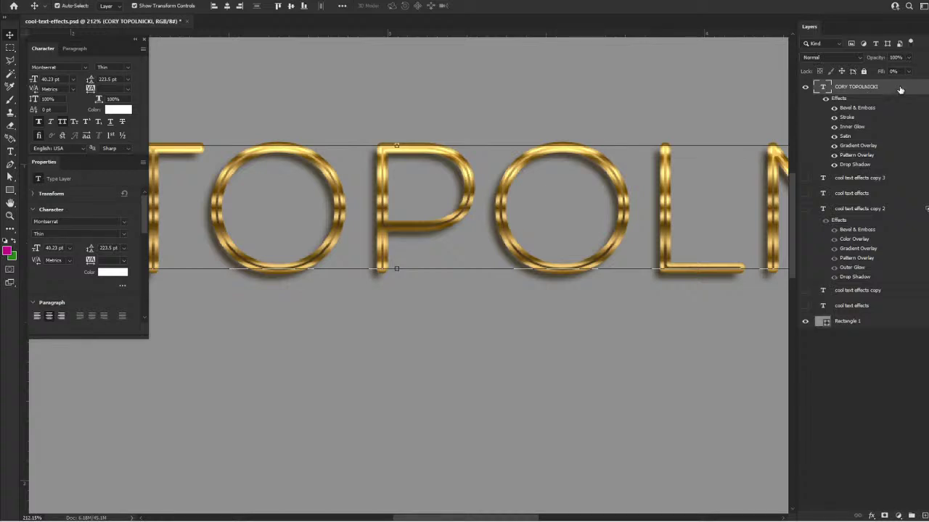
Lower the text's drop shadow opacity for a softer shadow.
double_click(900, 90)
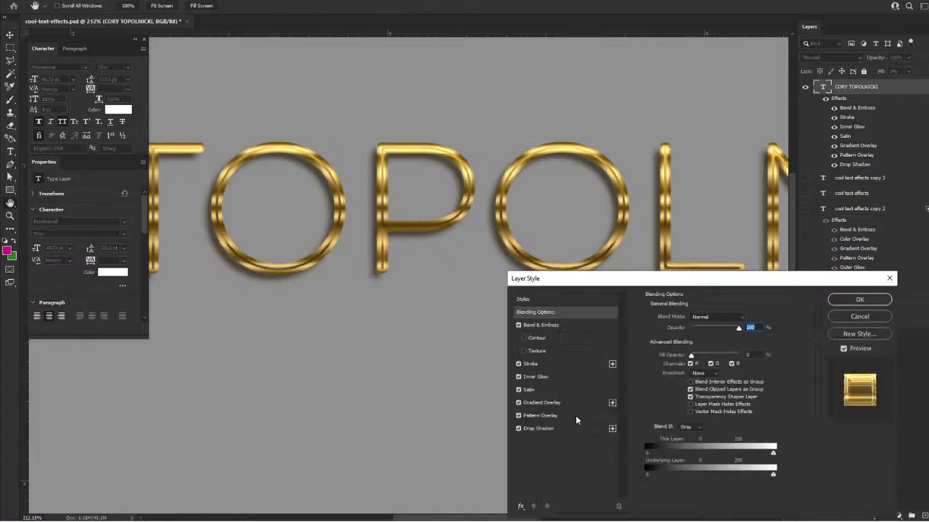
left_click(573, 428)
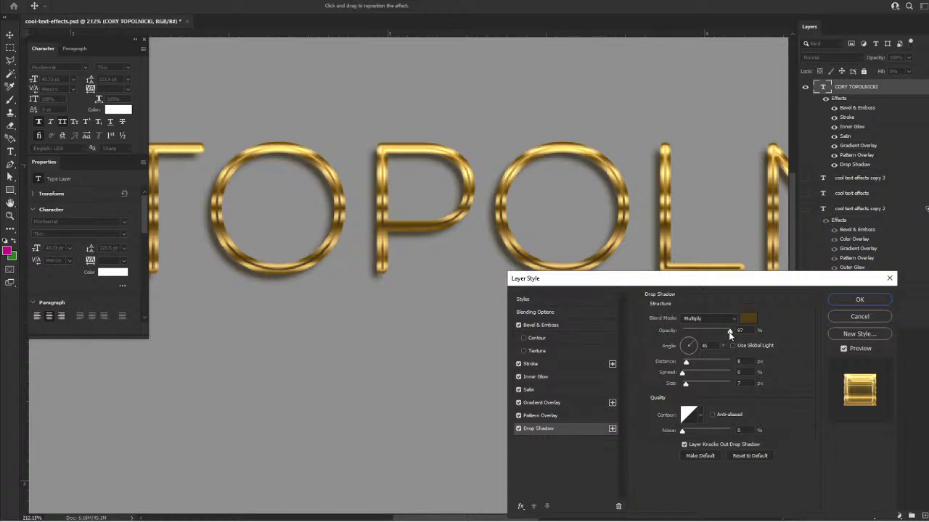
left_click_drag(706, 332, 702, 335)
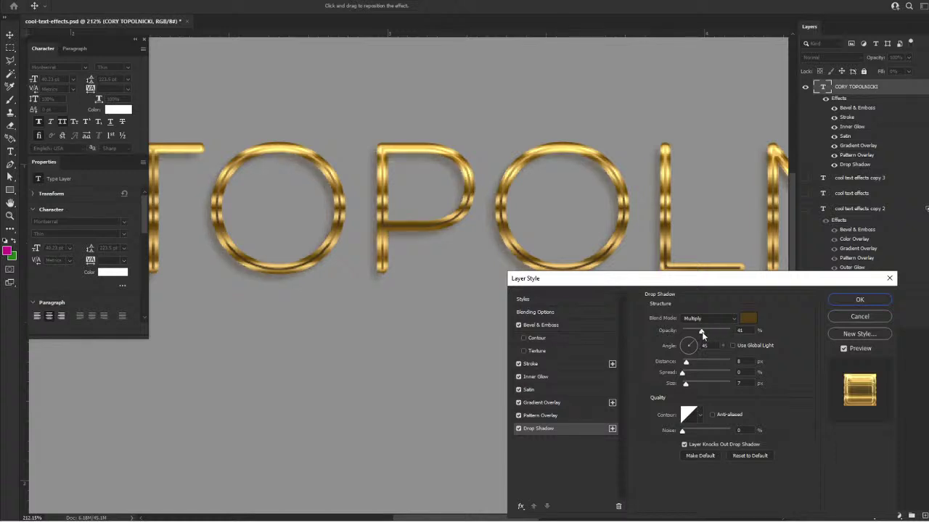
left_click(859, 300)
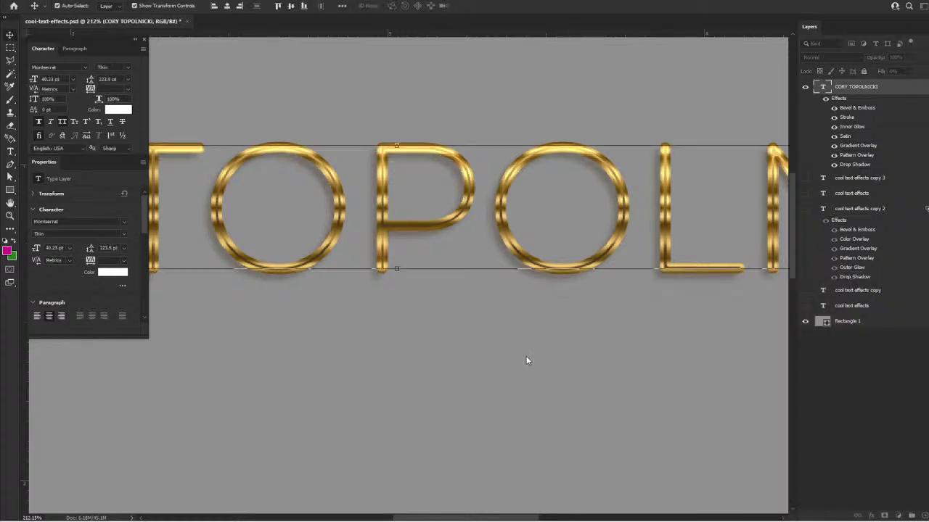
Move the gold name text slightly lower on the canvas.
left_click(524, 356)
scroll(524, 362, "down", 4)
scroll(475, 349, "up", 3)
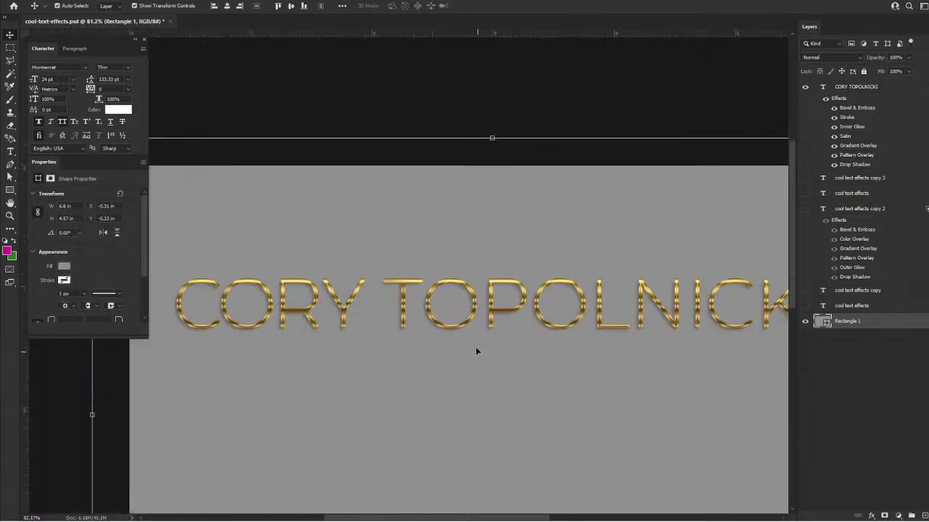
scroll(479, 347, "up", 1)
scroll(479, 346, "down", 2)
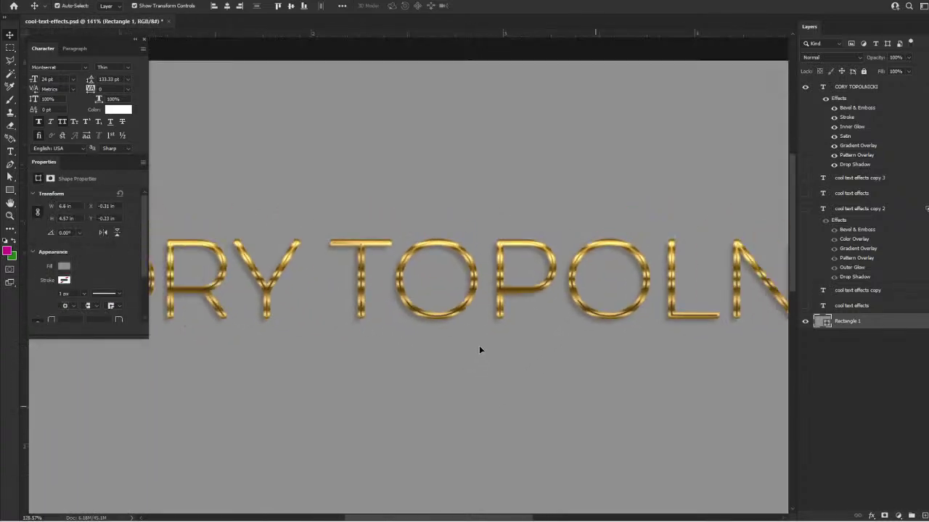
scroll(478, 345, "down", 1)
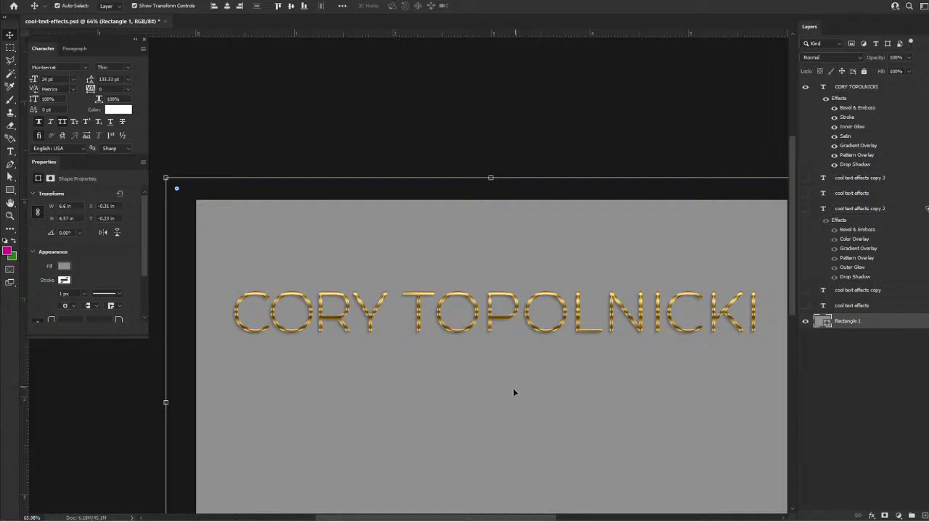
scroll(513, 393, "down", 3)
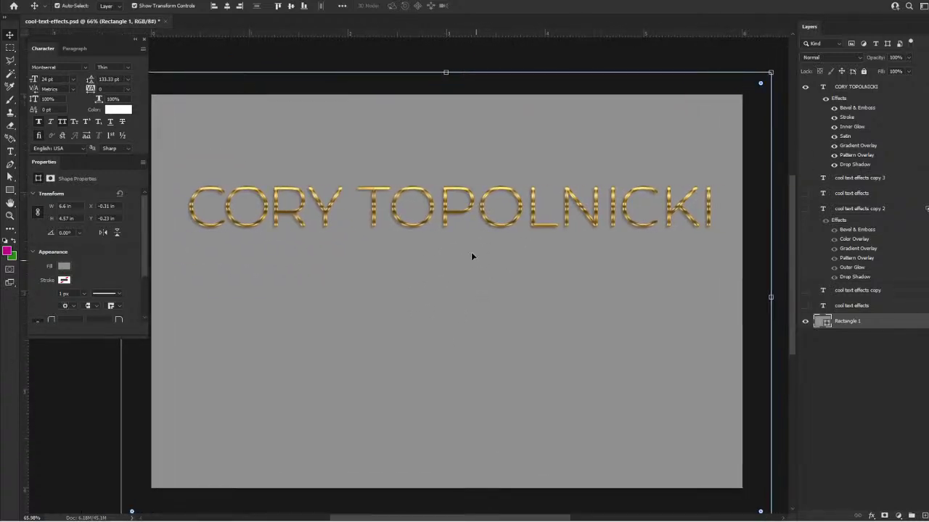
left_click_drag(564, 225, 564, 246)
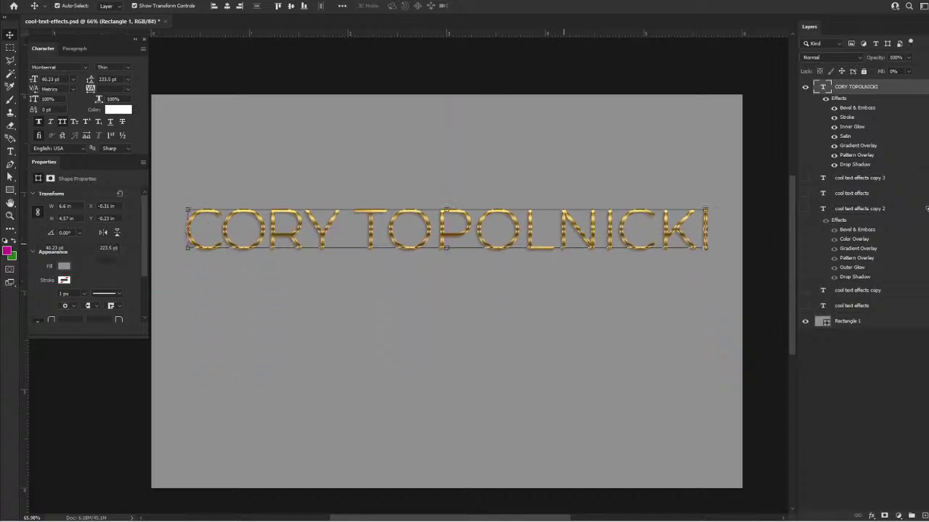
Widen the gold Gradient Overlay scale to 150% and close the layer style.
double_click(901, 88)
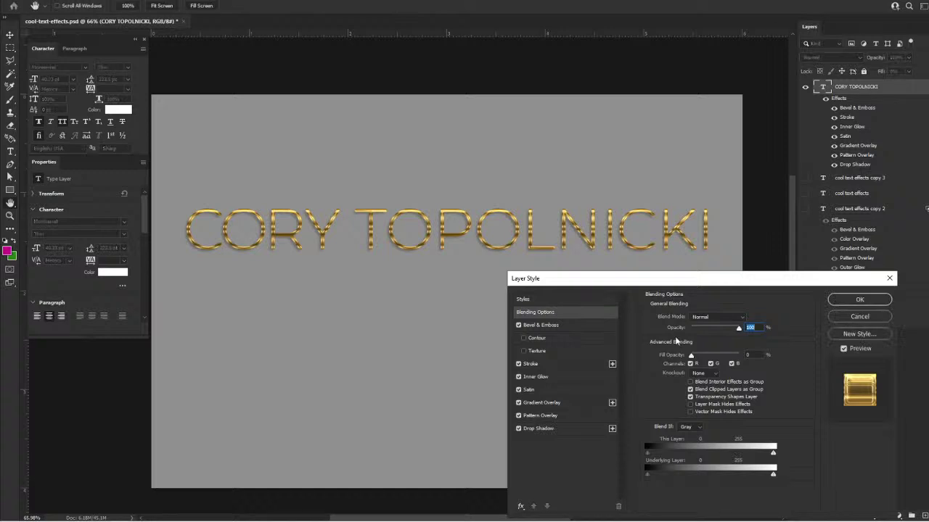
left_click(571, 404)
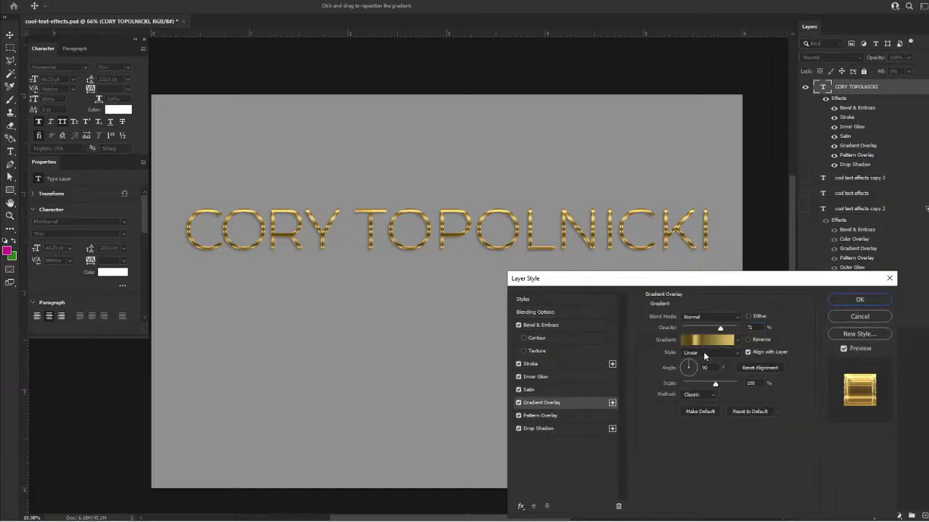
left_click_drag(714, 383, 685, 374)
left_click(551, 390)
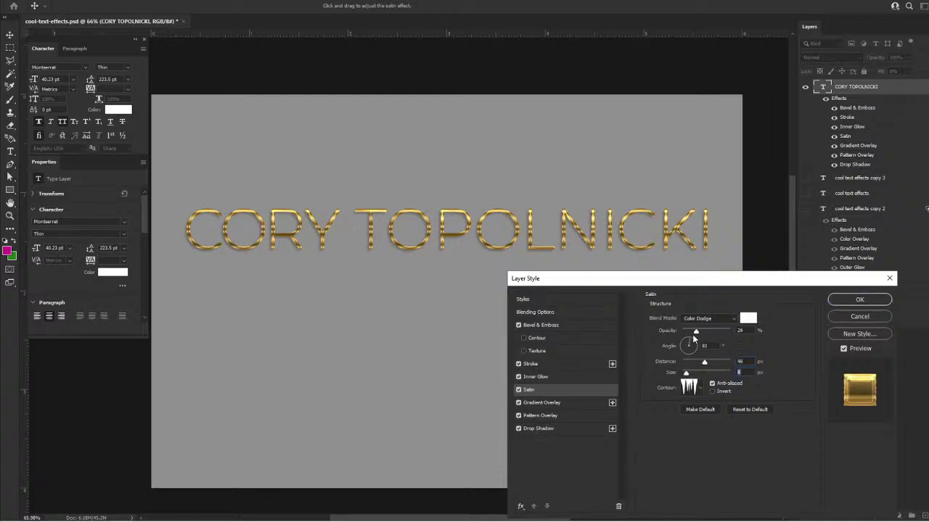
left_click(860, 300)
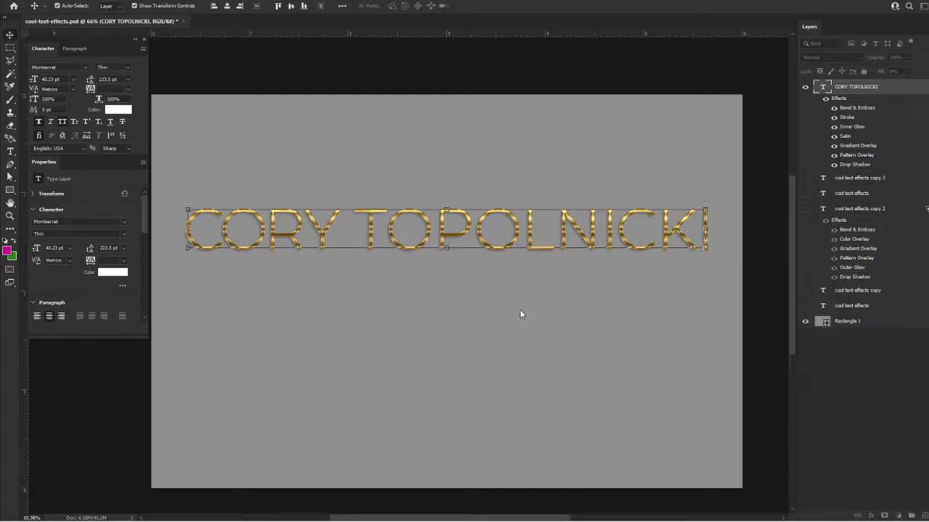
Nudge the gray rectangle slightly lower, then start free-transforming the CORY TOPOLNICKI text.
left_click(521, 313)
mouse_move(297, 166)
left_mouse_down()
mouse_move(375, 254)
mouse_move(299, 176)
left_mouse_up()
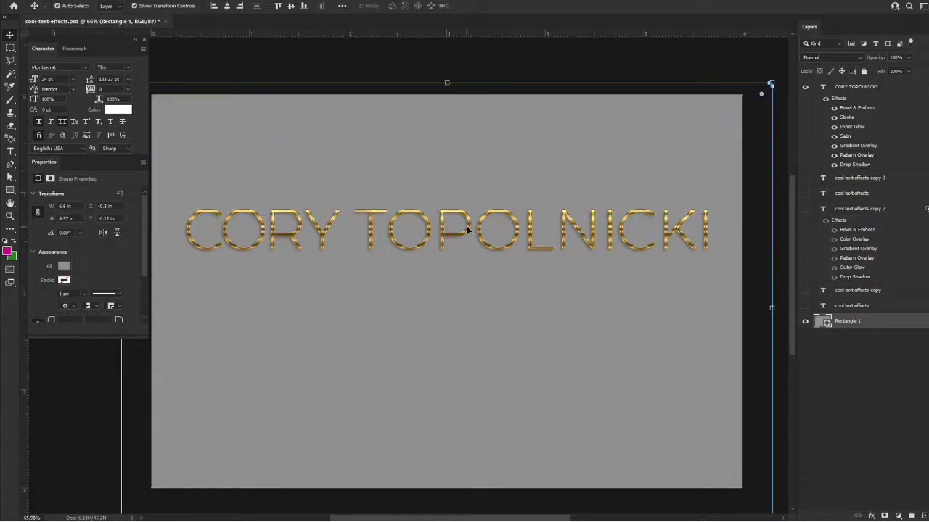
left_click(468, 230)
key("ctrl+t")
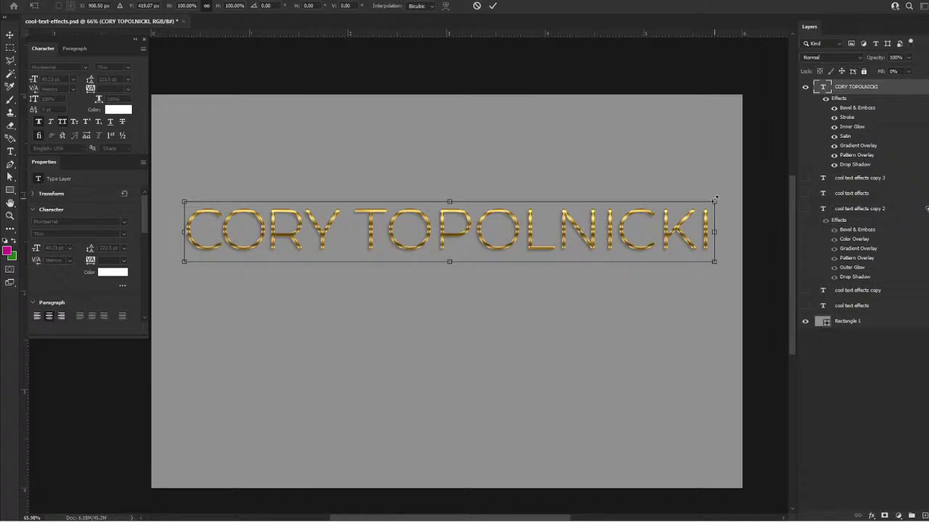
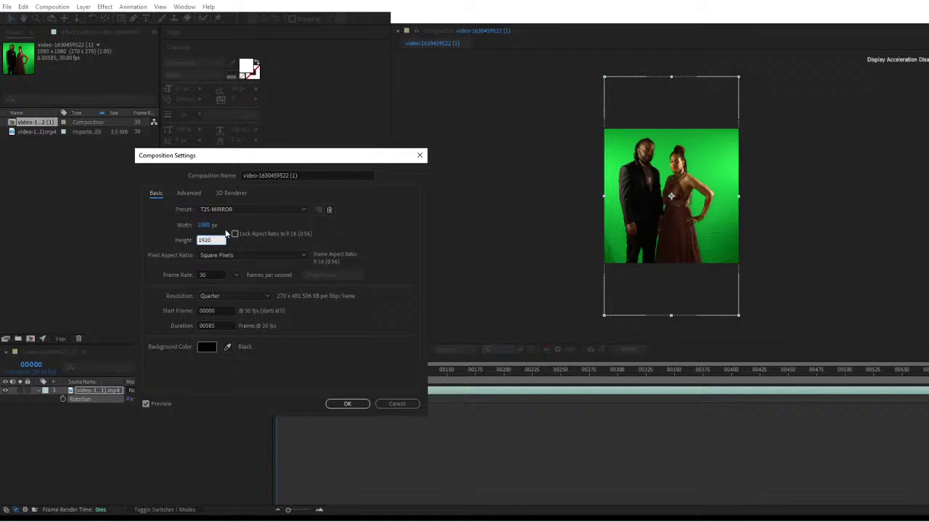
Set the 1080×1920 composition's frame rate to 25 fps and confirm the settings.
left_click(237, 275)
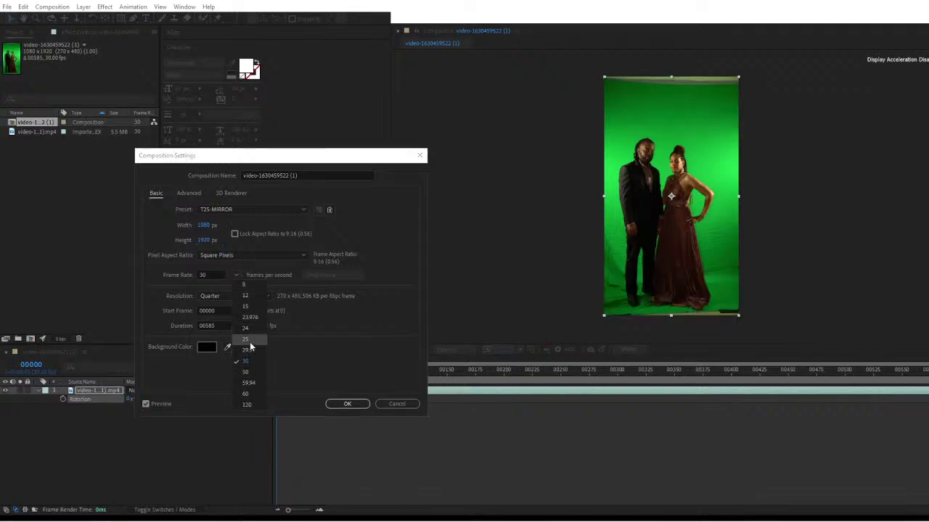
left_click(250, 340)
left_click(341, 404)
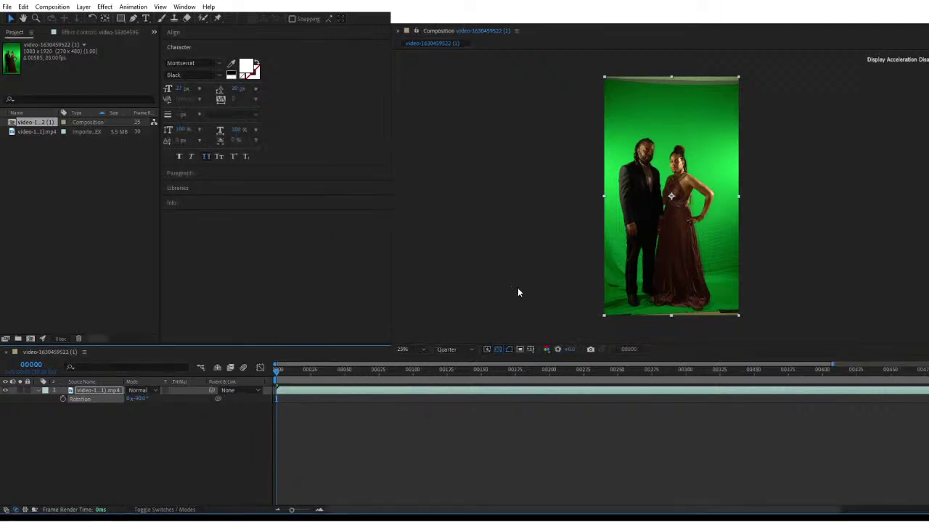
scroll(671, 197, "down", 1)
scroll(670, 198, "up", 2)
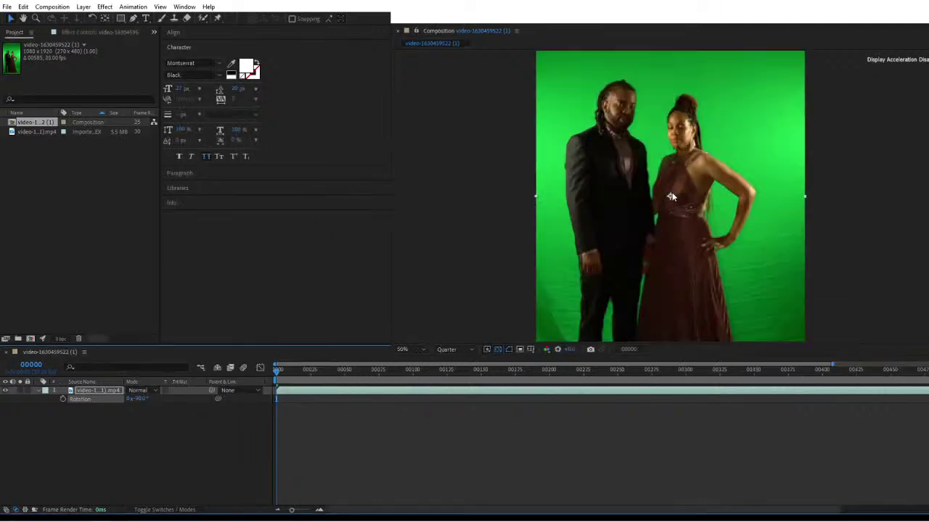
right_click(93, 391)
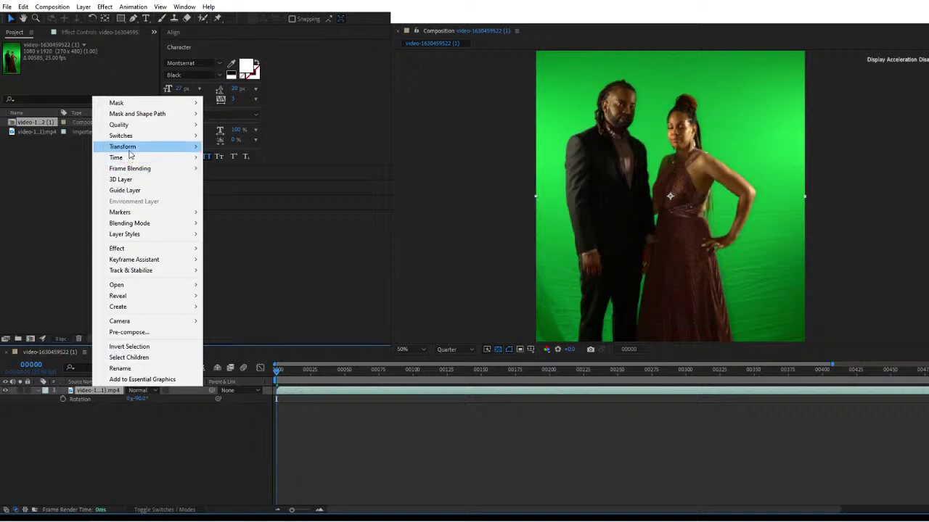
Apply the Keylight (1.2) effect to the green-screen video layer.
left_click(100, 402)
left_click(95, 390)
key("ctrl+space")
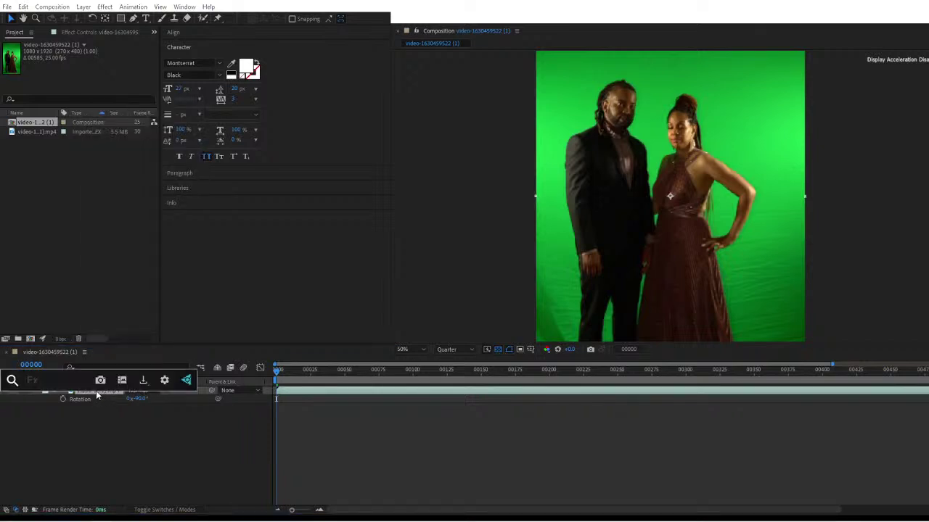
type("key")
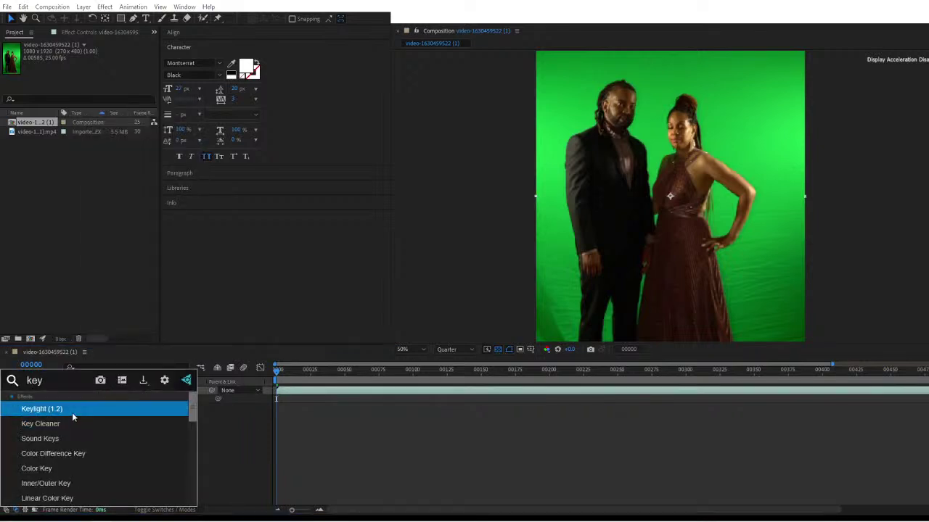
left_click(72, 411)
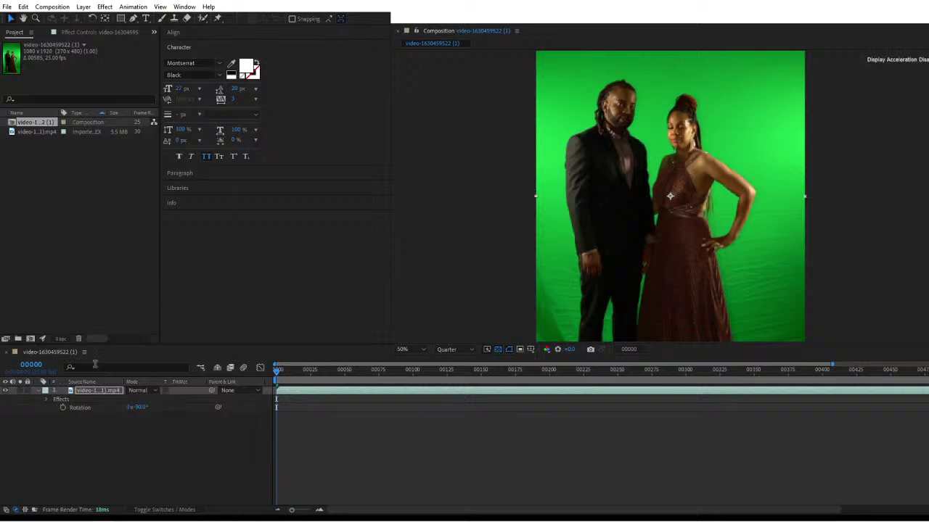
Sample the green backdrop as Keylight's Screen Colour and inspect the keyed result.
left_click(48, 399)
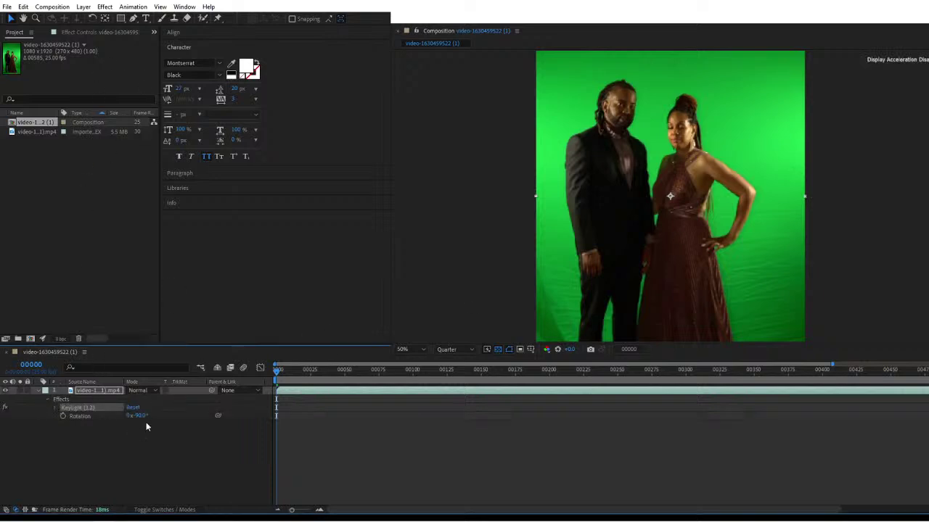
left_click(55, 407)
scroll(56, 412, "down", 1)
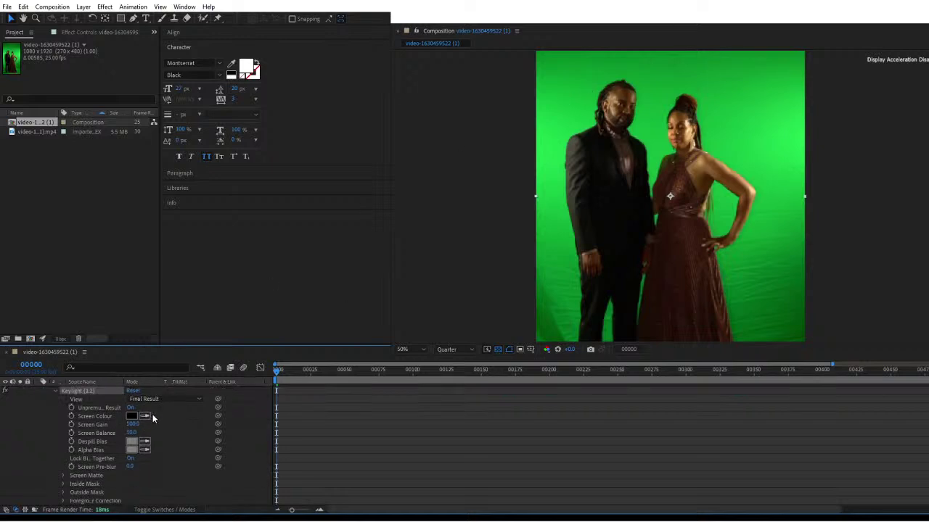
left_click(145, 415)
left_click(570, 90)
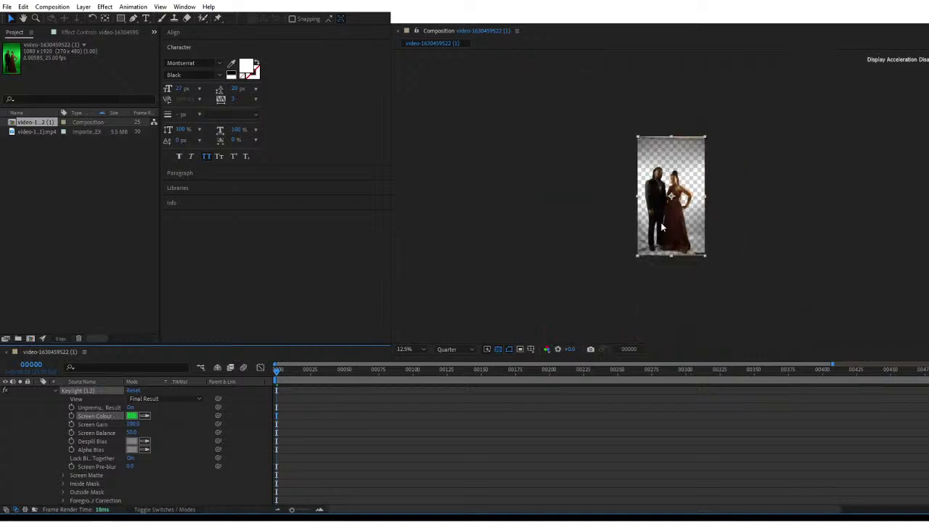
left_click(485, 243)
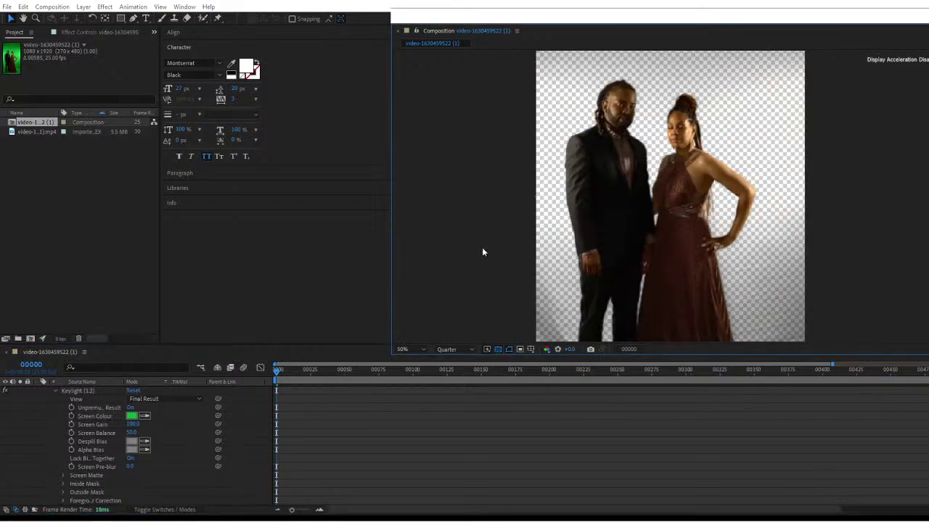
key("comma")
key("comma")
key("comma")
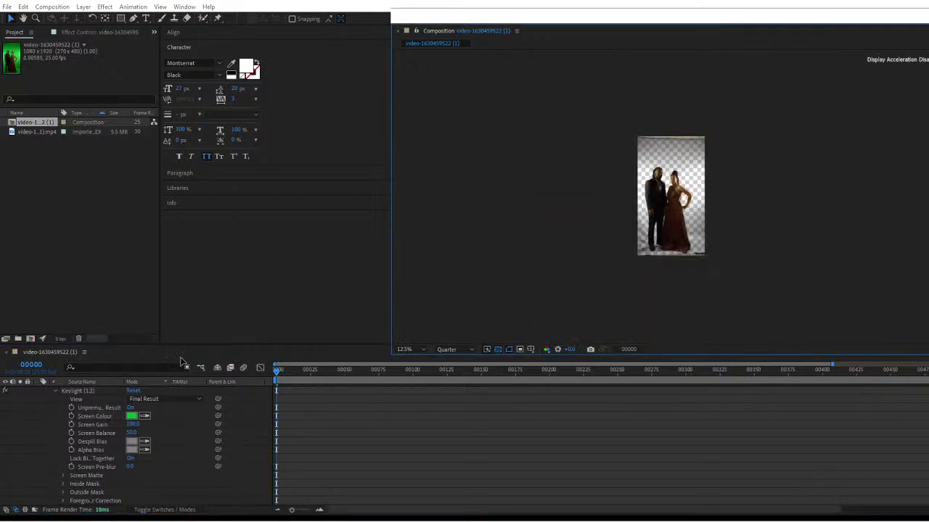
left_click(53, 391)
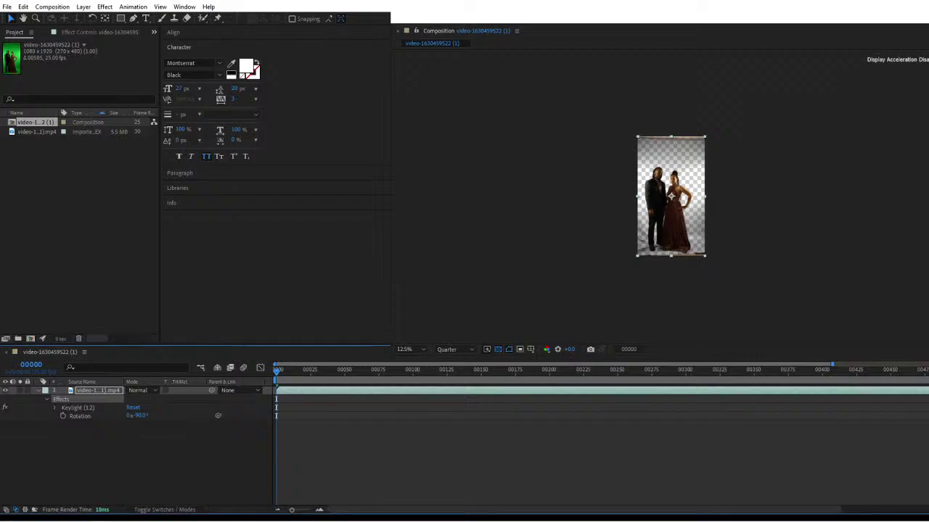
key("period")
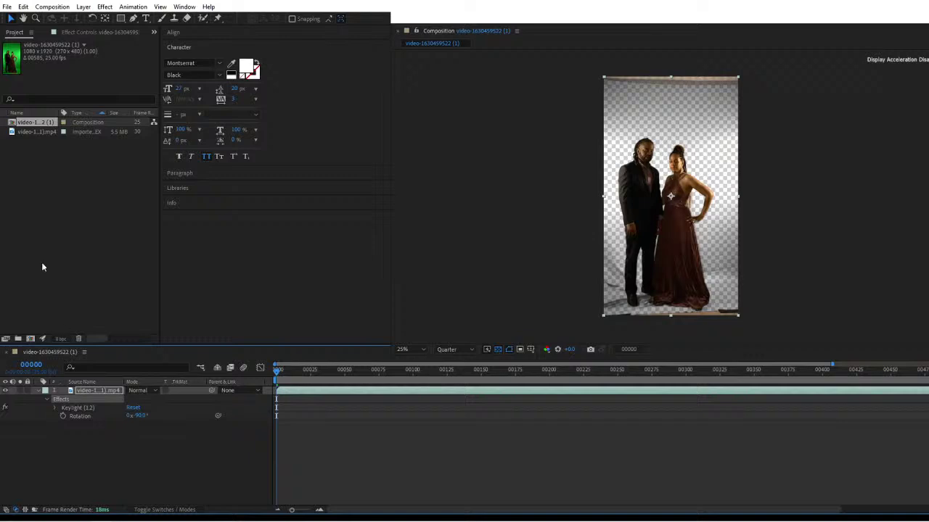
Raise Keylight Screen Gain to 104 and switch the view to Screen Matte.
left_click(83, 32)
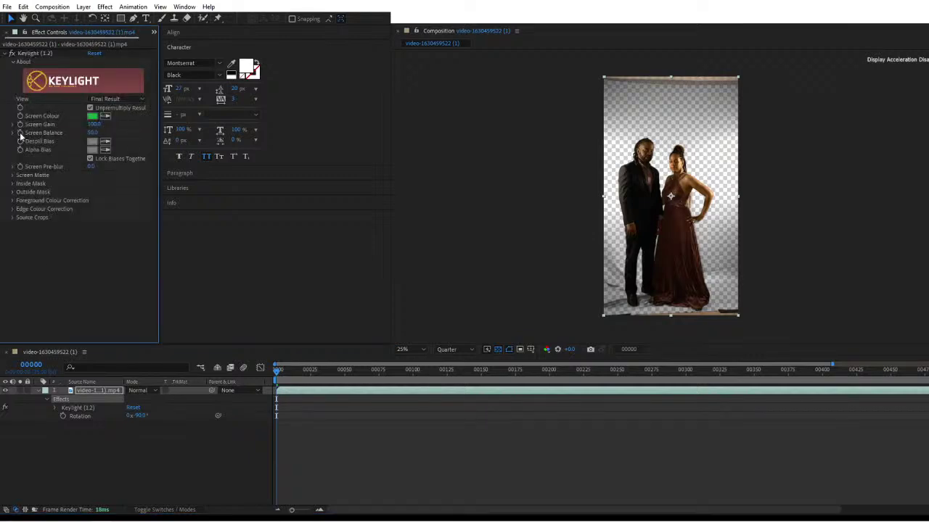
left_click_drag(92, 124, 96, 124)
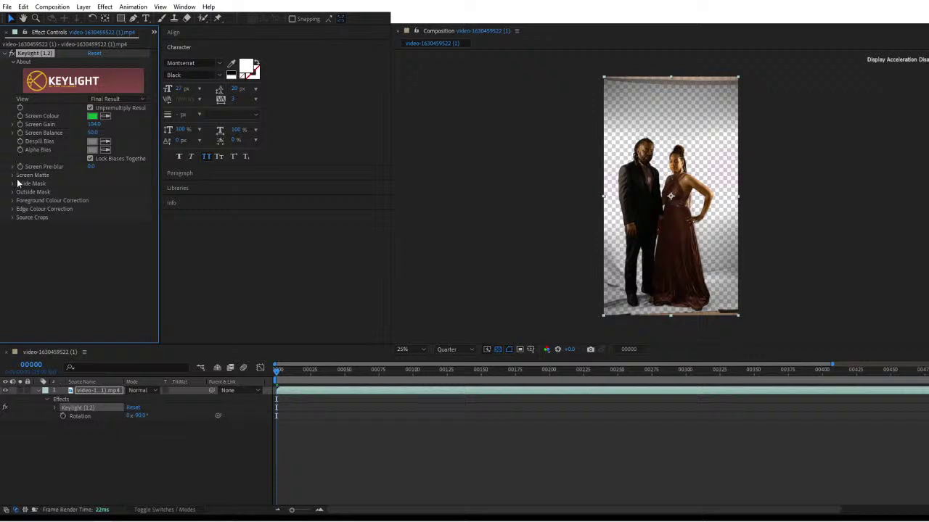
left_click(108, 99)
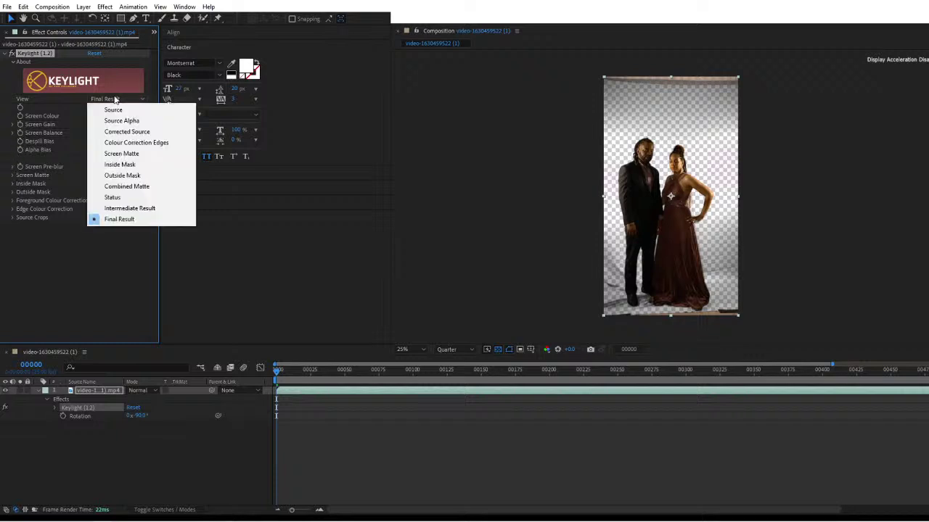
left_click(131, 157)
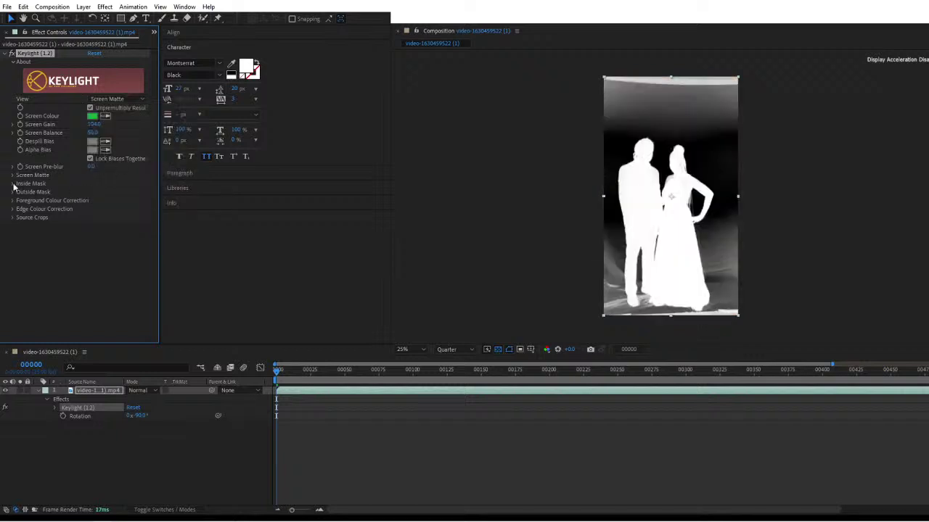
Set Clip Black to 38 and Clip White to 84, then return to Final Result view.
left_click(13, 175)
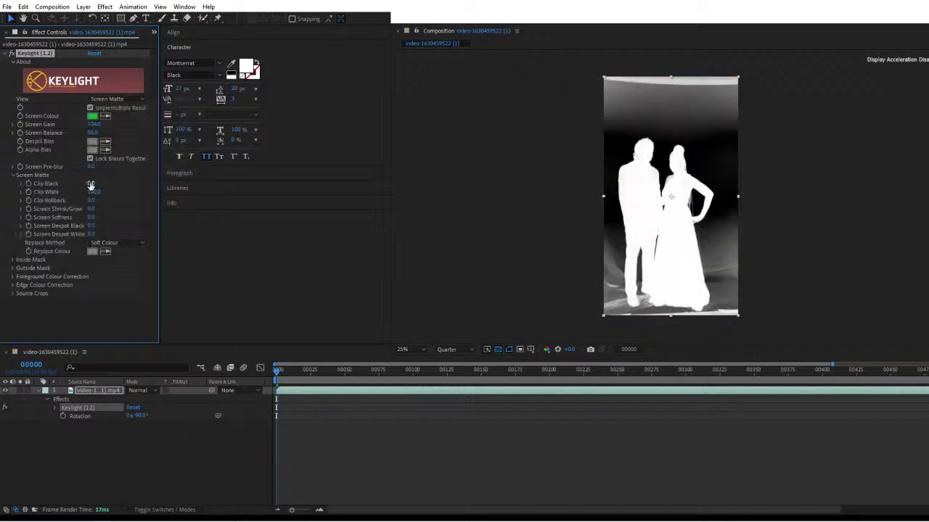
left_click_drag(90, 184, 110, 185)
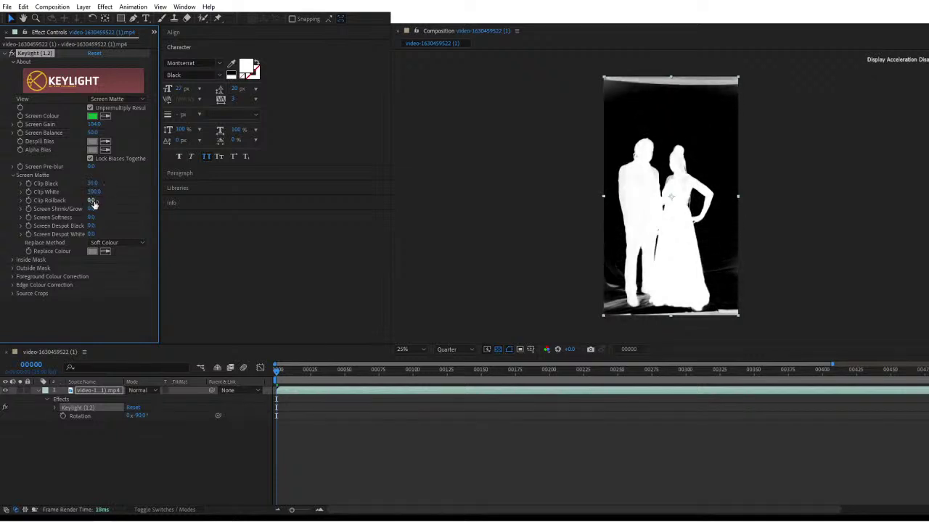
left_click_drag(94, 191, 85, 191)
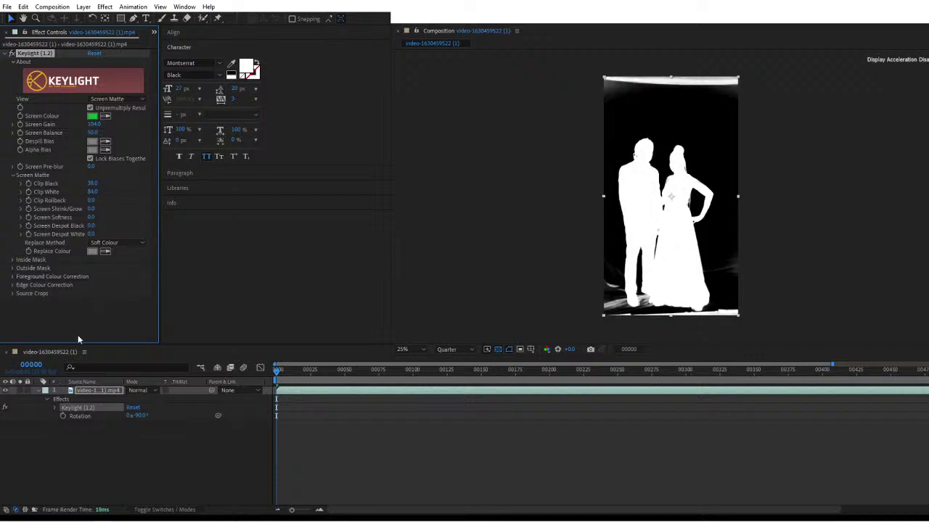
left_click(119, 100)
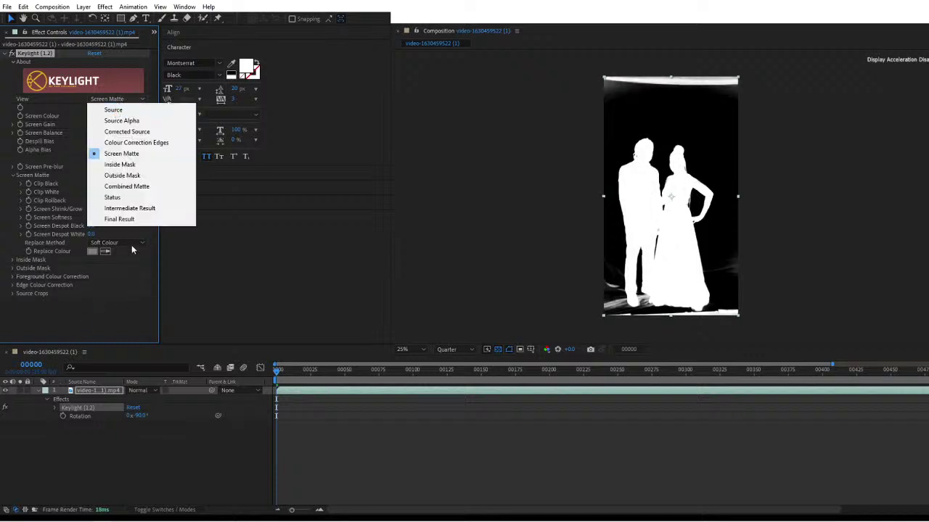
left_click(122, 219)
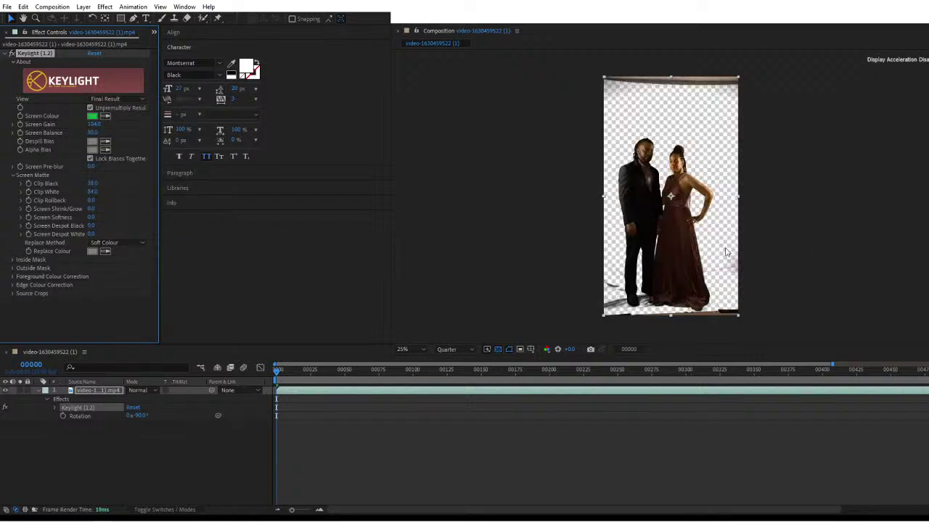
Scale the couple footage up to about 131% and nudge it slightly right and down.
key("space")
left_click_drag(674, 221, 558, 205)
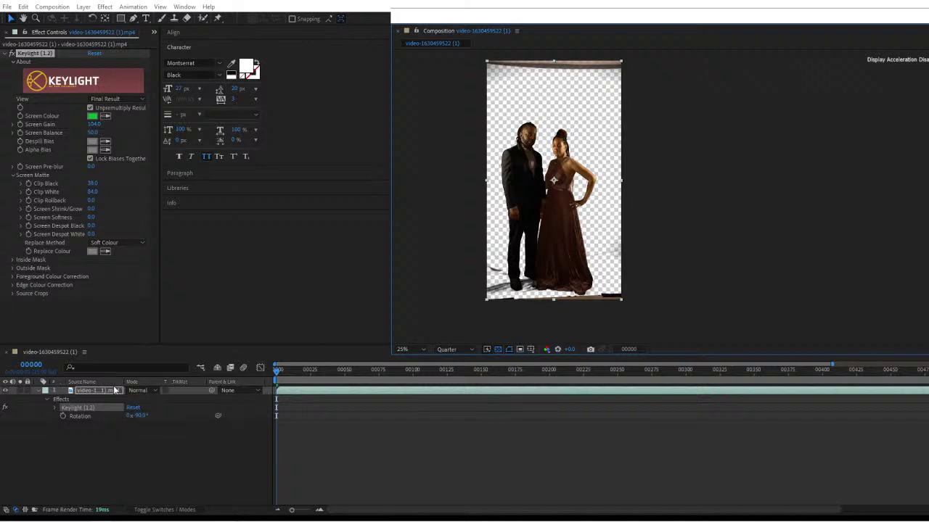
key("s")
left_click_drag(163, 402, 203, 390)
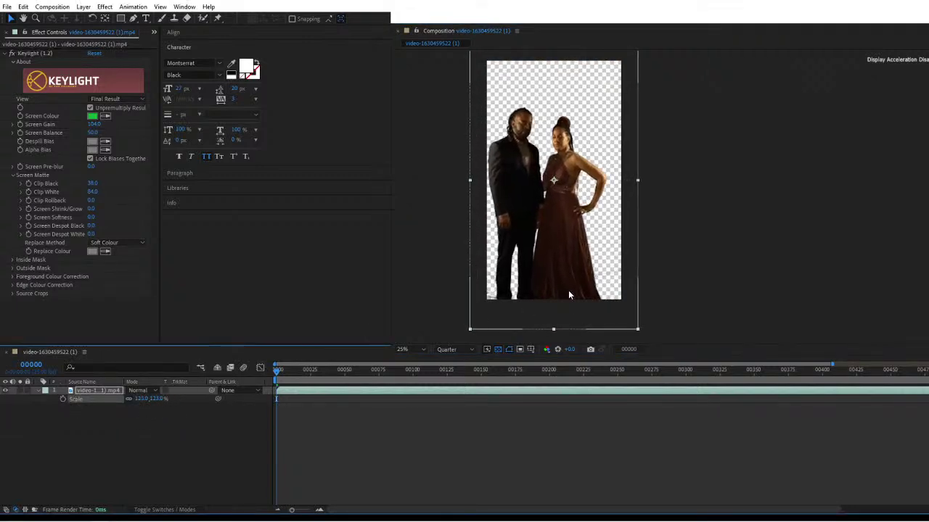
left_click_drag(569, 296, 583, 303)
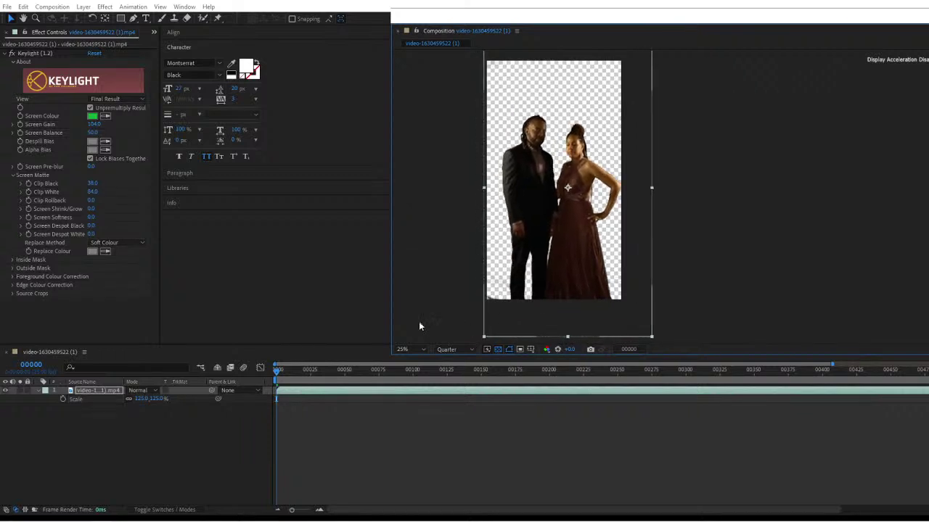
left_click_drag(155, 398, 163, 397)
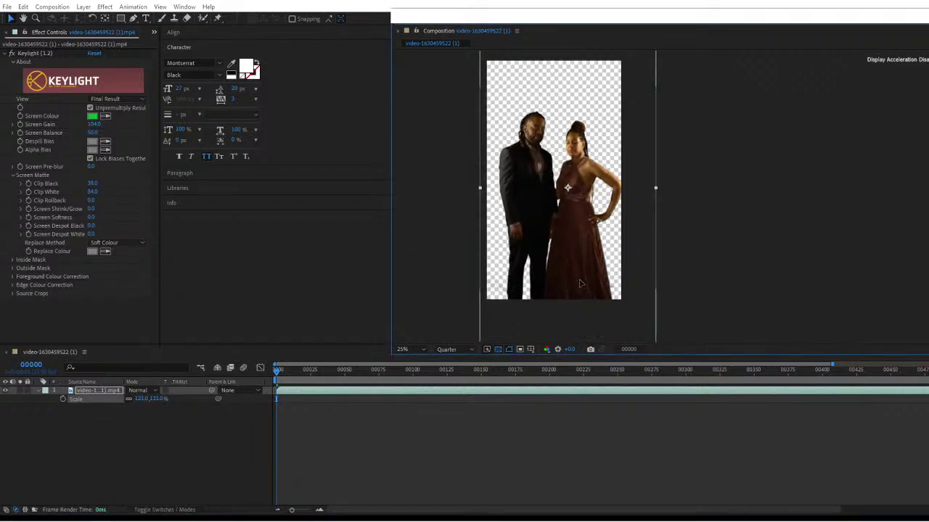
Deselect the footage layer and pick the Type tool.
left_click(436, 319)
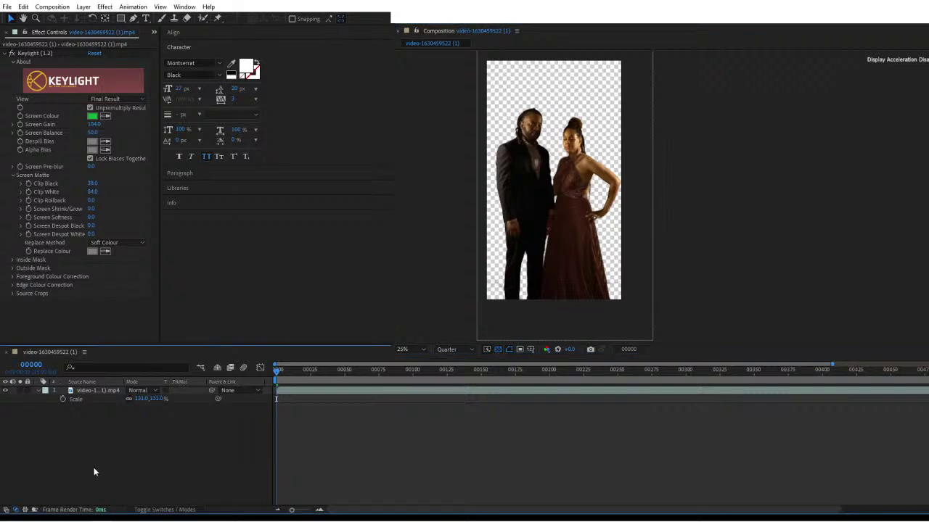
right_click(108, 454)
left_click(121, 82)
Create a text layer reading 'Randy & Rebekka' in the composition.
key("ctrl+t")
left_click(521, 96)
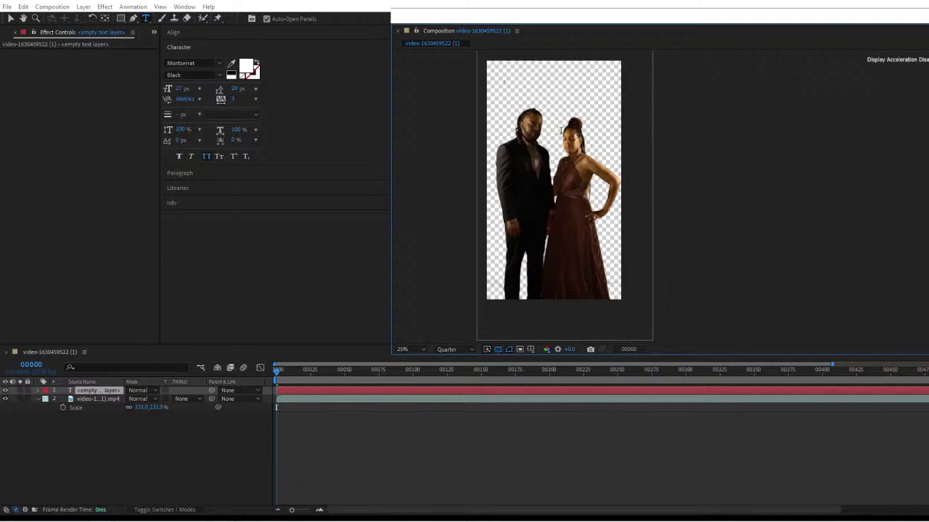
type("Ra")
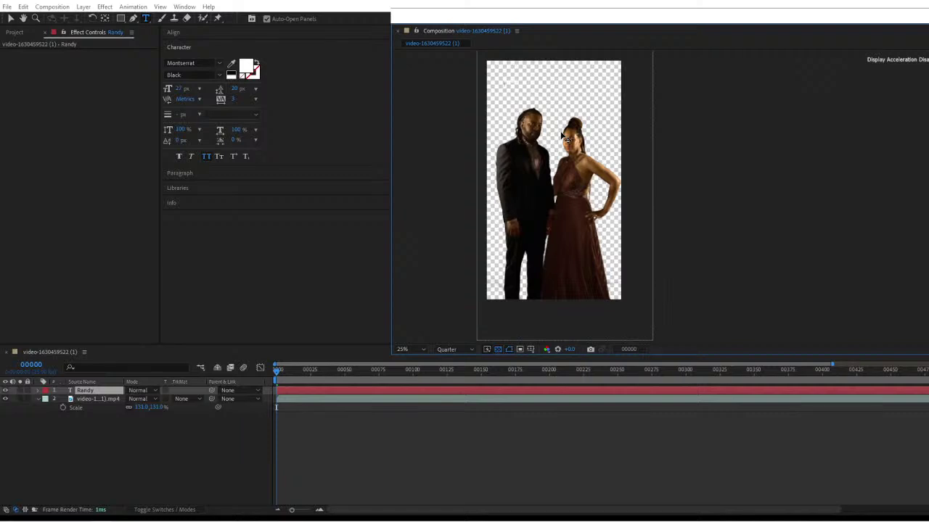
type("ndy & Reb")
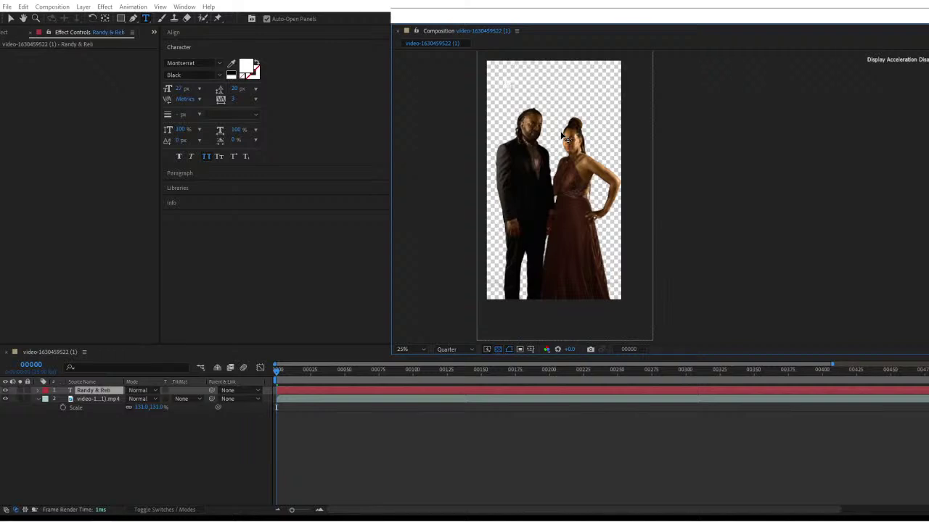
type("ekka")
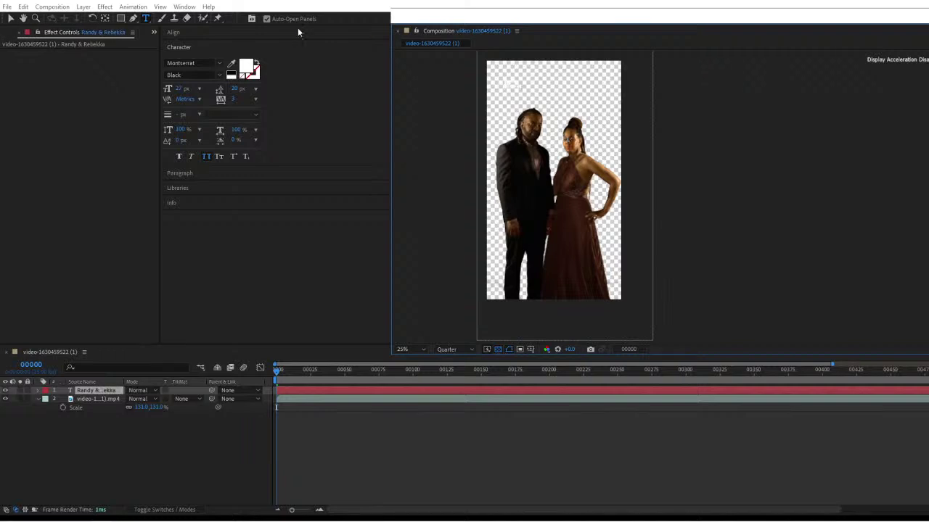
left_click(9, 18)
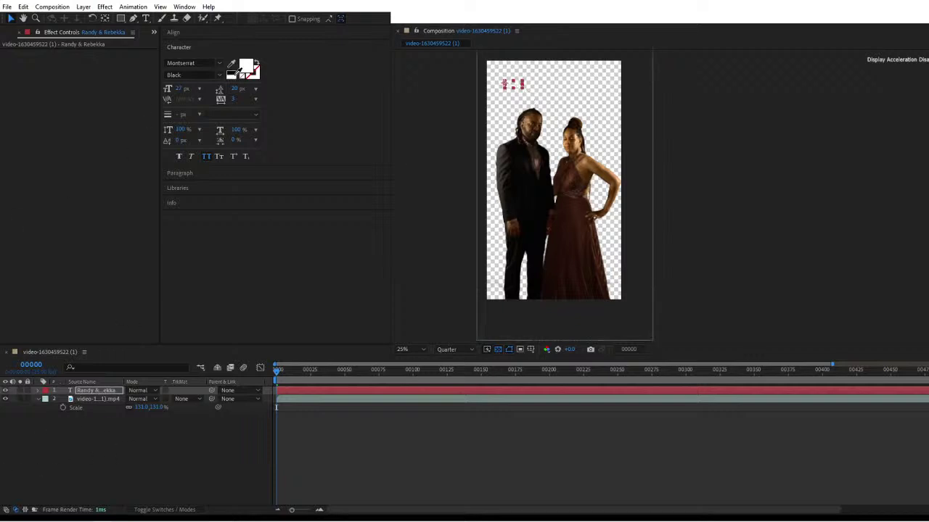
Make the title fill black and scale its layer to about 555%.
left_click(232, 74)
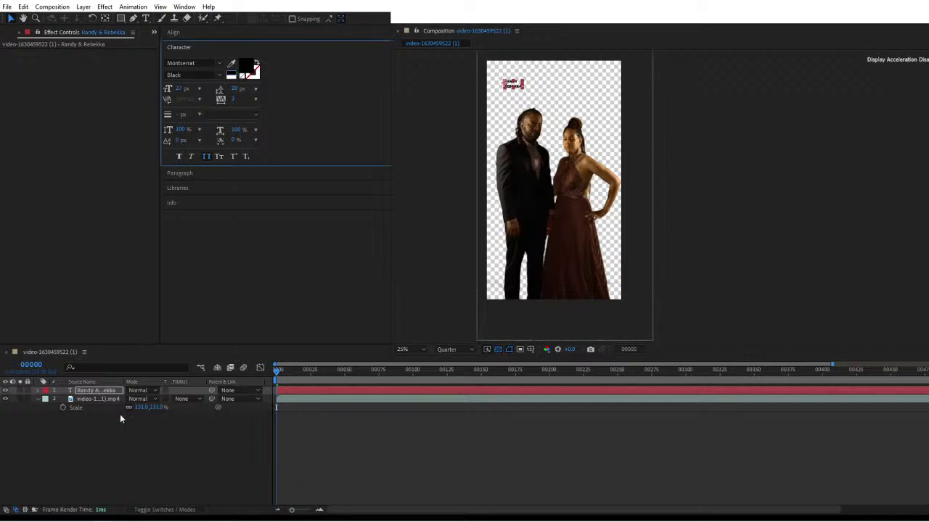
left_click(11, 21)
left_click(548, 162)
key("ctrl+a")
key("s")
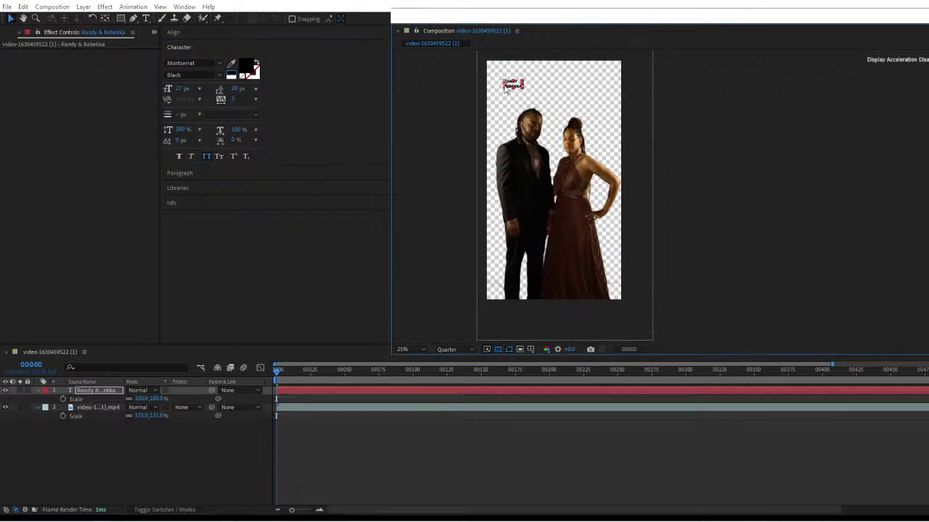
left_click_drag(166, 400, 386, 403)
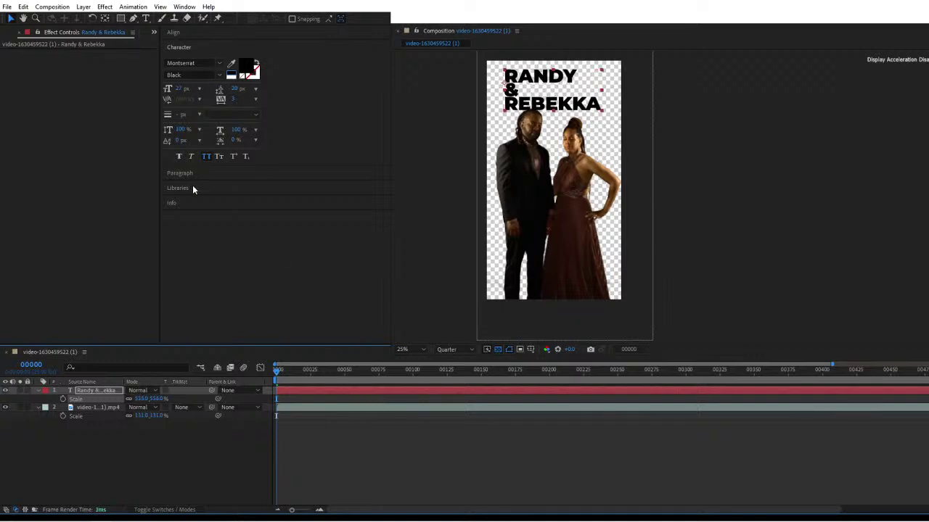
Centre-align the title text and centre it horizontally in the composition.
left_click(180, 47)
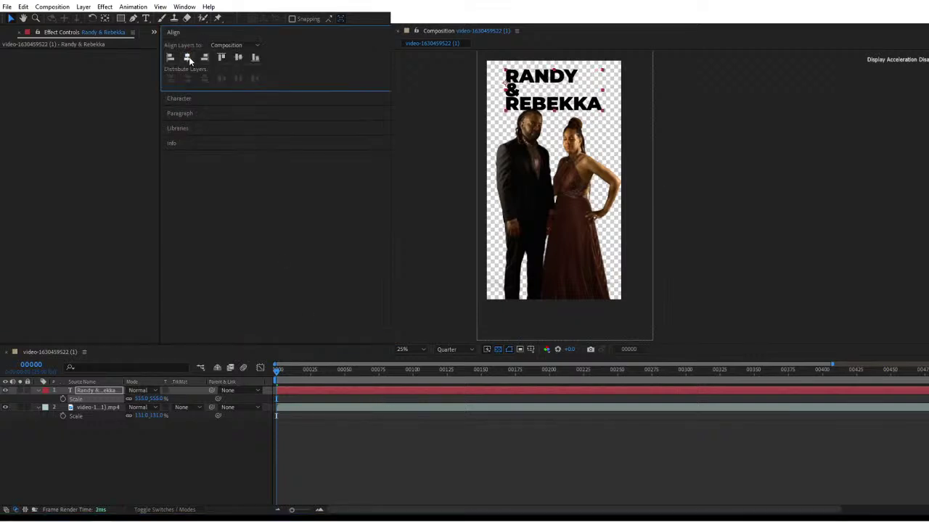
left_click(188, 60)
left_click(182, 76)
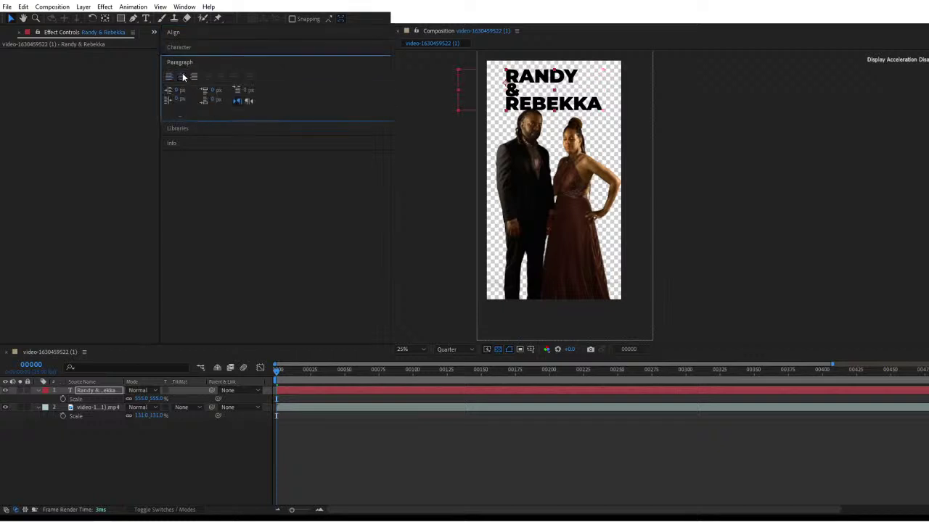
left_click(185, 36)
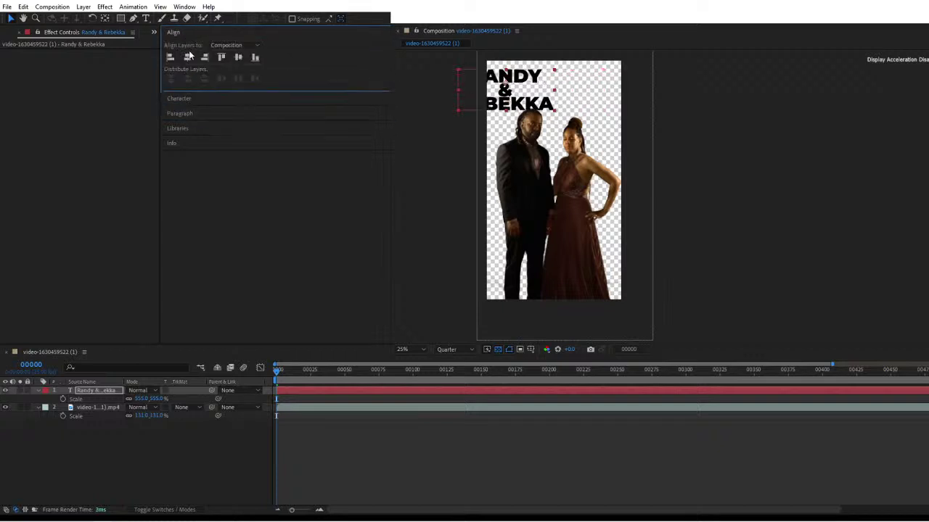
left_click(187, 57)
Place the title near the top and move its layer below the couple video layer.
left_click(585, 106)
mouse_move(585, 105)
left_mouse_down()
mouse_move(589, 200)
mouse_move(586, 120)
left_mouse_up()
left_click_drag(110, 390, 112, 440)
mouse_move(564, 92)
left_mouse_down()
mouse_move(565, 171)
mouse_move(561, 89)
left_mouse_up()
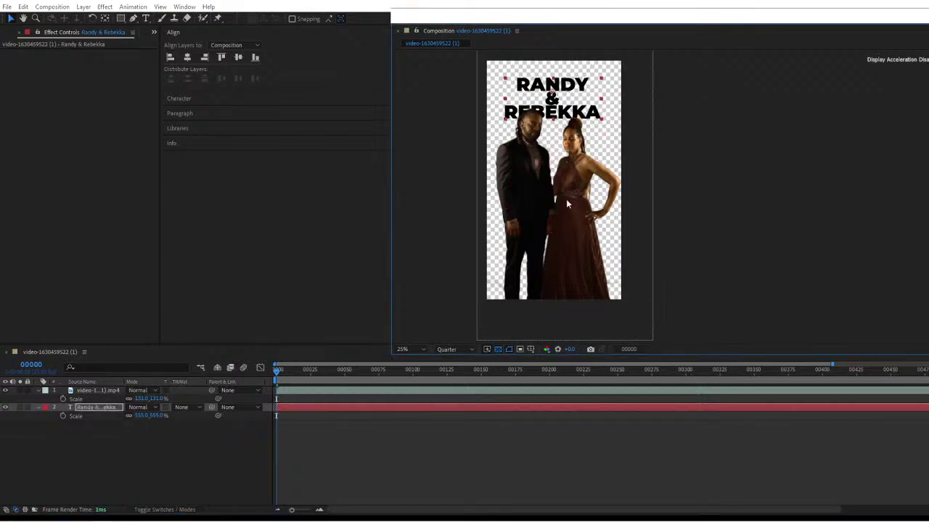
left_click(95, 391)
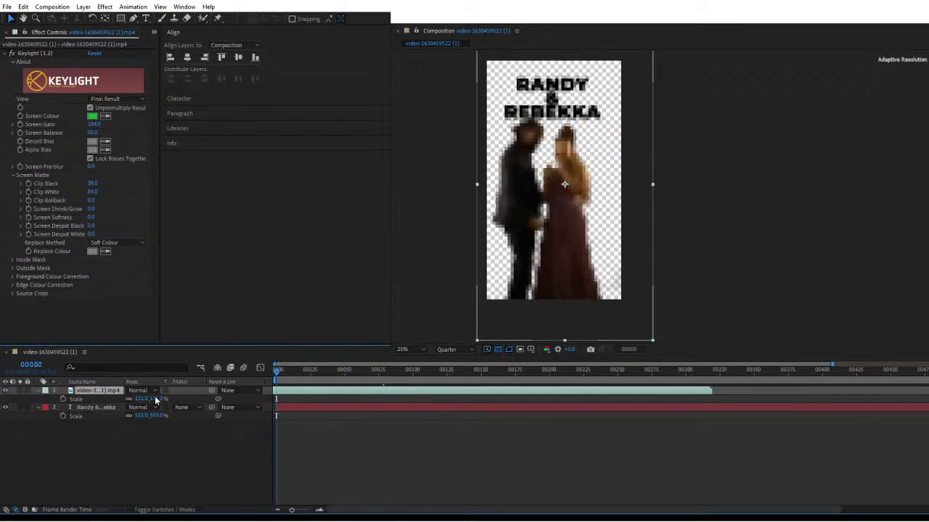
Preview the composition from the start and dismiss the Keylight out-of-memory error.
left_click_drag(357, 373, 294, 382)
key("Home")
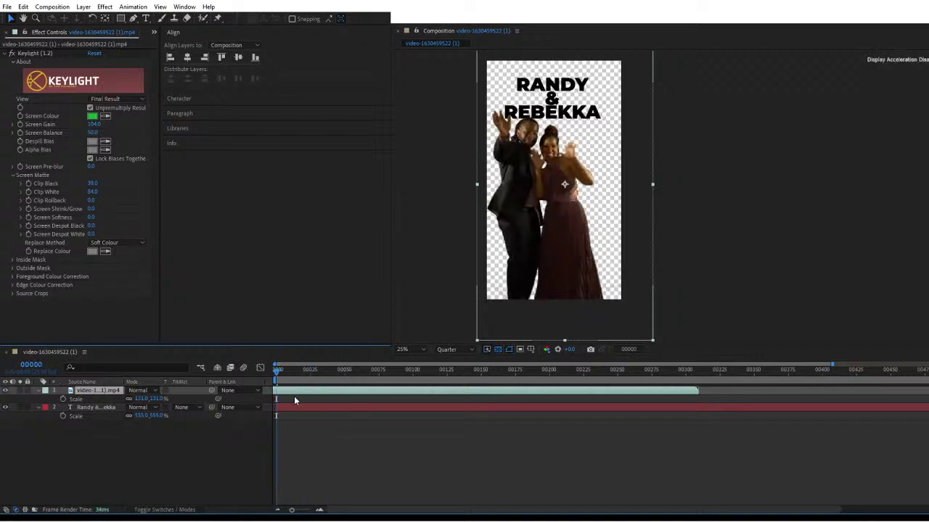
key("space")
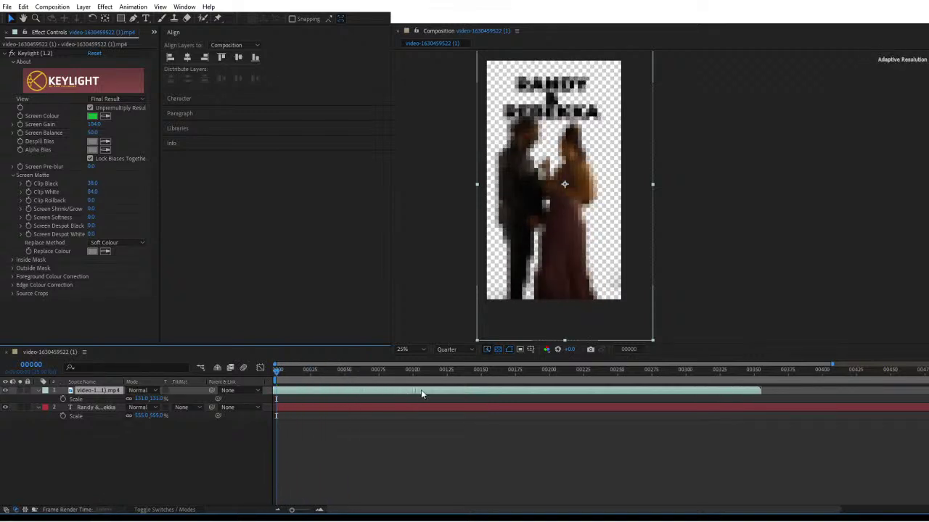
key("space")
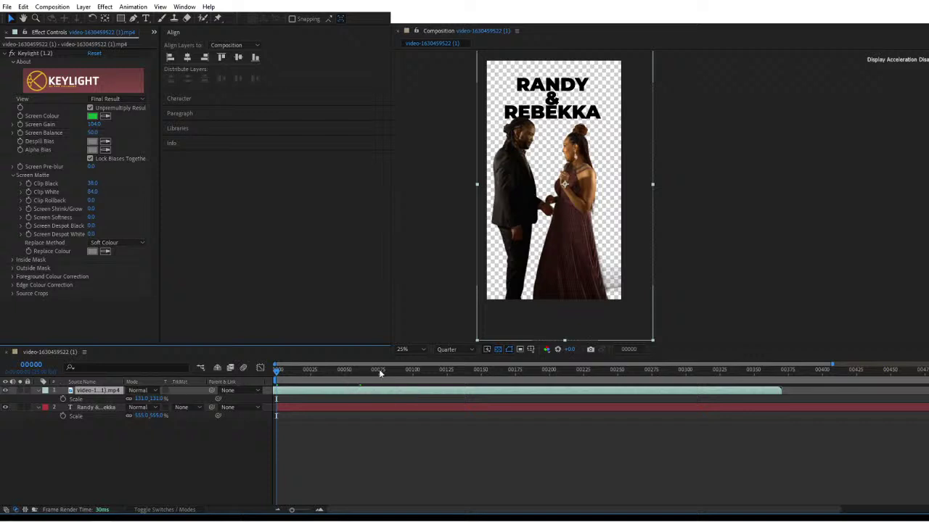
key("space")
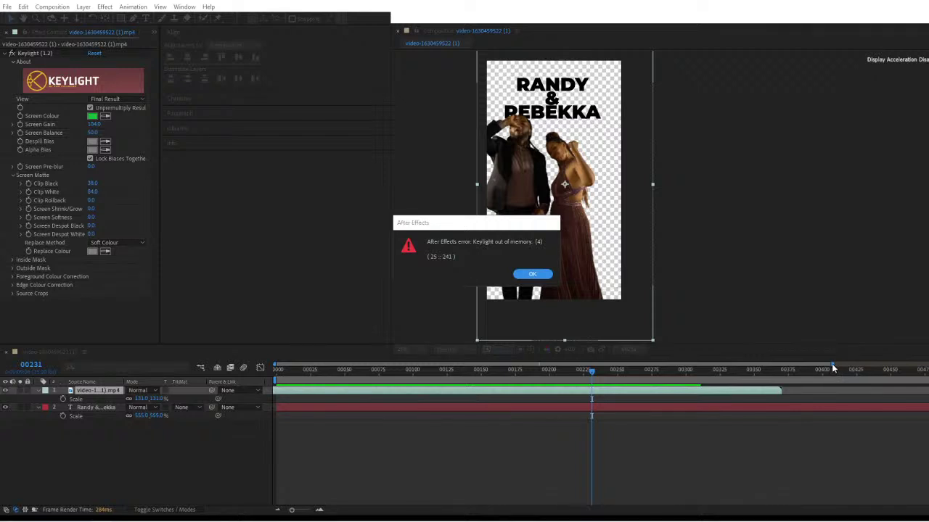
left_click(533, 274)
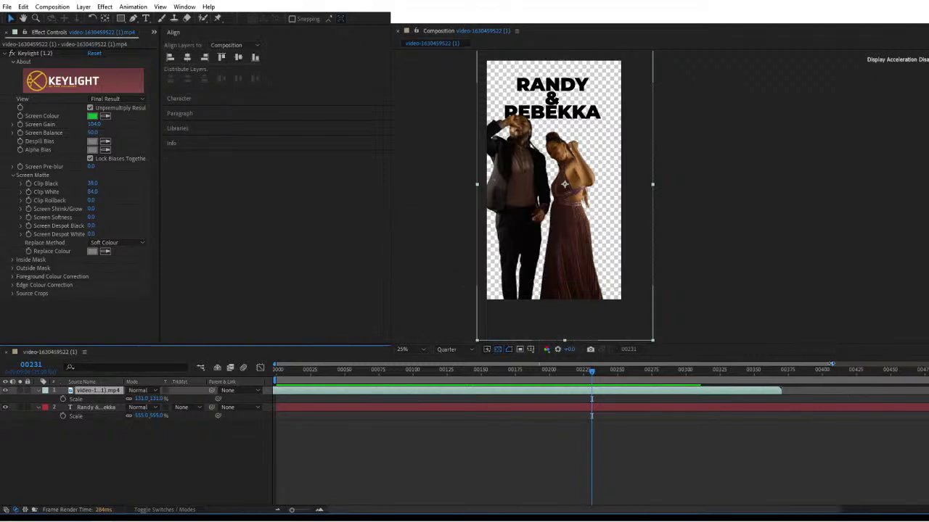
End the work area where the video ends, around frame 375, and go to frame 00194.
key("minus")
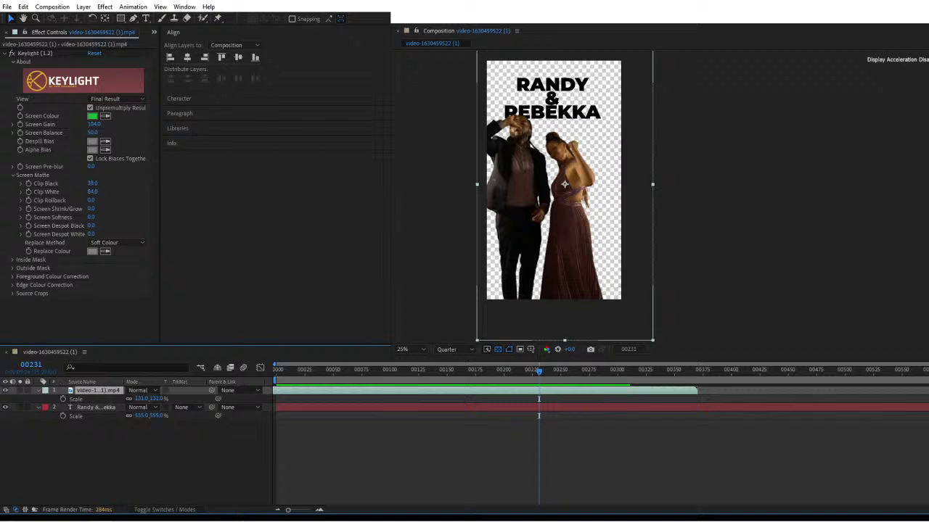
left_click_drag(927, 379, 697, 390)
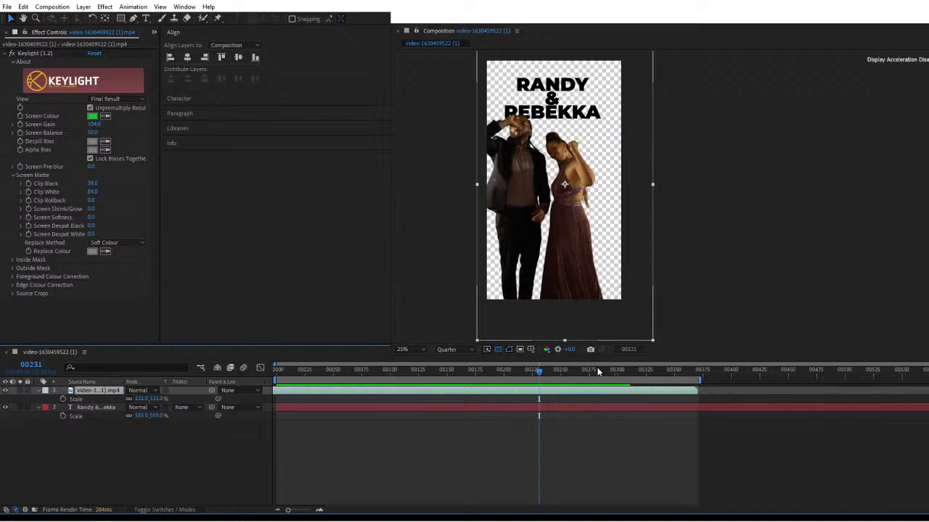
left_click_drag(598, 371, 497, 375)
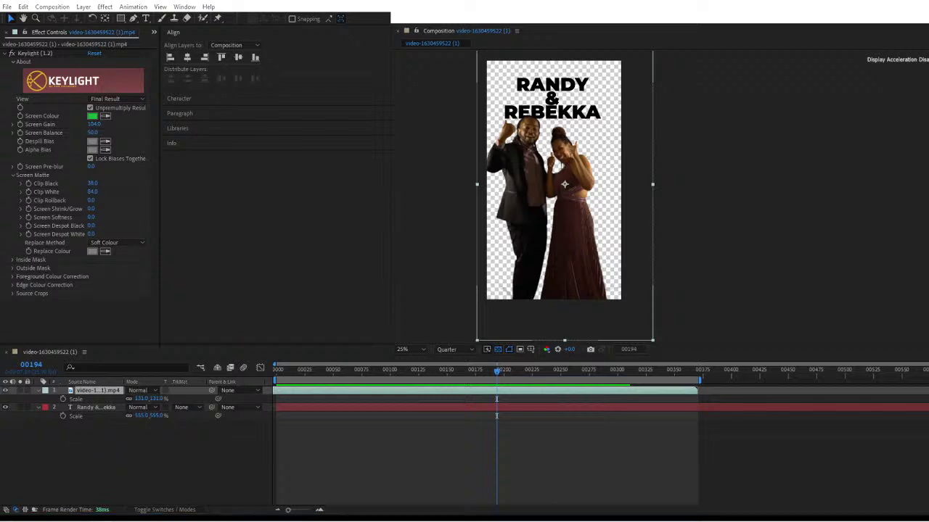
Add the Blue Lines Grid clip as the bottom background layer, shifted slightly down and right.
left_click_drag(38, 253, 116, 449)
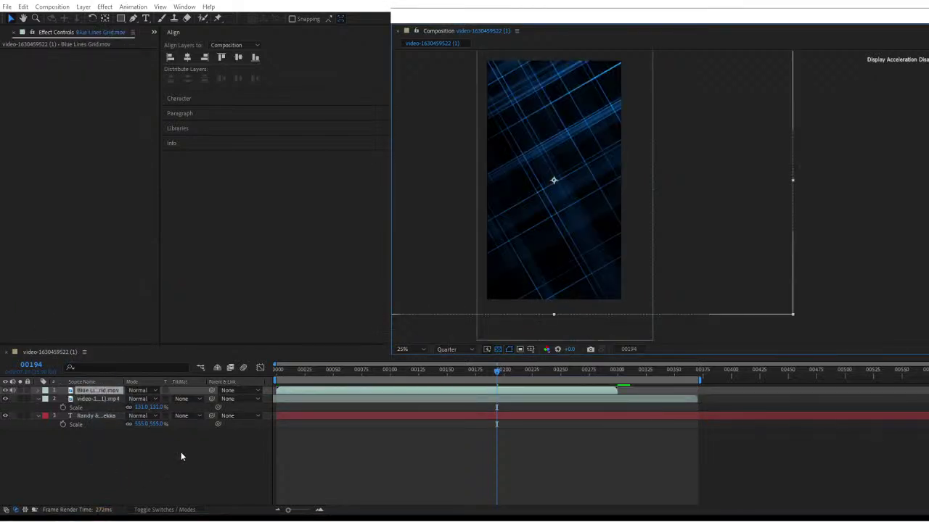
key("ctrl+shift+[")
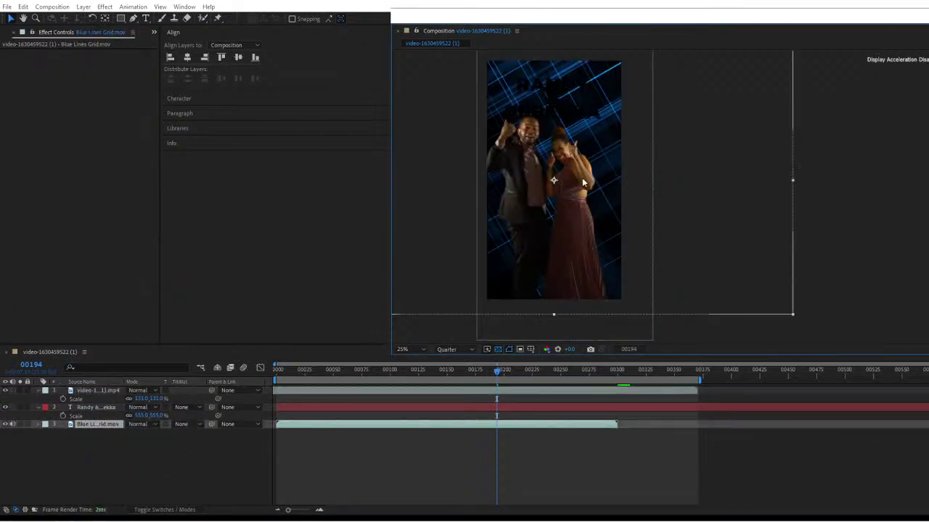
left_click_drag(570, 196, 572, 207)
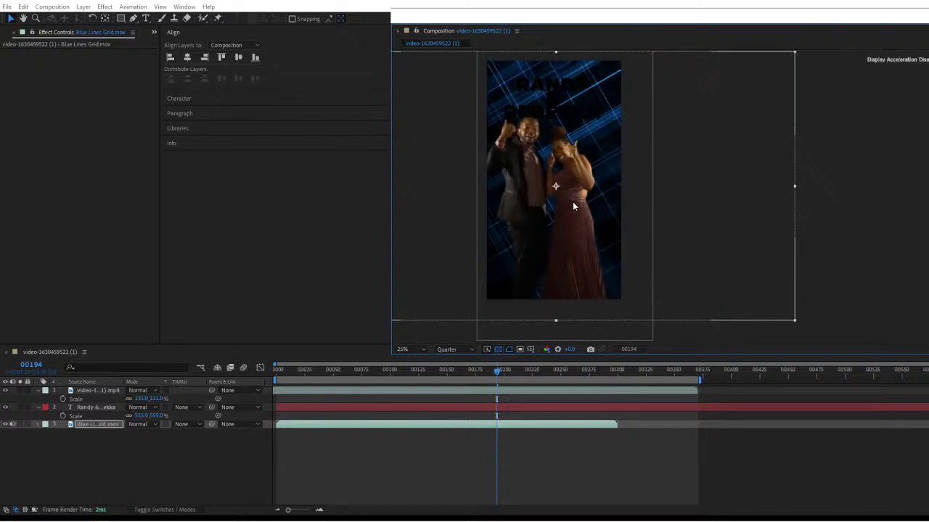
key("comma")
Select the title layer and make its text white in the Character settings.
left_click(352, 371)
left_click_drag(348, 371, 410, 372)
left_click(94, 408)
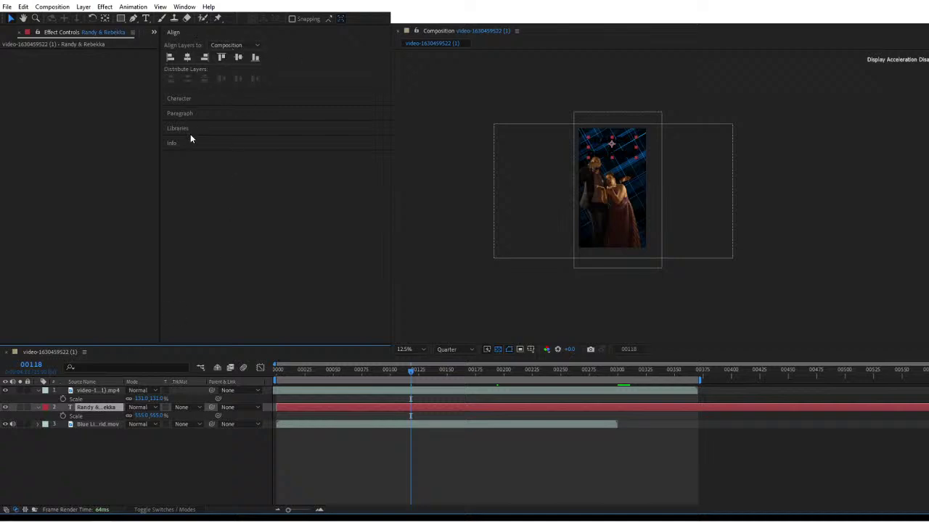
left_click(191, 114)
left_click(195, 49)
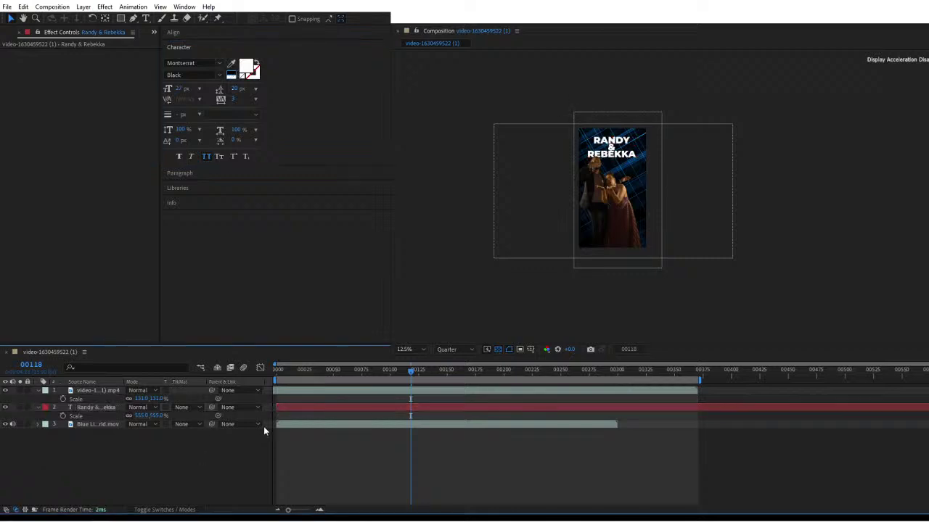
scroll(613, 172, "up", 1)
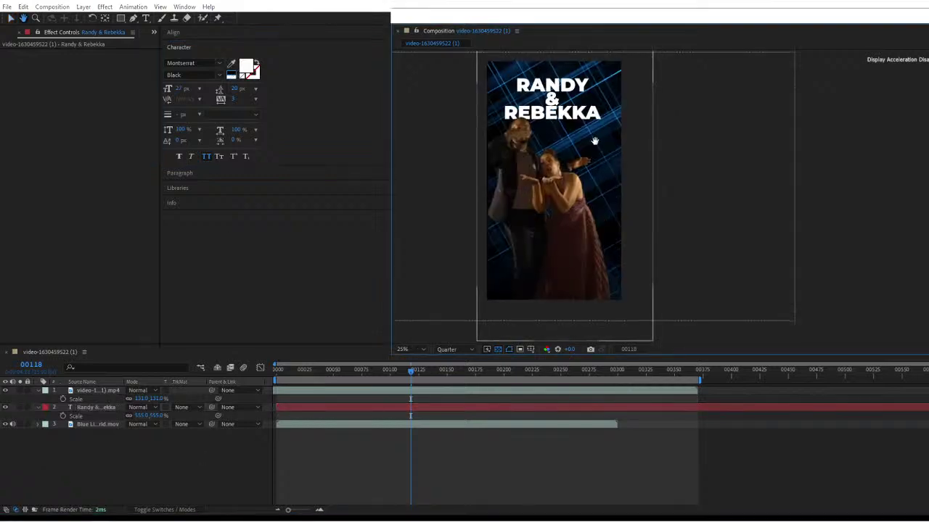
left_click_drag(597, 148, 599, 177)
Select the RANDY & REBEKKA layer and return the playhead to frame 00000.
key("v")
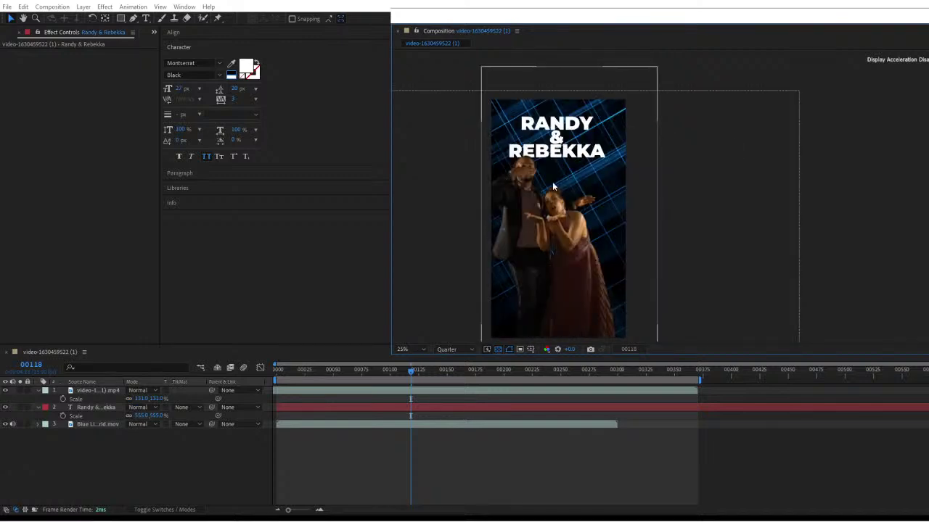
left_click(102, 407)
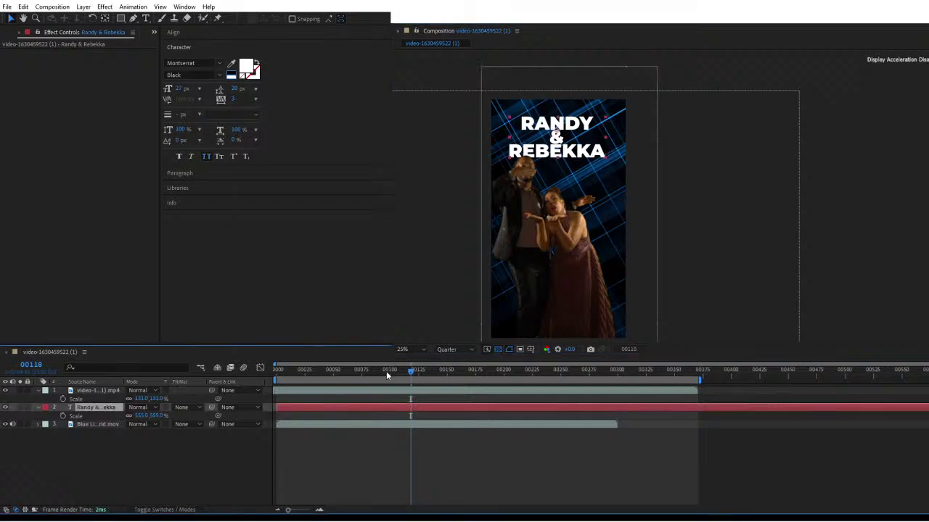
left_click_drag(386, 371, 259, 382)
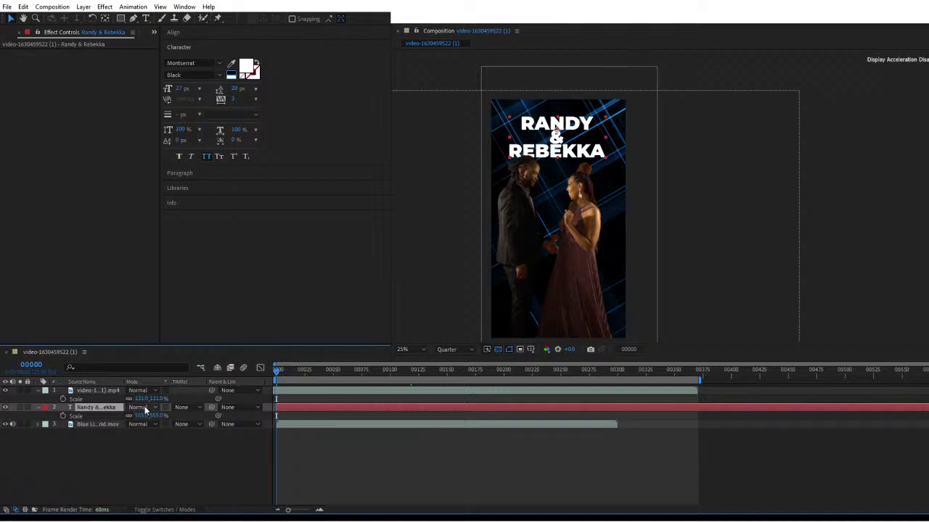
Set a Position keyframe at frame 0 with the title below the frame, Y about 1341.
left_click(38, 408)
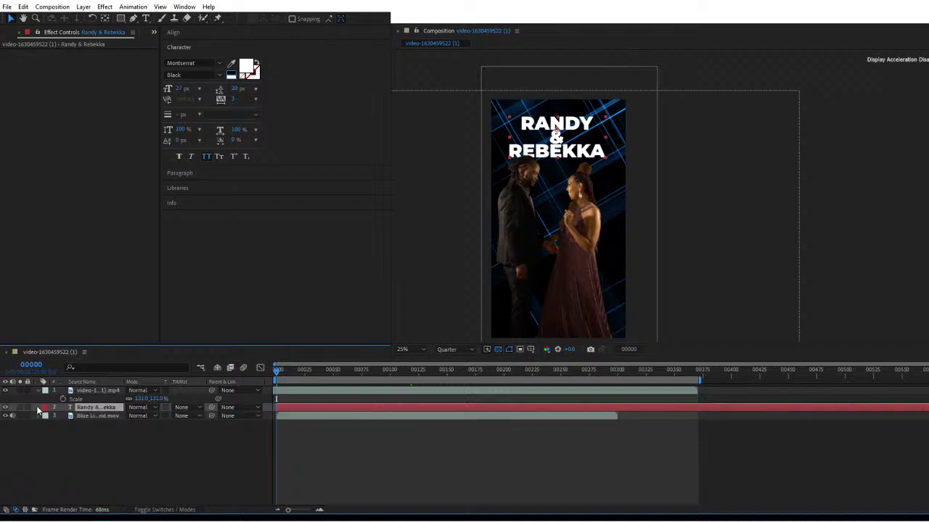
left_click(45, 425)
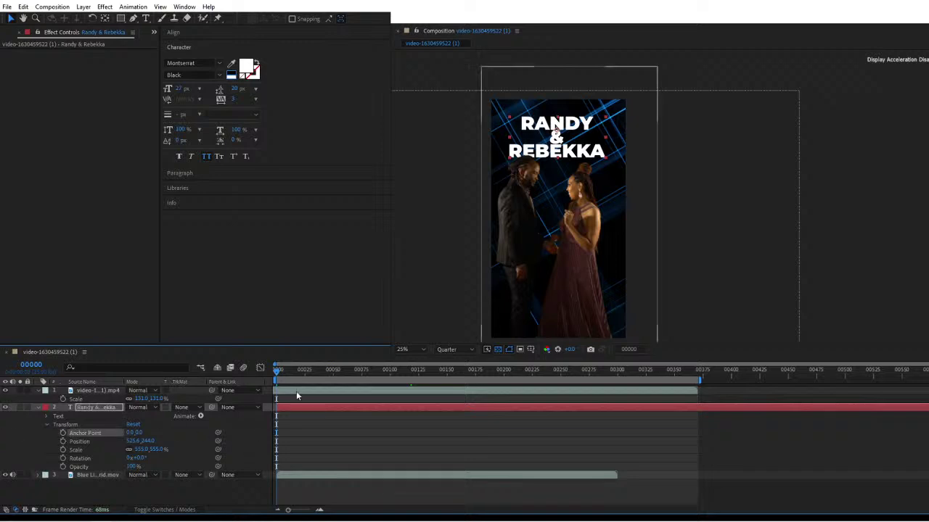
mouse_move(275, 370)
left_mouse_down()
mouse_move(288, 371)
mouse_move(267, 378)
left_mouse_up()
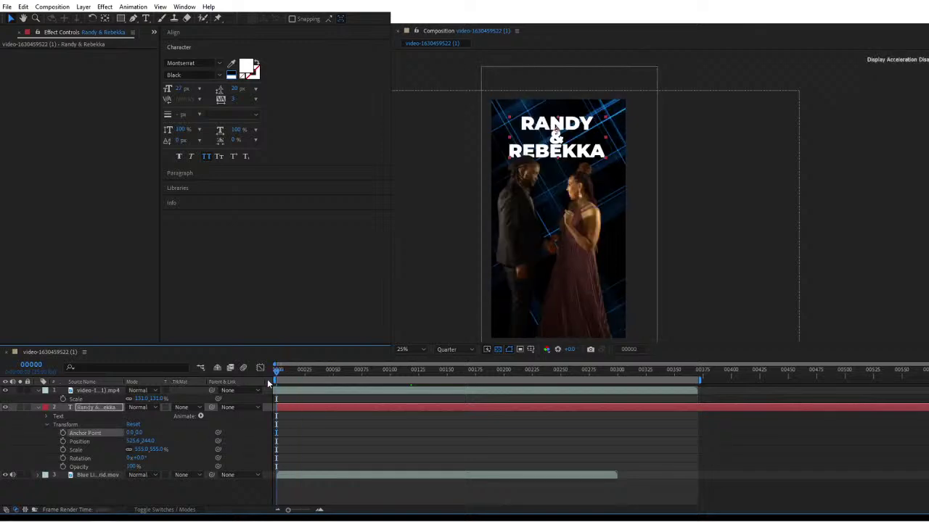
left_click(63, 441)
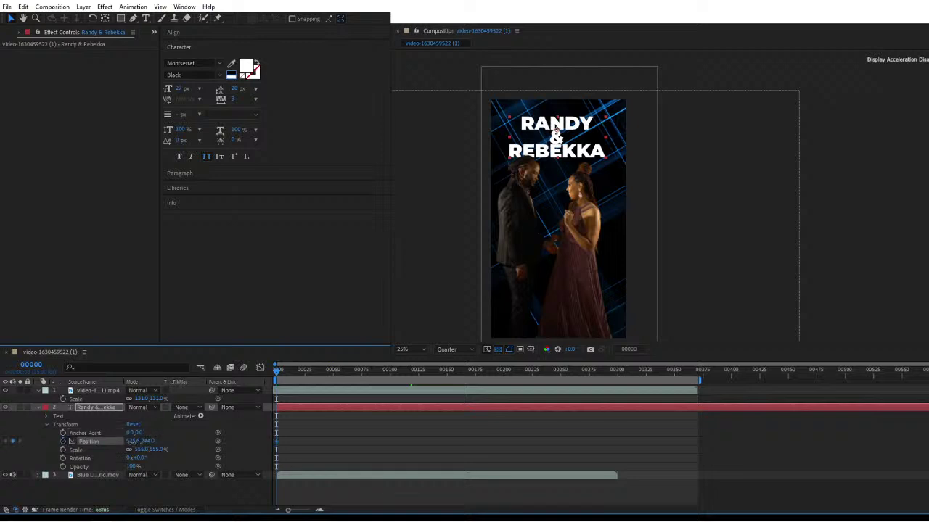
left_click_drag(133, 443, 148, 443)
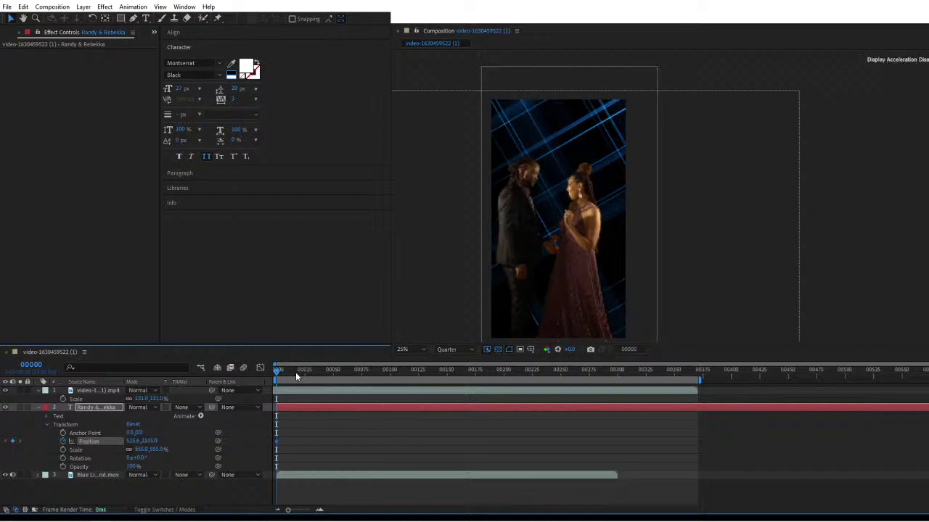
At frame 104 set the title's Position to about 525, 233 near the top.
left_click_drag(276, 371, 394, 387)
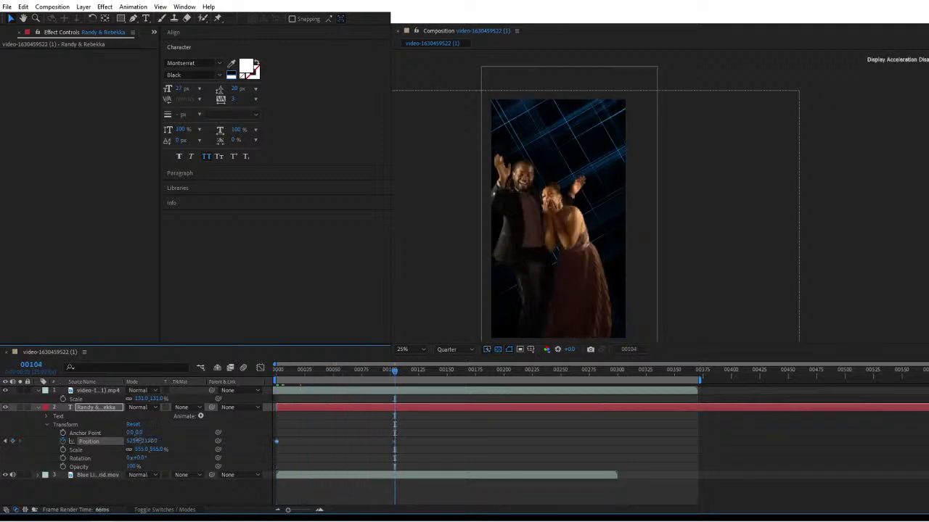
mouse_move(138, 440)
left_mouse_down()
mouse_move(167, 440)
mouse_move(142, 440)
left_mouse_up()
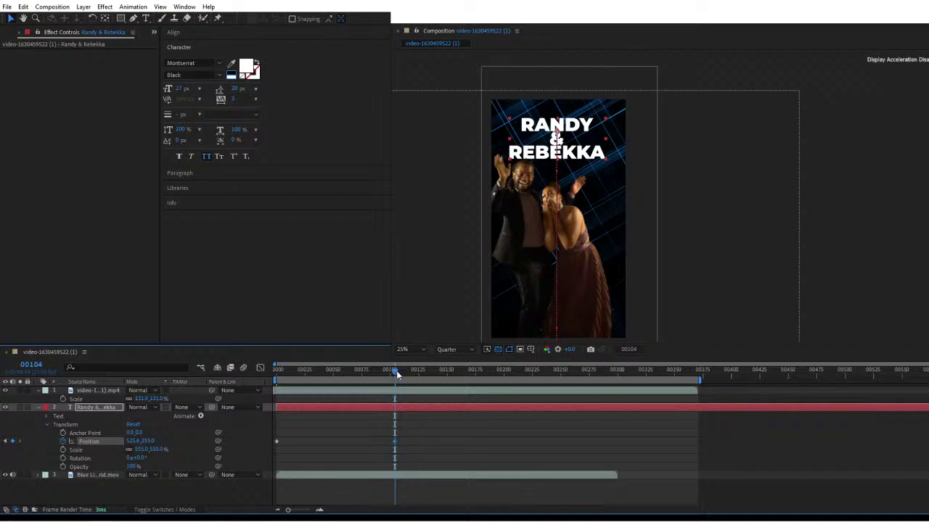
left_click_drag(383, 374, 241, 392)
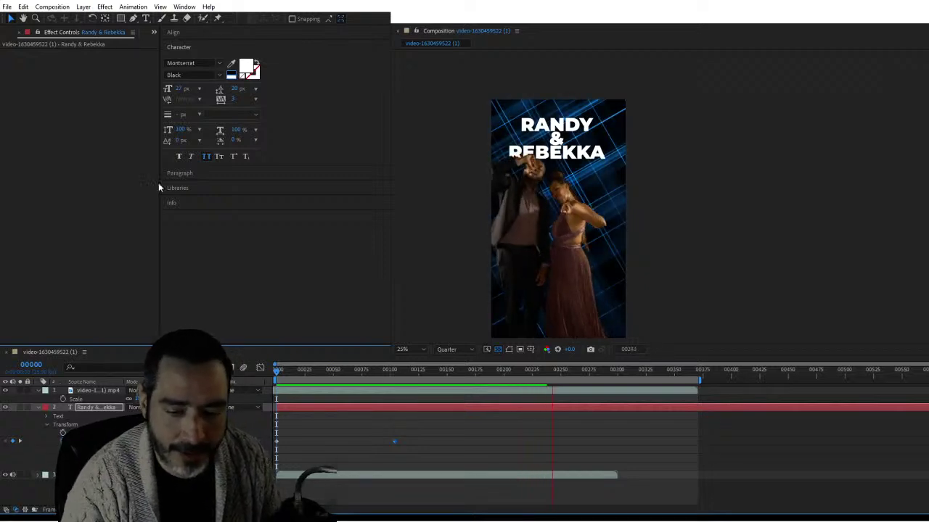
key("space")
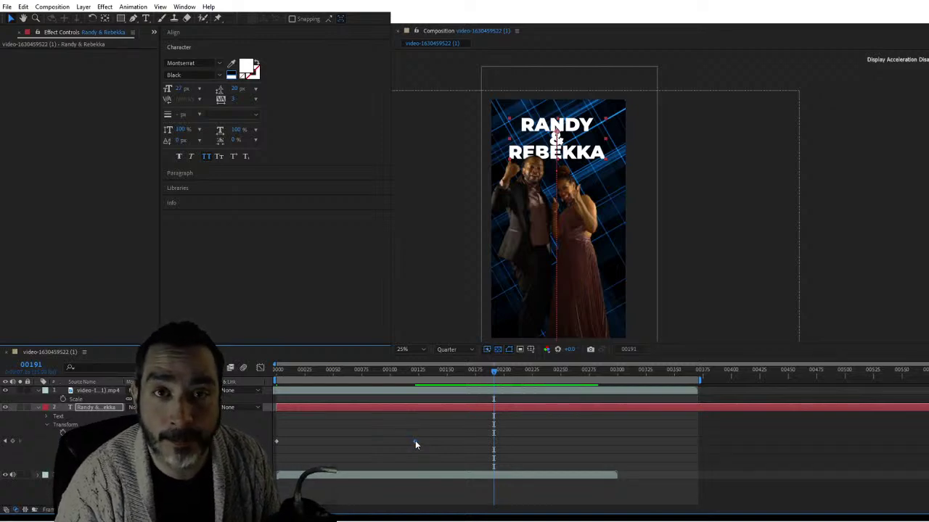
left_click(411, 370)
left_click_drag(411, 370, 339, 376)
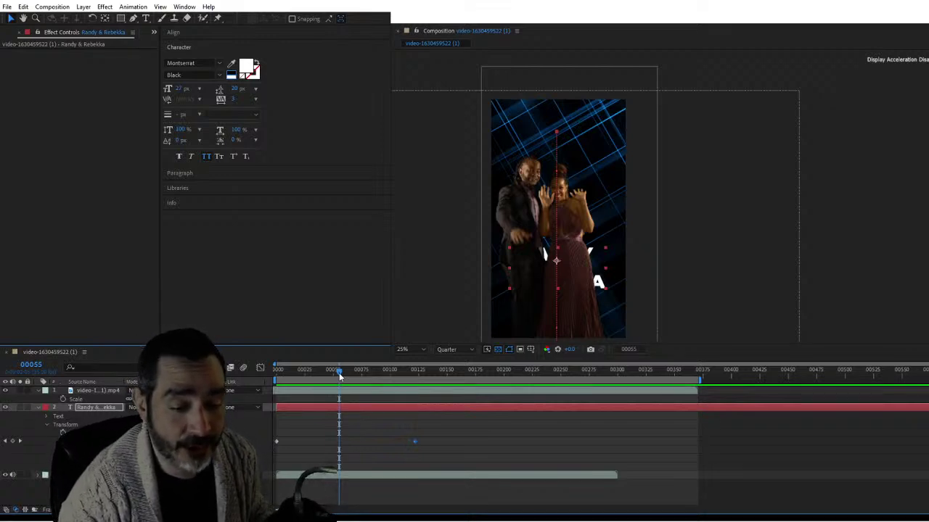
key("Page_Up")
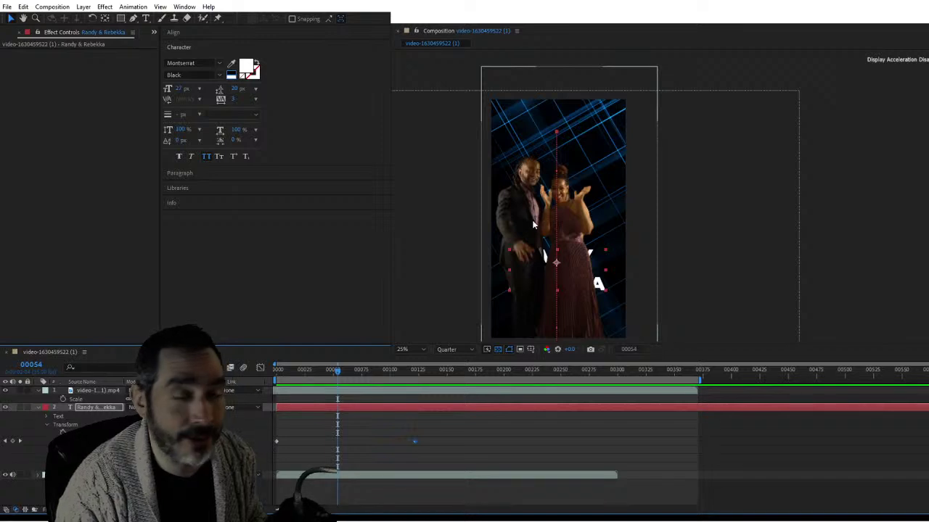
left_click_drag(337, 371, 403, 377)
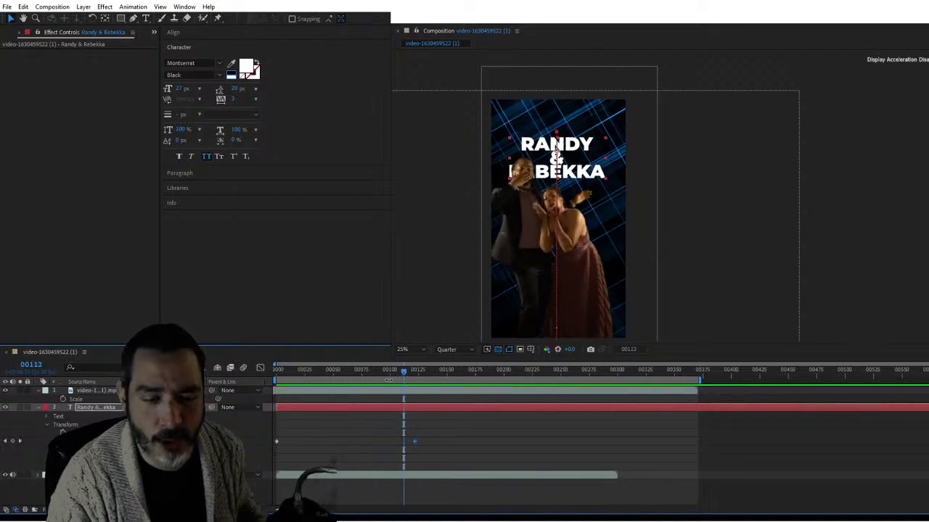
Create a full-size black solid named LIGHT and move it to the top of the stack.
left_click(38, 407)
key("u")
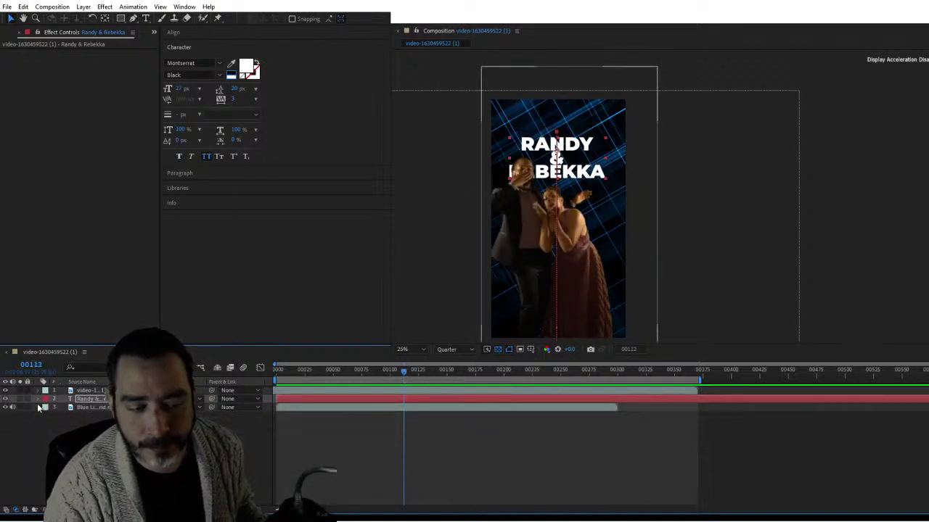
right_click(86, 463)
mouse_move(109, 336)
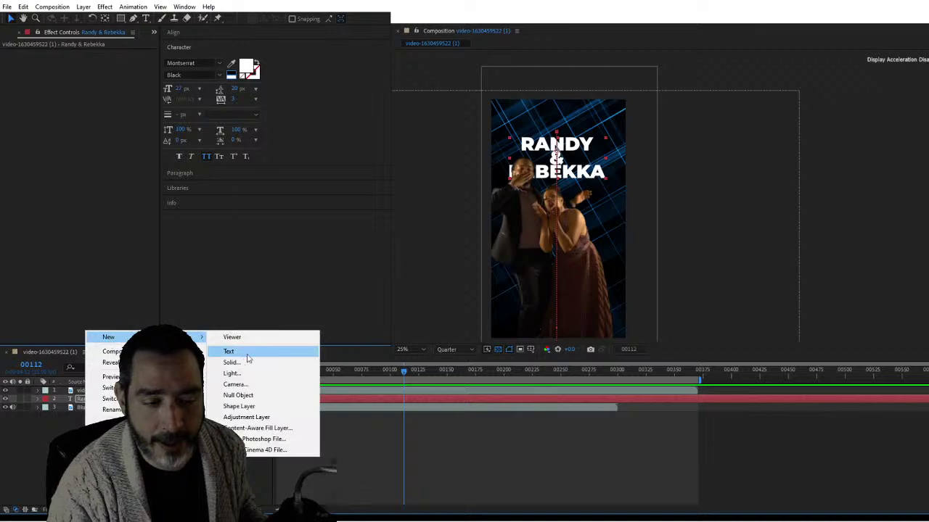
left_click(236, 362)
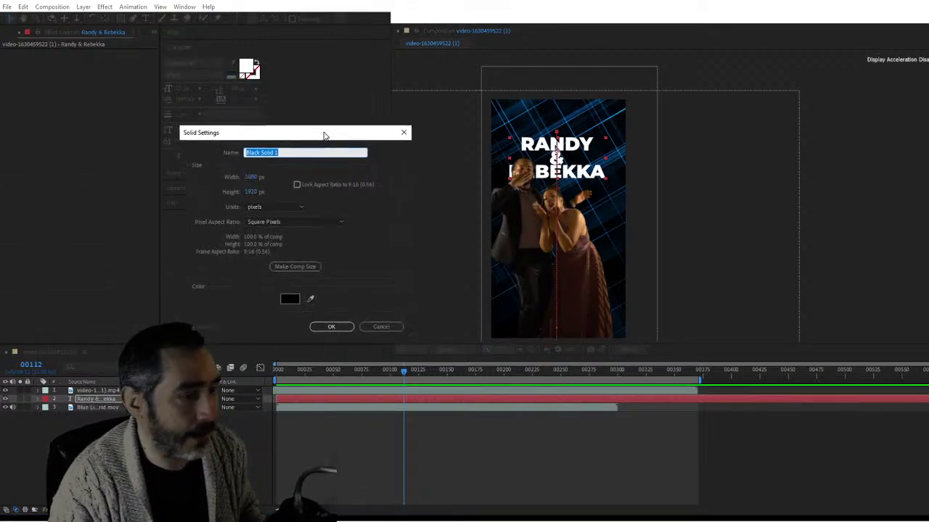
left_click_drag(324, 136, 337, 116)
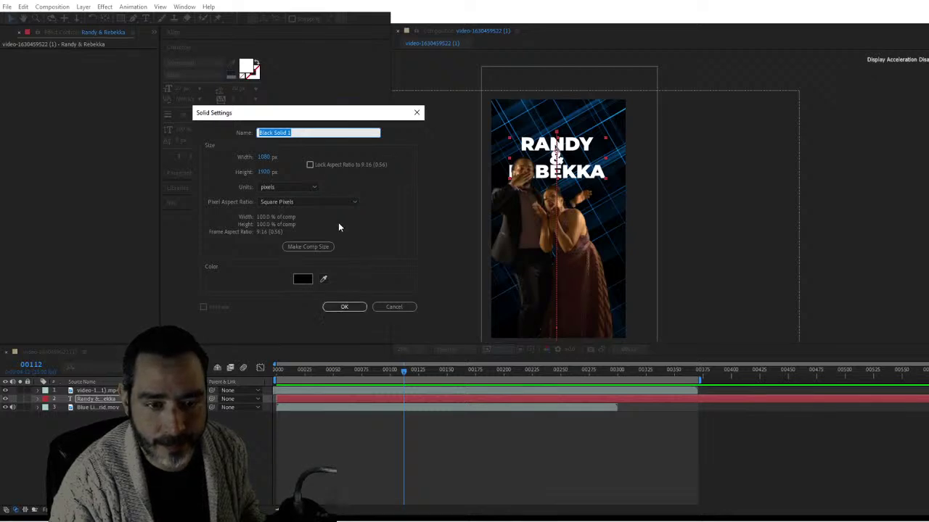
type("LIG")
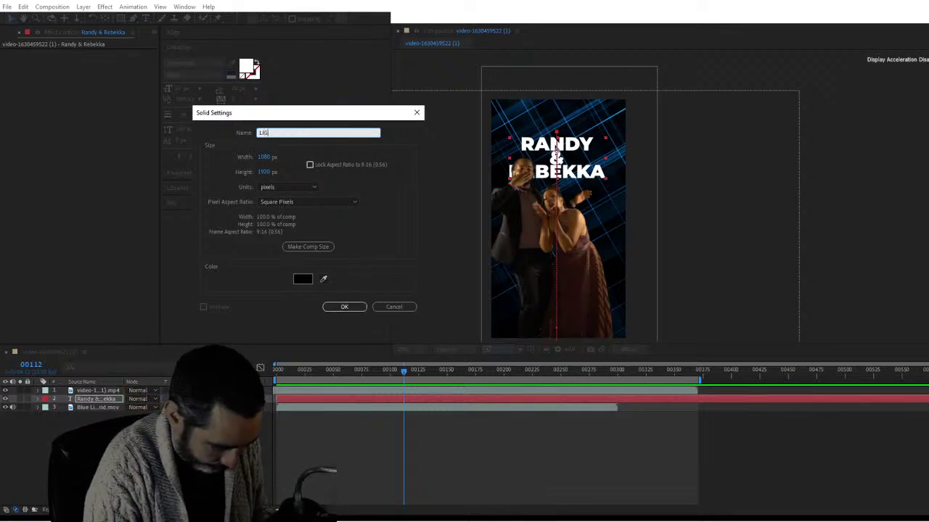
type("HT")
key("Return")
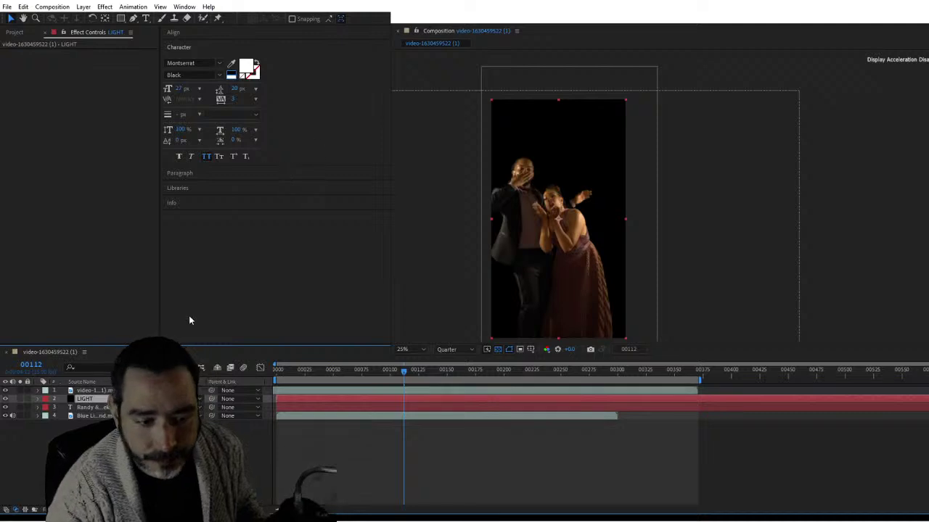
key("ctrl+bracketright")
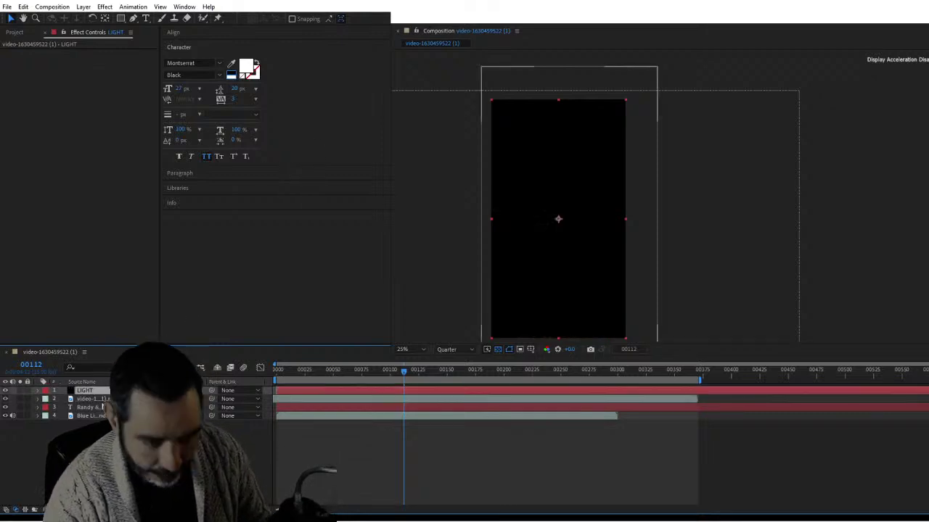
Apply the Lux effect to the LIGHT layer.
right_click(112, 392)
left_click(100, 393)
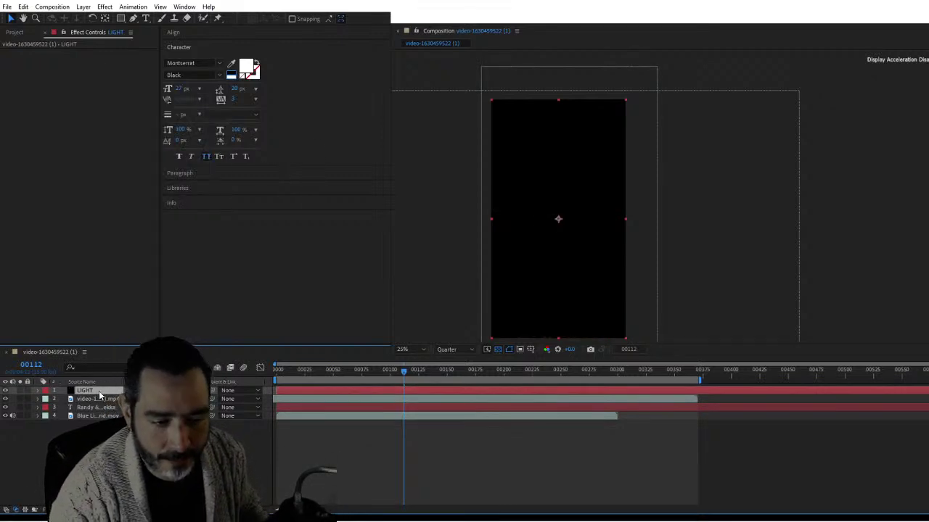
key("ctrl+space")
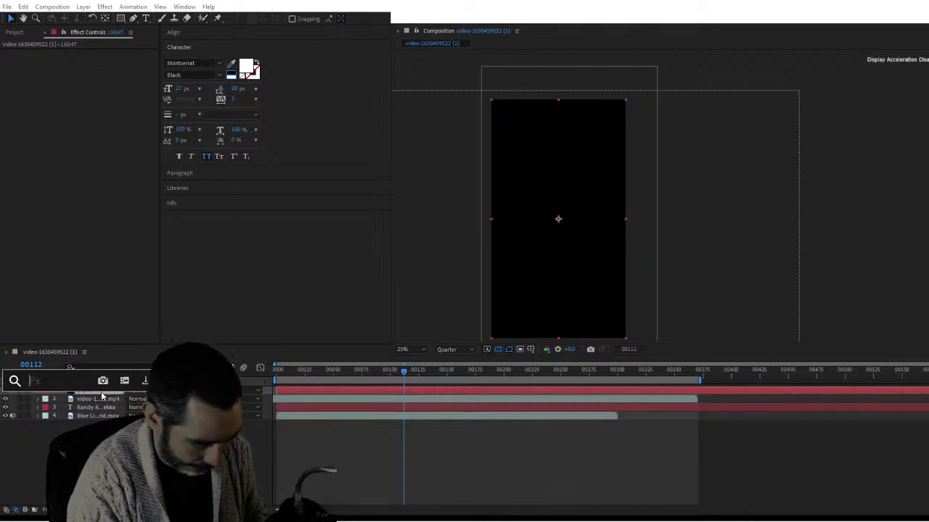
type("lux")
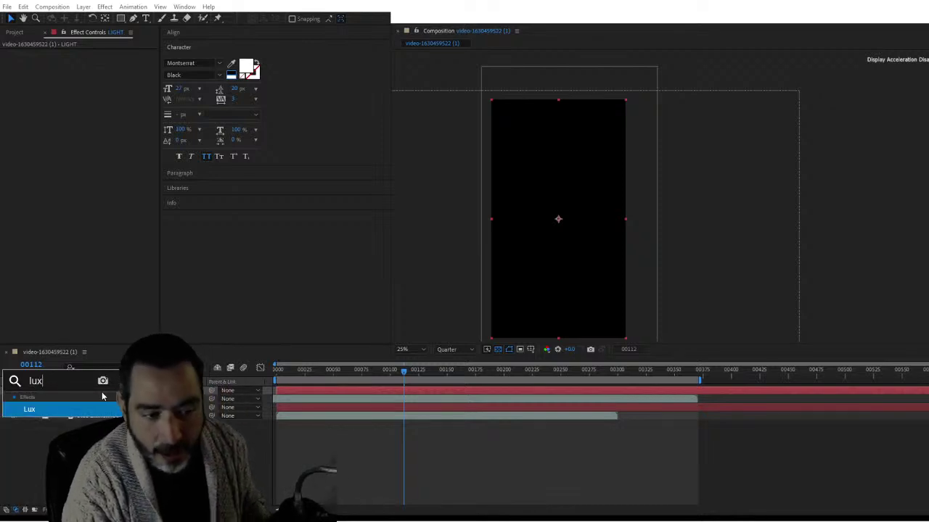
left_click(43, 411)
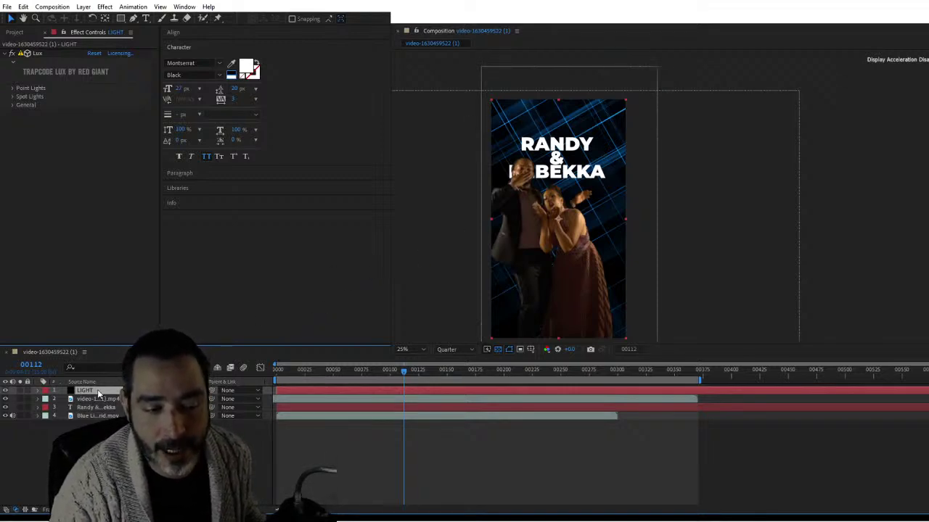
Add a new white spot light layer, Spot Light 1.
right_click(129, 390)
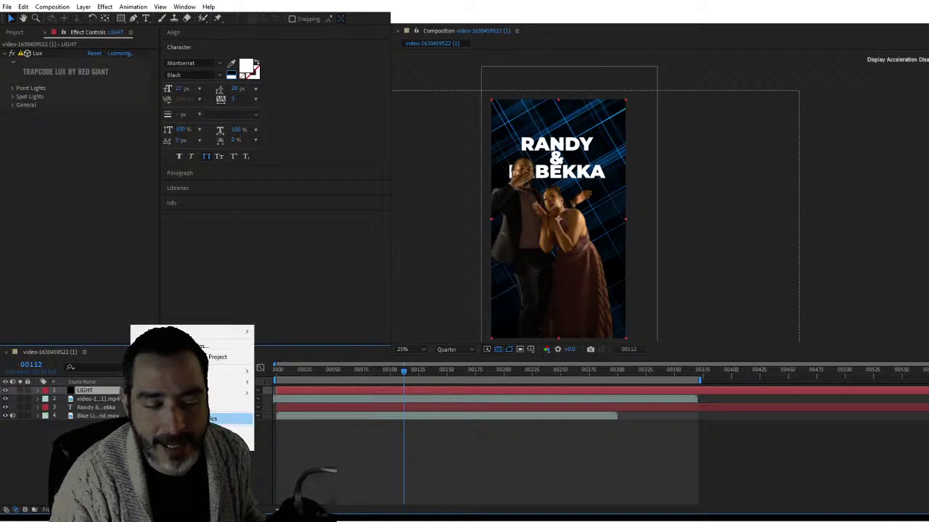
mouse_move(239, 332)
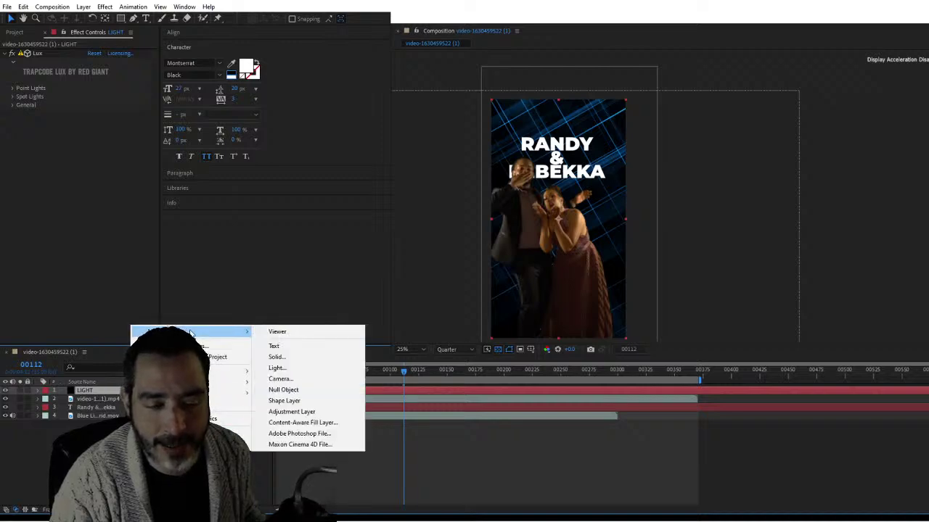
left_click(282, 368)
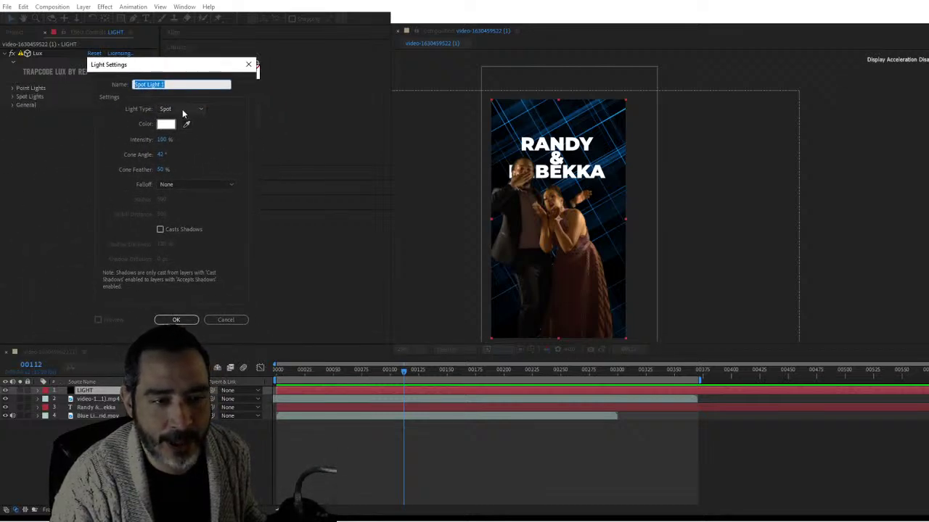
left_click(184, 324)
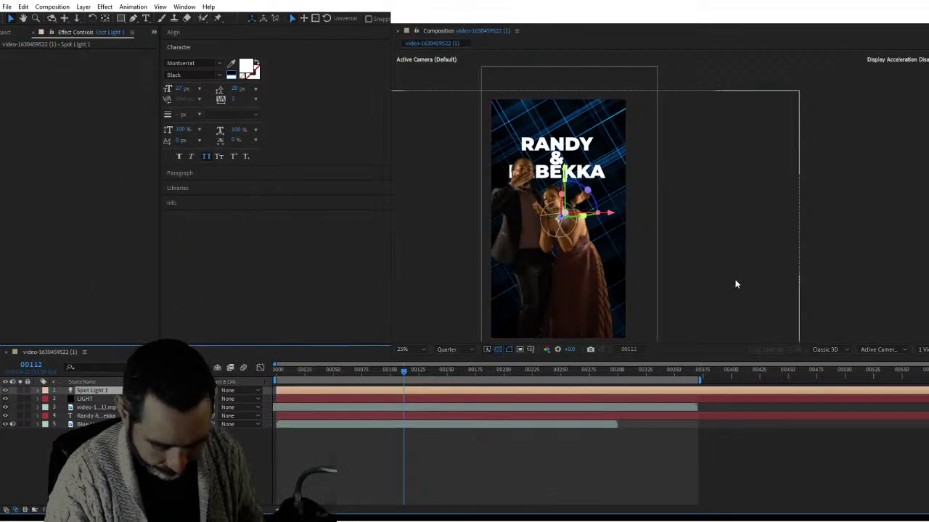
Raise Spot Light 1 above the top of the frame and aim its target down at the couple.
key("period")
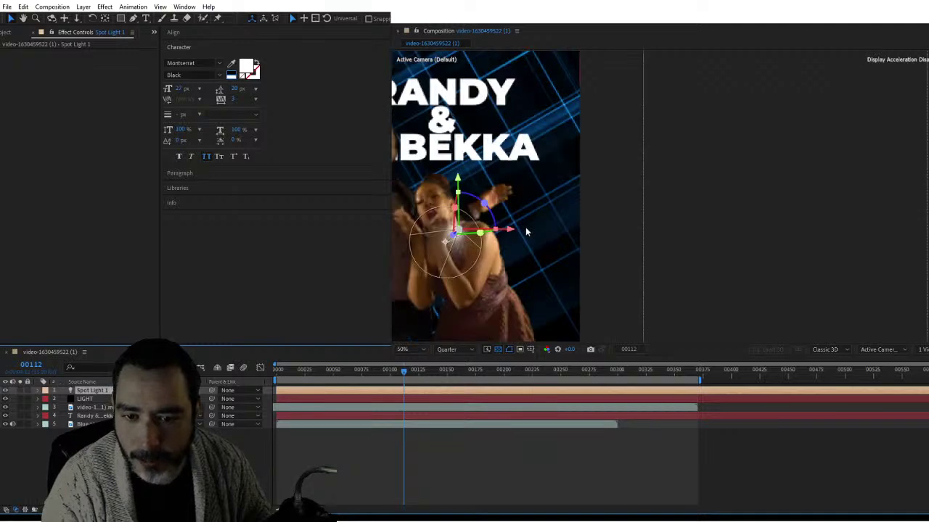
key("comma")
key("period")
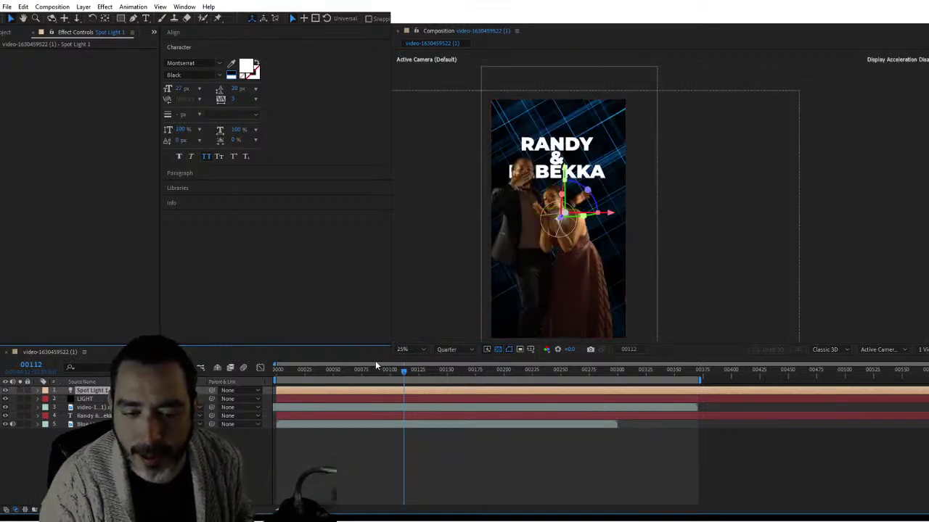
left_click_drag(373, 345, 382, 381)
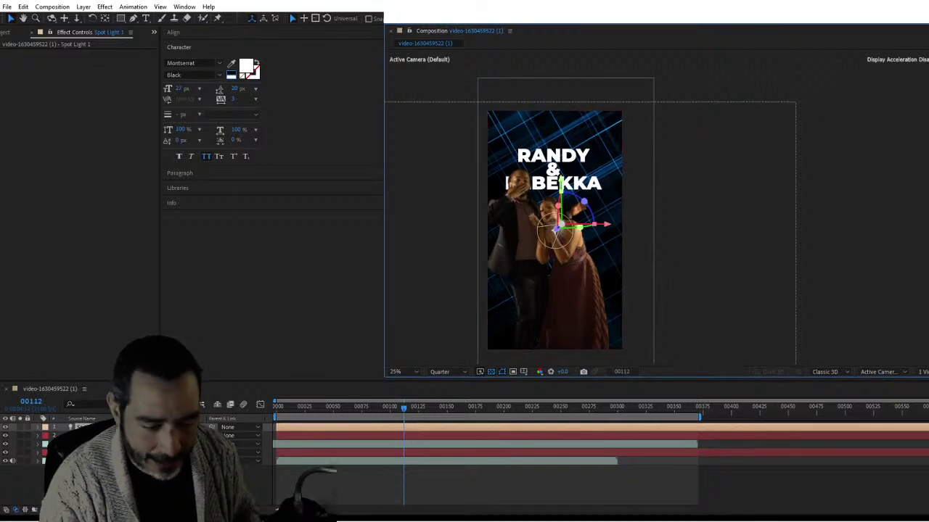
left_click(382, 382)
key("shift+Up")
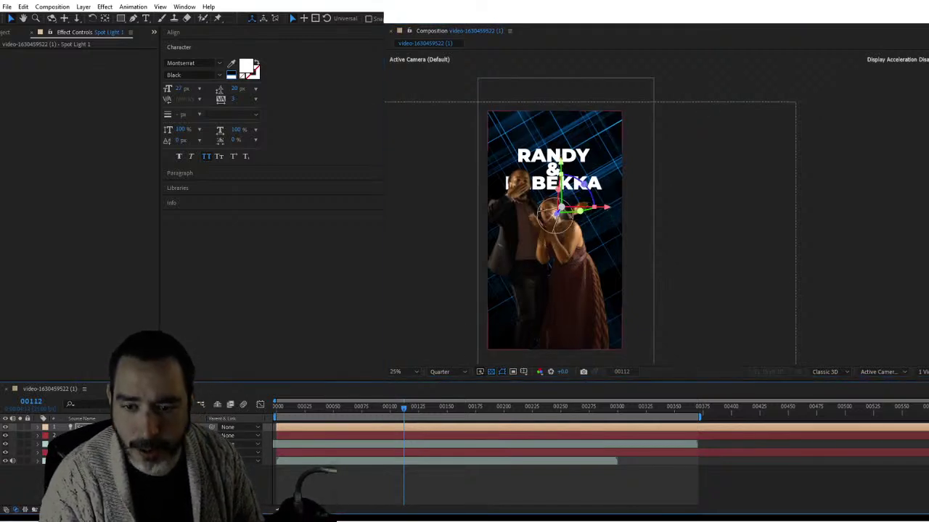
key("shift+Up")
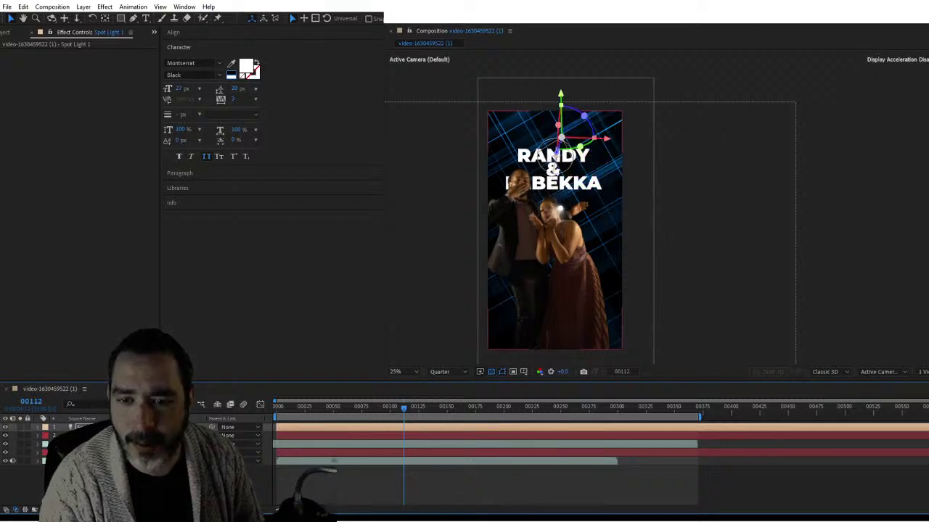
key("shift+Up")
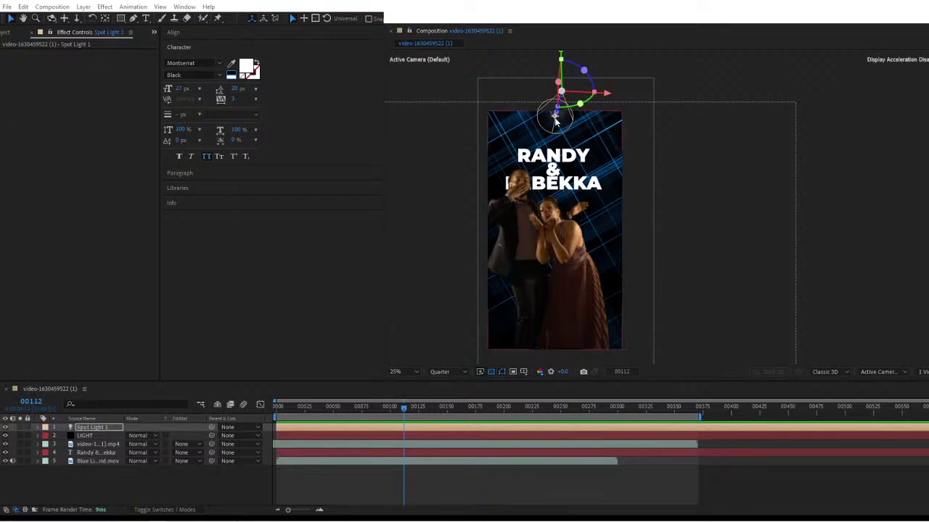
left_click_drag(556, 122, 546, 265)
Turn on the 3D Layer switch for the couple's video, leaving the title layer 2D.
left_click(92, 484)
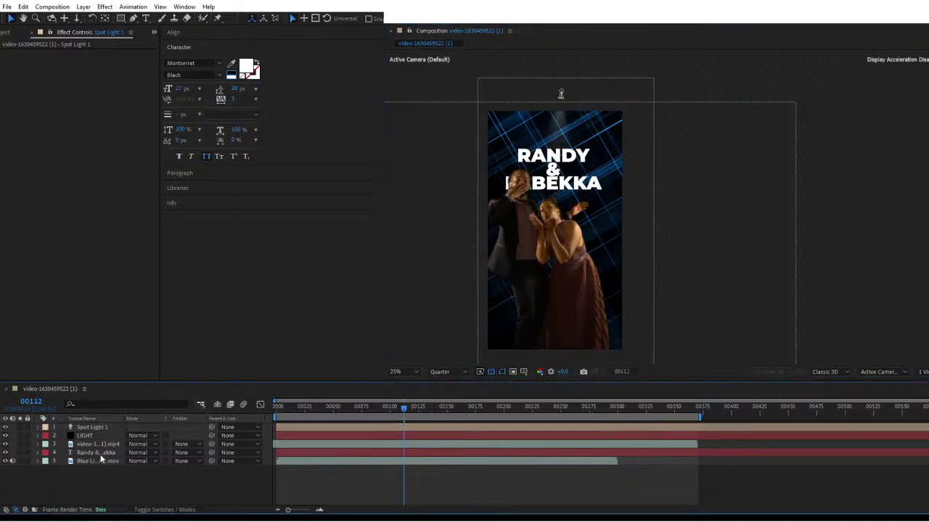
left_click(100, 453)
left_click(166, 510)
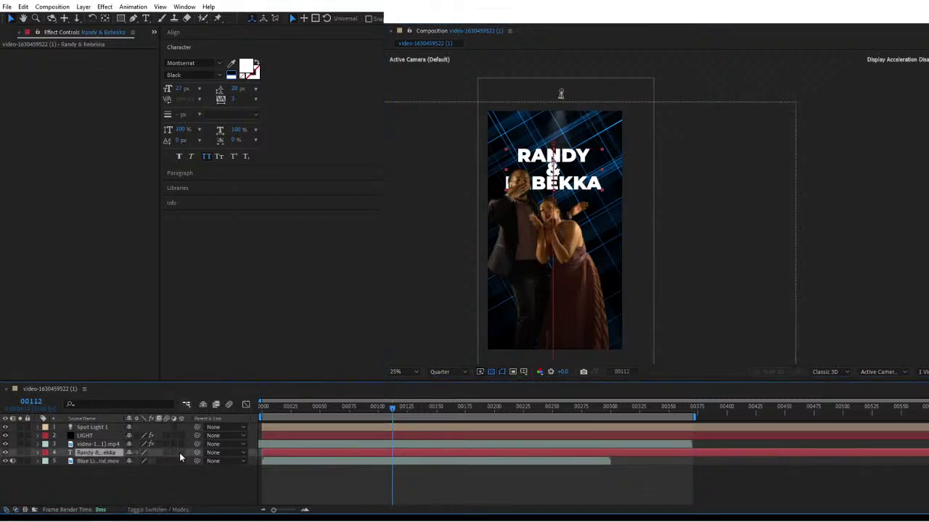
left_click(181, 453)
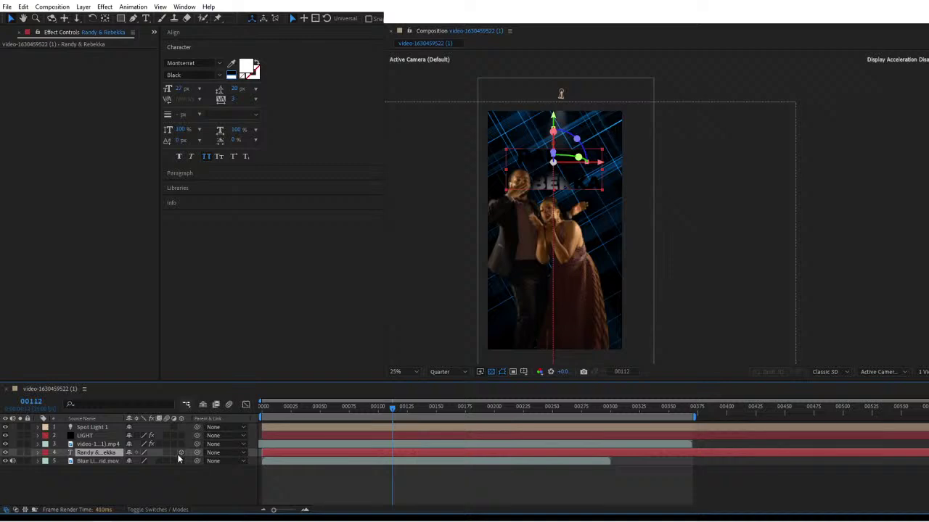
left_click(181, 453)
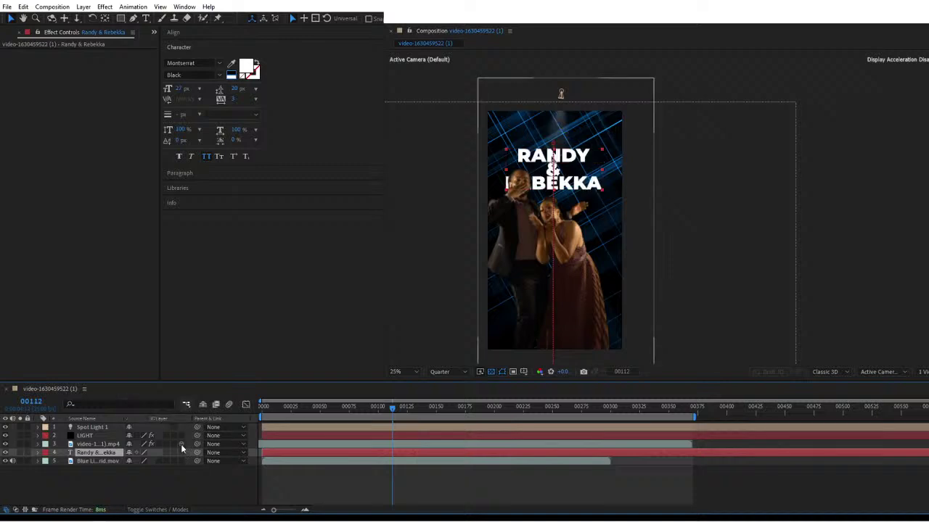
left_click(182, 444)
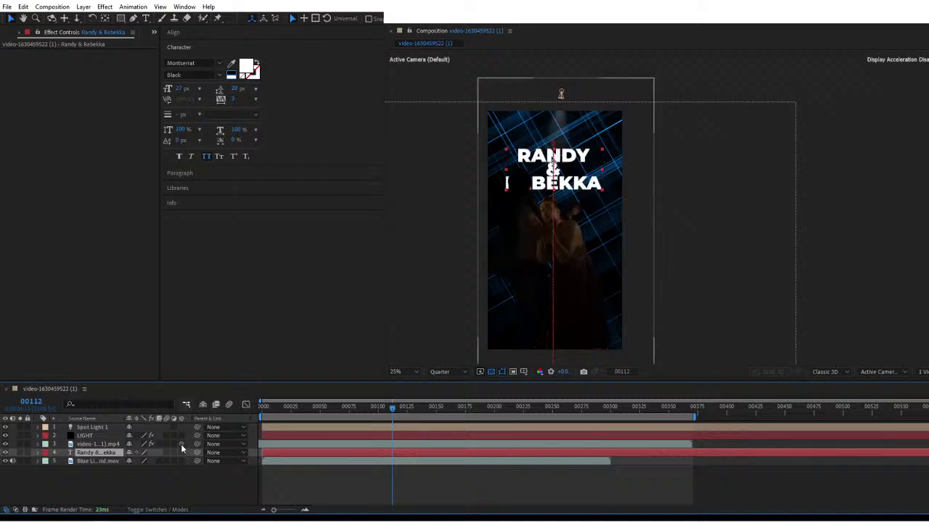
Re-aim Spot Light 1's point of interest up to just below the title.
left_click(560, 94)
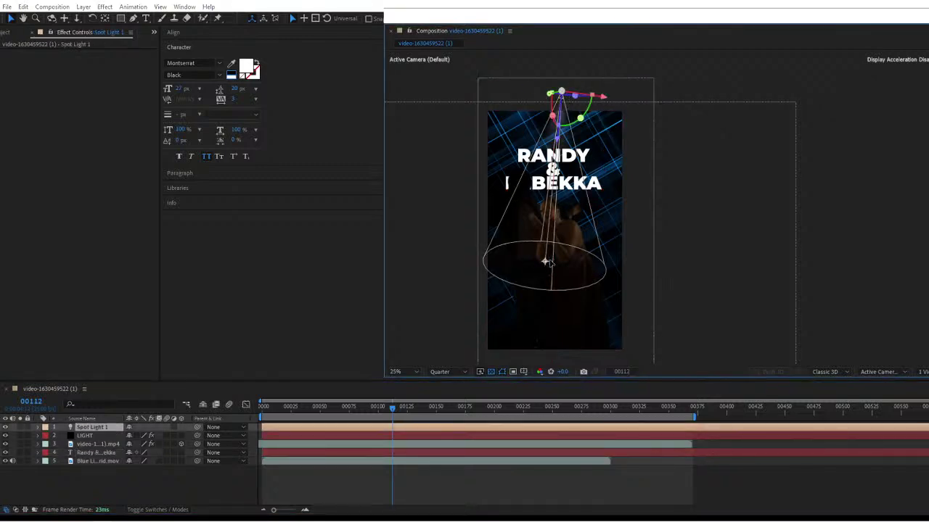
left_click_drag(544, 261, 542, 206)
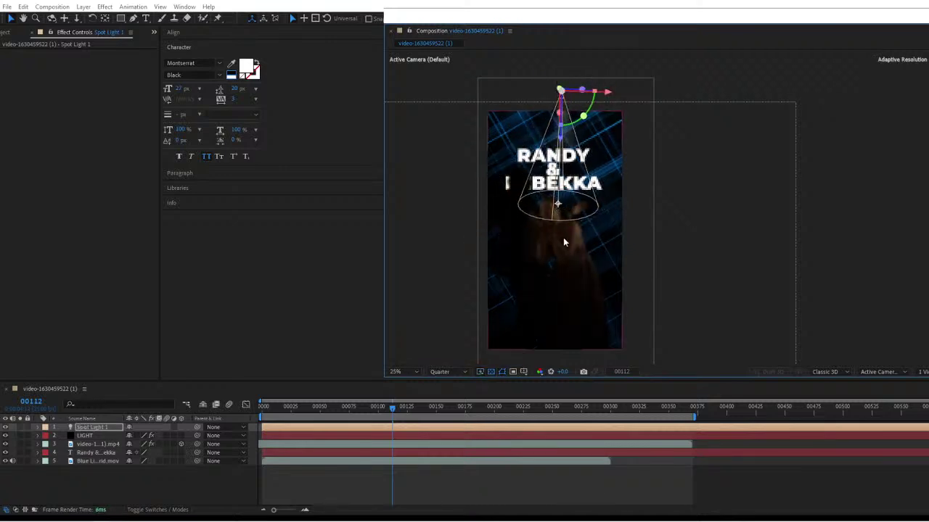
key("period")
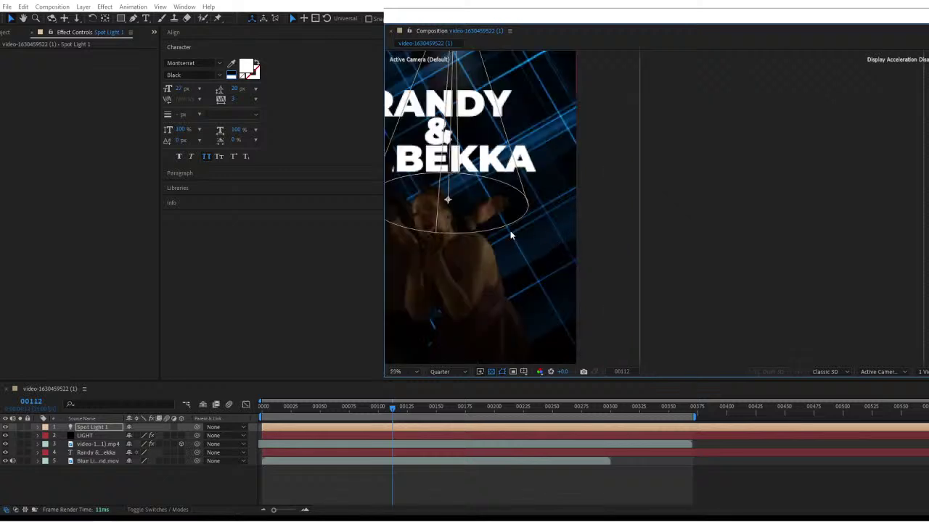
key("comma")
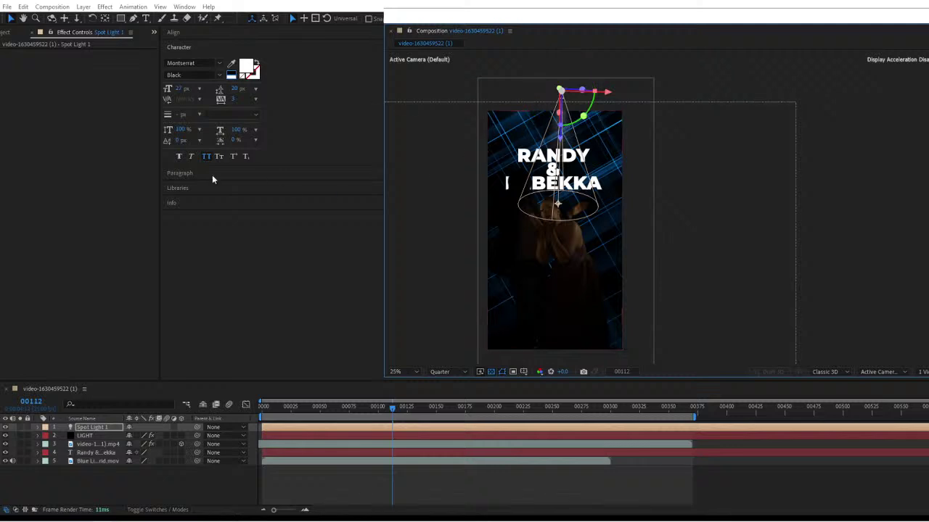
left_click(95, 428)
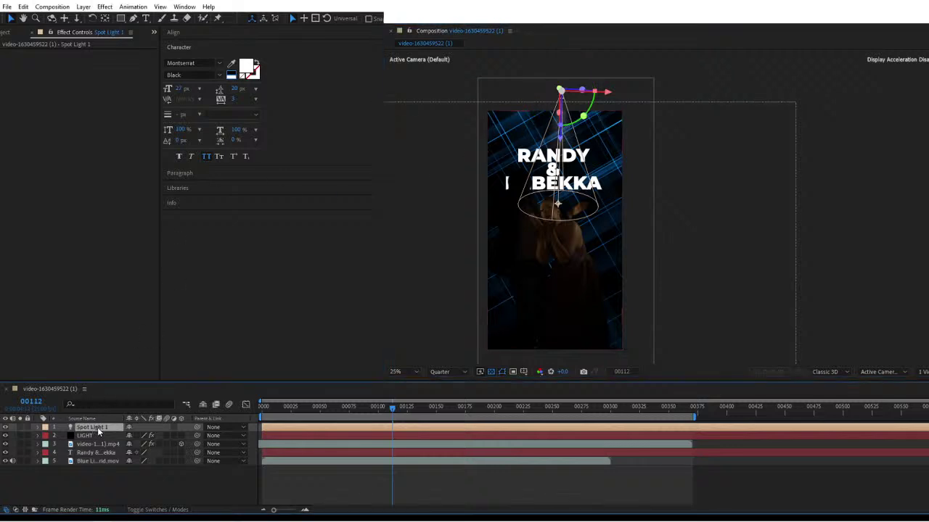
Duplicate the spot light as Spot Light 2 and aim it at the dancer's face.
key("ctrl+d")
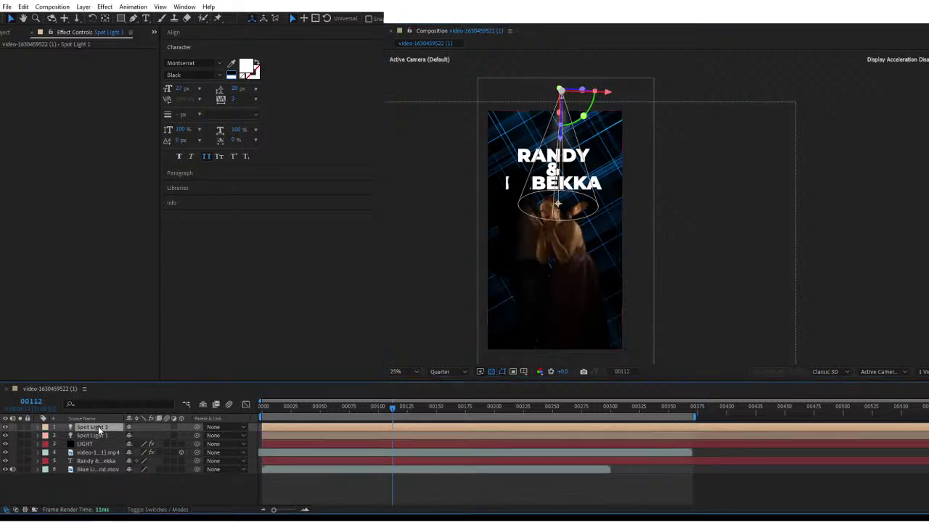
key("Return")
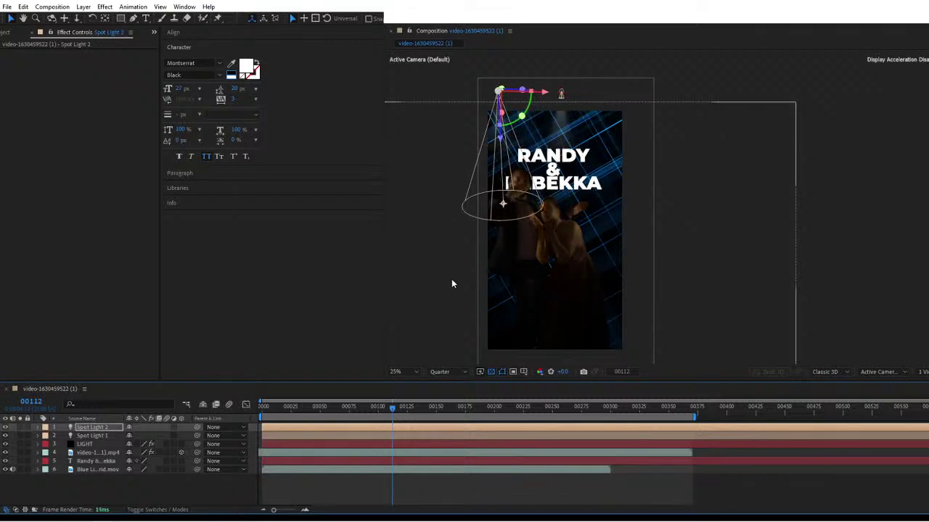
mouse_move(503, 206)
left_mouse_down()
mouse_move(551, 203)
mouse_move(495, 203)
mouse_move(530, 205)
mouse_move(513, 202)
left_mouse_up()
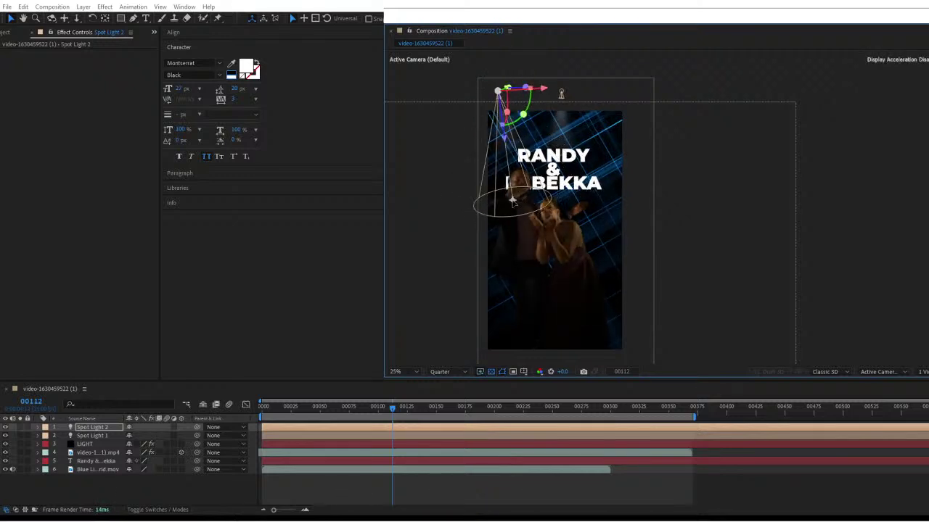
Duplicate Spot Light 1 as Spot Light 3, slide it right, and aim it across the title.
left_click(561, 93)
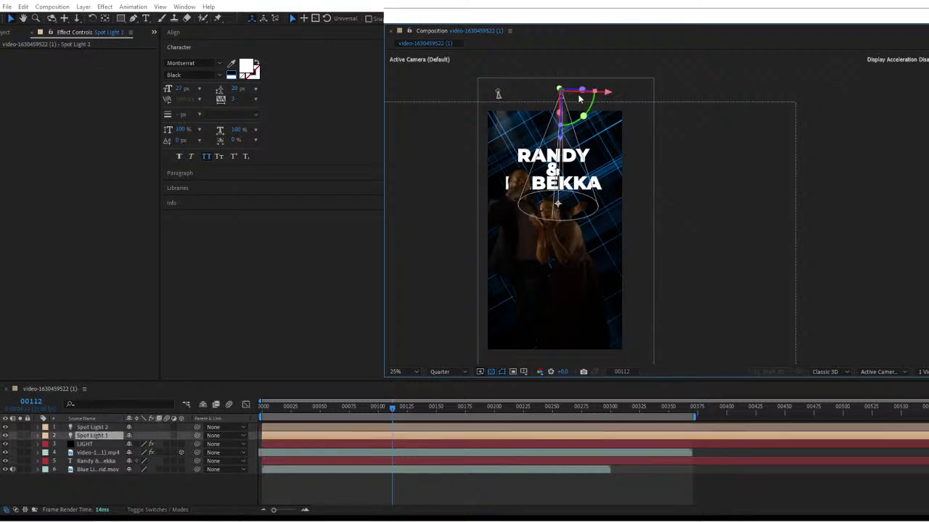
key("ctrl+d")
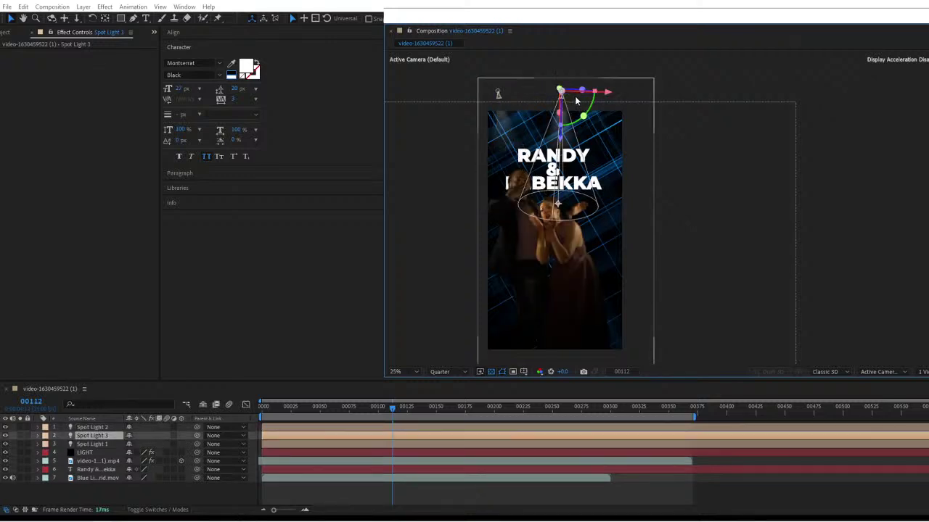
key("shift+Right")
key("shift+Right")
key("shift+Right")
key("shift+Right")
key("shift+Right")
key("shift+Right")
key("shift+Right")
key("shift+Right")
key("shift+Right")
key("shift+Right")
key("shift+Right")
key("shift+Right")
key("shift+Right")
key("shift+Right")
key("shift+Right")
key("shift+Right")
key("shift+Right")
key("shift+Right")
key("shift+Right")
key("shift+Right")
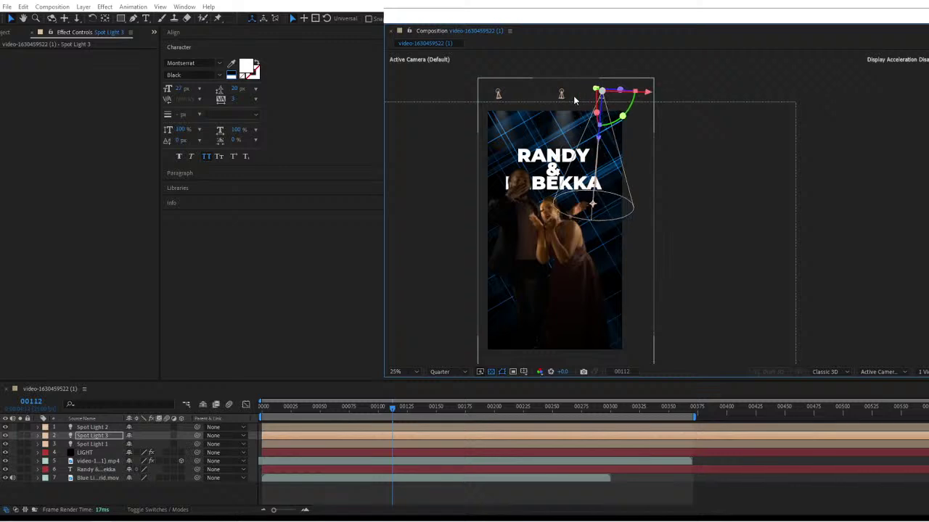
key("shift+Right")
key("shift+Right")
key("shift+Right")
key("shift+Right")
key("shift+Right")
key("shift+Right")
key("shift+Right")
key("shift+Right")
key("shift+Right")
key("shift+Right")
key("shift+Right")
key("shift+Right")
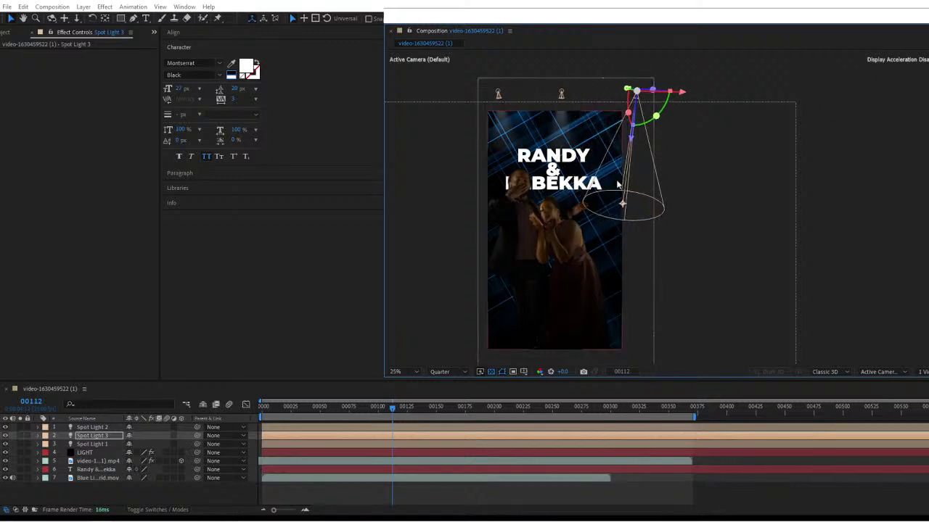
left_click_drag(622, 207, 599, 195)
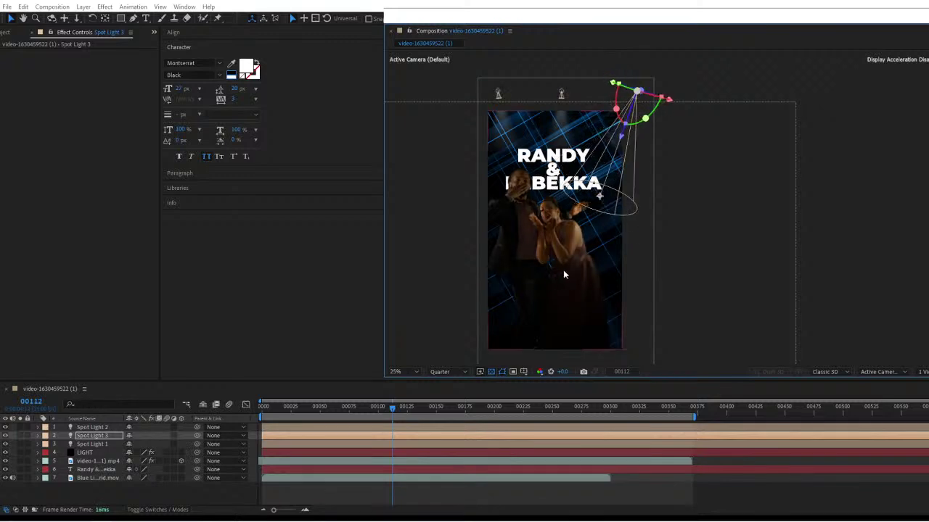
Move Spot Light 2 further left and re-aim its cone up and to the right.
key("period")
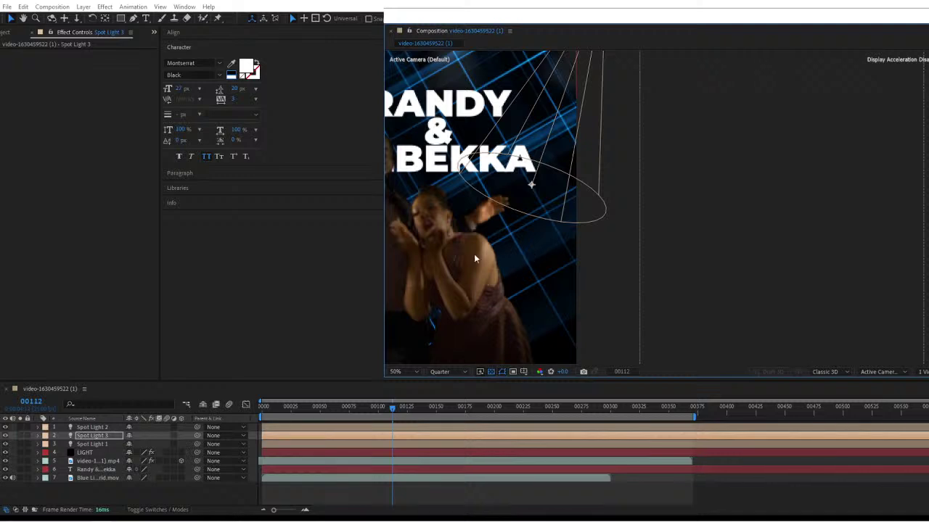
left_click_drag(474, 259, 614, 212)
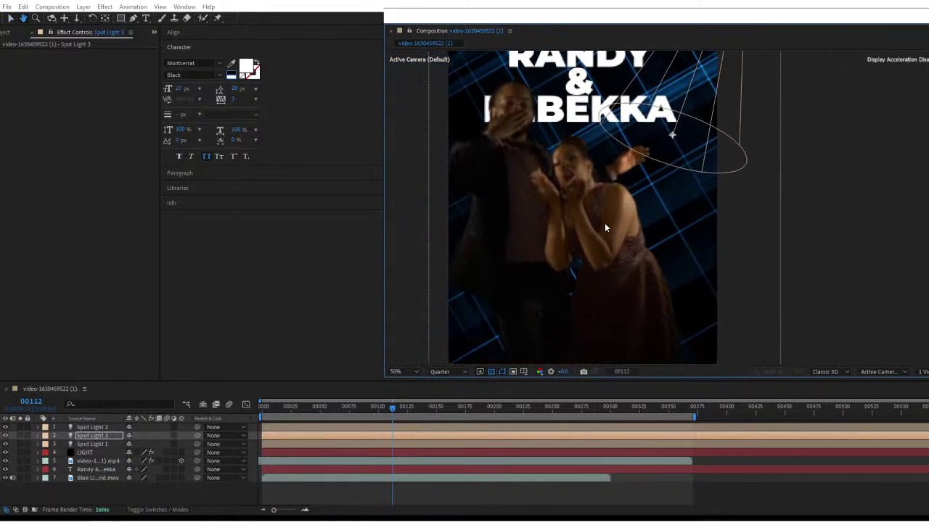
key("comma")
key("period")
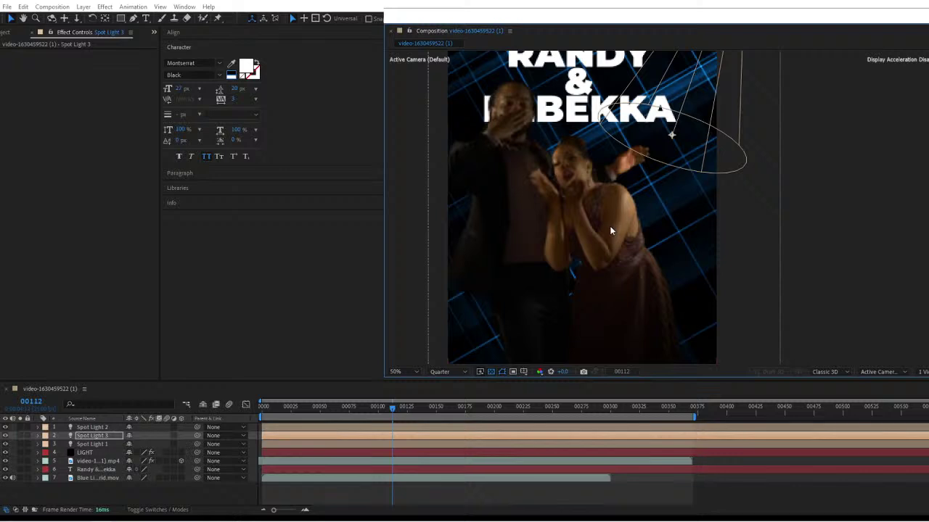
key("comma")
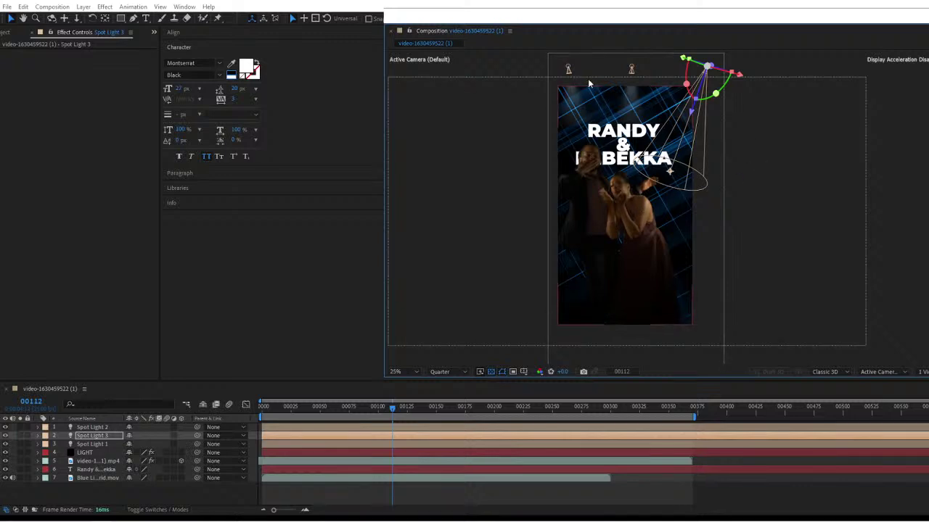
left_click(570, 65)
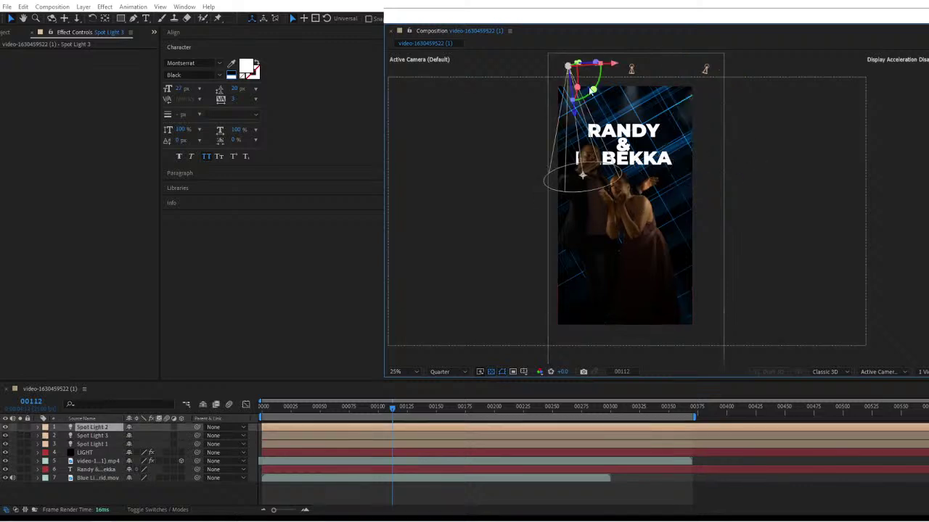
left_click_drag(596, 105, 555, 106)
left_click_drag(549, 176, 575, 147)
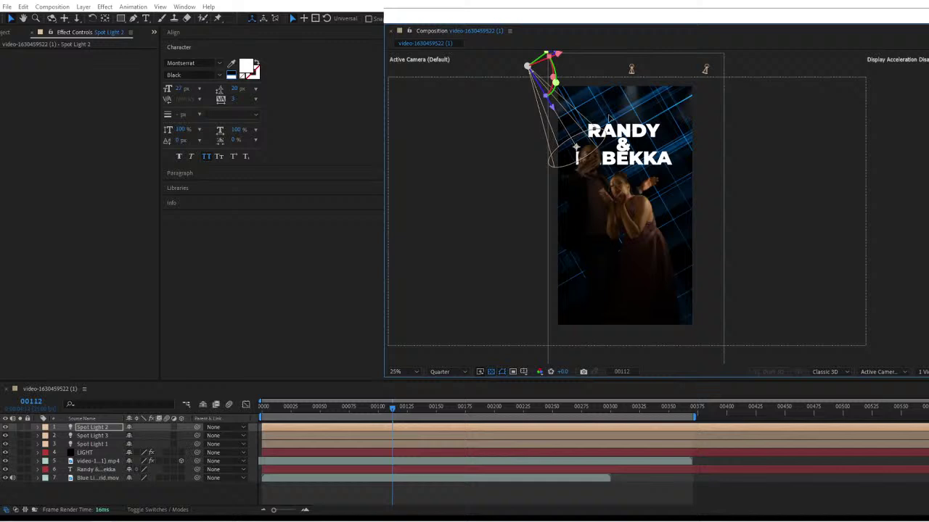
Aim Spot Light 3 up onto the title and return to the first frame.
left_click(632, 69)
left_click(706, 69)
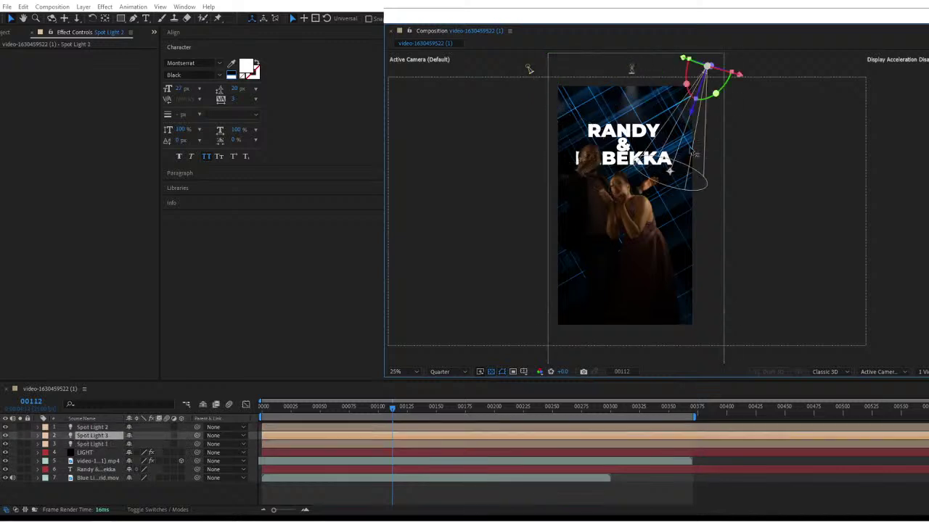
mouse_move(658, 173)
left_mouse_down()
mouse_move(616, 187)
mouse_move(633, 210)
mouse_move(624, 149)
mouse_move(657, 174)
left_mouse_up()
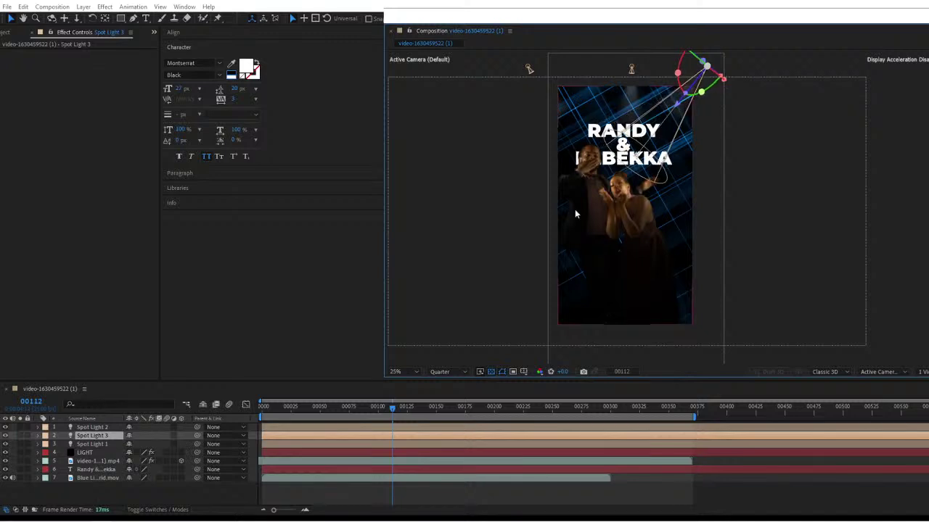
left_click_drag(382, 408, 237, 428)
Enable Point of Interest keyframes on all three spot lights at frame 0.
left_click(98, 428)
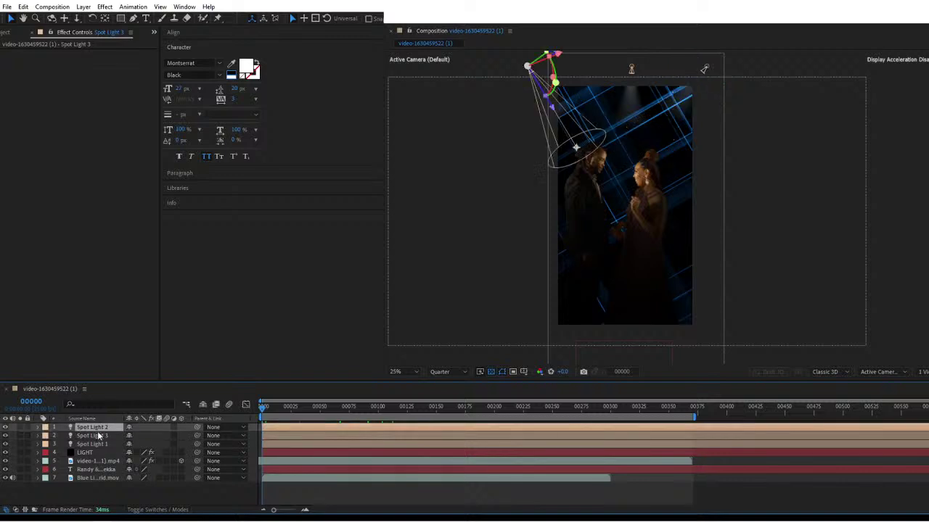
left_click(94, 445, "shift")
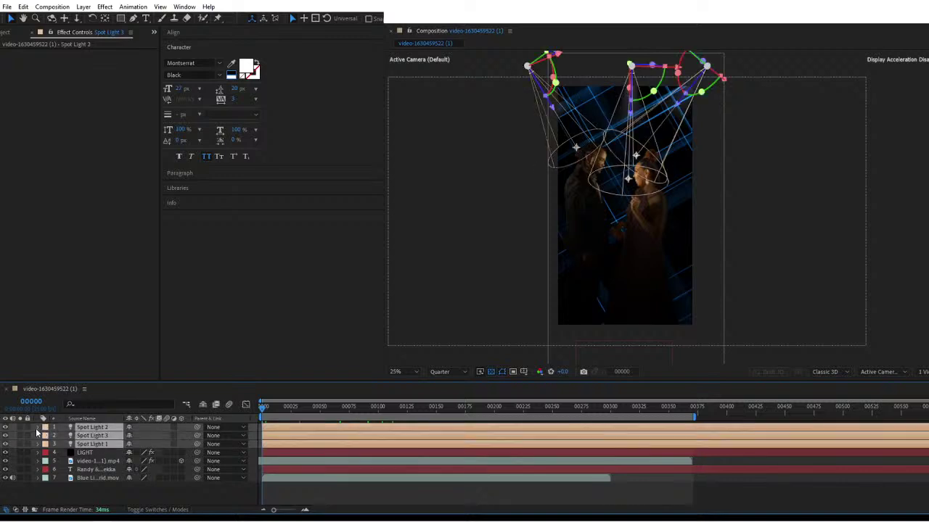
left_click(37, 434)
left_click(47, 436)
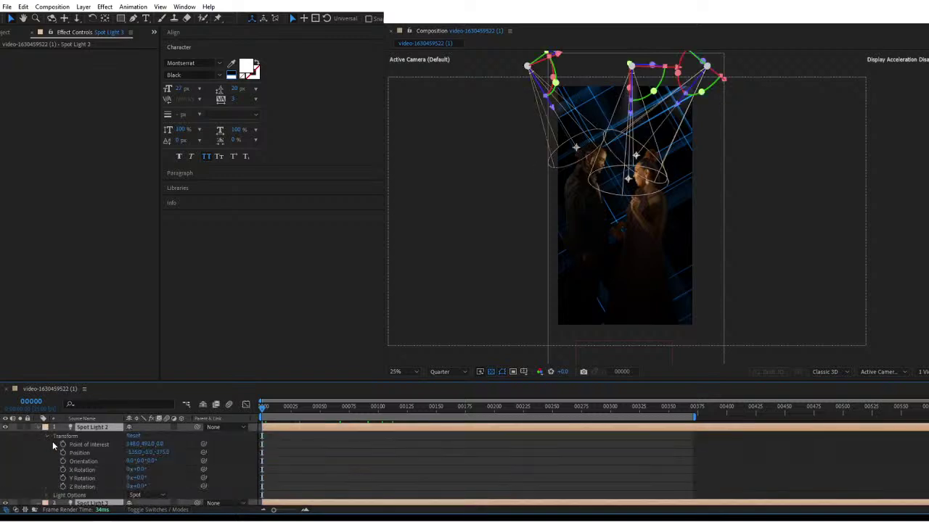
left_click(116, 444)
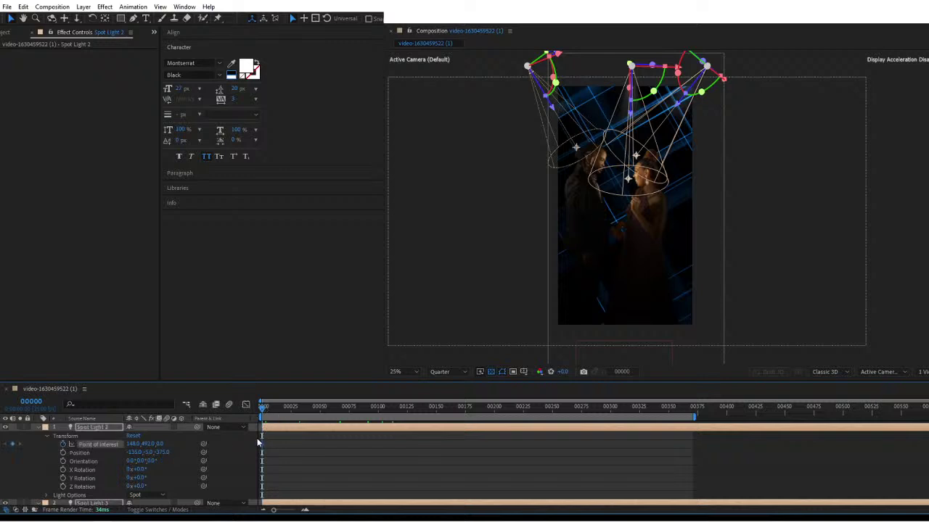
key("a")
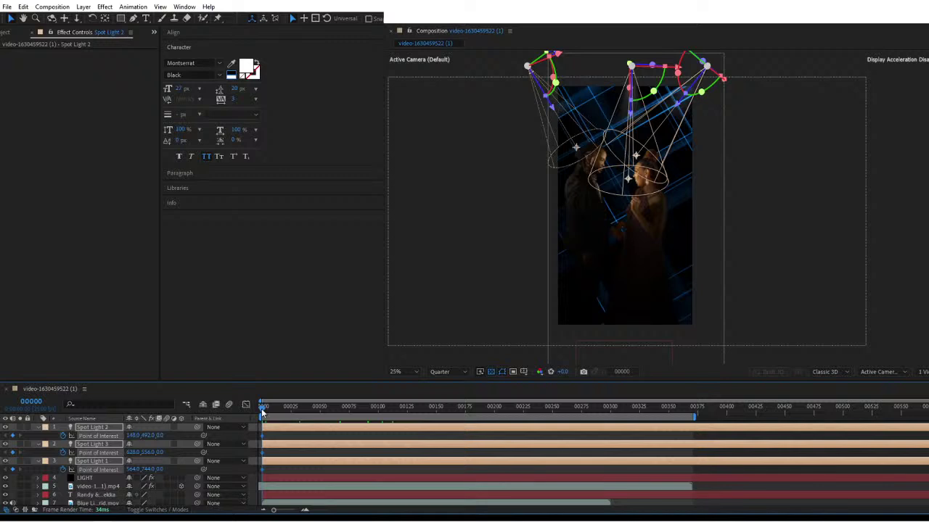
At frame 130, re-aim Spot Light 2 to the right and Spot Light 3 onto the couple.
left_click_drag(401, 412, 413, 412)
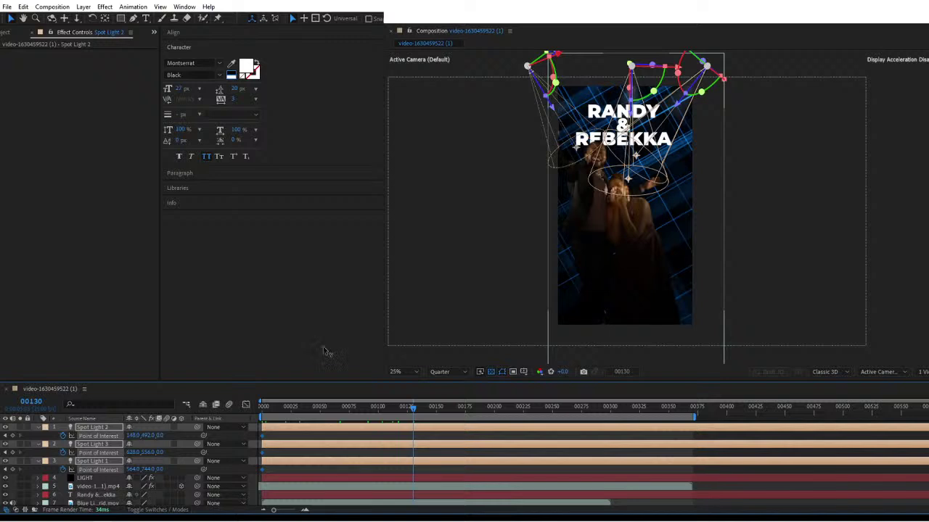
left_click(102, 485)
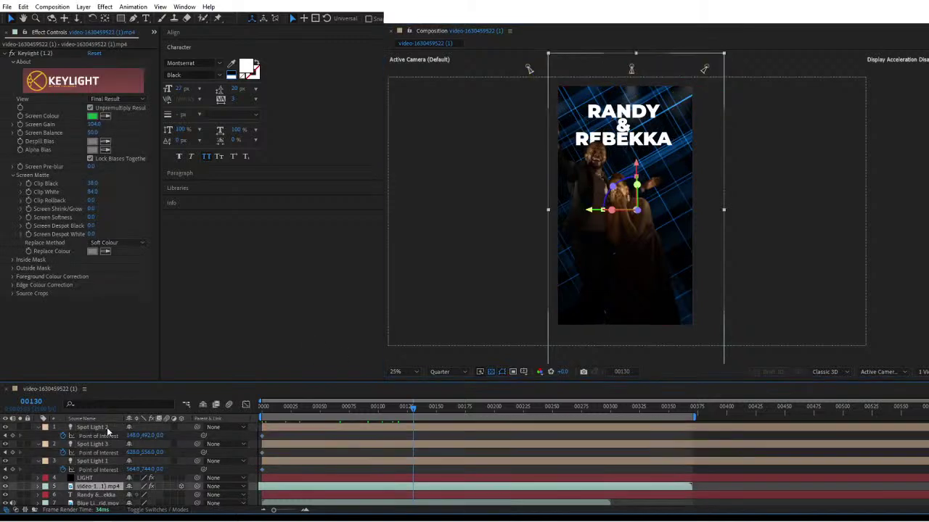
left_click(107, 427)
left_click_drag(569, 172, 590, 175)
left_click(705, 69)
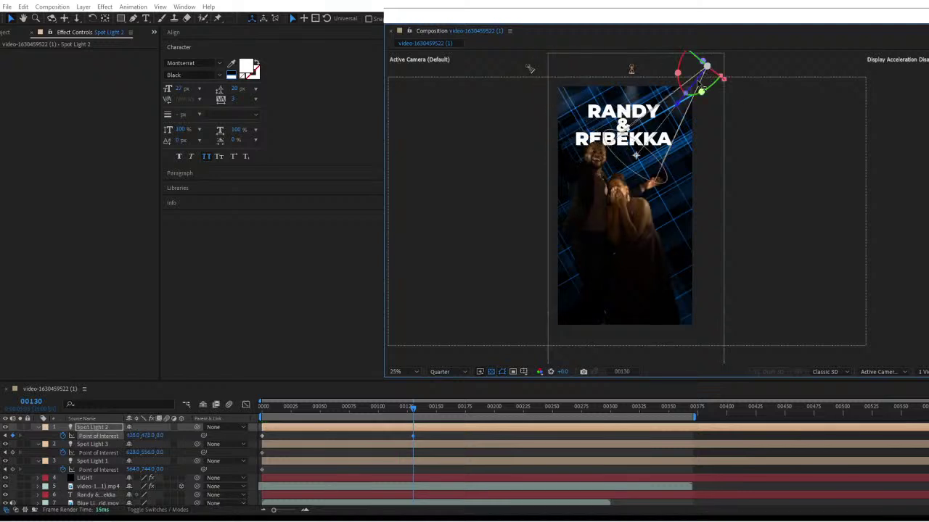
left_click_drag(636, 156, 592, 173)
left_click(630, 69)
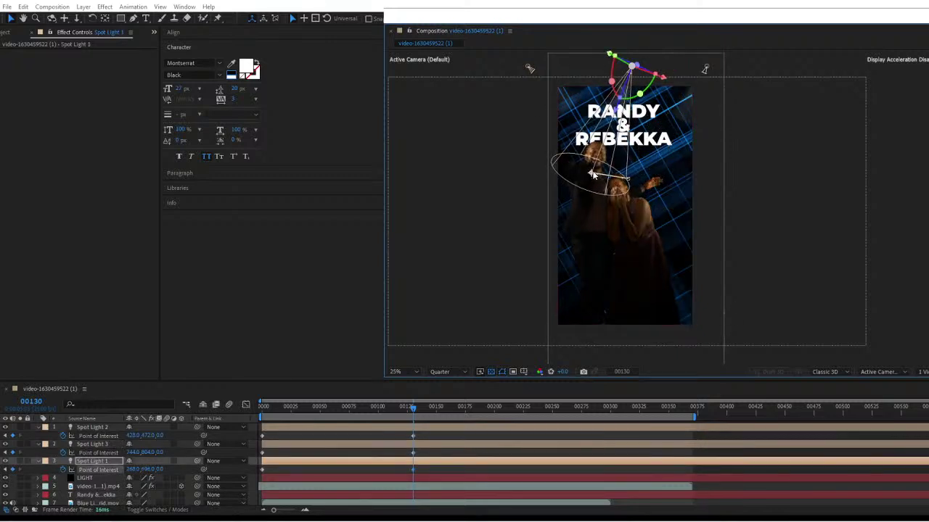
At frame 268, aim Spot Light 2 lower and Spot Light 1 right, then return to the start.
left_click_drag(414, 408, 213, 411)
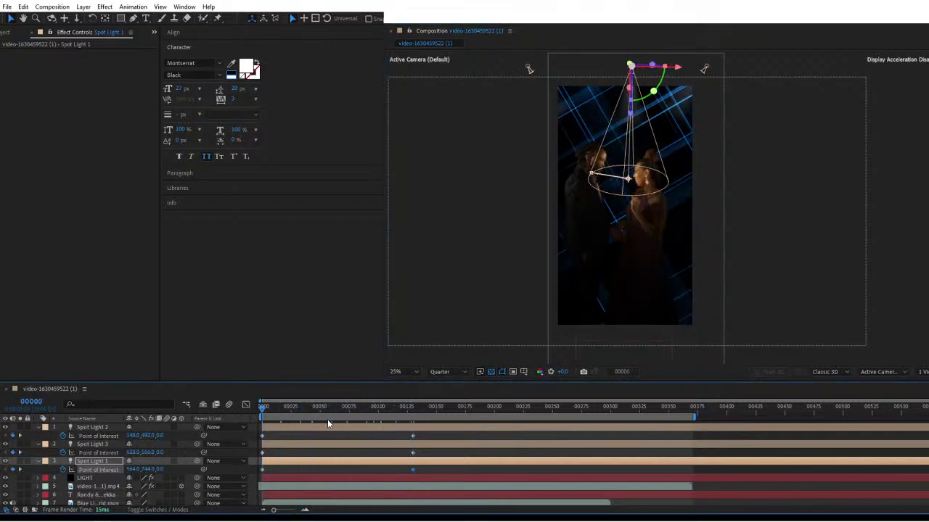
left_click_drag(327, 419, 572, 432)
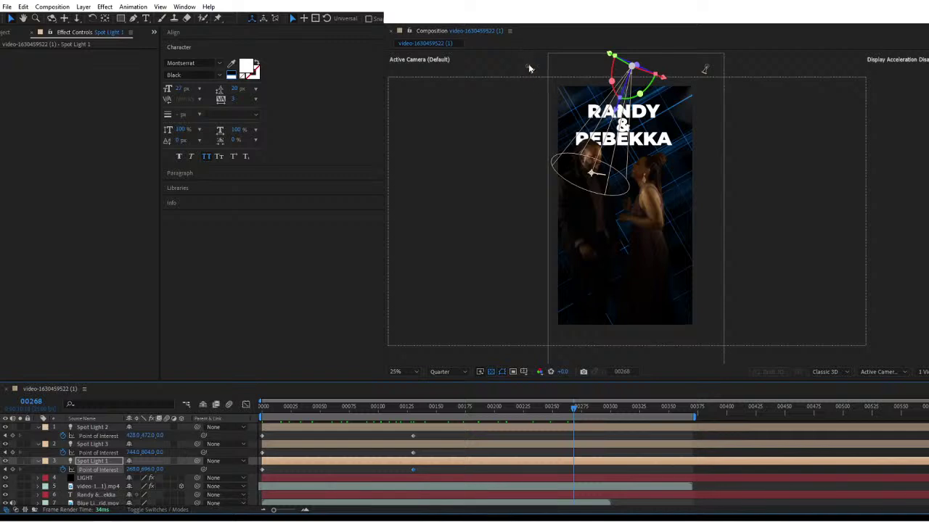
left_click(528, 69)
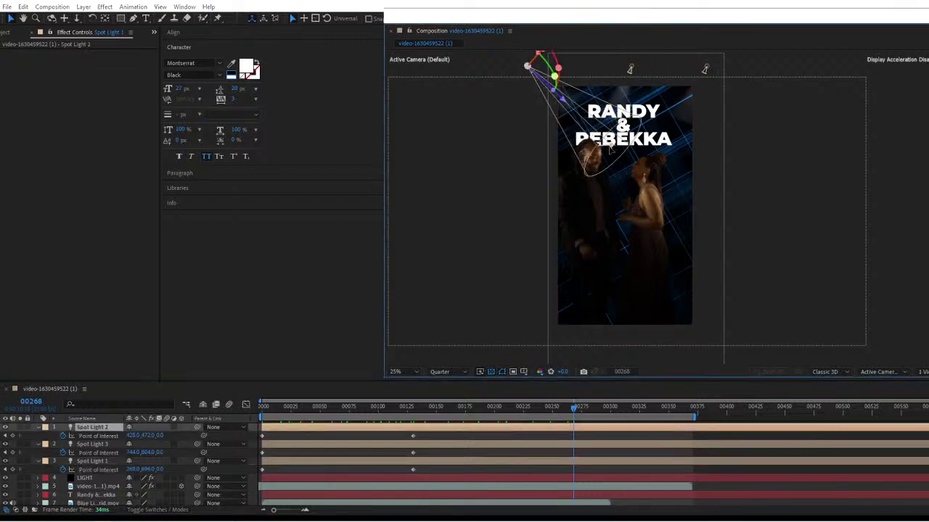
left_click_drag(610, 149, 589, 151)
left_click(630, 69)
left_click(706, 70)
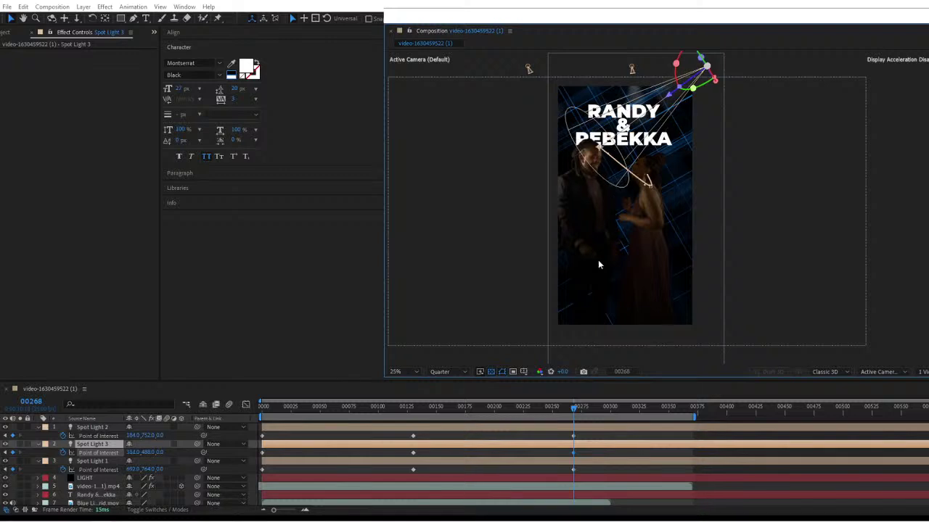
left_click_drag(572, 409, 262, 409)
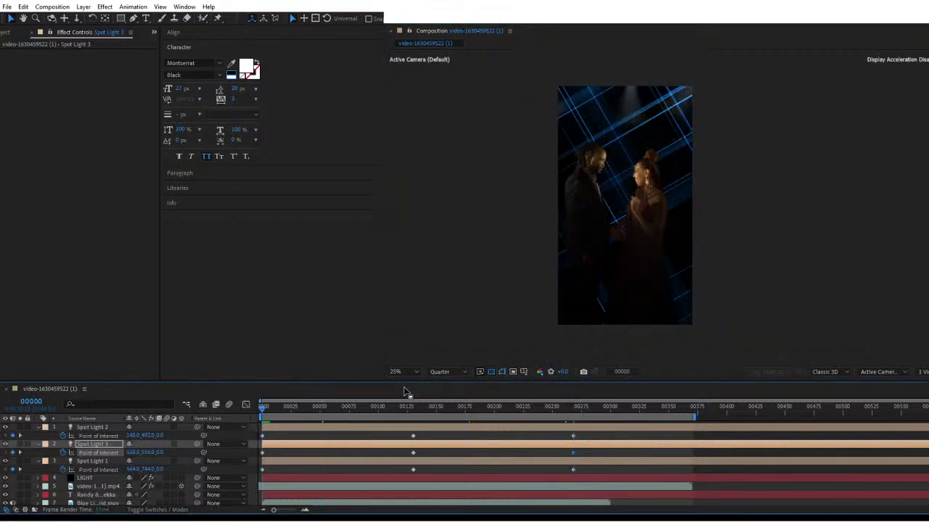
key("space")
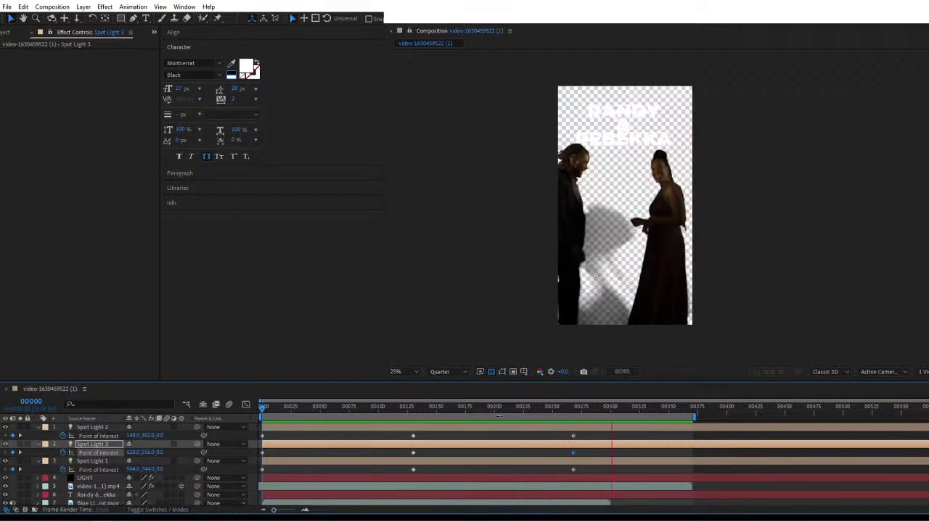
key("space")
left_click(560, 407)
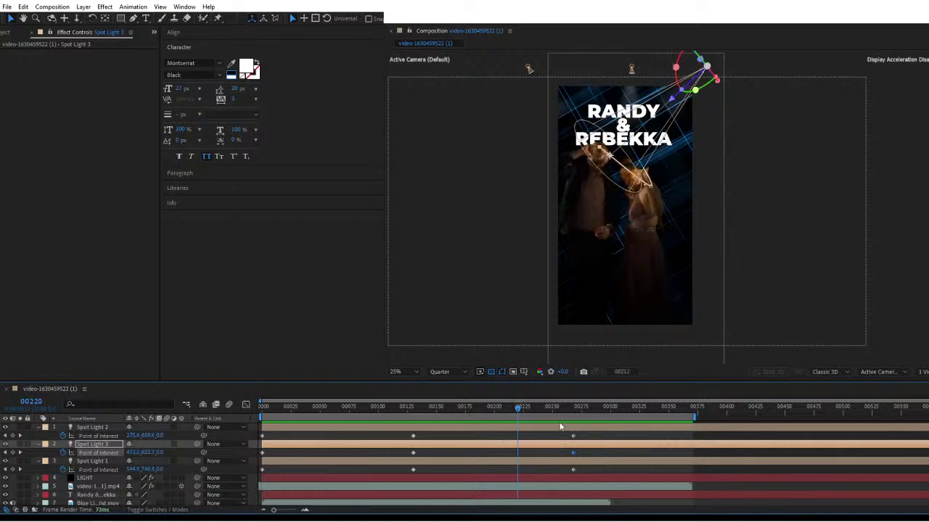
key("space")
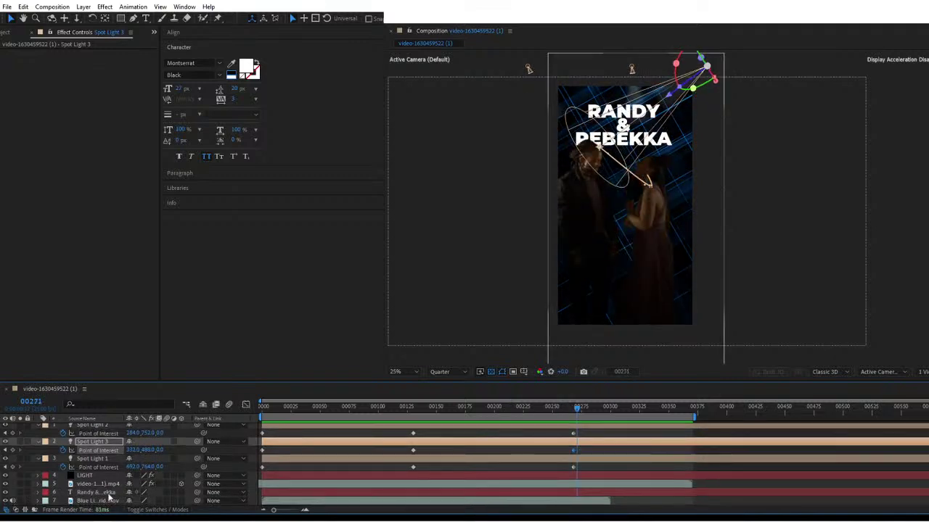
left_click(108, 502)
Time-stretch the Blue Lines Grid.mov layer so it runs past frame 375, then scrub to check.
right_click(107, 502)
mouse_move(150, 273)
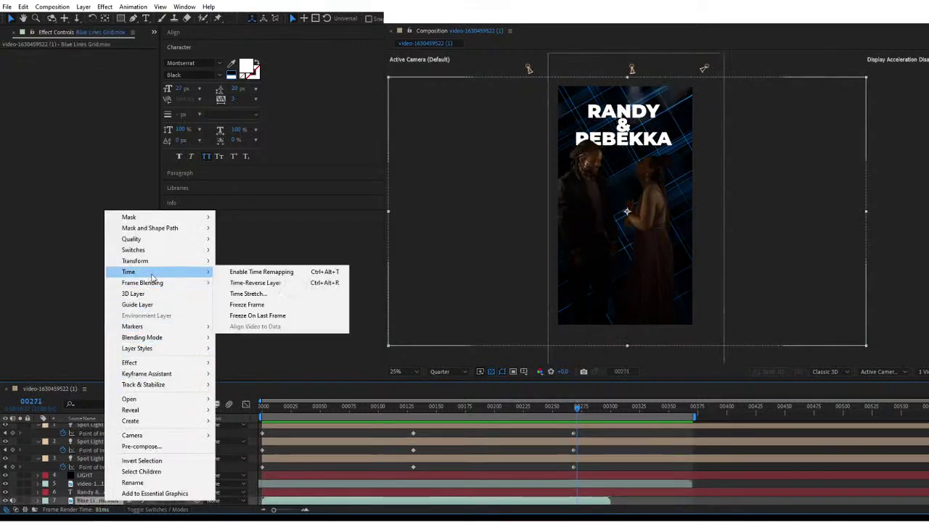
left_click(250, 294)
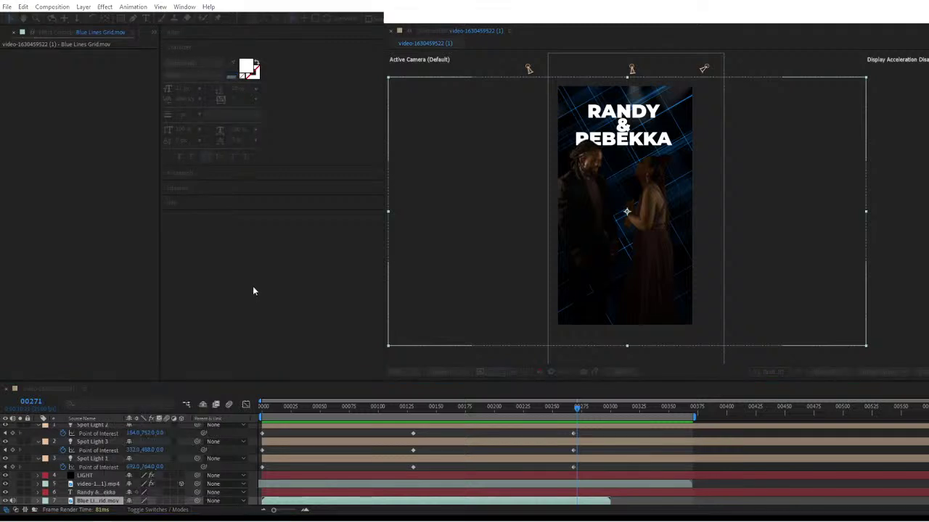
key("Return")
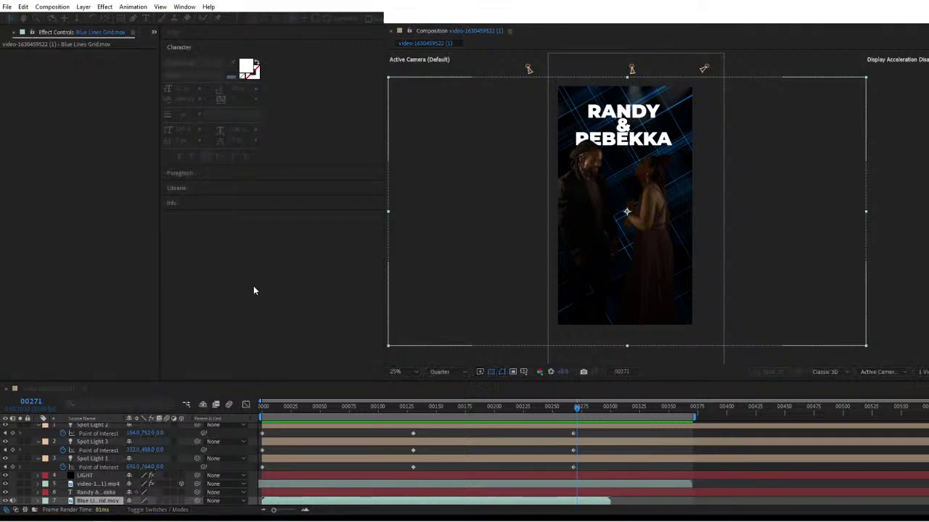
left_click_drag(599, 411, 285, 424)
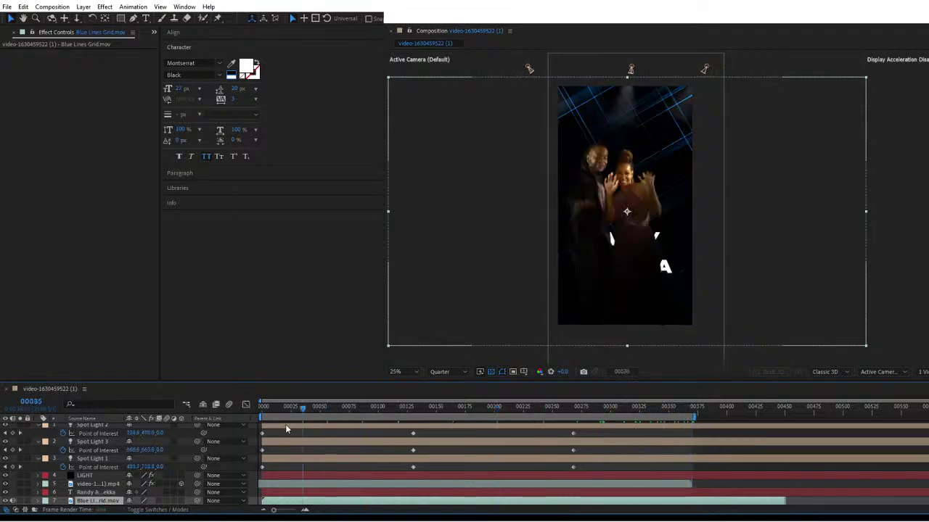
scroll(103, 439, "up", 1)
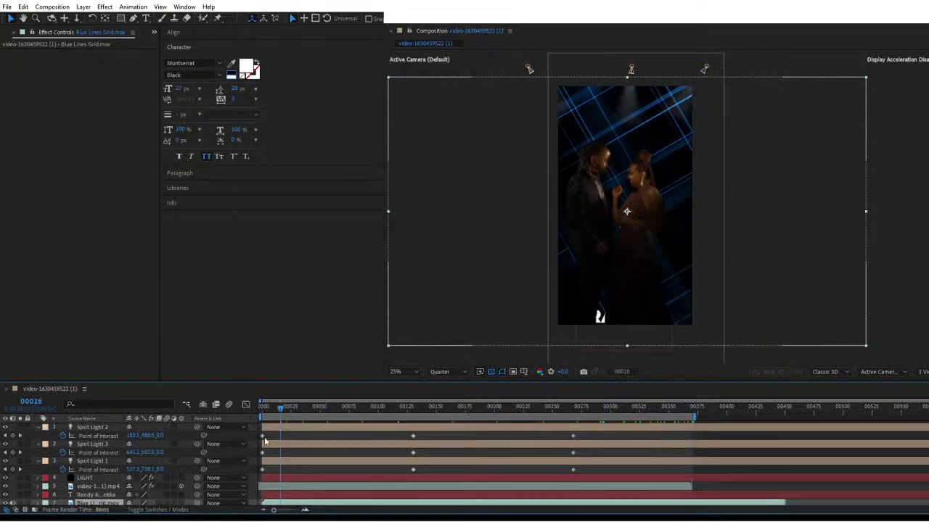
Create Spot Light 4 with its light colour set to cyan-blue 0FB3F7.
right_click(483, 212)
mouse_move(499, 358)
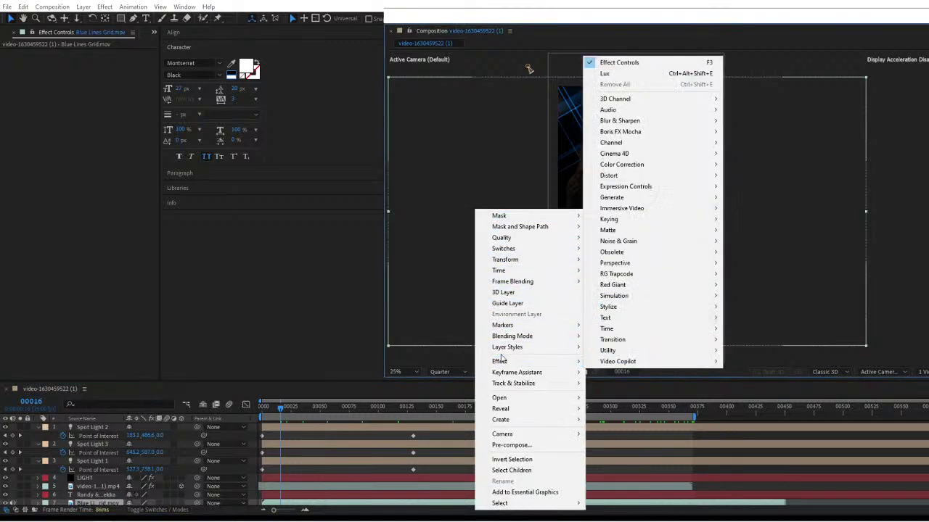
right_click(906, 242)
mouse_move(906, 242)
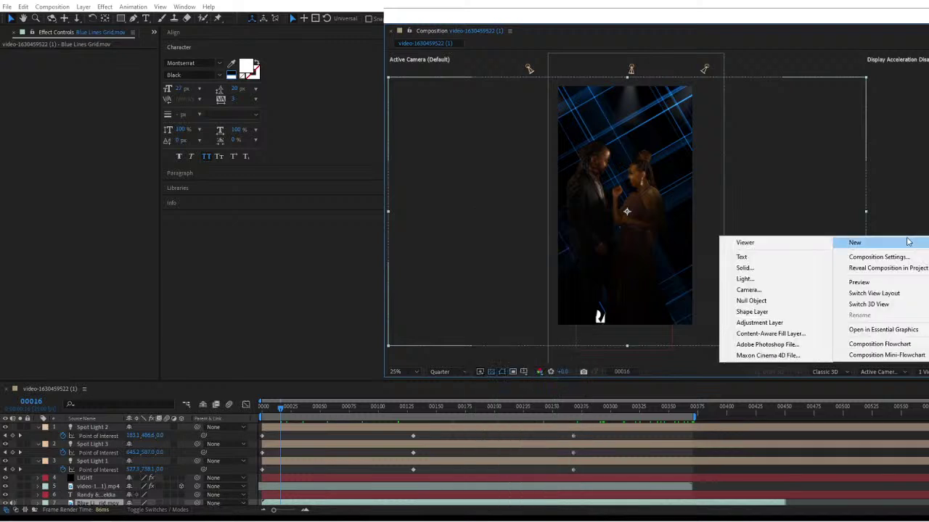
left_click(744, 278)
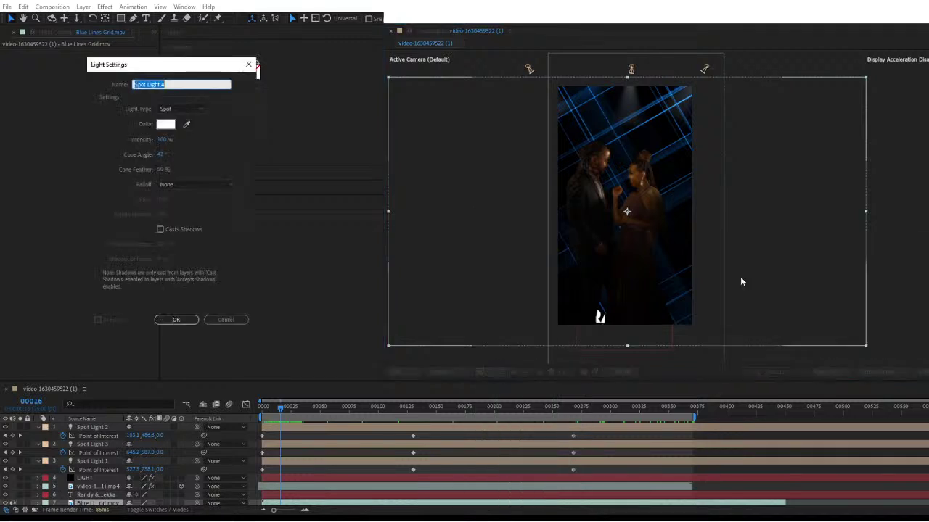
left_click(164, 125)
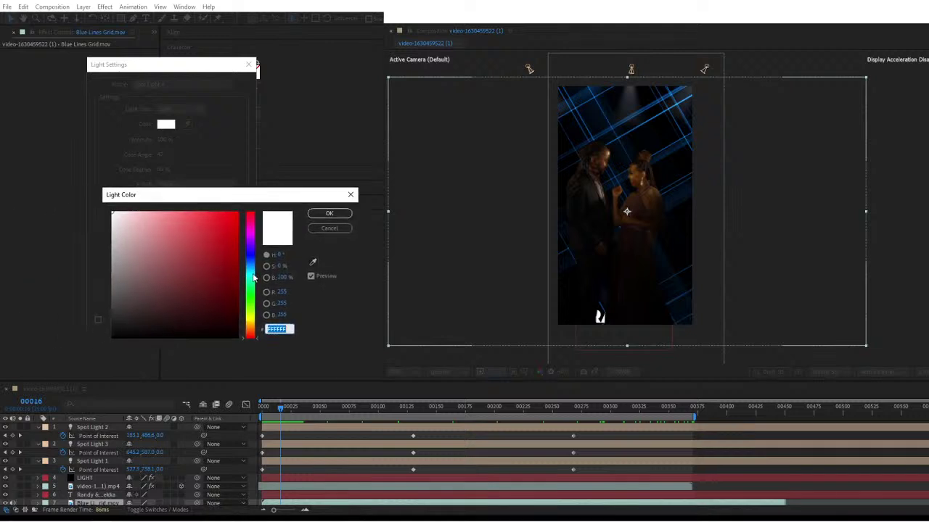
left_click(253, 269)
left_click(236, 230)
left_click(233, 214)
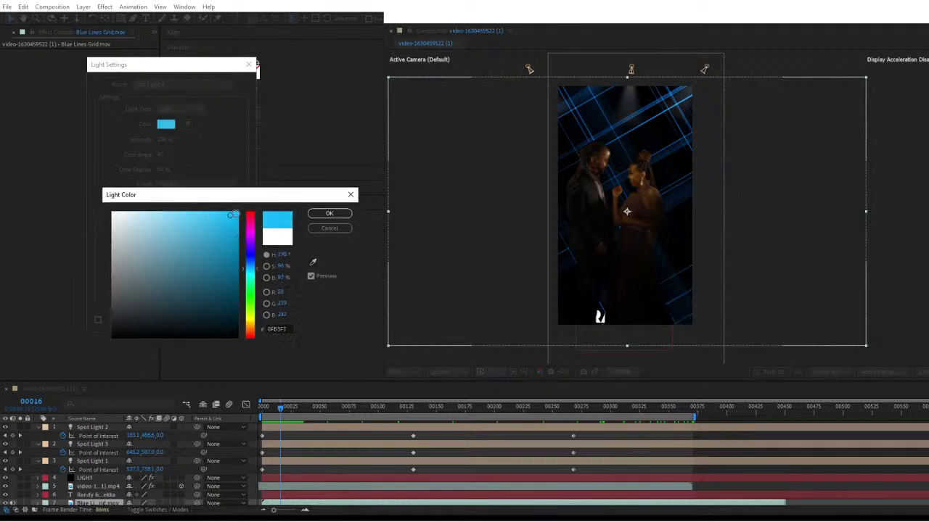
left_click(329, 214)
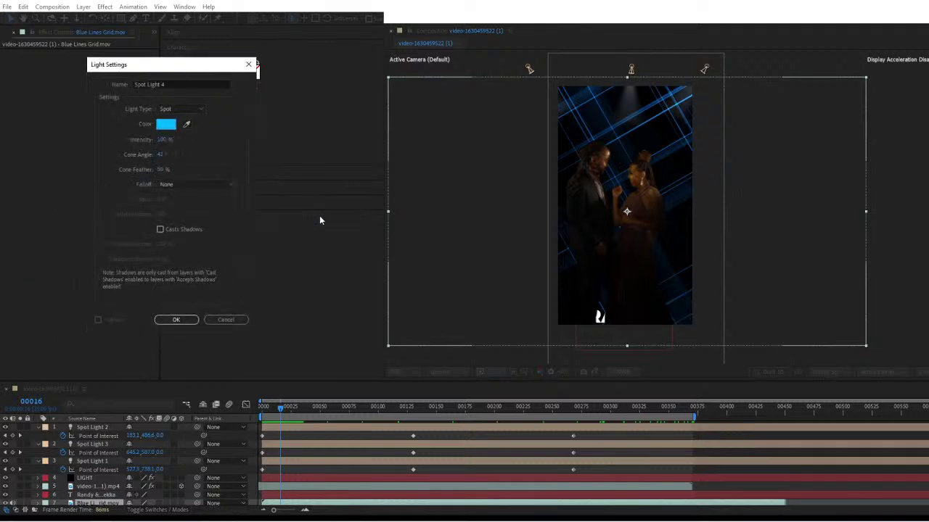
left_click(177, 319)
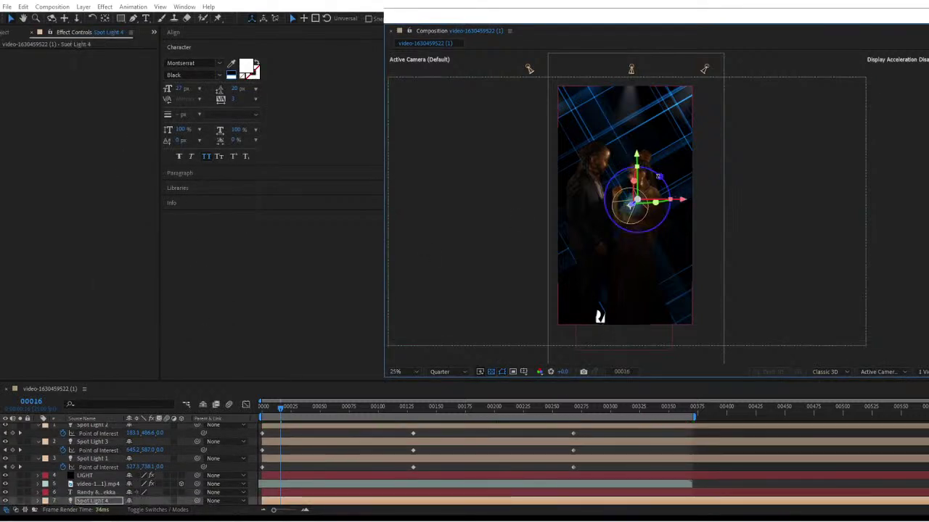
Move Spot Light 4 right of the couple, aim its cone at the woman, and return to frame 0.
key("shift+Right")
key("shift+Right")
key("shift+Right")
key("shift+Right")
key("shift+Right")
key("shift+Right")
key("shift+Right")
key("shift+Right")
key("shift+Right")
key("shift+Right")
key("shift+Right")
key("shift+Right")
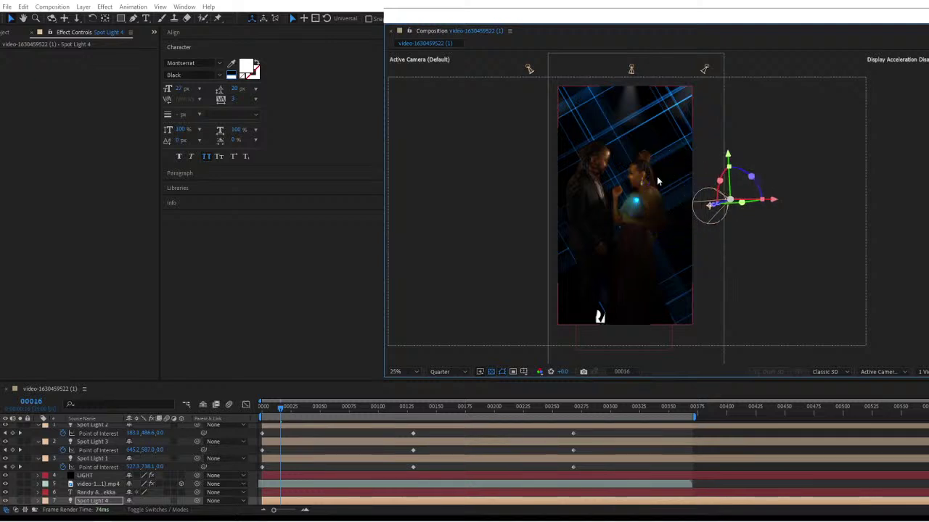
key("shift+Right")
key("shift+Right")
key("shift+Right")
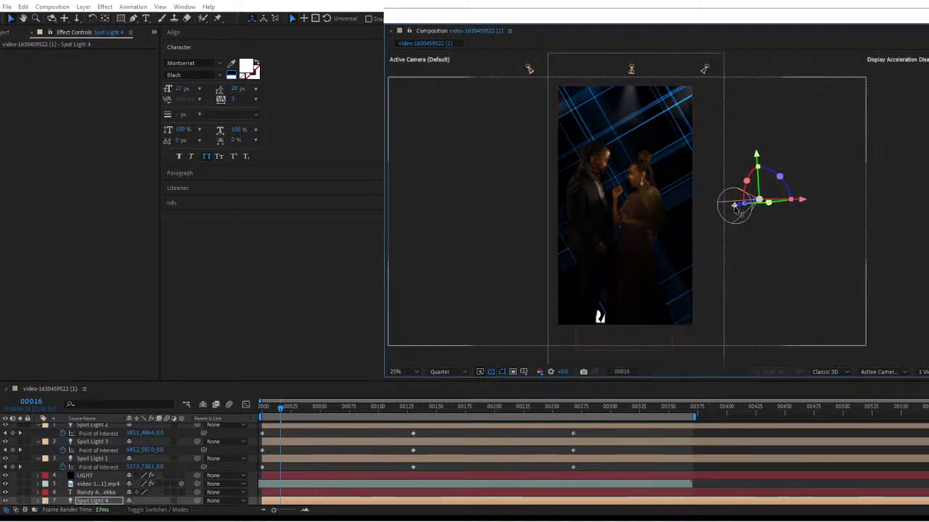
left_click_drag(735, 206, 627, 263)
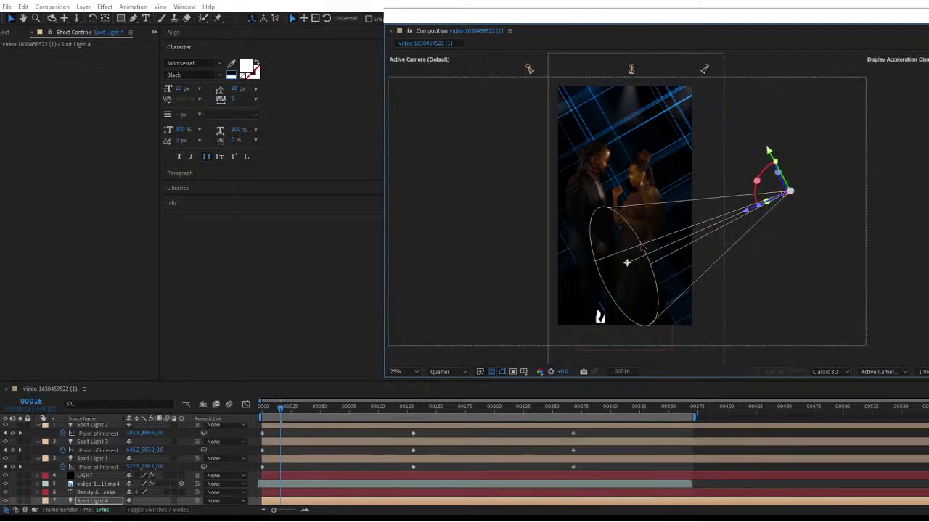
left_click_drag(646, 221, 657, 235)
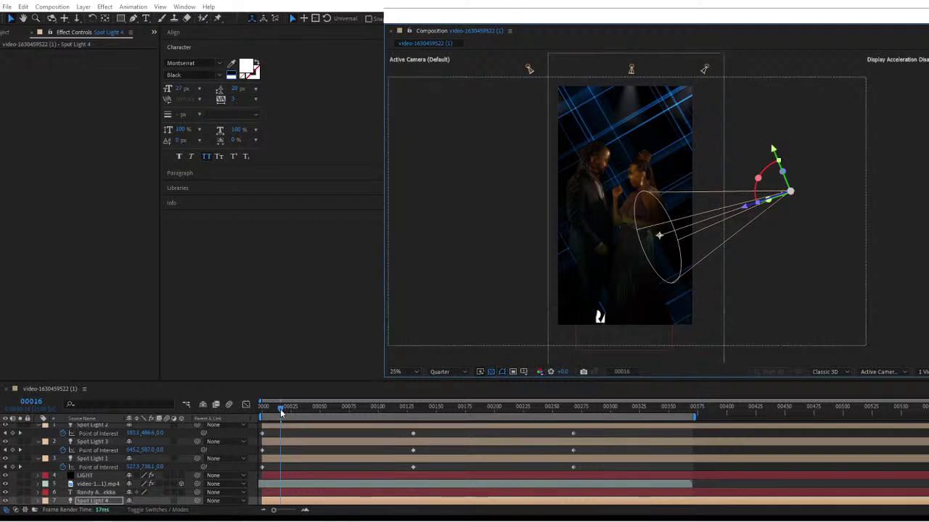
left_click_drag(280, 409, 250, 412)
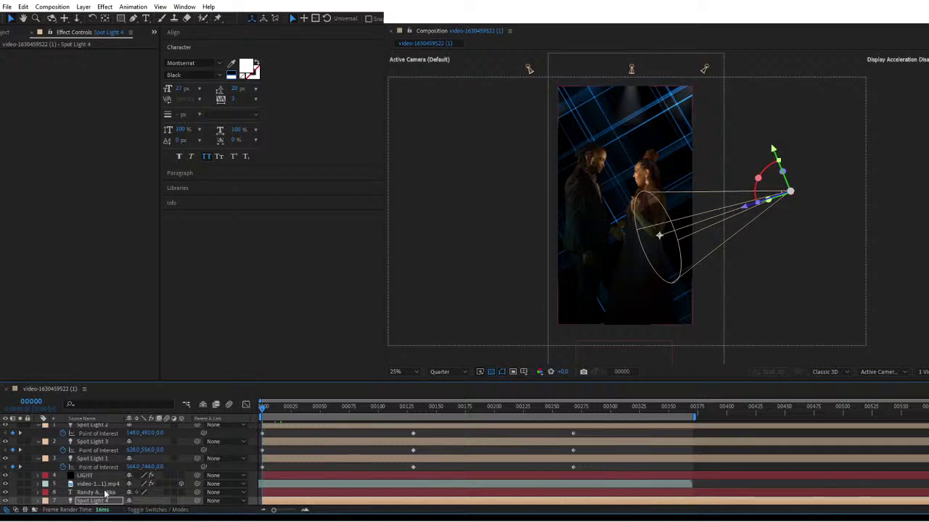
scroll(102, 500, "down", 1)
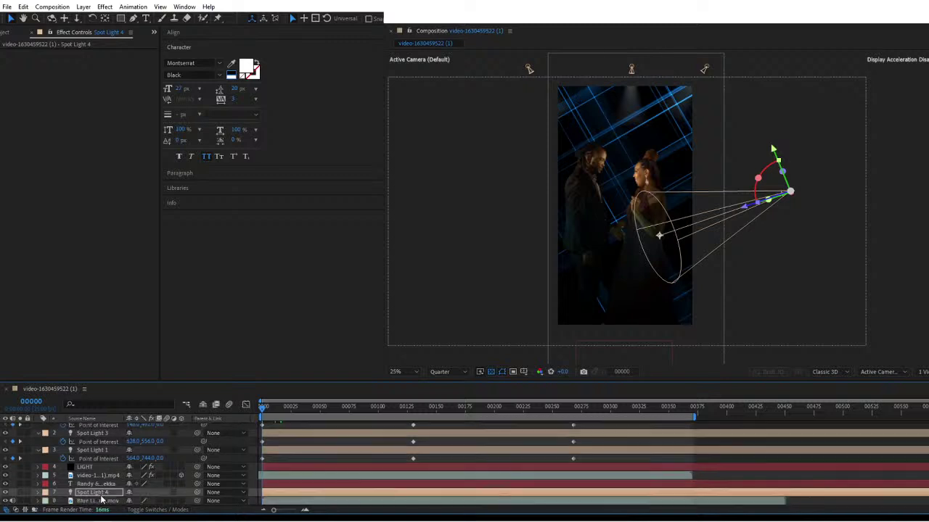
Keyframe Spot Light 4's Point of Interest, raising its aim onto the couple at frame 141.
left_click(38, 492)
left_click(48, 485)
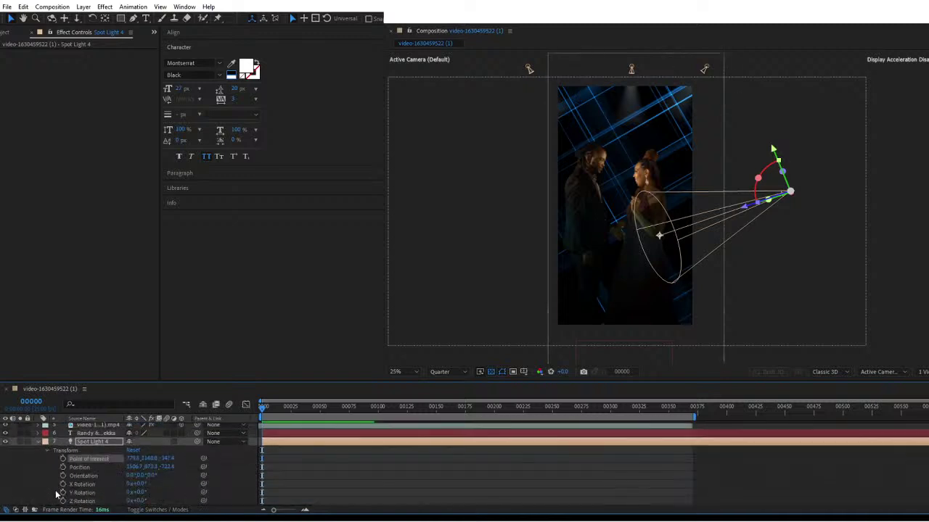
left_click(63, 460)
left_click_drag(261, 406, 415, 416)
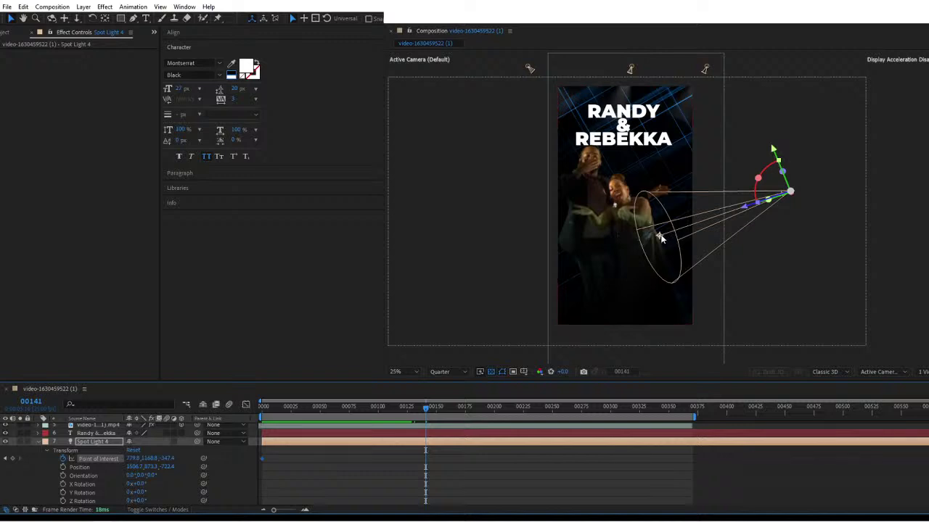
left_click_drag(659, 234, 635, 190)
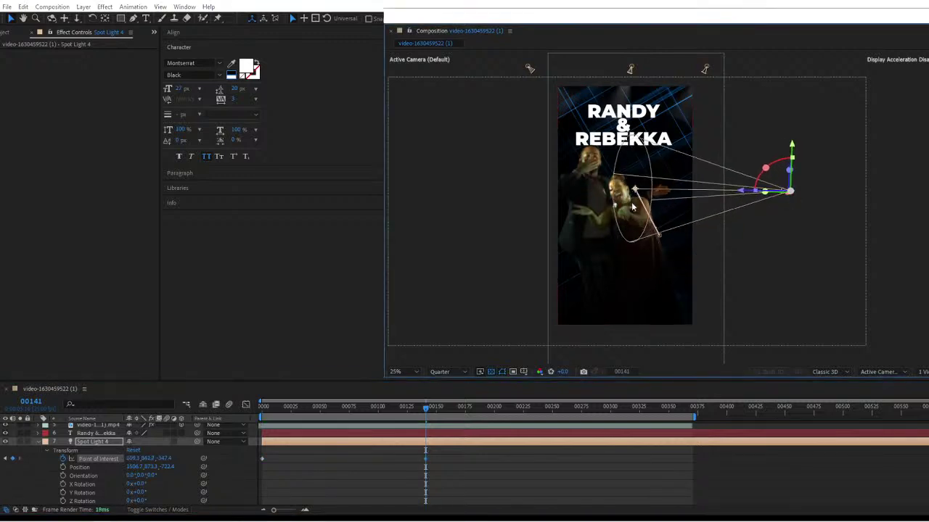
Add aim keyframes lower on the woman at 274 and level at 382, then preview.
left_click_drag(428, 406, 583, 415)
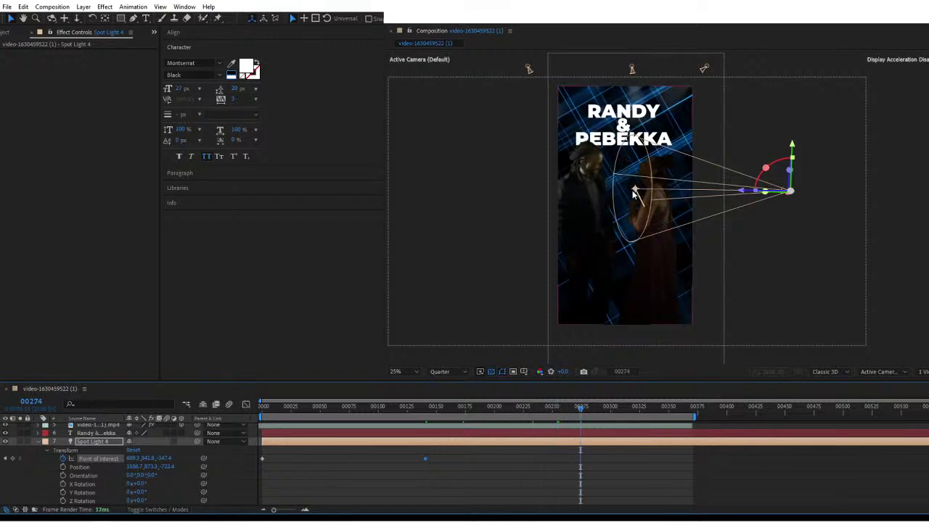
left_click_drag(635, 190, 634, 245)
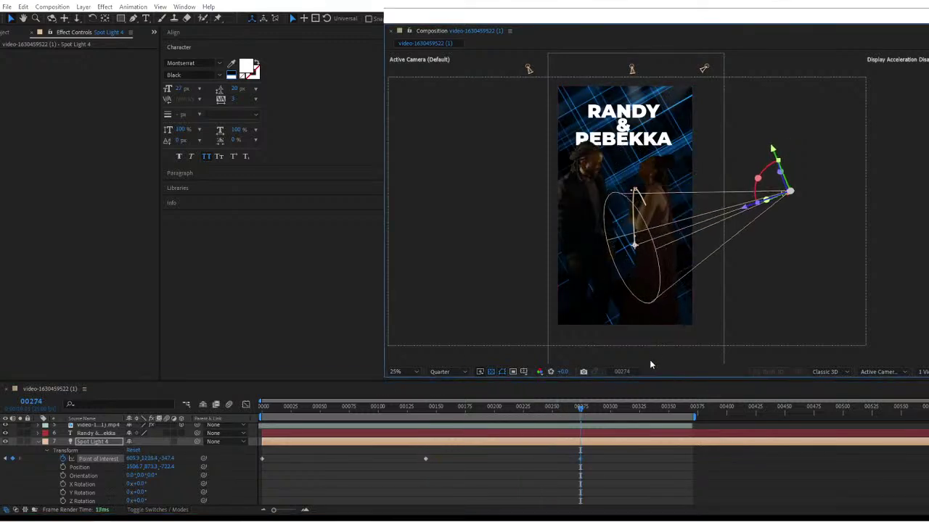
left_click_drag(582, 411, 707, 417)
left_click_drag(635, 247, 625, 192)
left_click_drag(686, 412, 262, 411)
key("space")
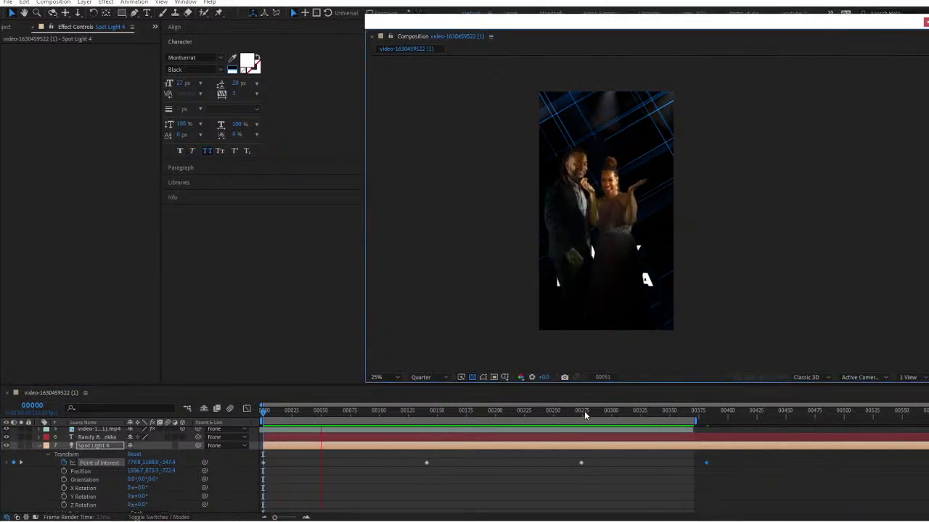
Stop playback at frame 245, collapse Spot Lights 4, 2, 3 and 1, and deselect everything.
left_click_drag(602, 409, 509, 407)
left_click_drag(455, 407, 225, 418)
left_click_drag(354, 425, 545, 424)
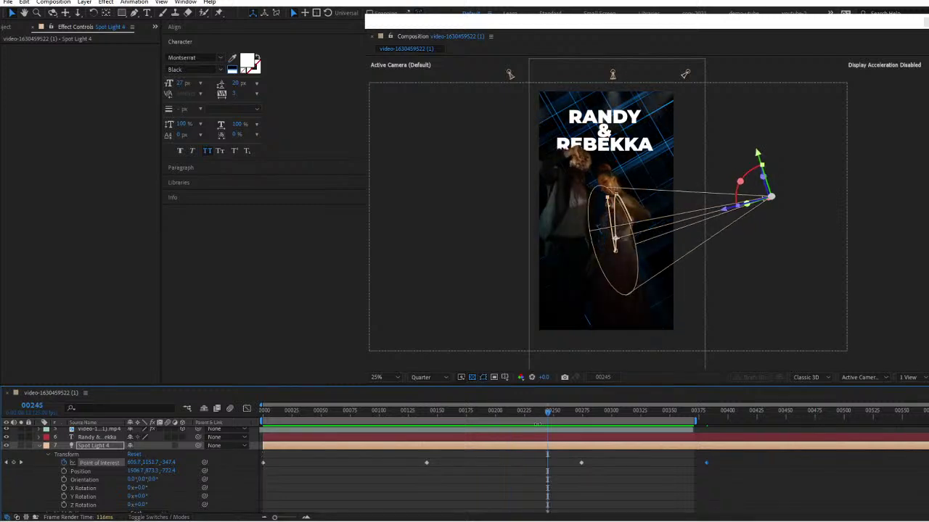
left_click(40, 447)
scroll(47, 463, "up", 1)
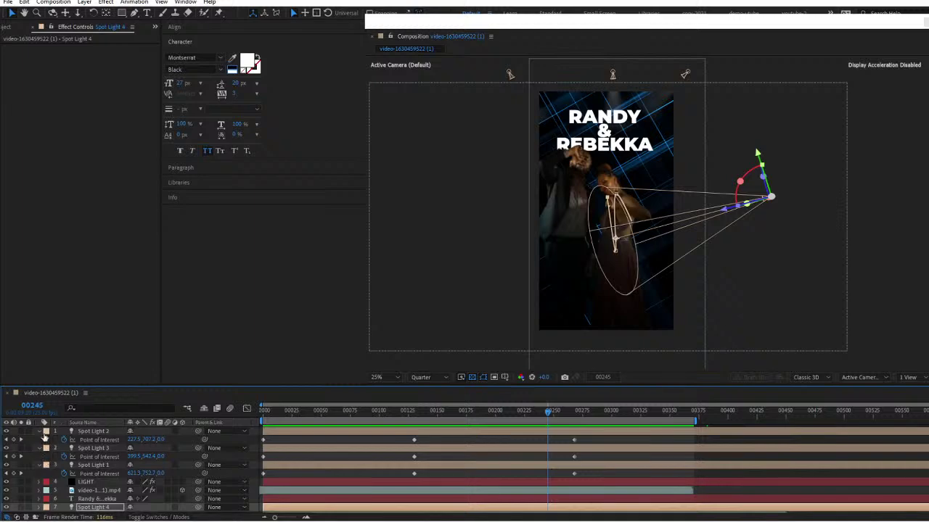
left_click(40, 432)
left_click(40, 441)
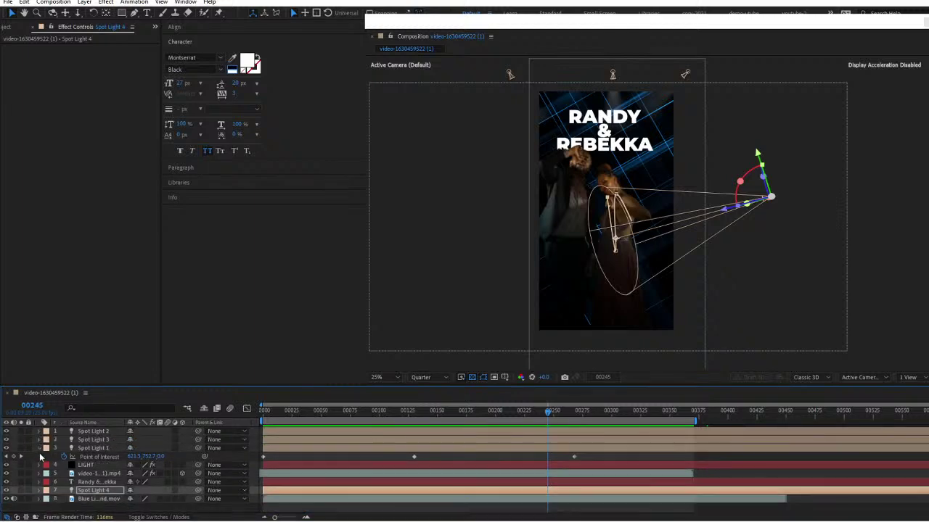
left_click(40, 448)
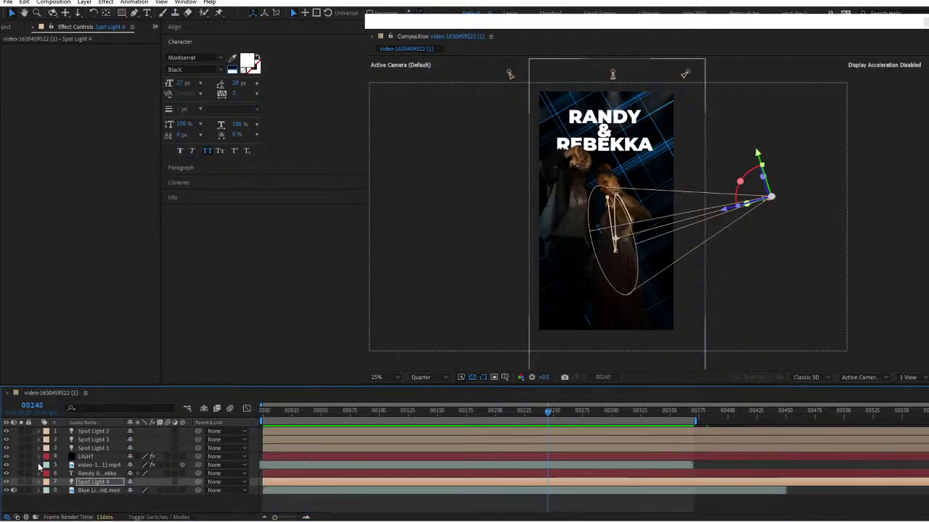
left_click(42, 510)
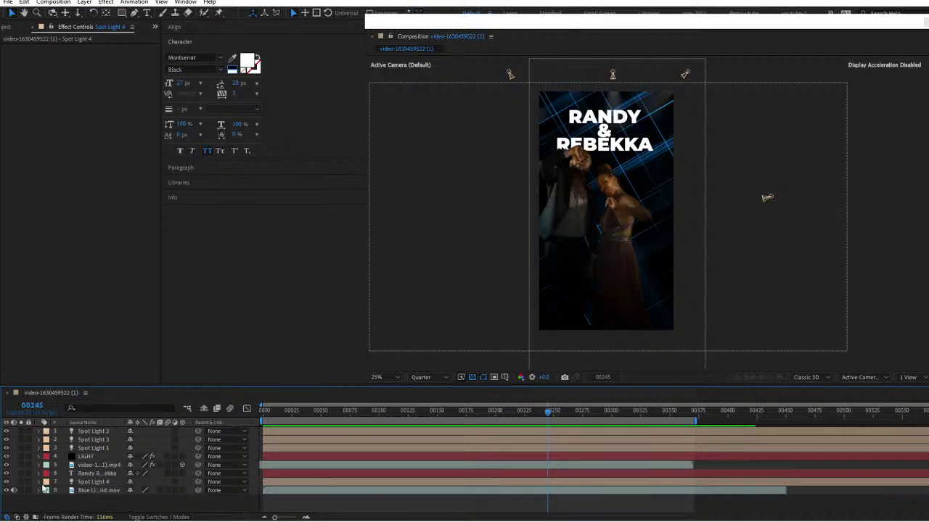
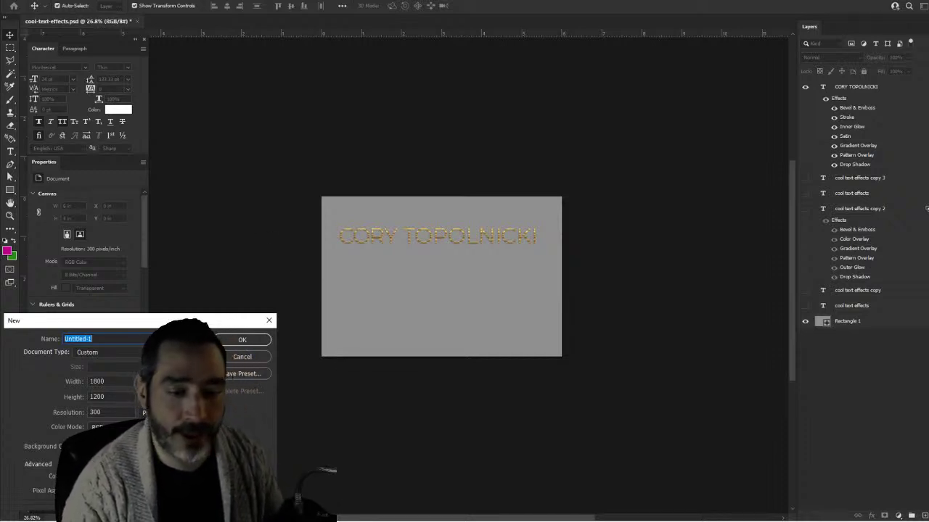
Create the blank white 6 × 4 in, 300 pixels/inch Untitled-1 document.
left_click_drag(166, 327, 481, 196)
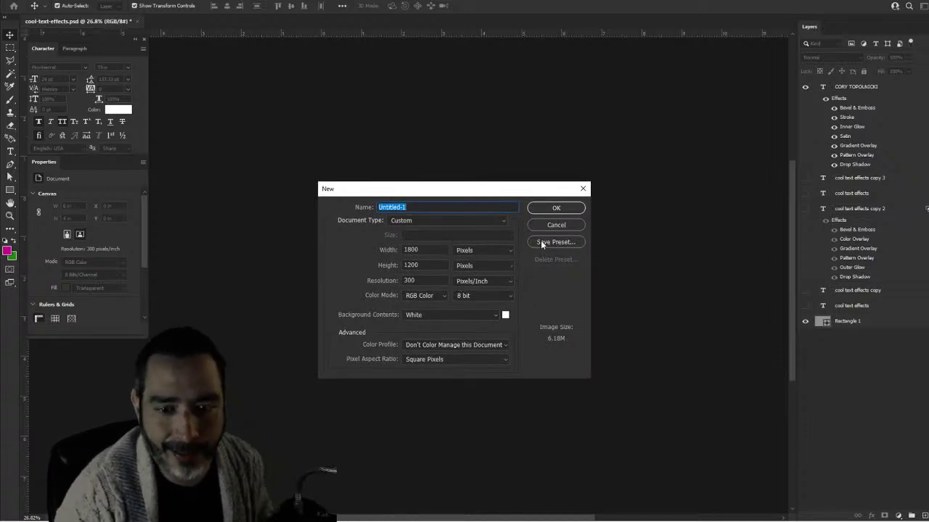
left_click(563, 208)
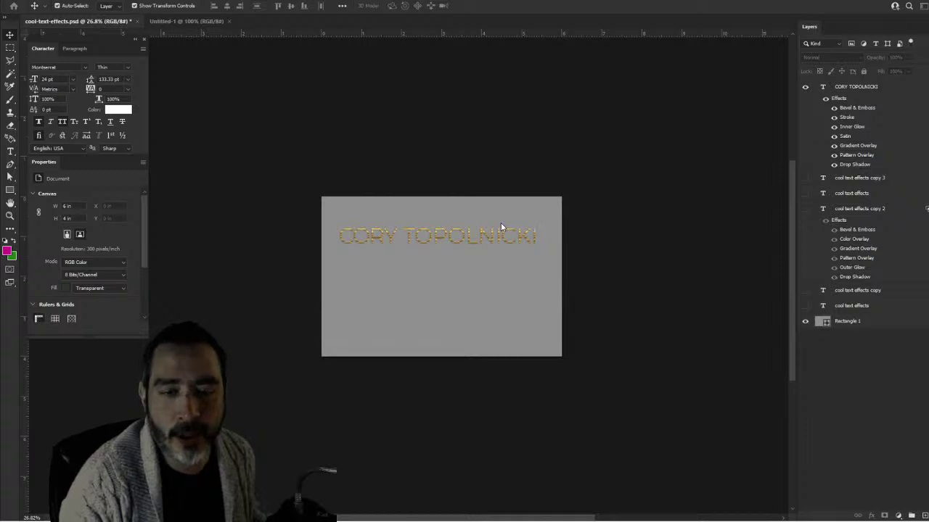
scroll(357, 290, "down", 4)
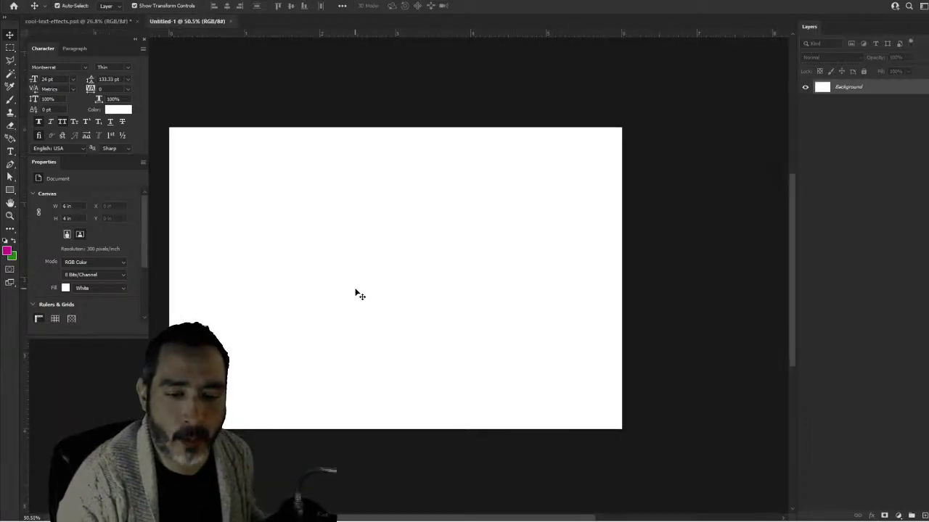
left_click_drag(348, 273, 380, 272)
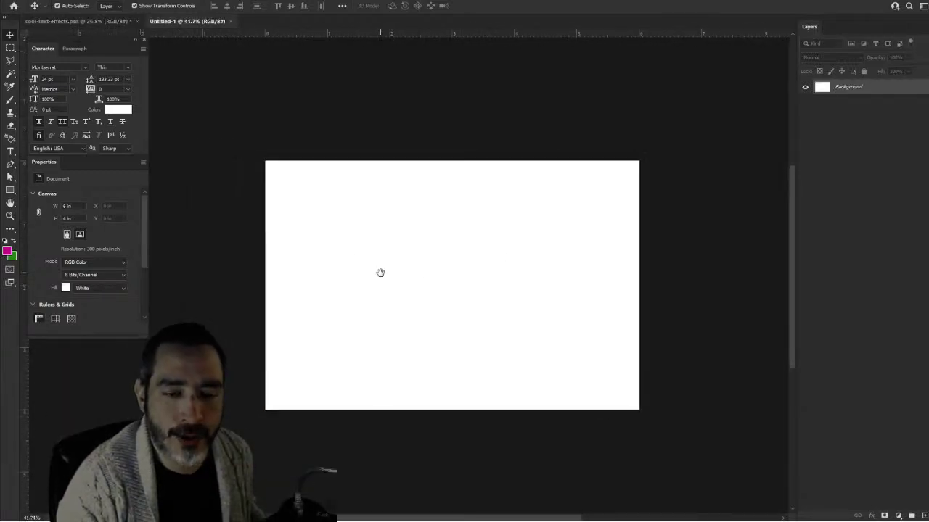
left_click(10, 190)
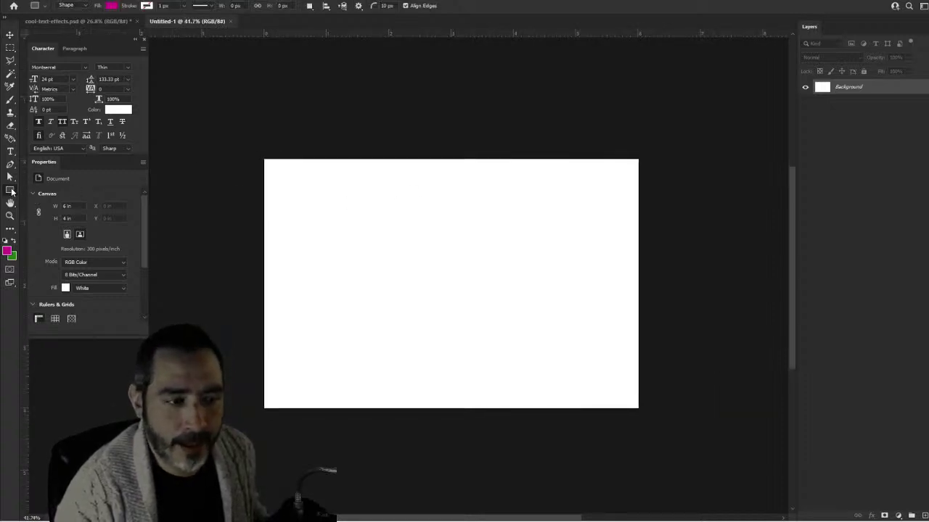
Draw a Rectangle 1 shape covering the whole canvas.
left_click_drag(251, 153, 651, 422)
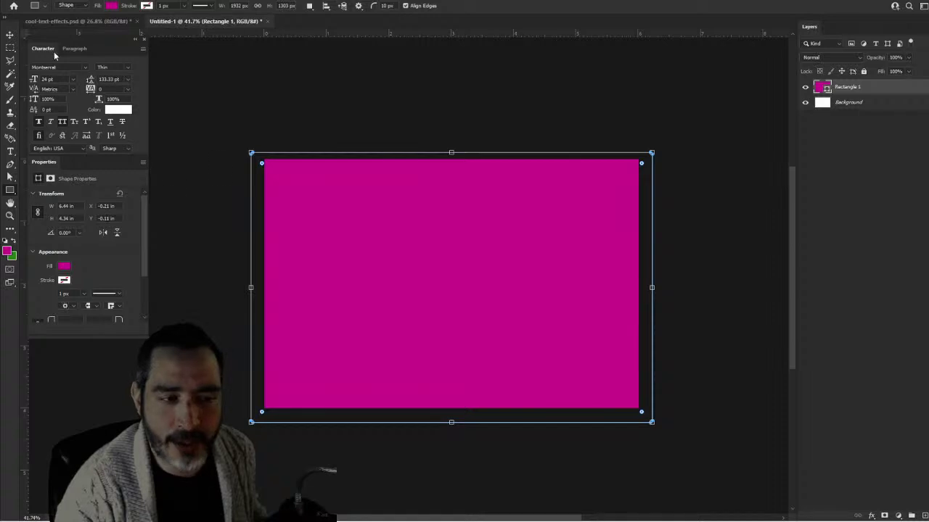
left_click(10, 36)
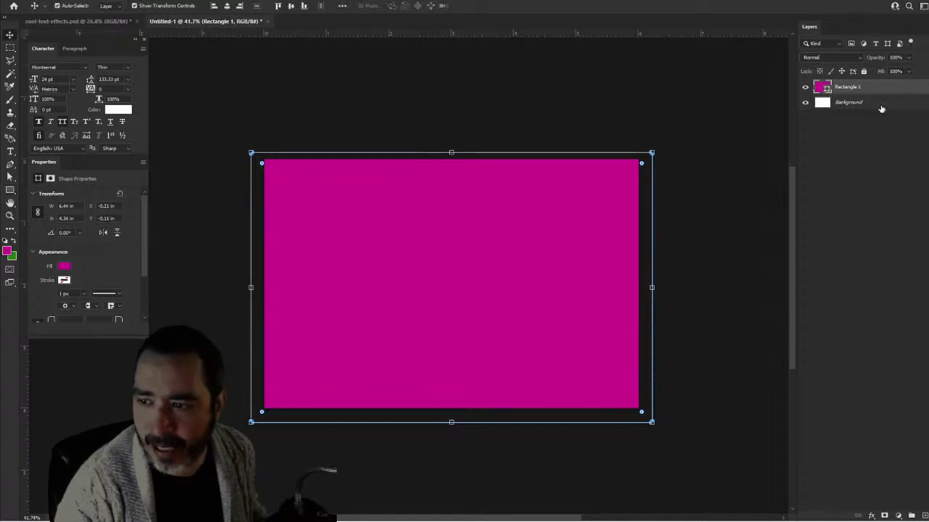
left_click(881, 108)
left_click(882, 87)
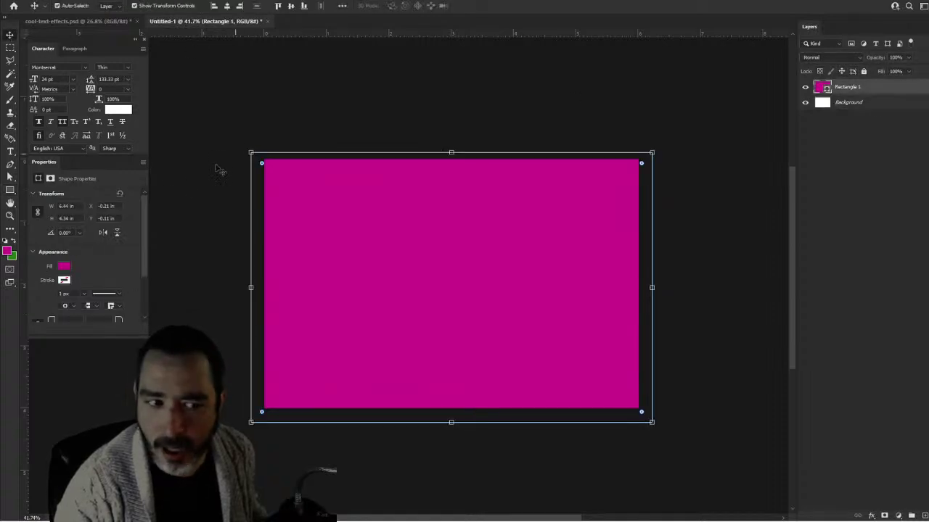
mouse_move(95, 166)
left_mouse_down()
mouse_move(90, 191)
mouse_move(122, 208)
mouse_move(91, 172)
left_mouse_up()
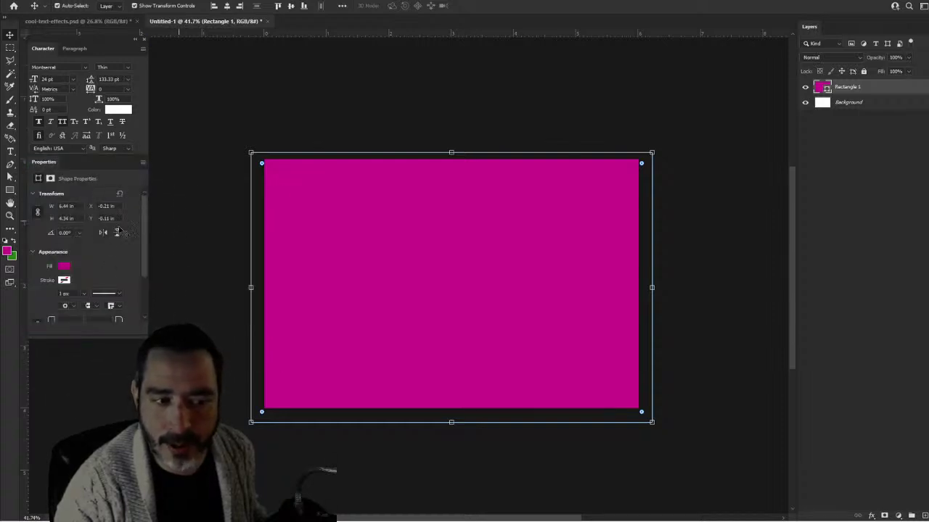
left_click(885, 106)
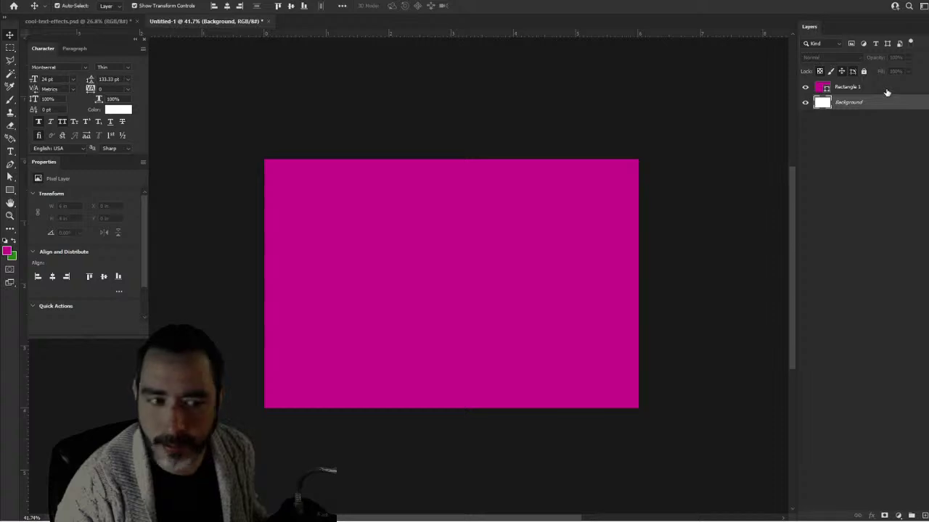
left_click(886, 90)
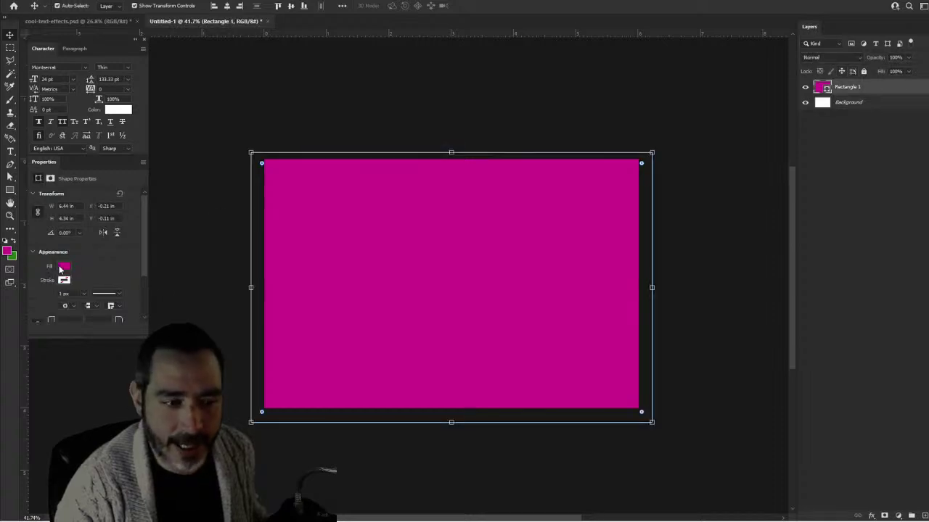
Change the rectangle's fill from magenta to gray from Recently Used Colors.
left_click(62, 268)
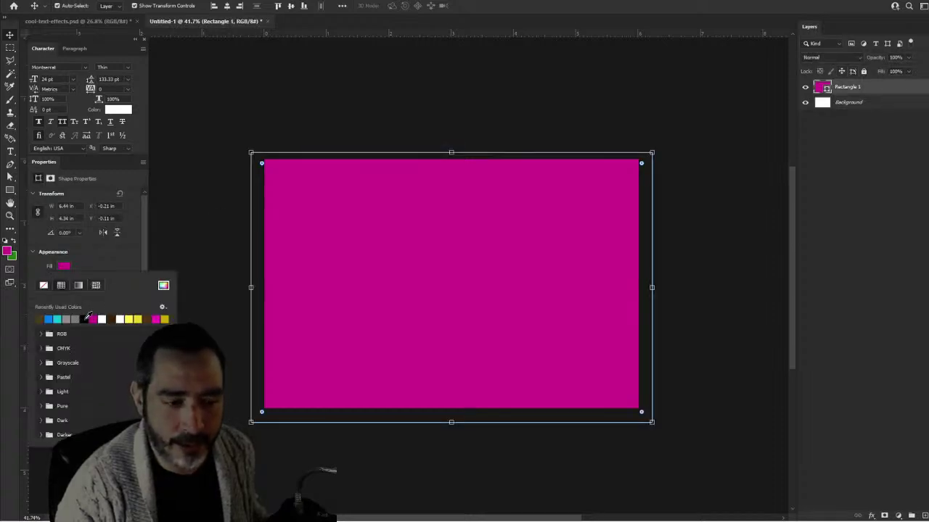
left_click(76, 319)
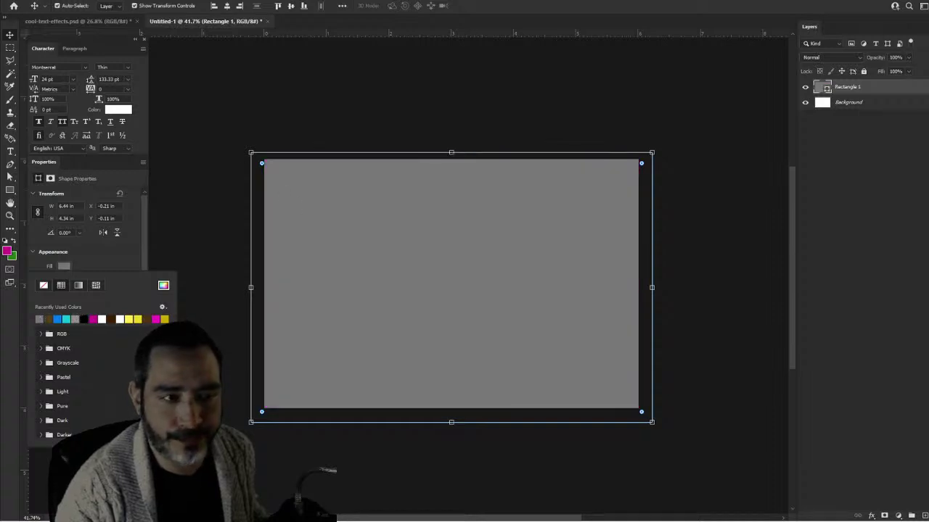
left_click(130, 72)
left_click(312, 103)
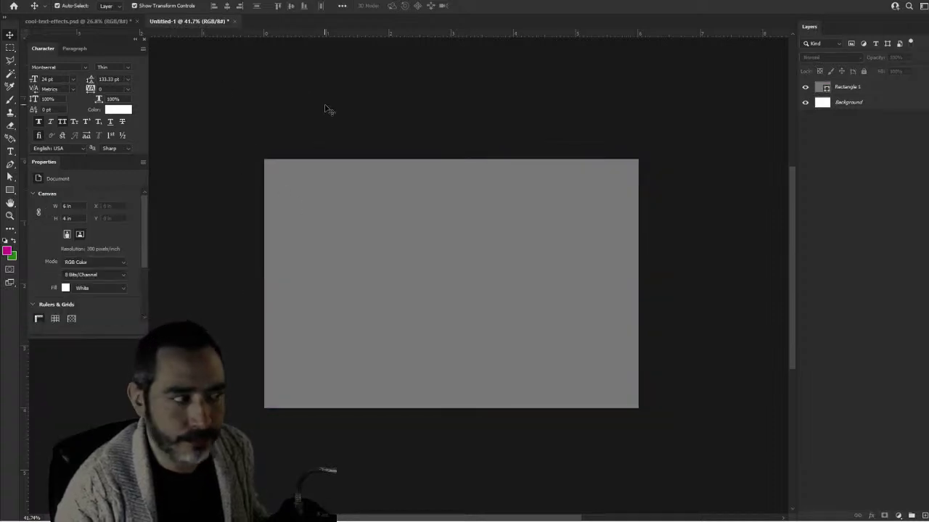
left_click(453, 312)
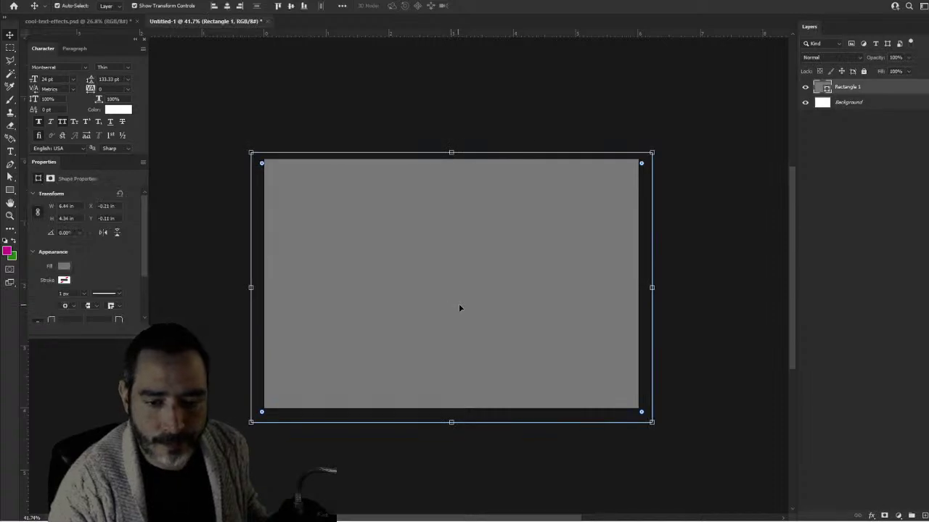
scroll(435, 321, "up", 3)
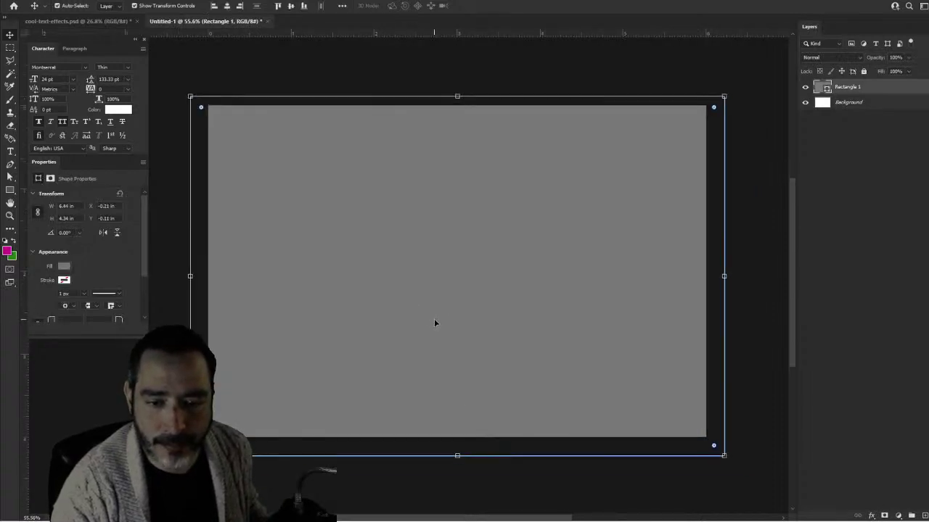
scroll(435, 317, "down", 1)
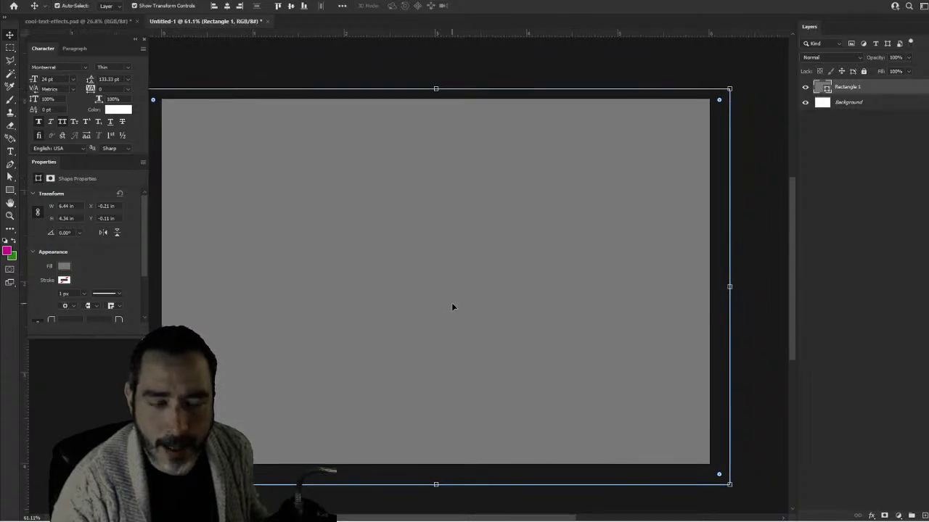
scroll(451, 303, "down", 1)
scroll(451, 303, "up", 1)
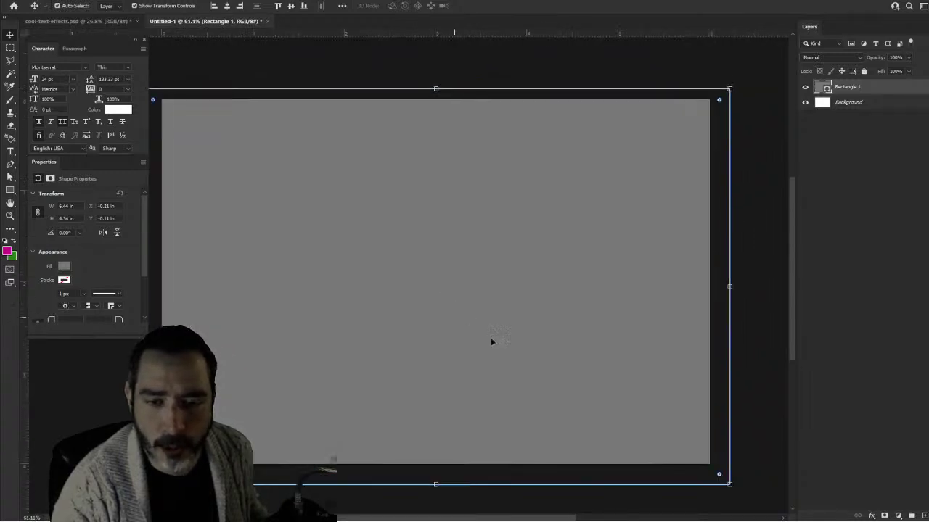
Give Rectangle 1 a Bevel & Emboss with a finely scaled maze-pattern texture.
double_click(902, 92)
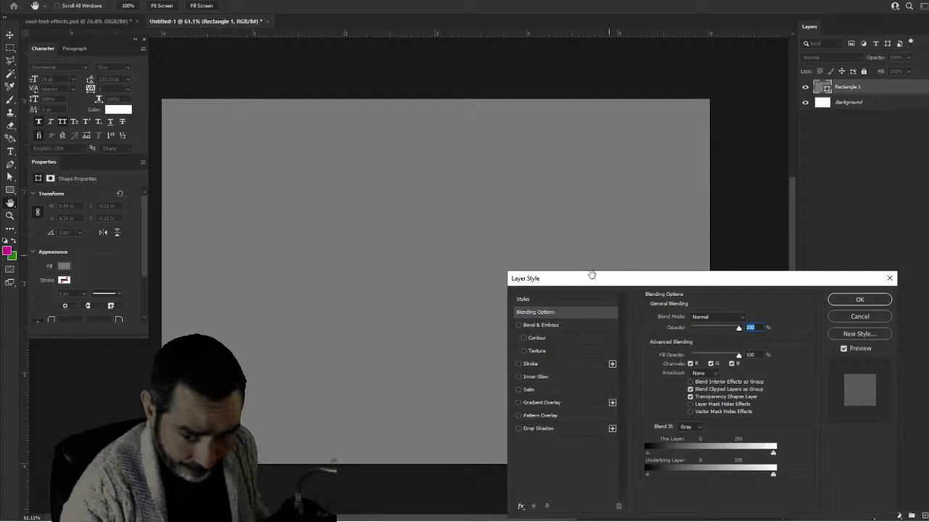
left_click(518, 325)
left_click(523, 351)
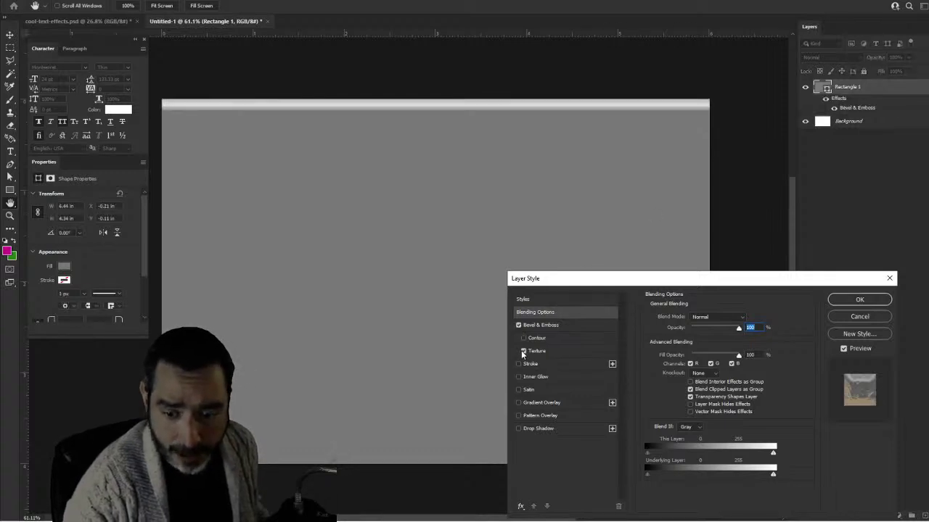
left_click(561, 355)
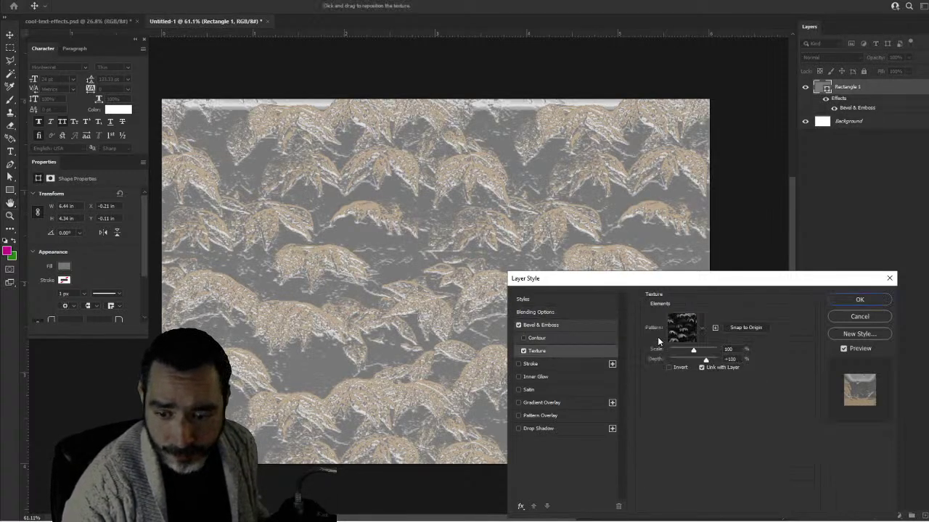
left_click(700, 330)
scroll(652, 383, "up", 2)
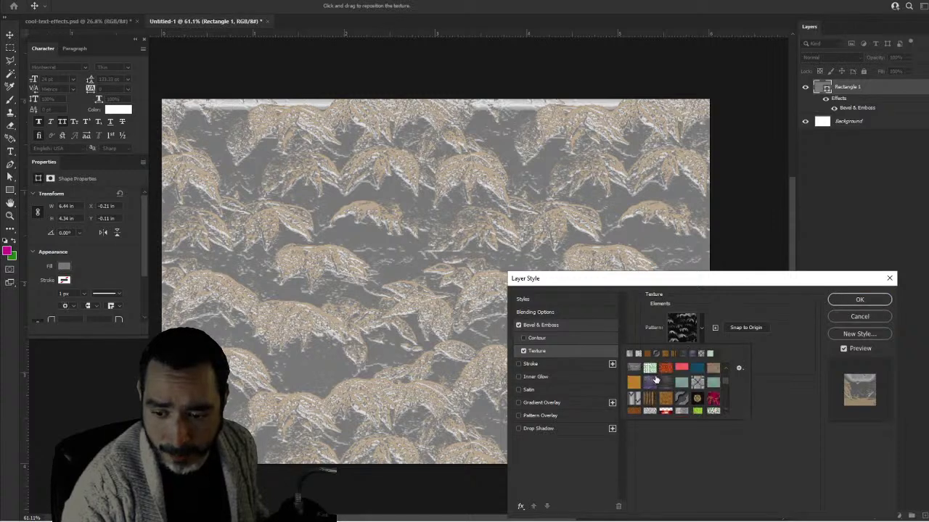
left_click(649, 406)
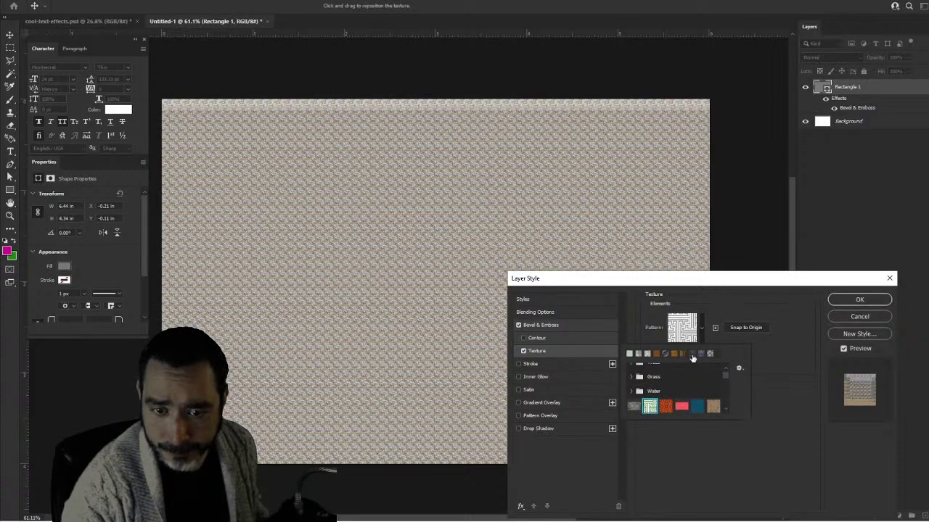
left_click(735, 300)
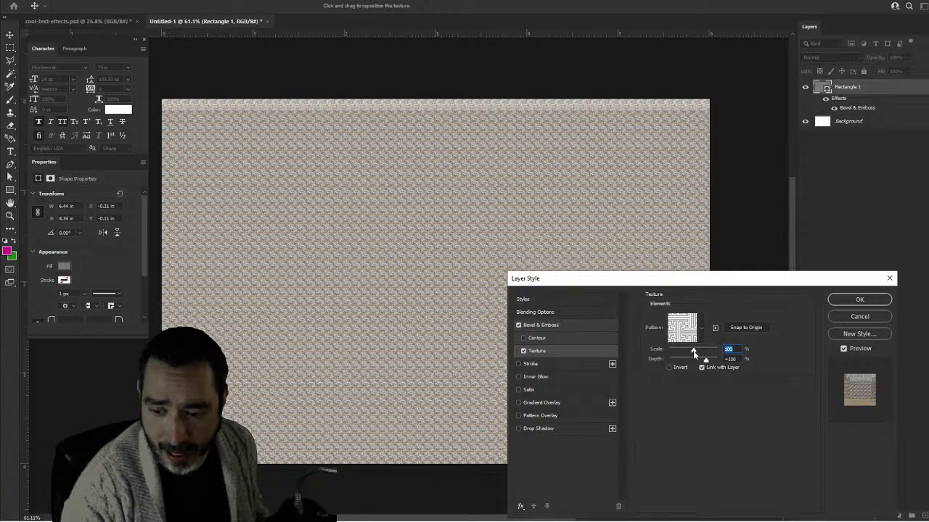
left_click_drag(695, 351, 669, 352)
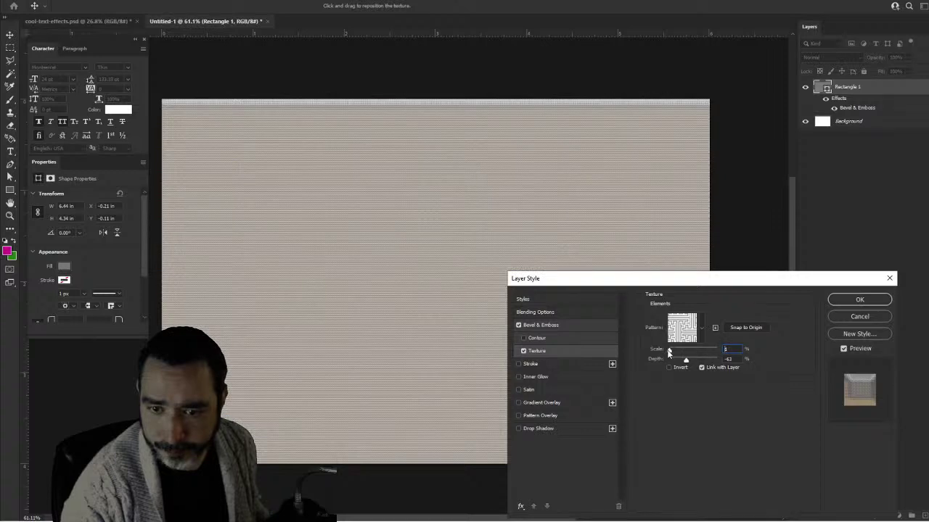
left_click(859, 300)
scroll(683, 138, "down", 2)
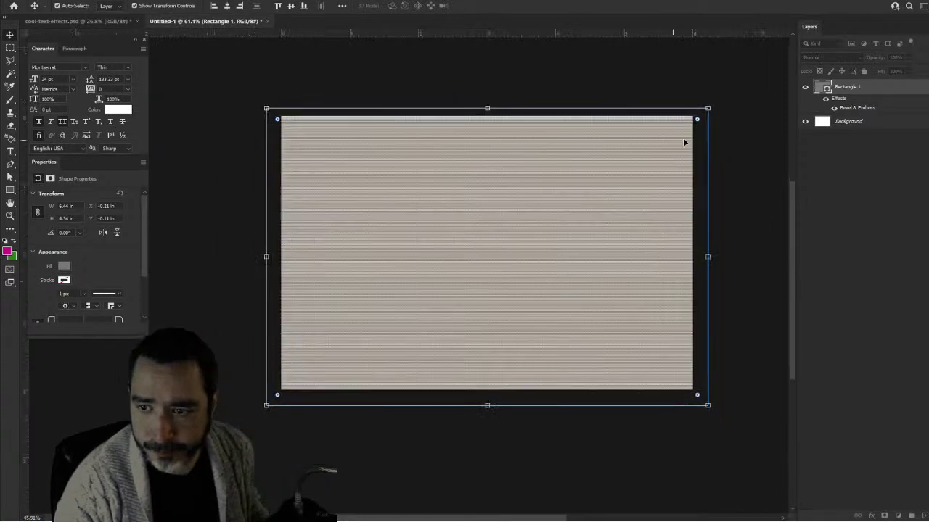
Enlarge the rectangle slightly beyond the canvas edges.
left_click_drag(707, 108, 729, 93)
left_click(493, 5)
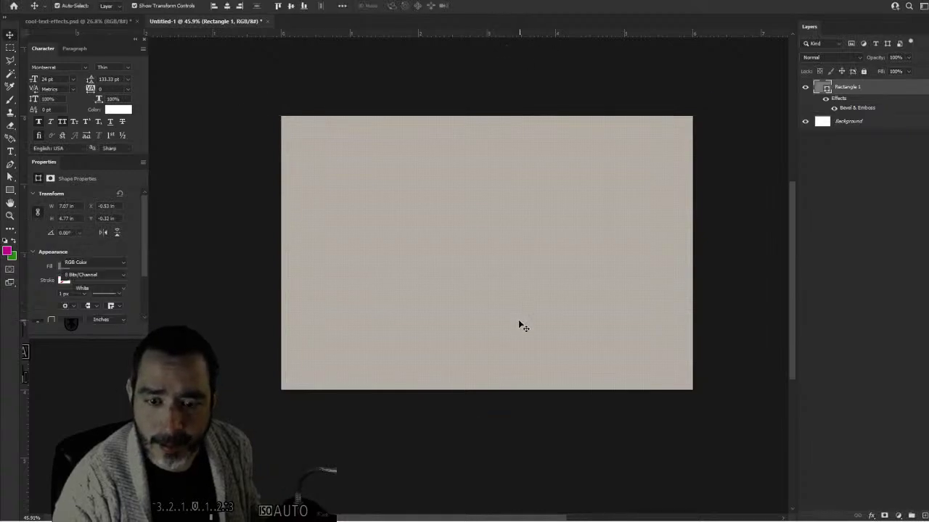
scroll(515, 326, "up", 2)
scroll(510, 336, "up", 4)
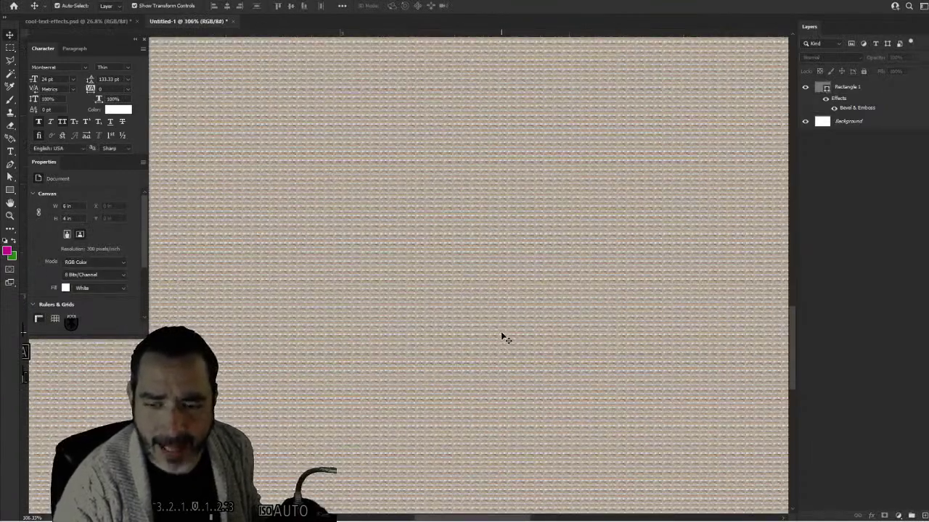
scroll(501, 333, "down", 5)
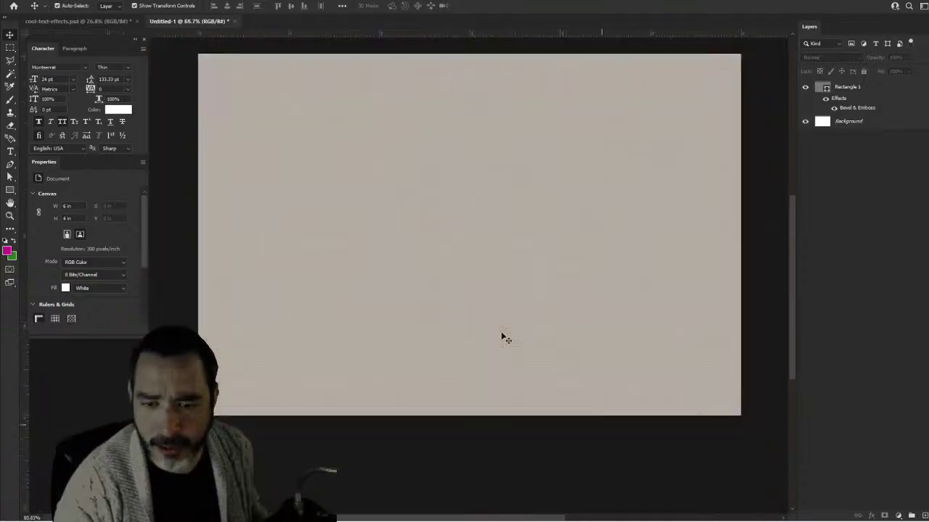
scroll(501, 338, "up", 2)
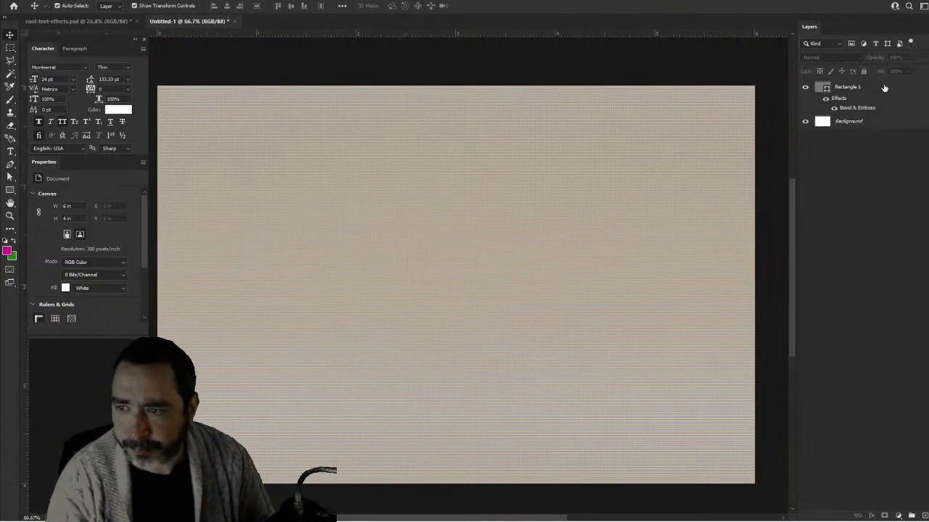
Rasterize Rectangle 1's layer style and deselect all layers.
right_click(818, 87)
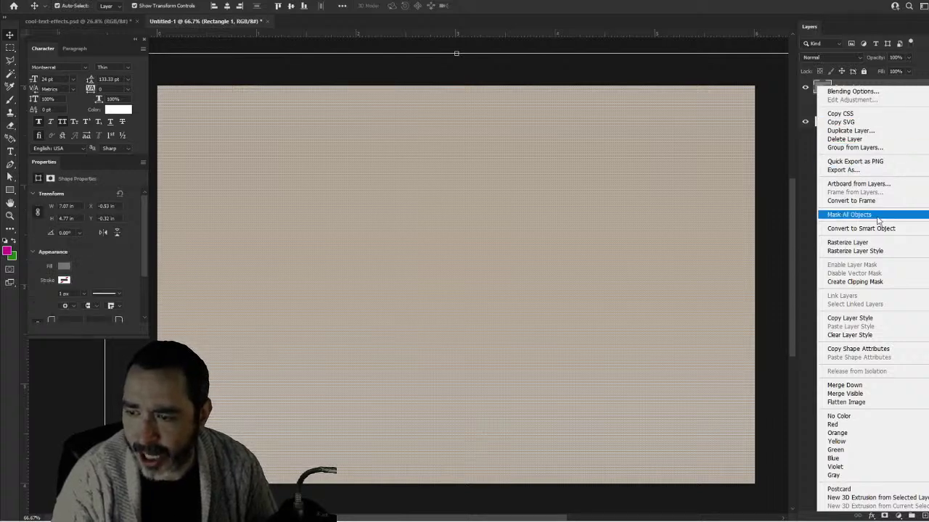
left_click(854, 251)
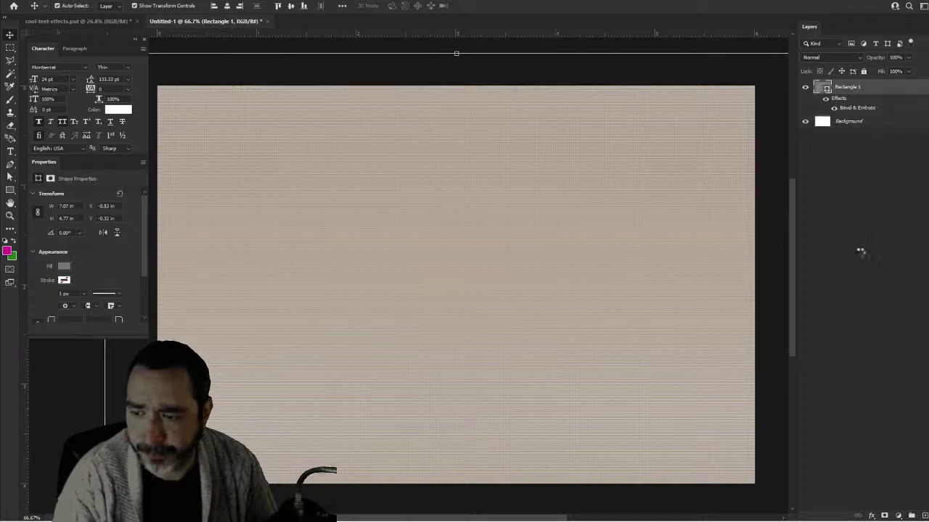
left_click(500, 74)
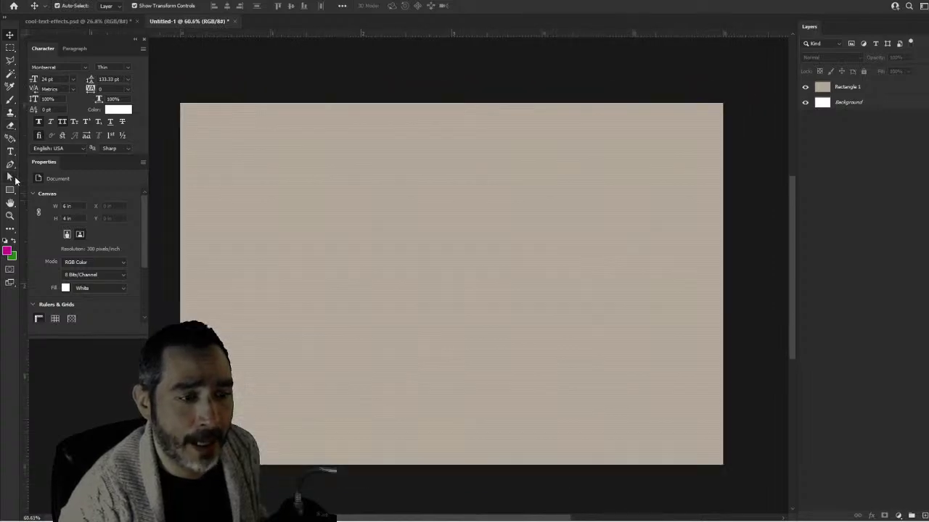
Choose the Hard Round brush from General Brushes to paint on Rectangle 1.
key("ctrl+plus")
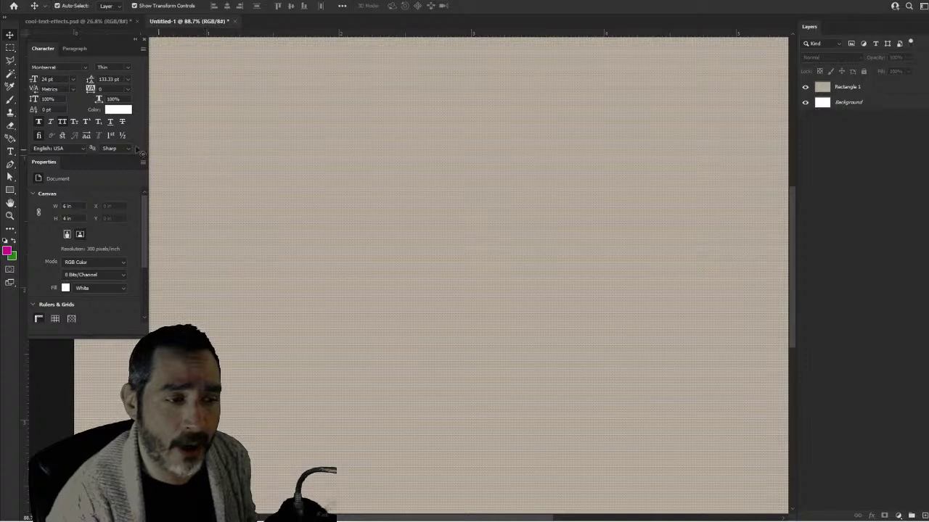
left_click(10, 101)
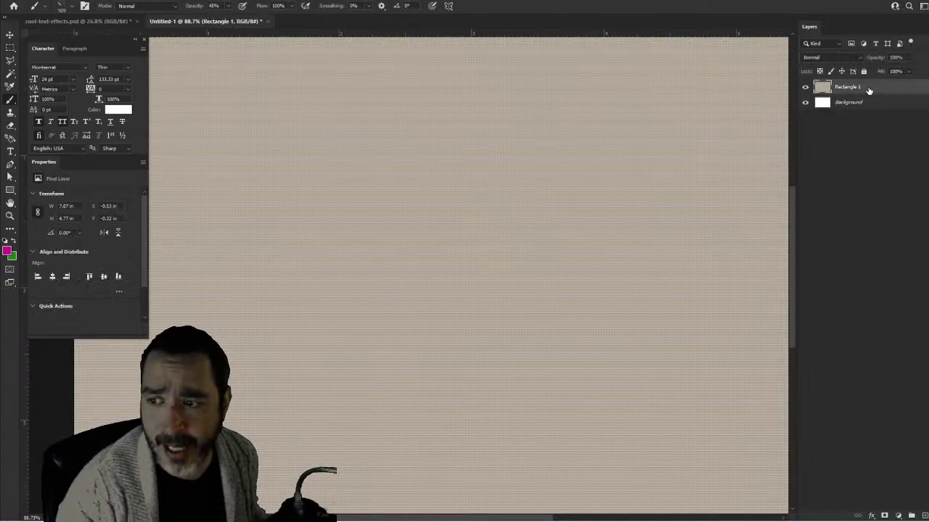
left_click(870, 88)
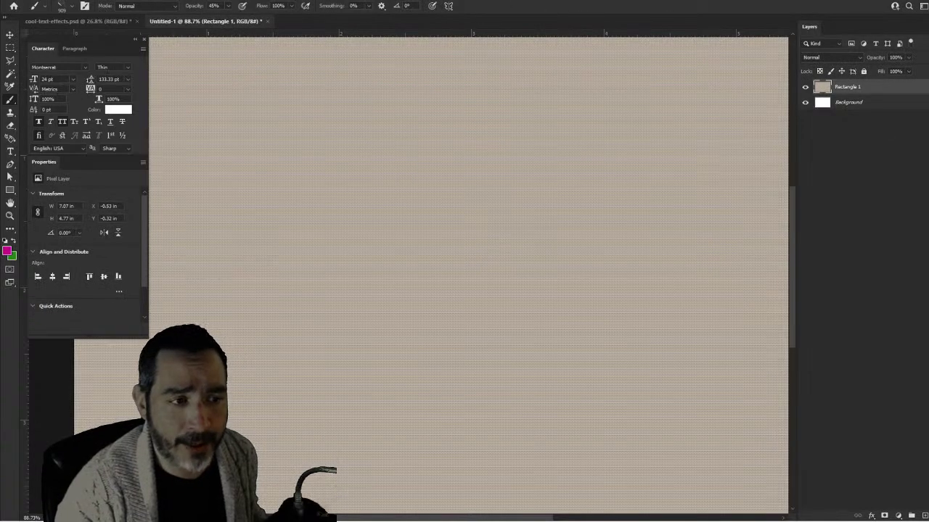
left_click(73, 9)
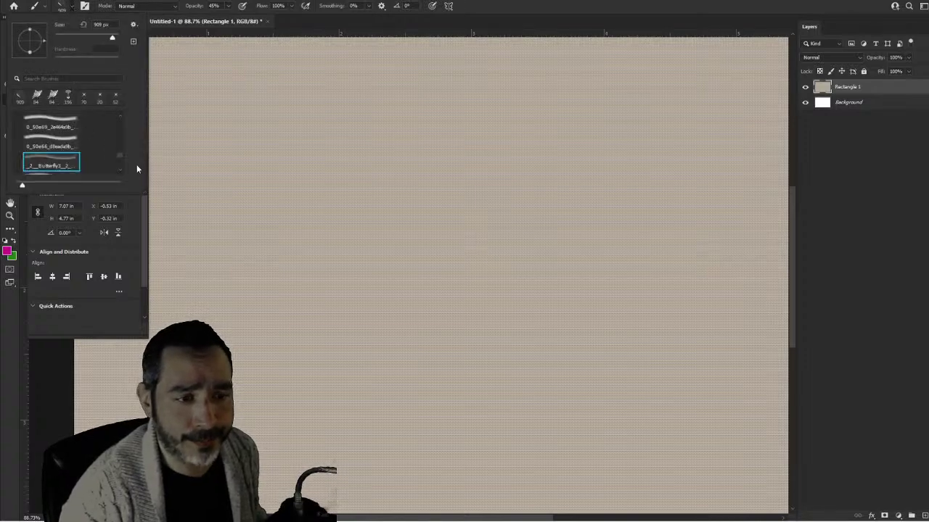
left_click_drag(118, 155, 118, 110)
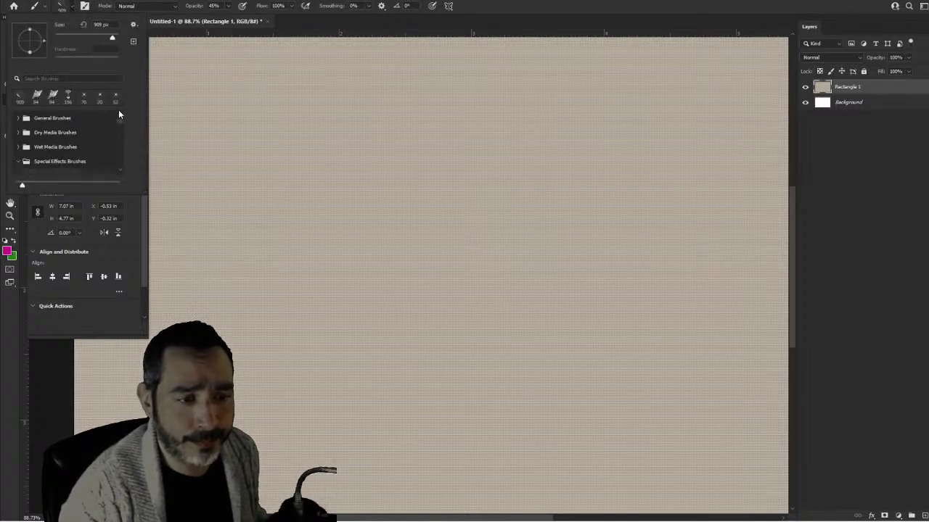
left_click(17, 122)
left_click(45, 153)
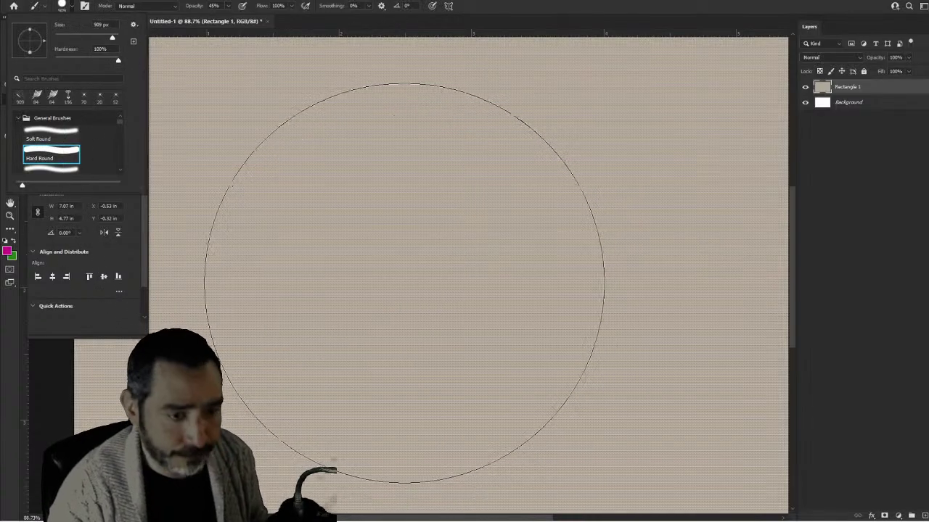
Set the brush size to 23 px and paint a test dot.
right_click(410, 281)
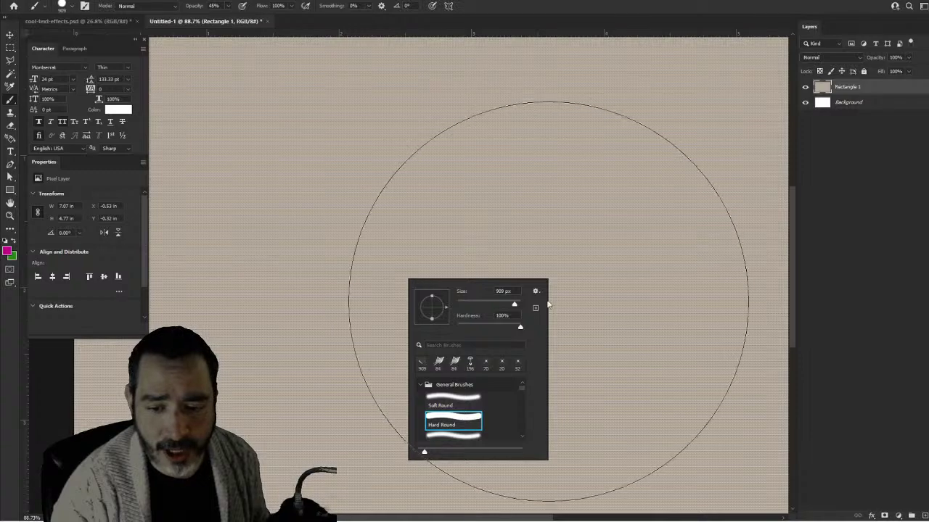
left_click_drag(515, 307, 464, 308)
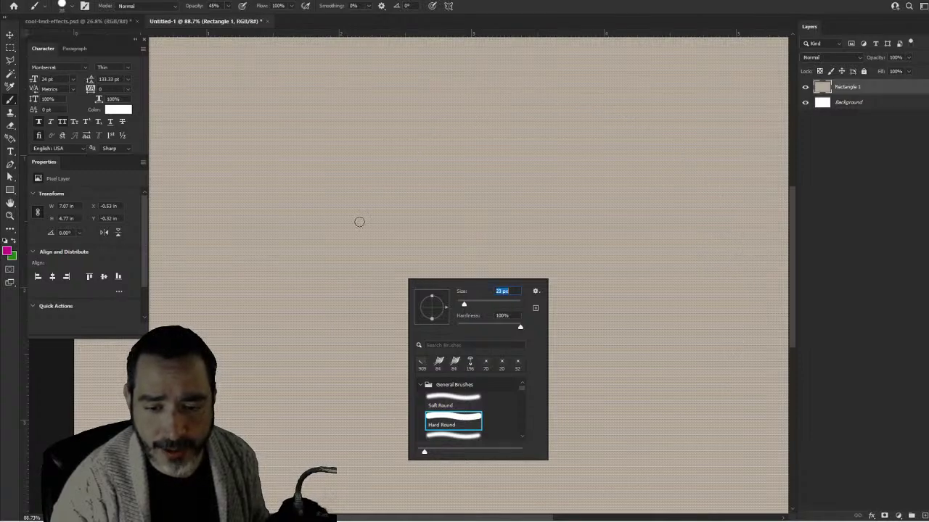
left_click(354, 230)
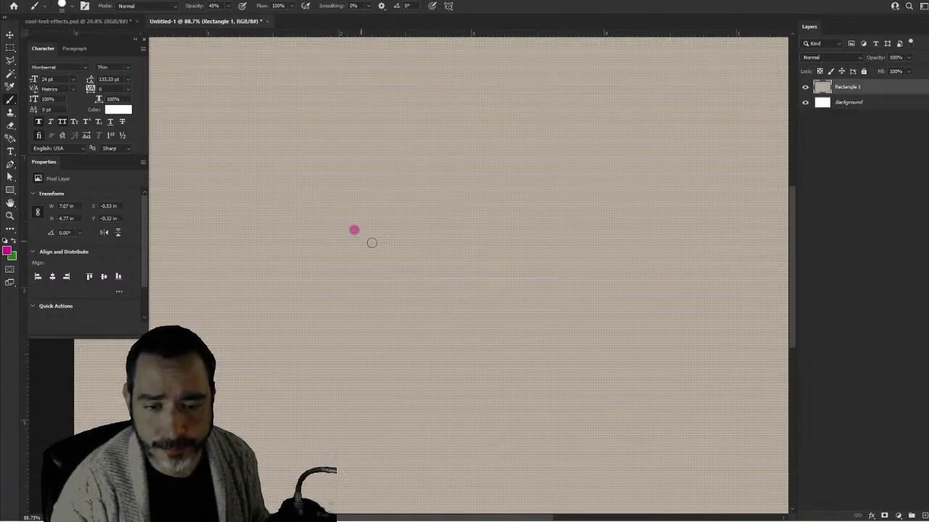
Undo the test dot and set the foreground colour to orange.
key("ctrl+z")
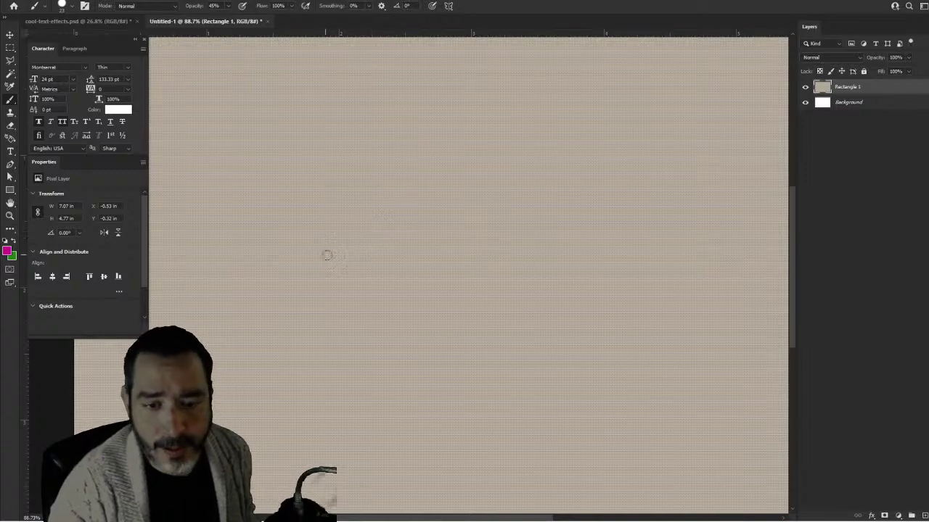
mouse_move(326, 255)
left_mouse_down()
mouse_move(299, 293)
mouse_move(399, 319)
mouse_move(371, 292)
left_mouse_up()
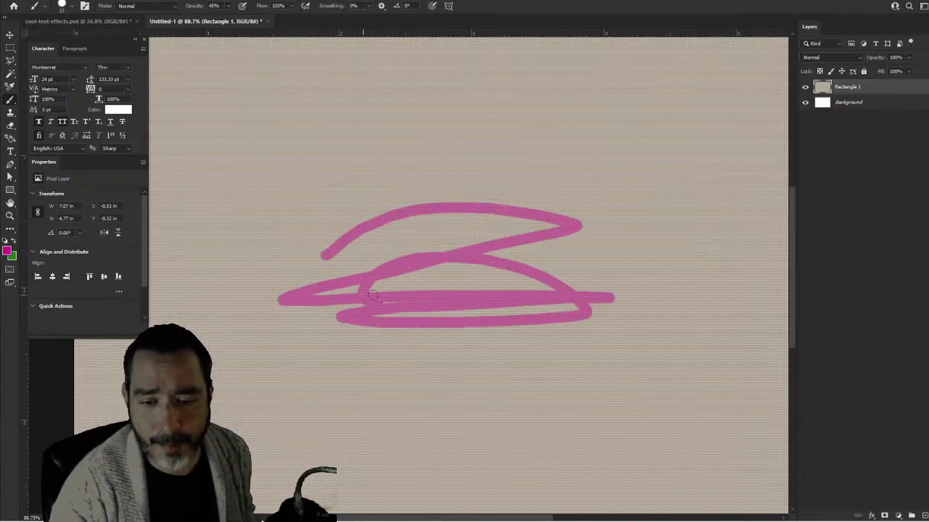
left_click(8, 252)
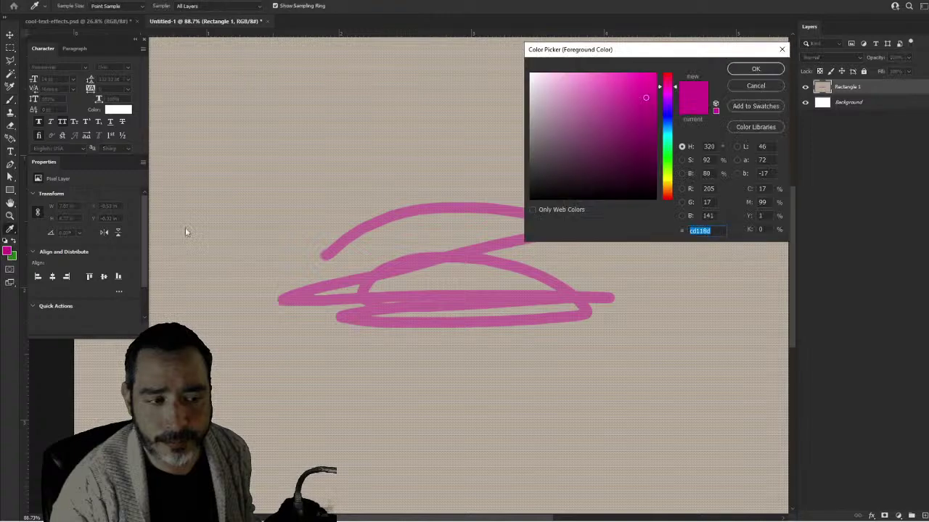
left_click(666, 156)
left_click(615, 153)
left_click(357, 189)
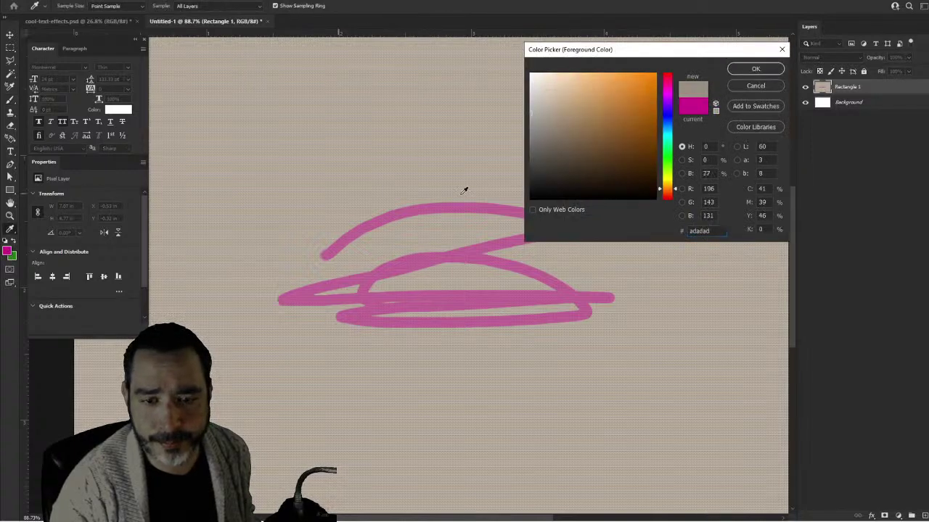
left_click(617, 105)
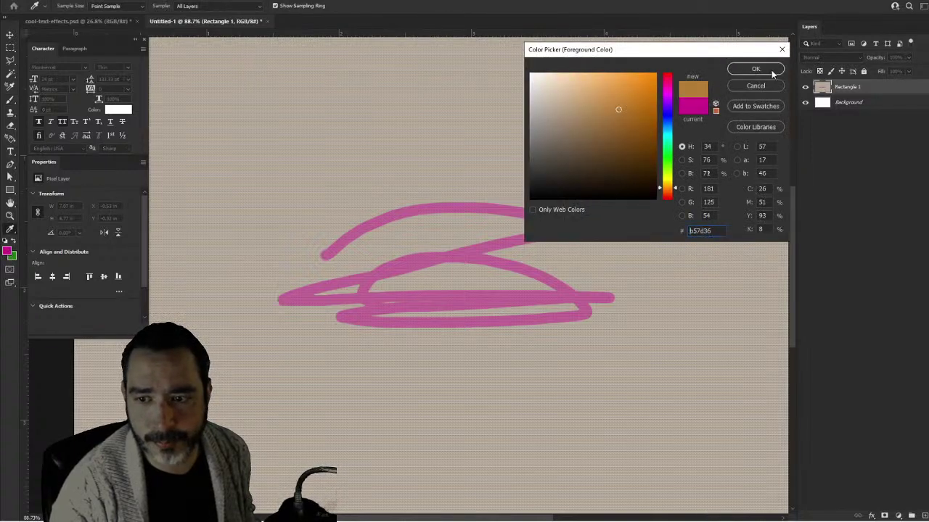
left_click(755, 68)
Paint orange test strokes and undo them all, leaving the canvas clean.
mouse_move(327, 200)
left_mouse_down()
mouse_move(343, 224)
mouse_move(500, 243)
mouse_move(532, 265)
mouse_move(508, 294)
left_mouse_up()
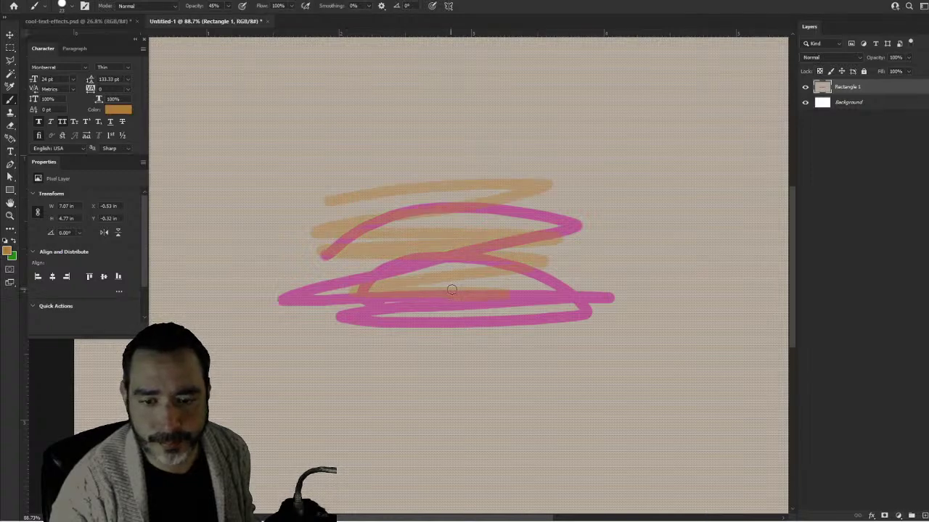
key("ctrl+z")
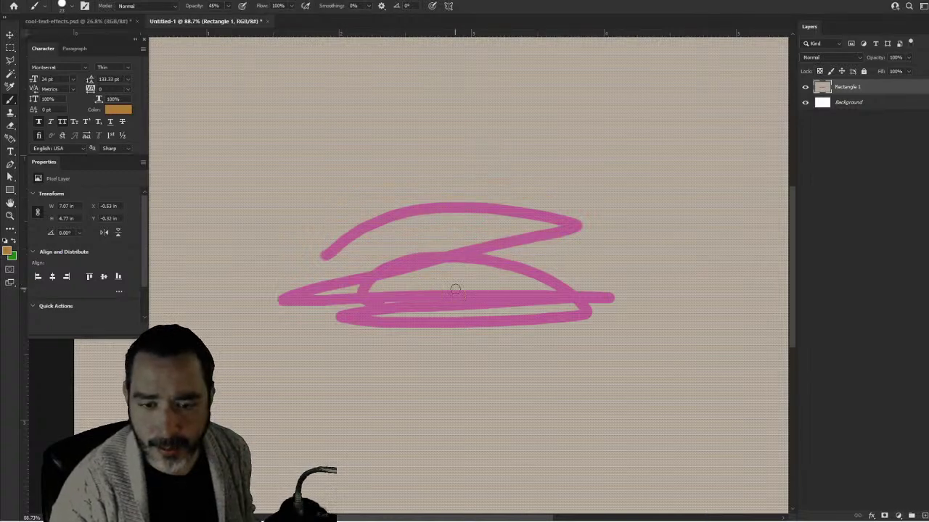
key("ctrl+z")
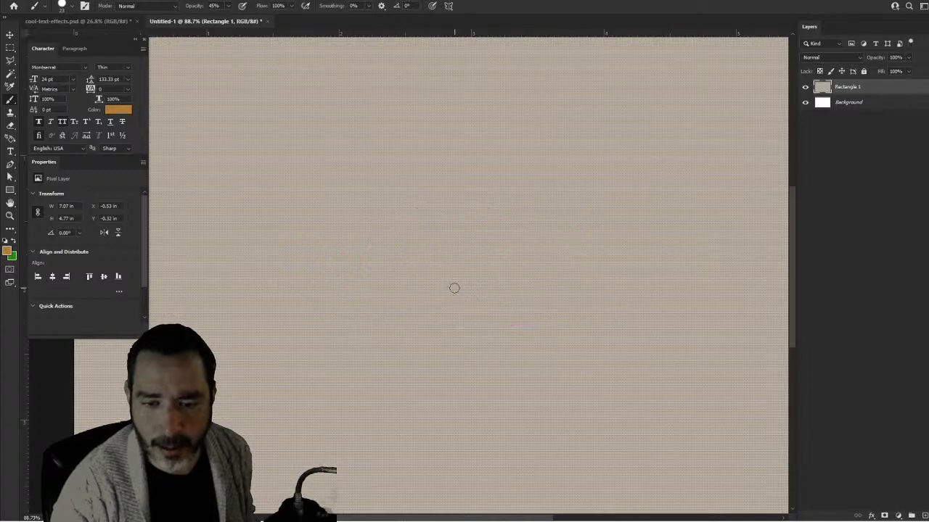
key("ctrl+minus")
key("ctrl+minus")
key("ctrl+plus")
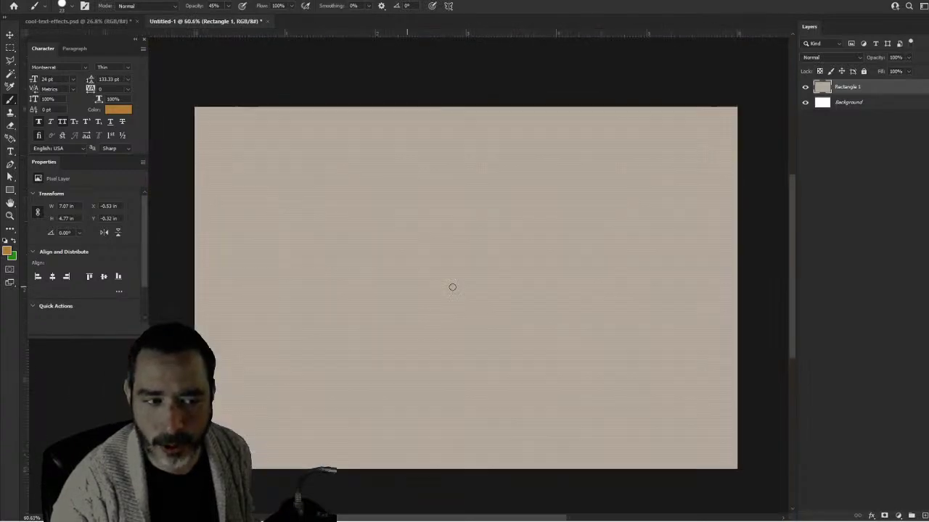
scroll(451, 272, "down", 1)
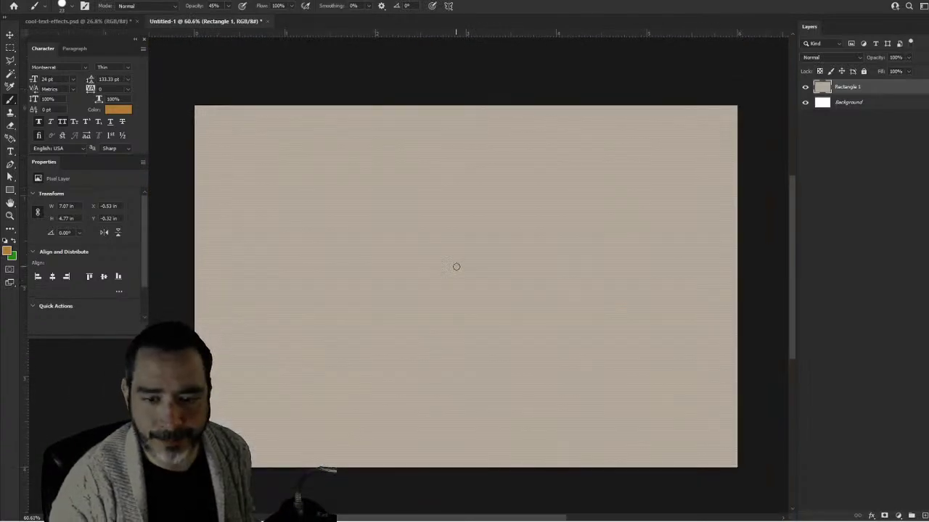
mouse_move(399, 191)
left_mouse_down()
mouse_move(499, 206)
mouse_move(485, 299)
mouse_move(475, 288)
mouse_move(501, 296)
left_mouse_up()
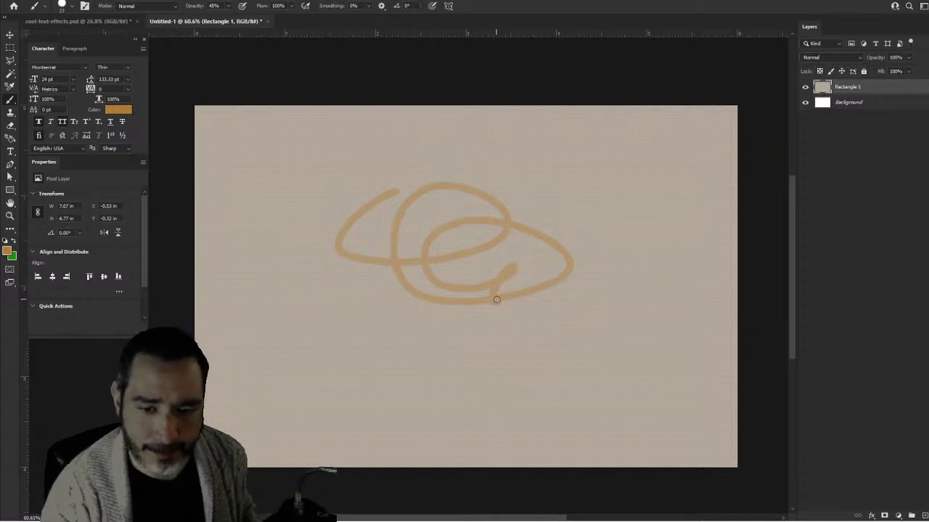
key("ctrl+z")
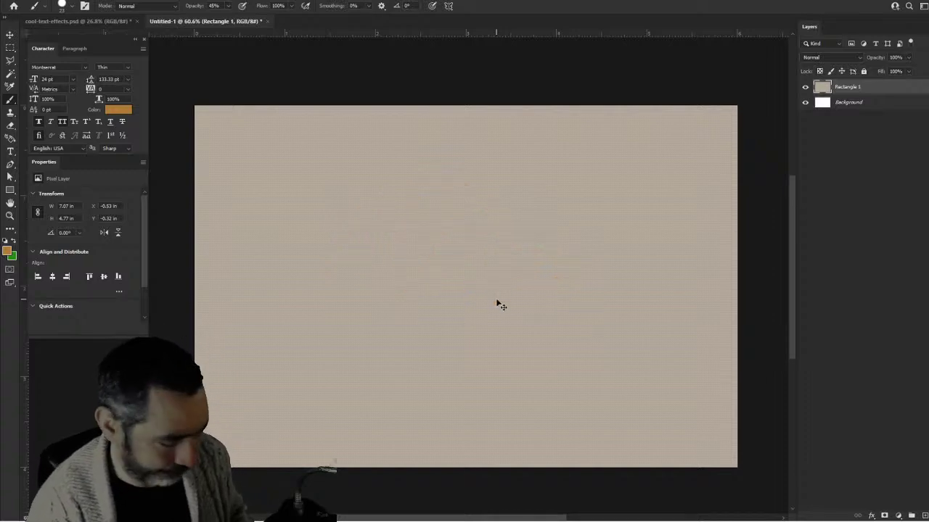
Switch to Free Smoke brush preset 3 and shrink it to 187 px.
left_click(71, 7)
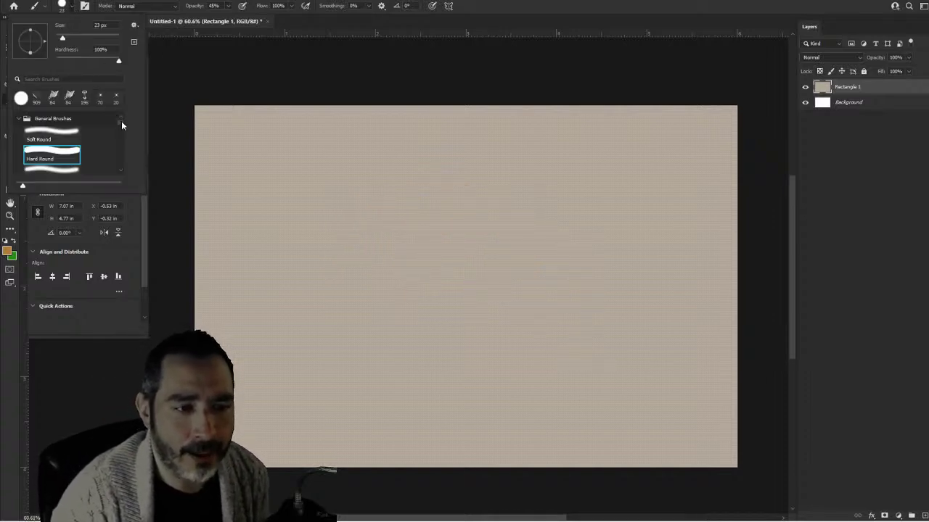
left_click_drag(121, 125, 124, 149)
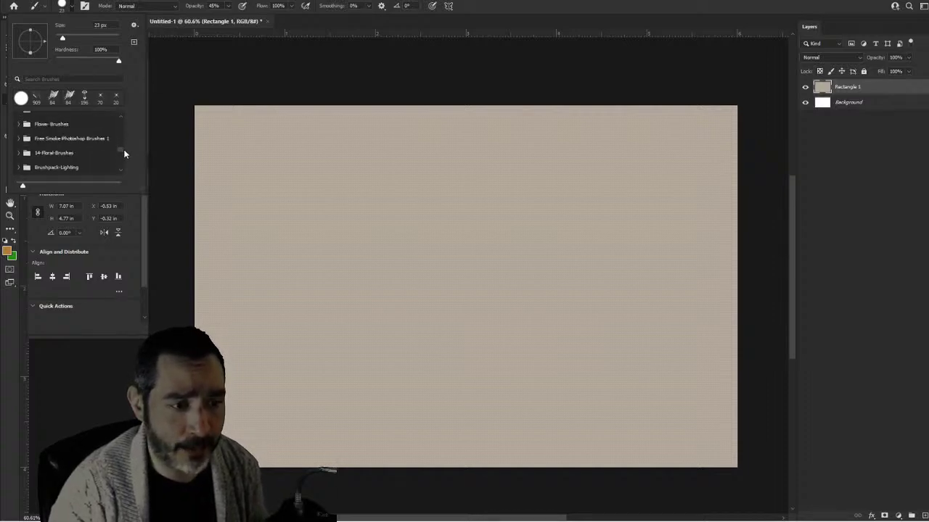
left_click(17, 140)
scroll(54, 152, "down", 2)
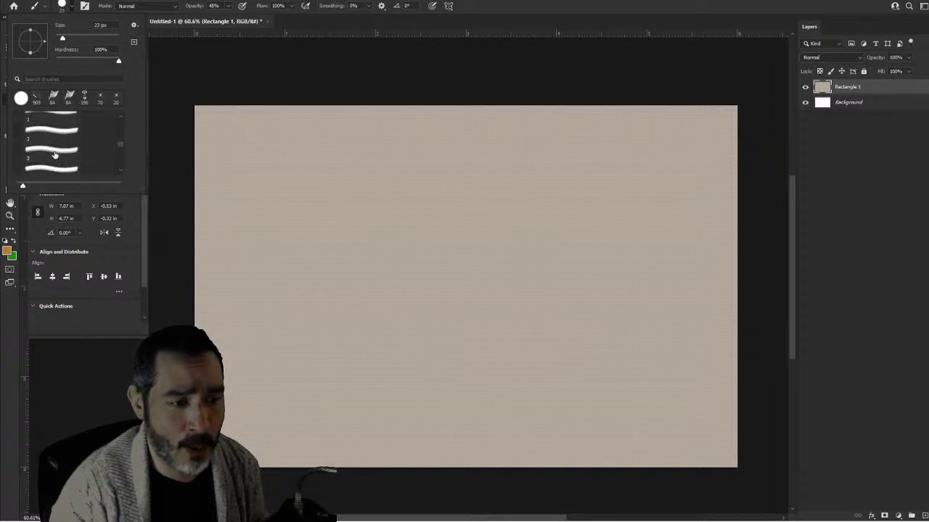
left_click(57, 154)
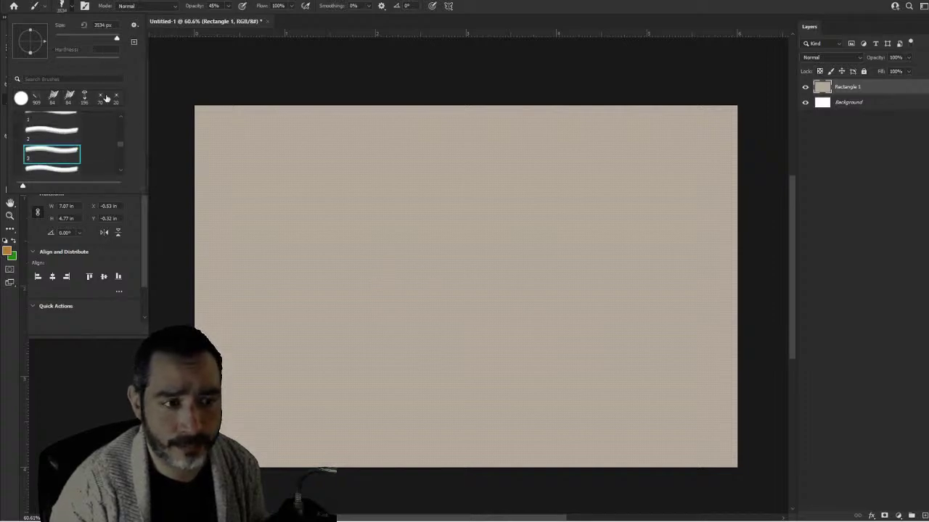
right_click(484, 274)
left_click_drag(522, 269, 485, 268)
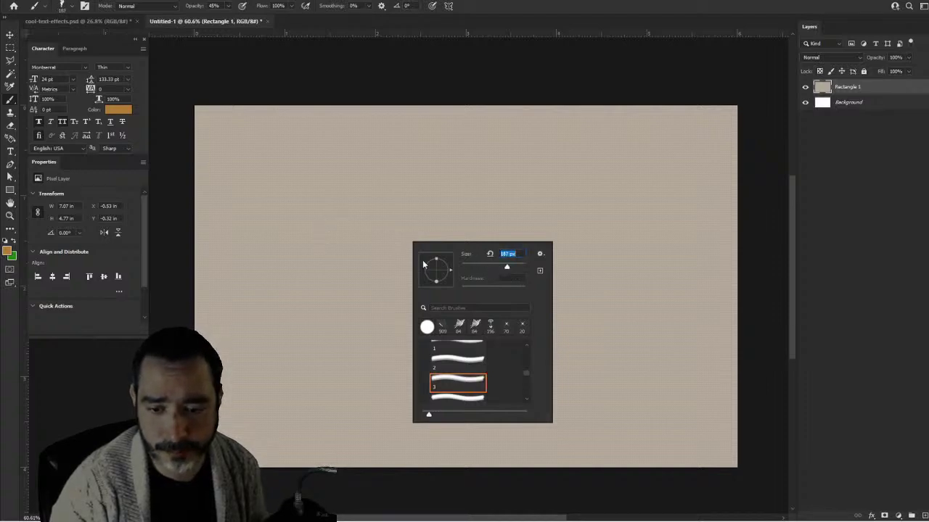
key("Return")
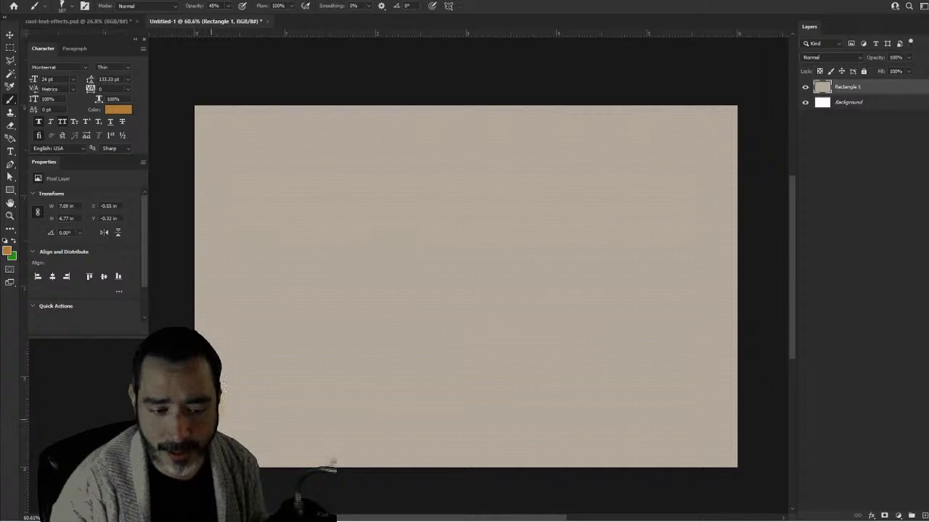
Paint soft orange smoke along the left edge, bottom and right edge of the canvas.
mouse_move(249, 435)
left_mouse_down()
mouse_move(269, 459)
mouse_move(225, 364)
mouse_move(183, 322)
mouse_move(220, 419)
mouse_move(246, 444)
mouse_move(225, 407)
mouse_move(273, 452)
mouse_move(309, 466)
mouse_move(243, 443)
left_mouse_up()
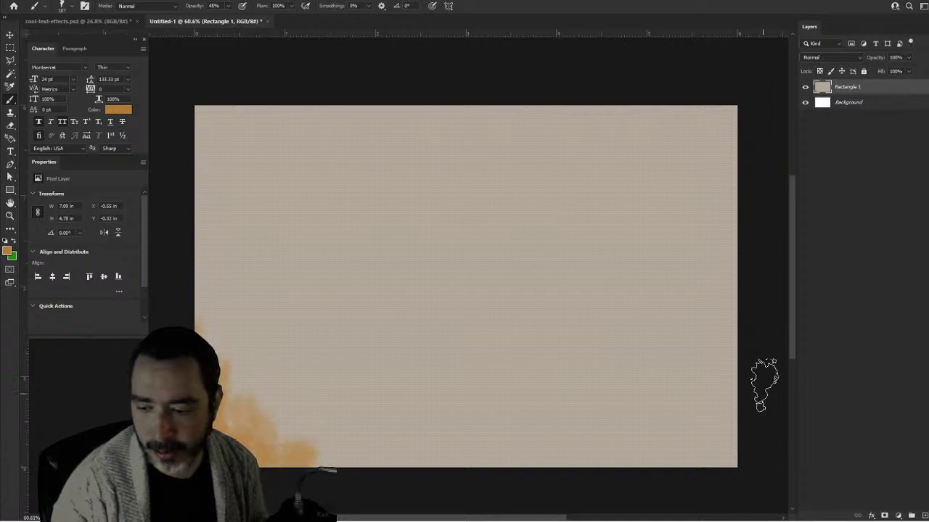
mouse_move(757, 369)
left_mouse_down()
mouse_move(741, 387)
mouse_move(750, 448)
mouse_move(736, 415)
mouse_move(723, 416)
mouse_move(705, 467)
mouse_move(656, 485)
mouse_move(748, 454)
mouse_move(712, 480)
mouse_move(459, 468)
left_mouse_up()
mouse_move(267, 373)
left_mouse_down()
mouse_move(300, 428)
mouse_move(292, 442)
mouse_move(252, 395)
left_mouse_up()
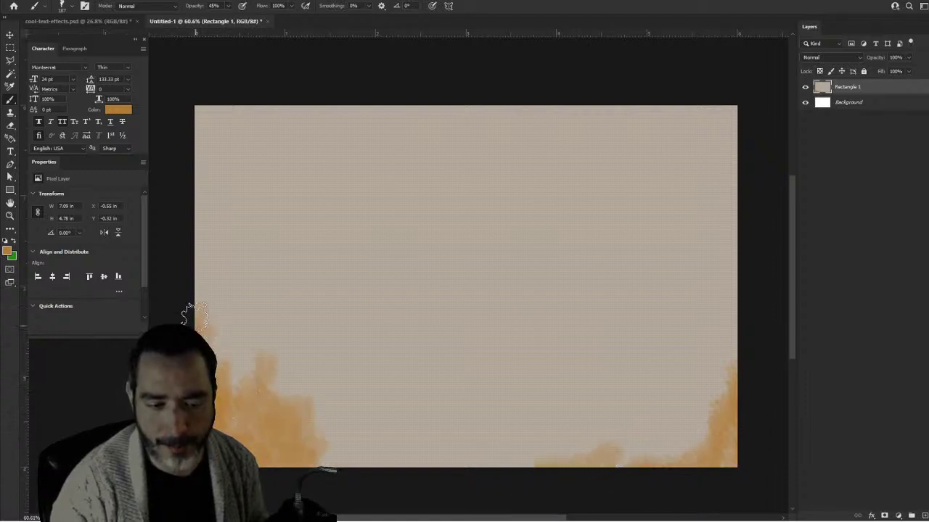
mouse_move(195, 314)
left_mouse_down()
mouse_move(224, 389)
mouse_move(254, 397)
mouse_move(323, 472)
mouse_move(333, 462)
mouse_move(401, 481)
mouse_move(602, 494)
mouse_move(559, 463)
mouse_move(653, 463)
mouse_move(661, 433)
mouse_move(687, 441)
mouse_move(760, 355)
mouse_move(729, 440)
mouse_move(706, 459)
mouse_move(699, 419)
mouse_move(749, 333)
mouse_move(749, 279)
mouse_move(722, 278)
mouse_move(733, 364)
mouse_move(725, 387)
mouse_move(736, 331)
mouse_move(706, 341)
mouse_move(695, 376)
mouse_move(704, 414)
left_mouse_up()
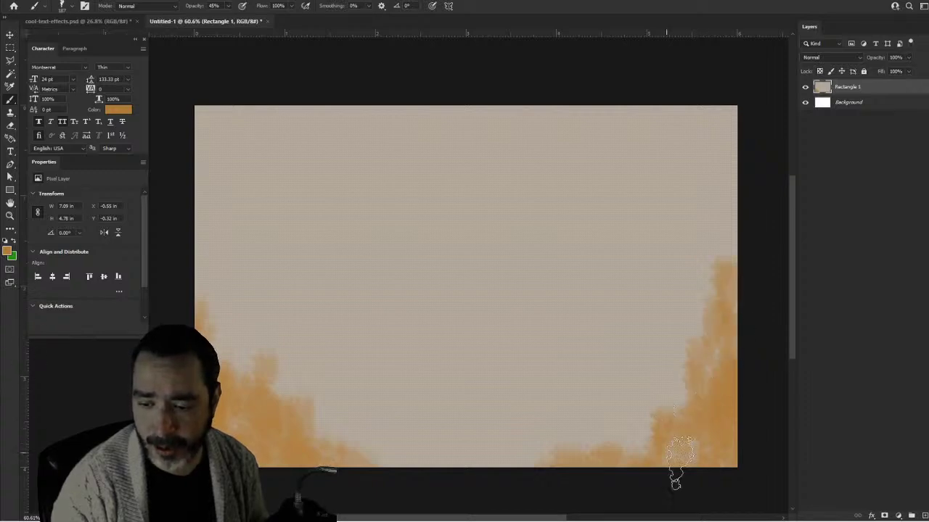
mouse_move(188, 294)
left_mouse_down()
mouse_move(262, 436)
mouse_move(363, 446)
mouse_move(319, 421)
mouse_move(239, 406)
left_mouse_up()
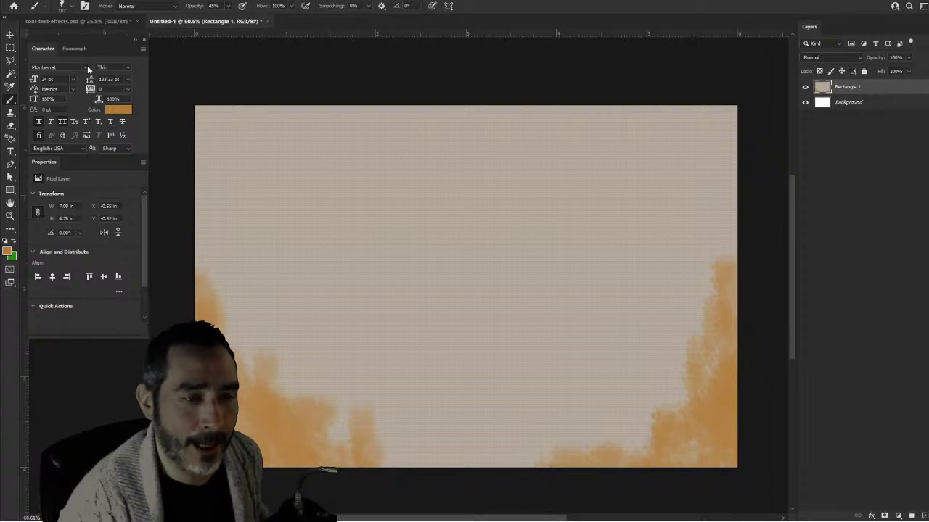
Set up the _2_Butterfly.psd brush at 83 px with a magenta foreground colour.
left_click(70, 6)
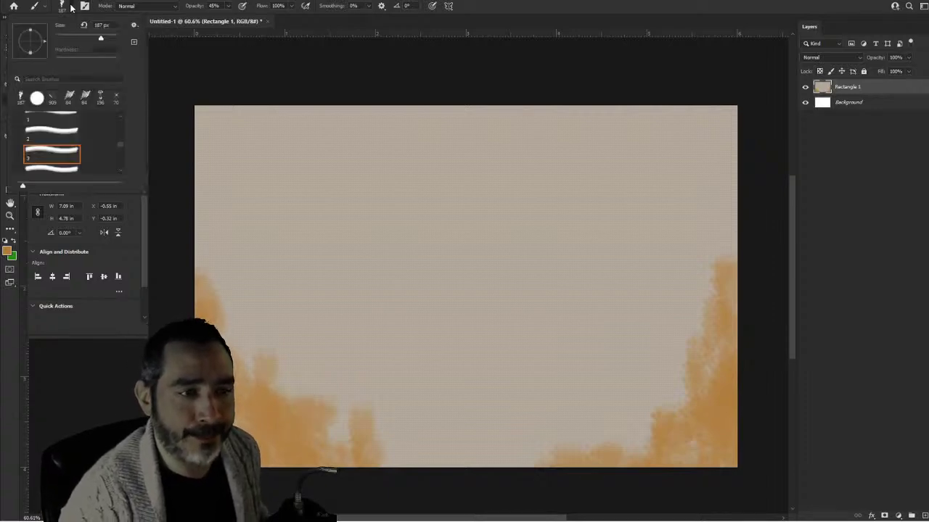
left_click_drag(118, 150, 119, 161)
left_click(42, 133)
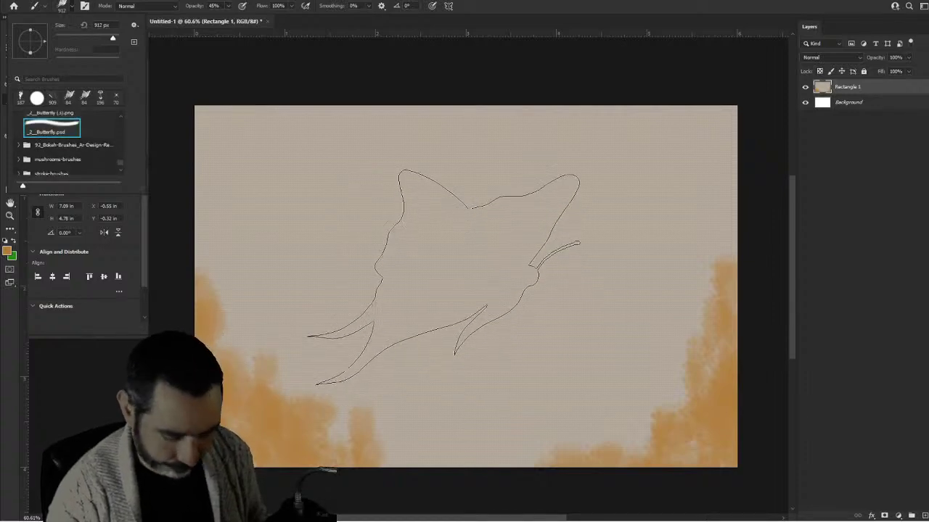
right_click(468, 310)
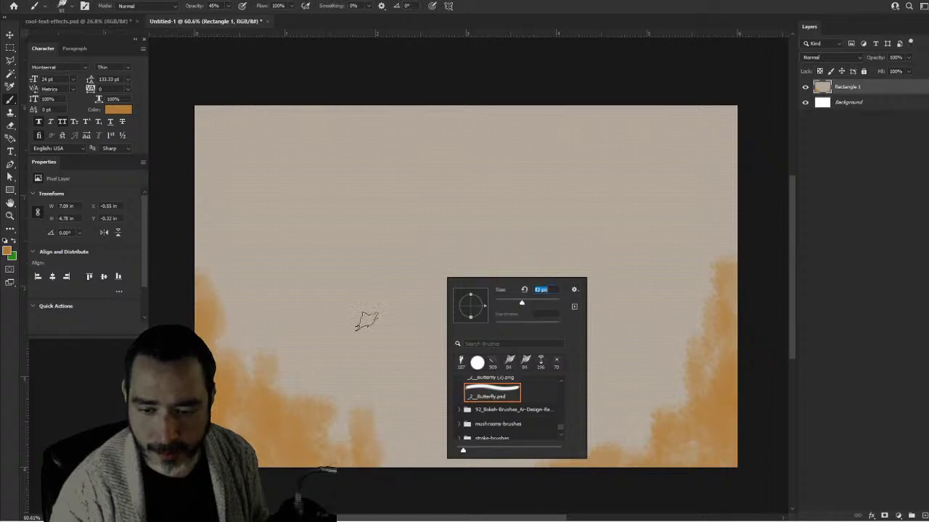
key("Return")
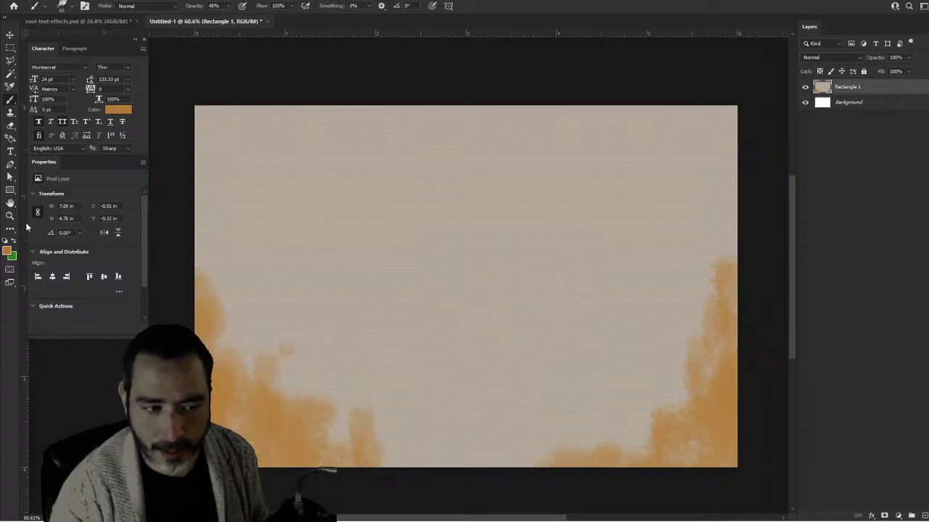
left_click(7, 252)
left_click_drag(662, 189, 663, 94)
left_click(736, 71)
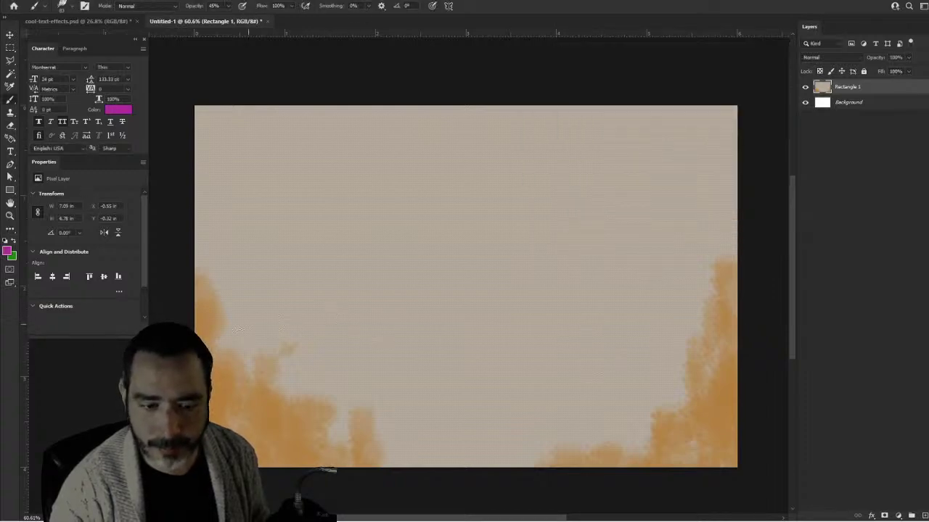
Stamp a solid magenta butterfly near the left edge.
scroll(257, 319, "up", 6)
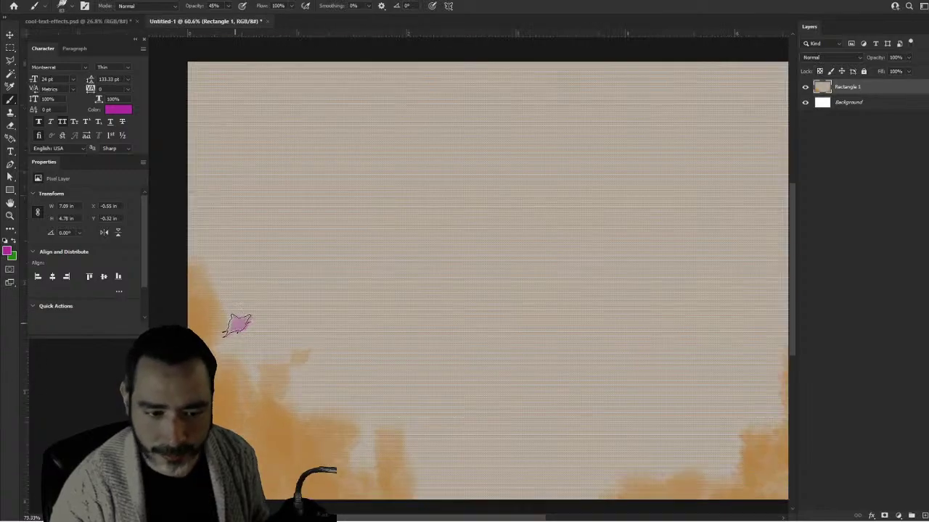
left_click(202, 279)
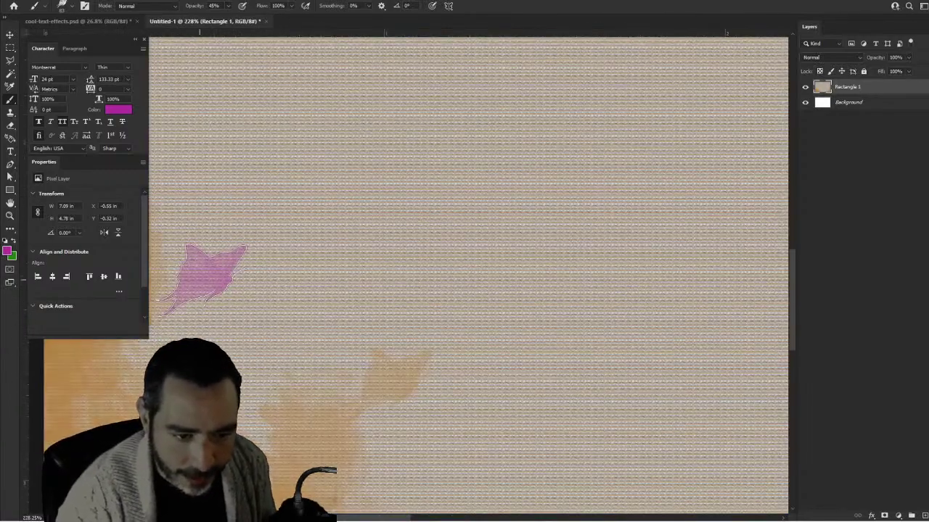
left_click(202, 279)
left_click(202, 279)
scroll(334, 359, "down", 2)
scroll(332, 360, "down", 2)
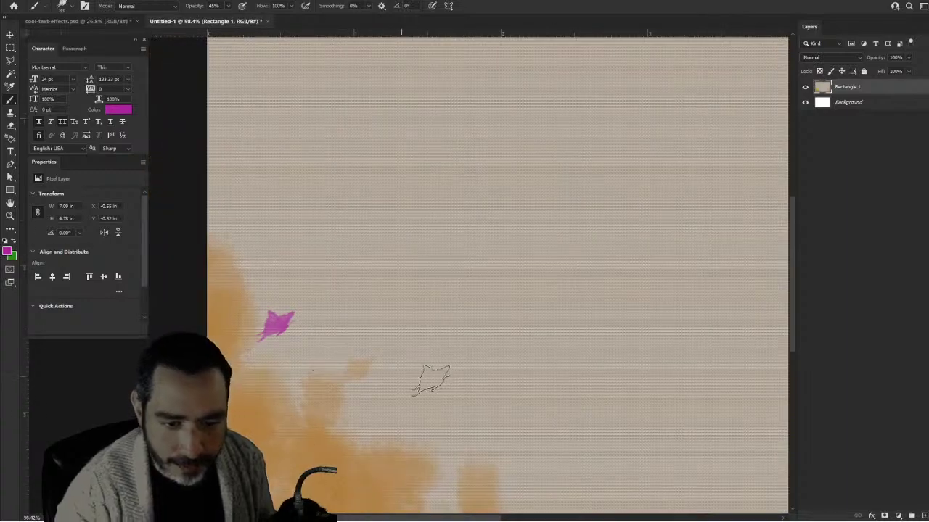
left_click_drag(512, 383, 248, 302)
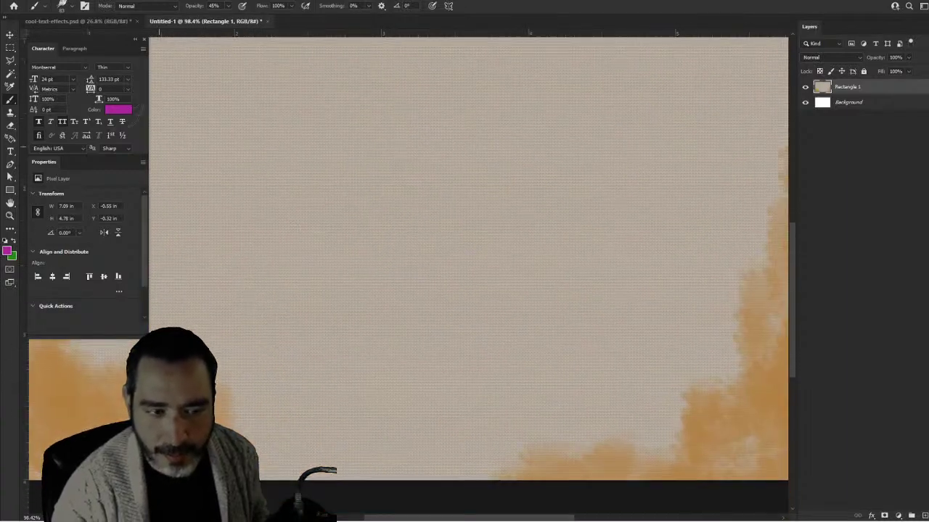
Stamp more butterflies in the lower right and near the bottom using another butterfly tip.
left_click(72, 8)
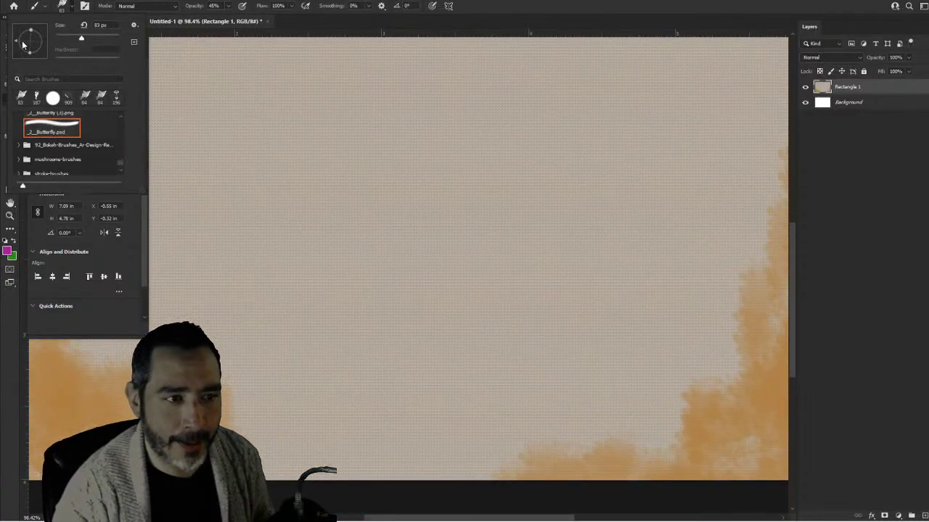
left_click_drag(678, 373, 683, 381)
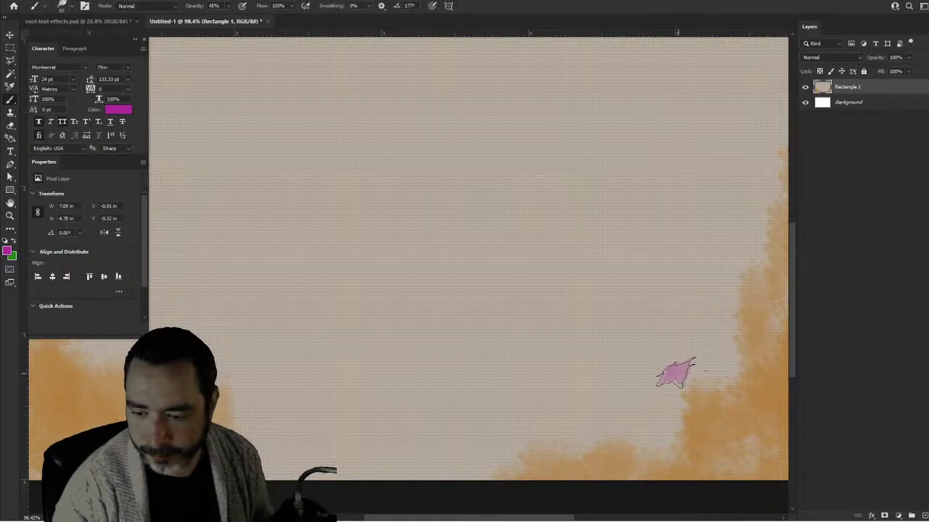
left_click(72, 7)
scroll(66, 141, "up", 3)
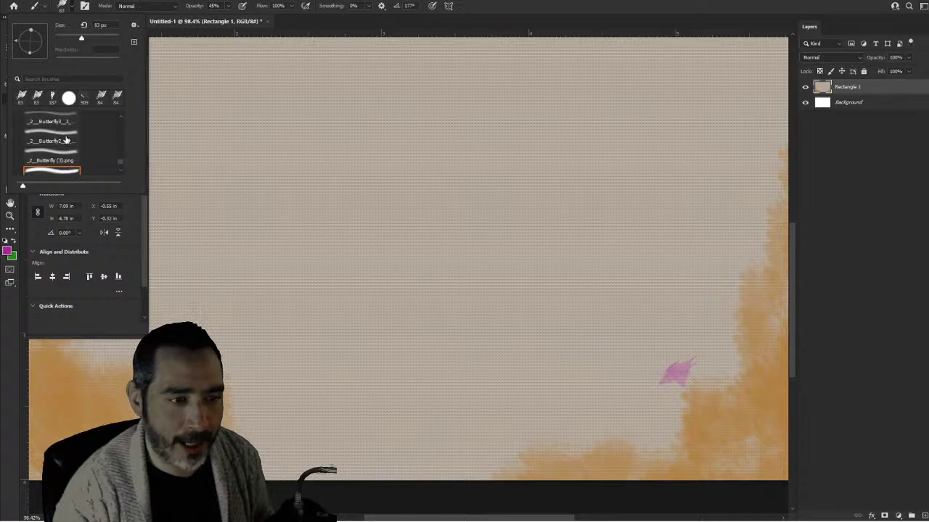
left_click(65, 140)
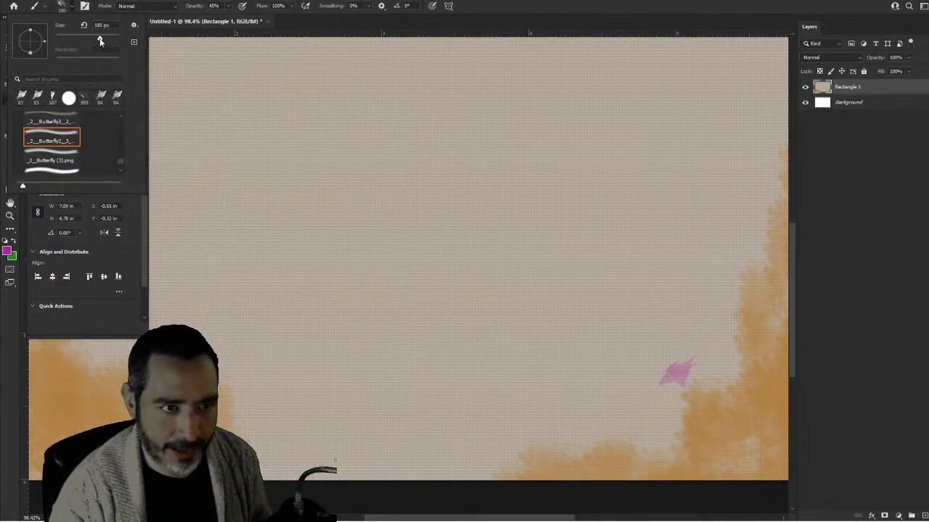
left_click(535, 358)
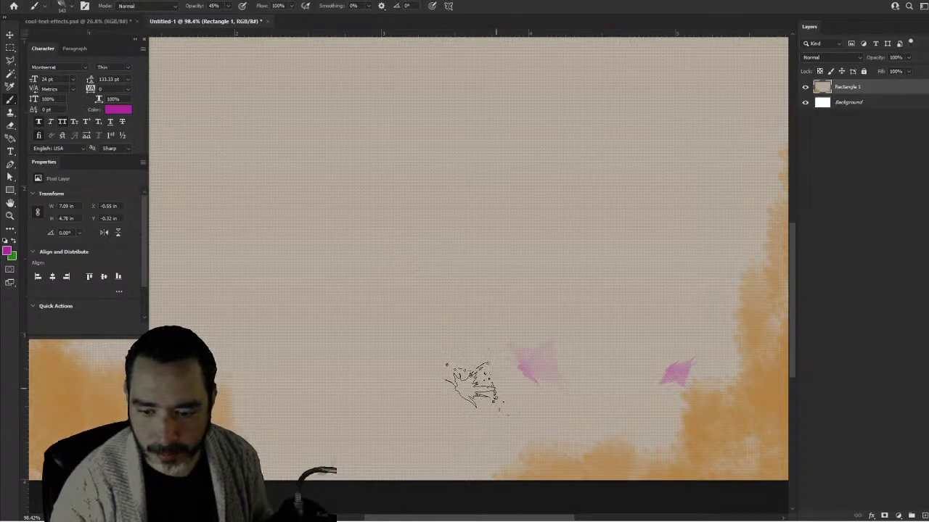
scroll(471, 385, "down", 4)
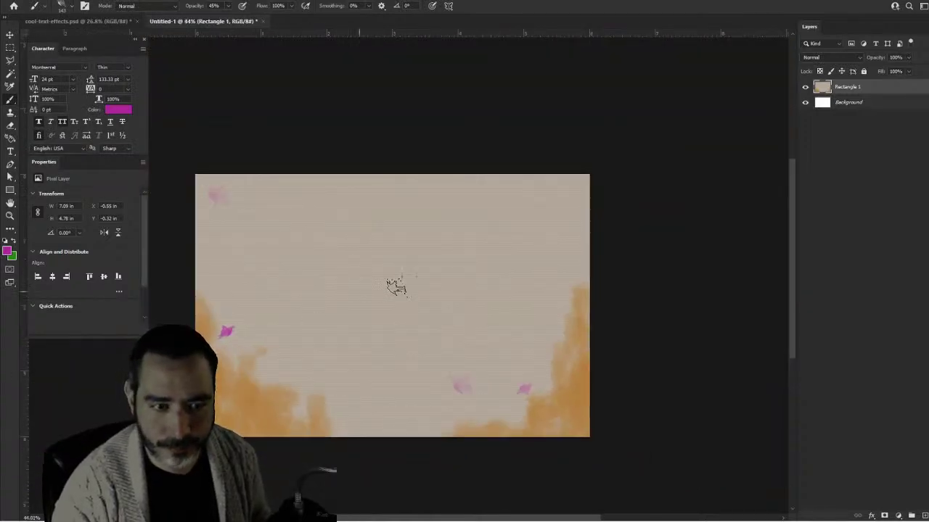
scroll(406, 273, "up", 1)
left_click_drag(298, 216, 381, 164)
Return to the Brush tool and browse the brush preset list.
left_click(11, 34)
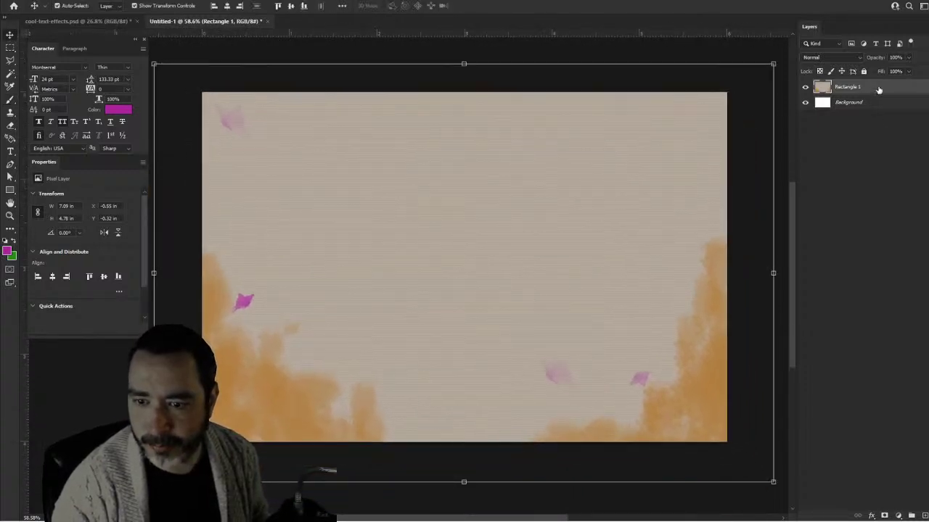
left_click(10, 100)
left_click(72, 6)
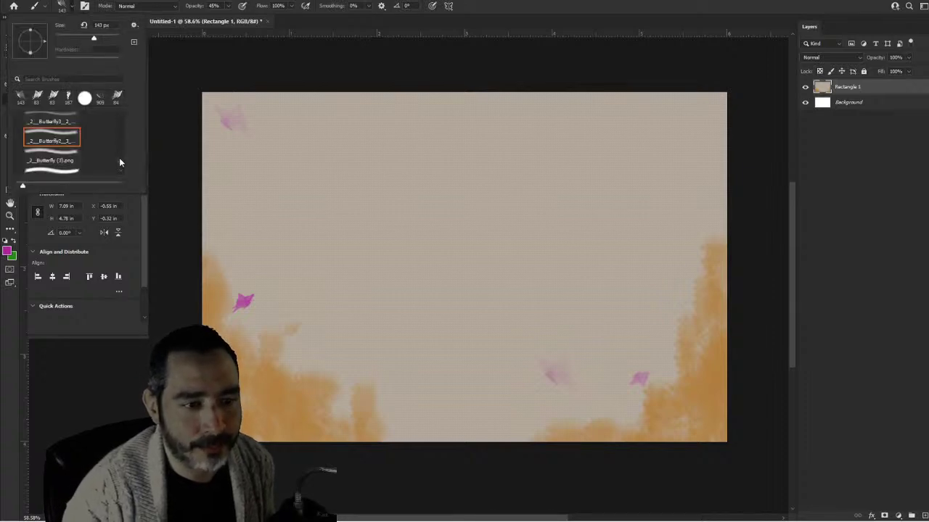
scroll(119, 161, "down", 3)
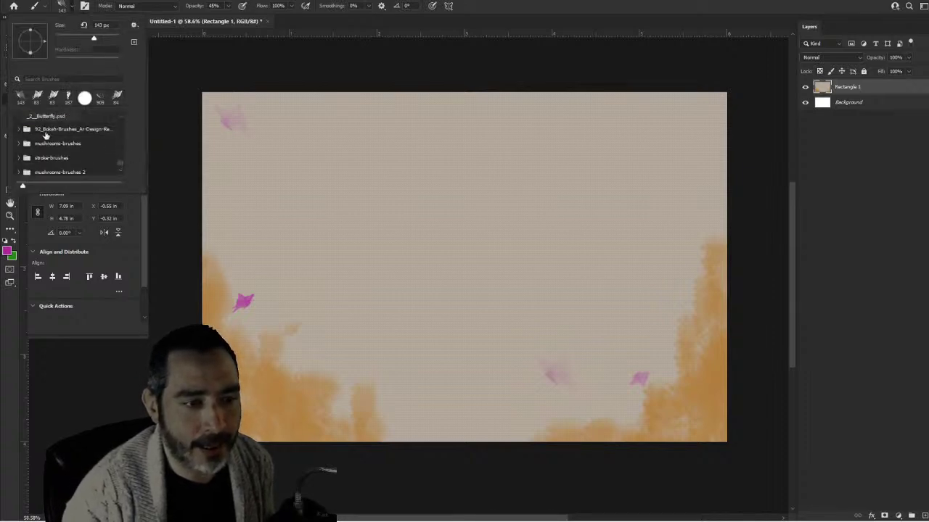
scroll(53, 141, "down", 1)
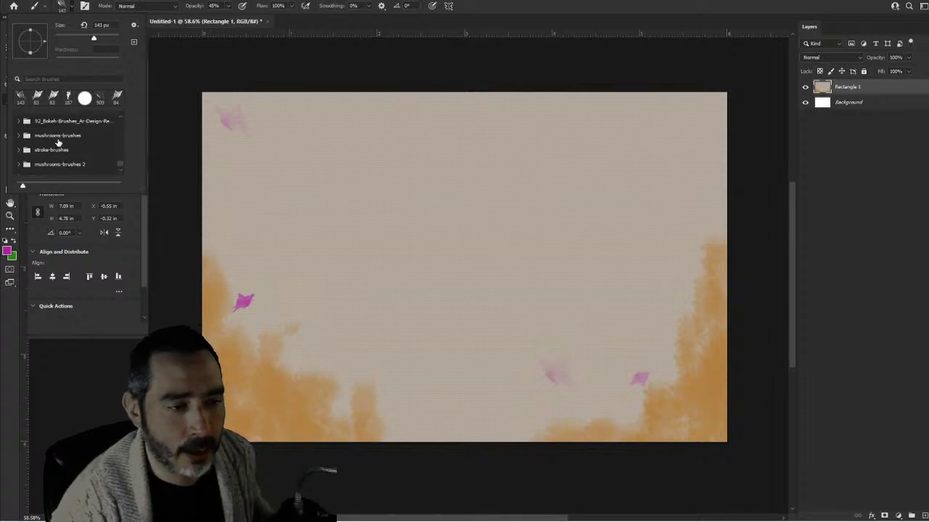
scroll(58, 143, "up", 1)
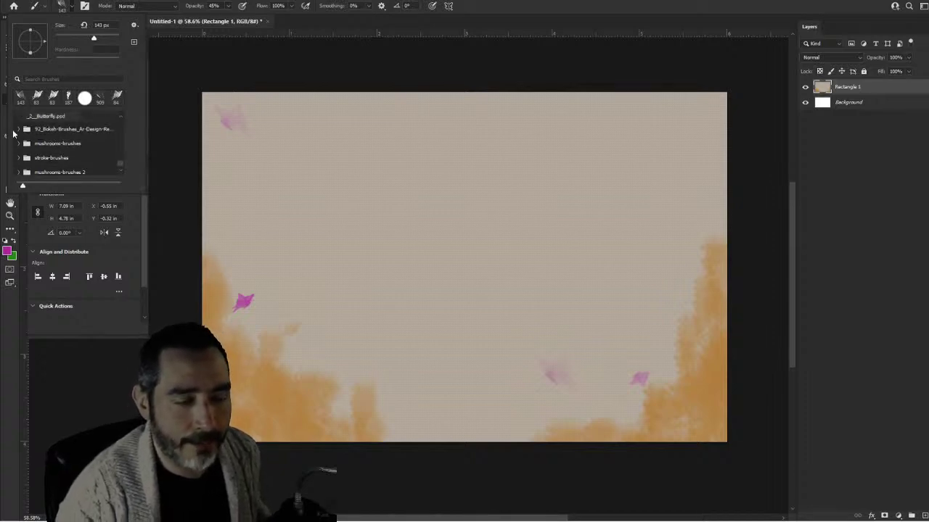
scroll(68, 153, "down", 1)
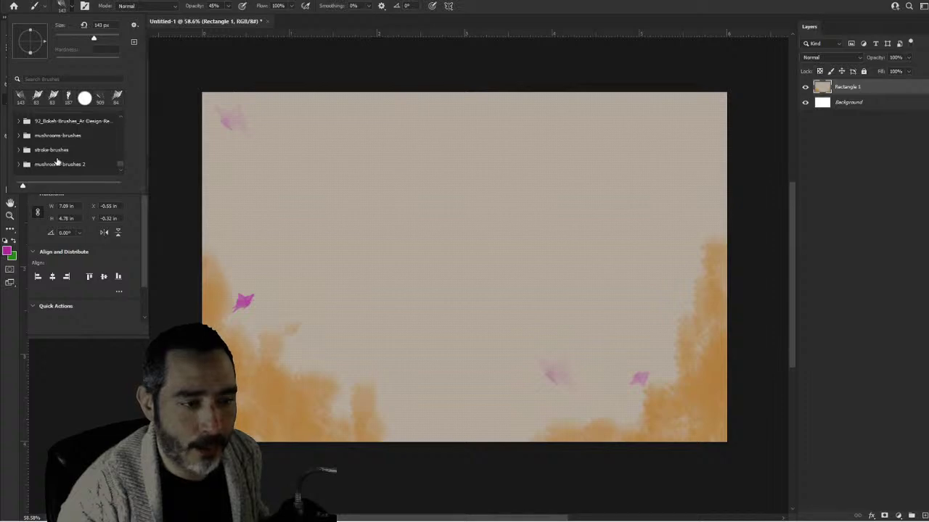
scroll(58, 159, "up", 5)
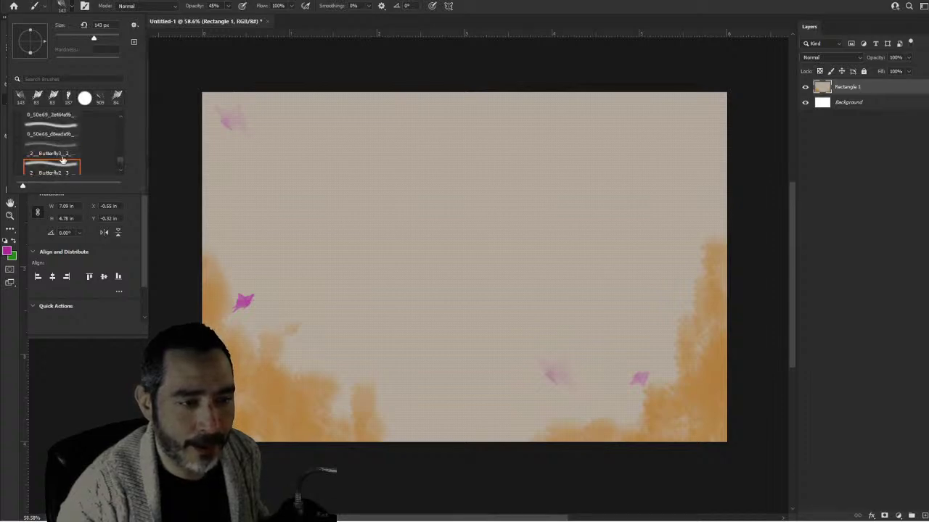
scroll(62, 159, "down", 4)
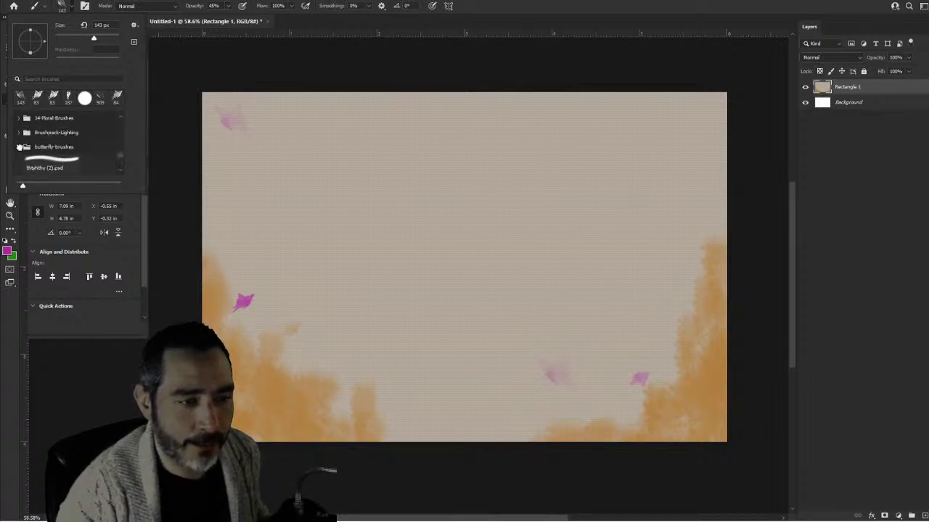
Collapse butterfly-brushes and pick Light1 from the expanded Brushpack-Lighting set.
left_click(20, 147)
scroll(61, 151, "up", 1)
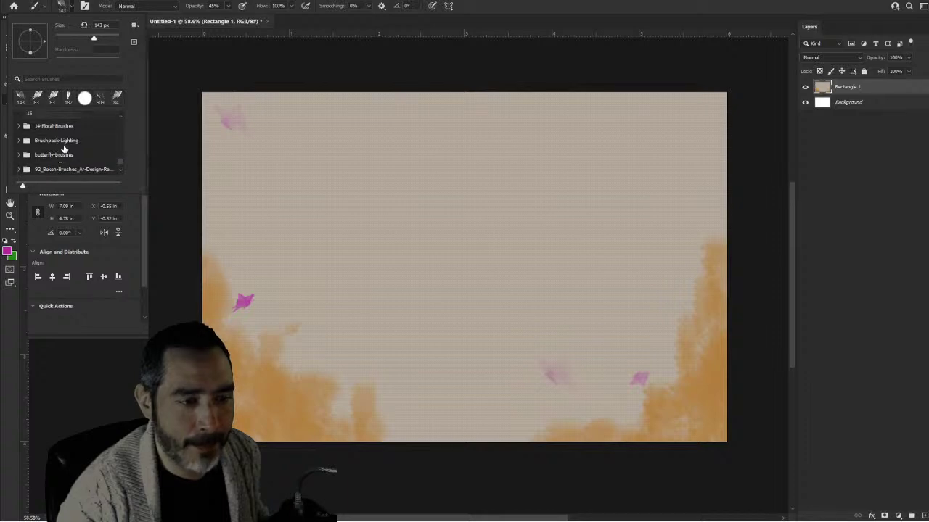
left_click(59, 142)
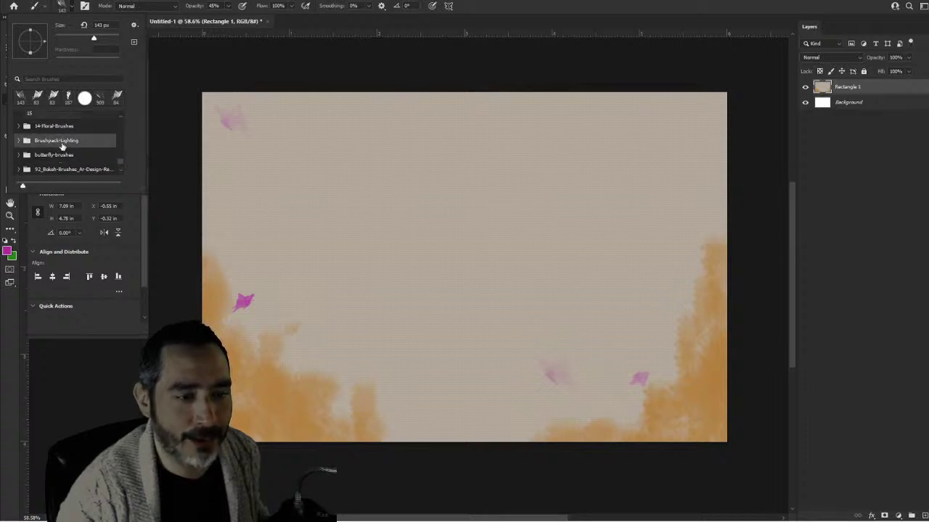
left_click(19, 141)
left_click(48, 170)
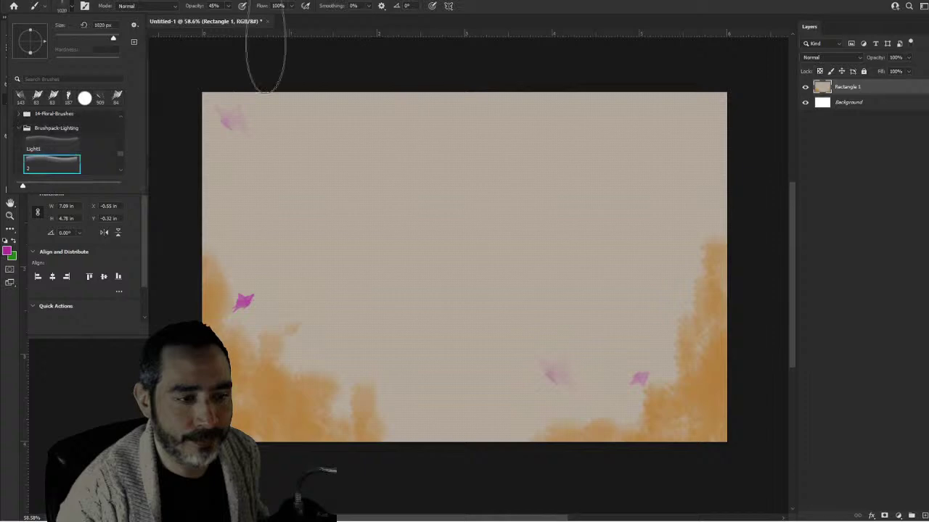
Stamp soft pink glows across the top of the canvas with the Light1 brush.
left_click(255, 106)
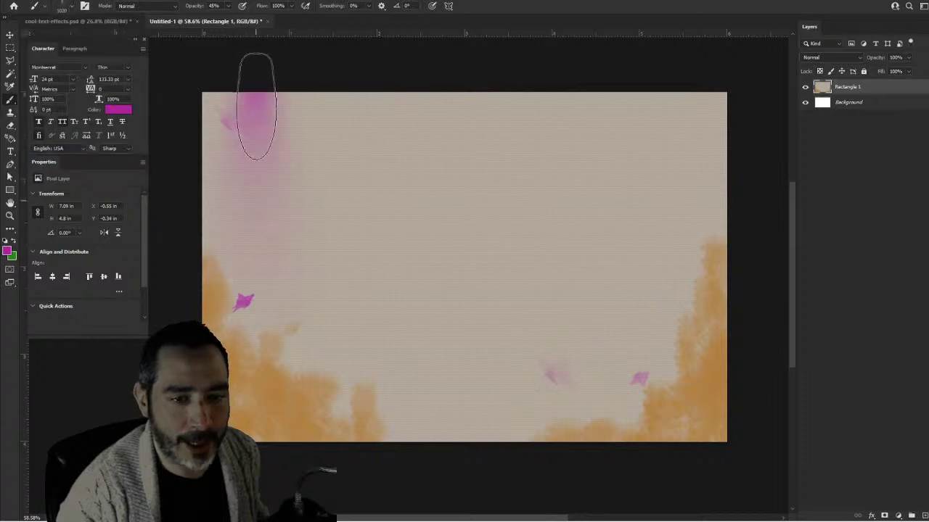
left_click(734, 94)
left_click(494, 49)
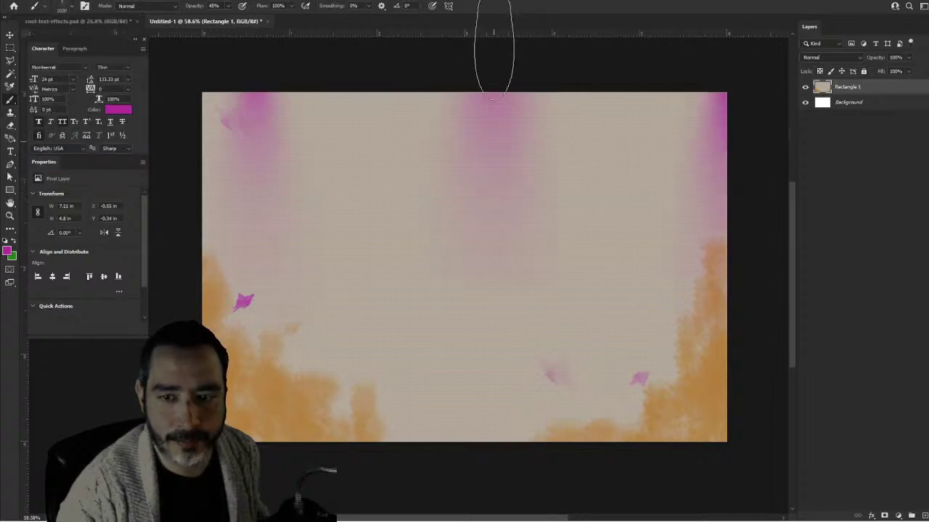
left_click(331, 40)
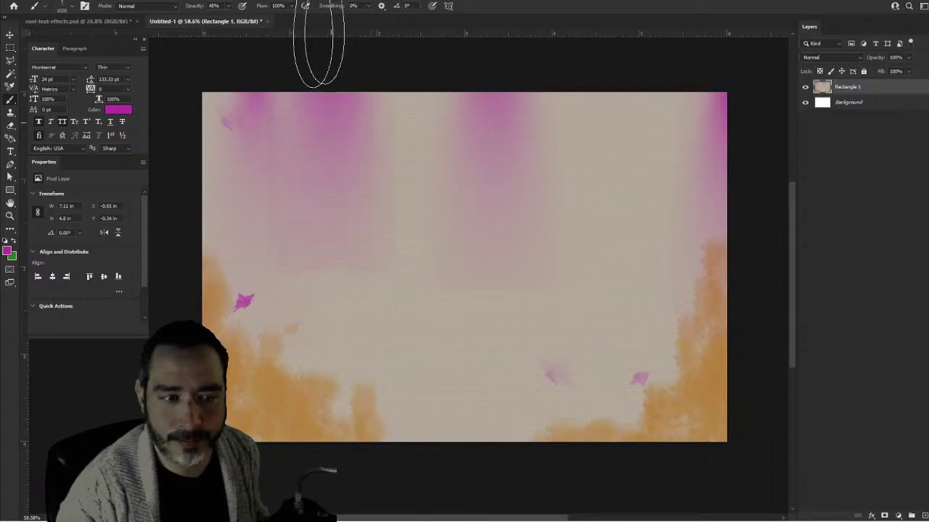
Switch the foreground colour to yellow-green and stamp glows along the top edge.
left_click(8, 250)
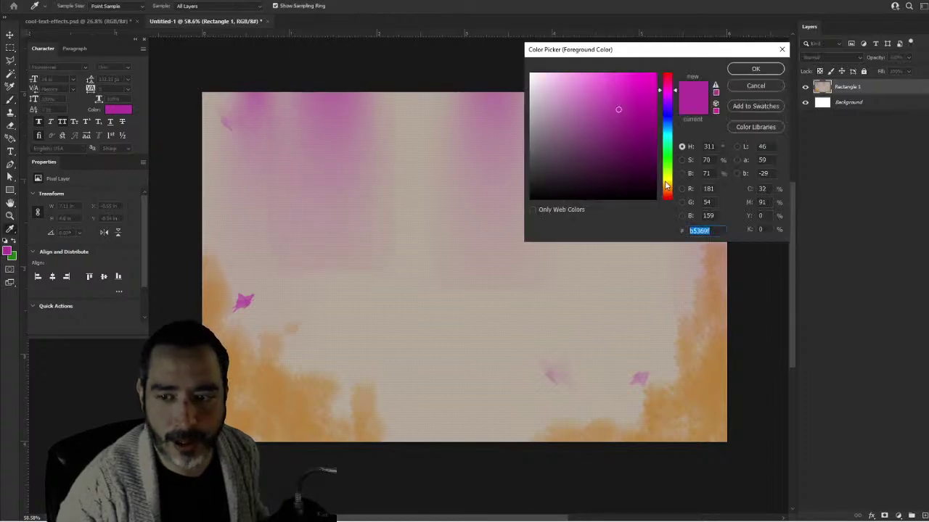
left_click_drag(666, 186, 666, 176)
left_click(755, 68)
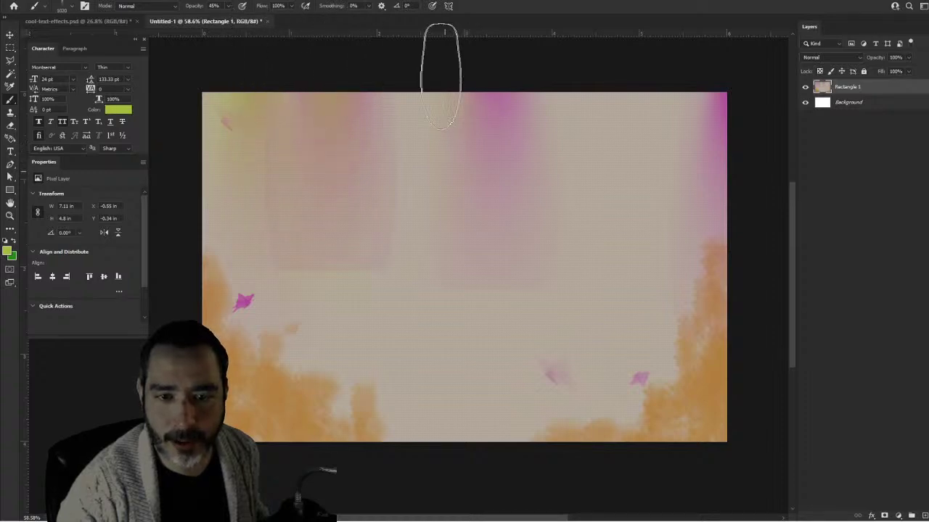
left_click(412, 84)
left_click(566, 84)
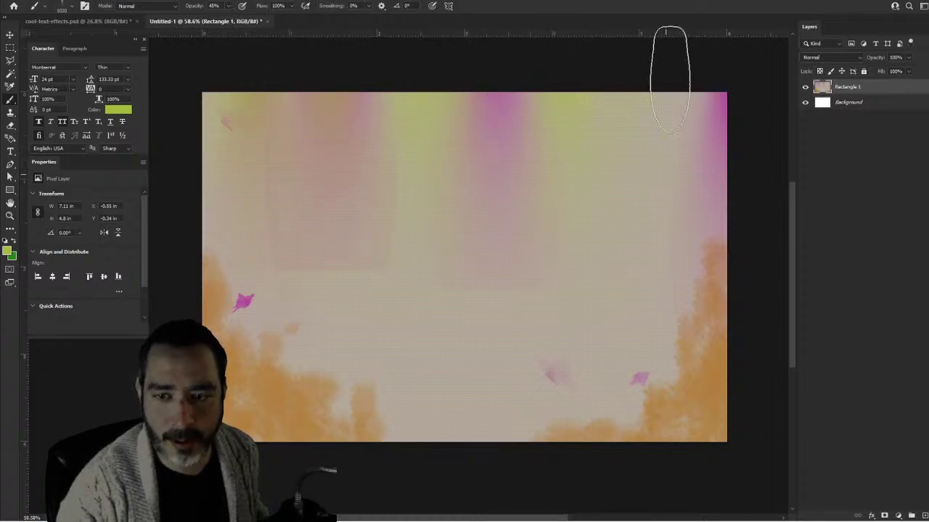
left_click(694, 84)
Spread yellow-green glow down the right edge and into the top-left corner.
mouse_move(704, 68)
left_mouse_down()
mouse_move(746, 181)
mouse_move(737, 232)
mouse_move(715, 177)
left_mouse_up()
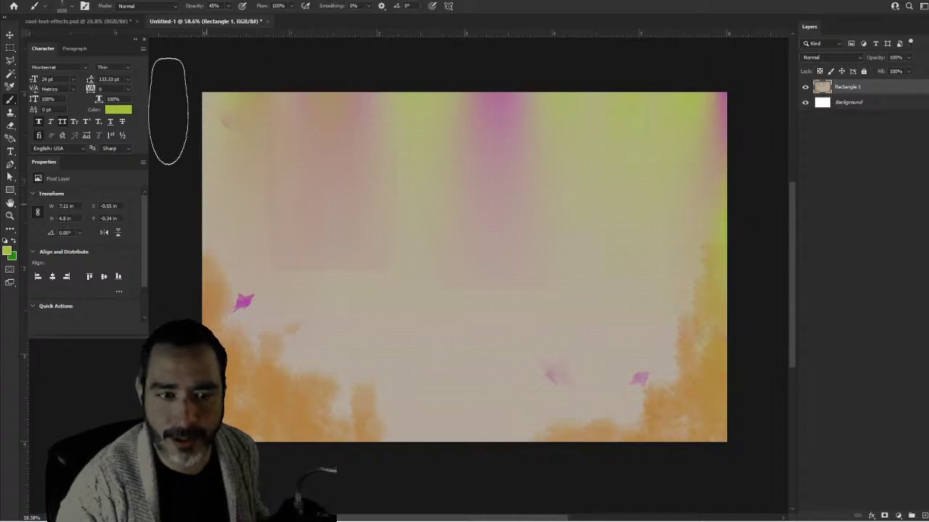
left_click(194, 139)
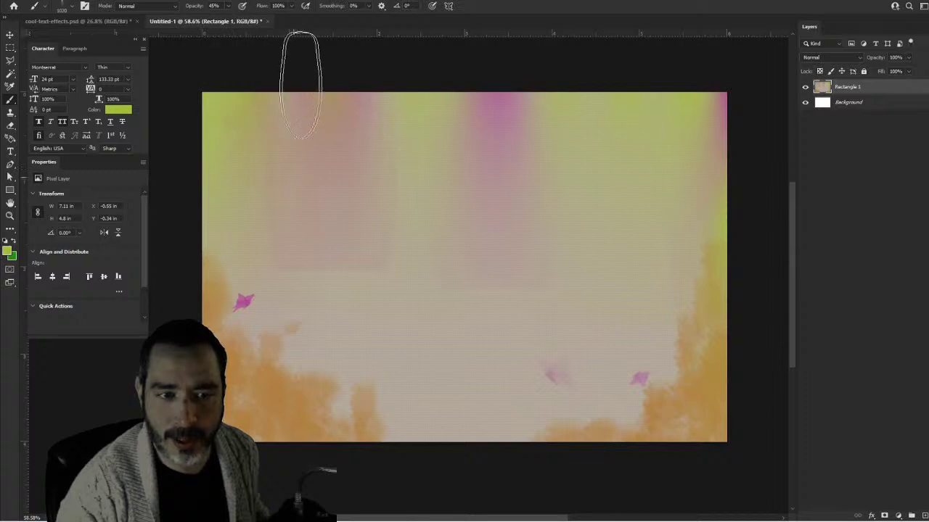
mouse_move(707, 83)
left_mouse_down()
mouse_move(736, 93)
mouse_move(746, 197)
mouse_move(730, 406)
left_mouse_up()
scroll(454, 384, "down", 4)
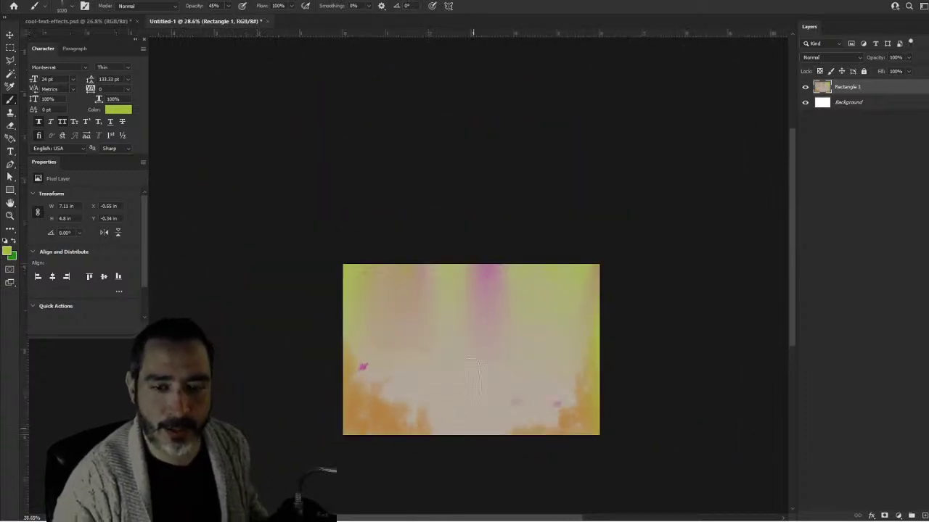
scroll(455, 384, "up", 3)
scroll(452, 331, "down", 2)
scroll(448, 353, "up", 3)
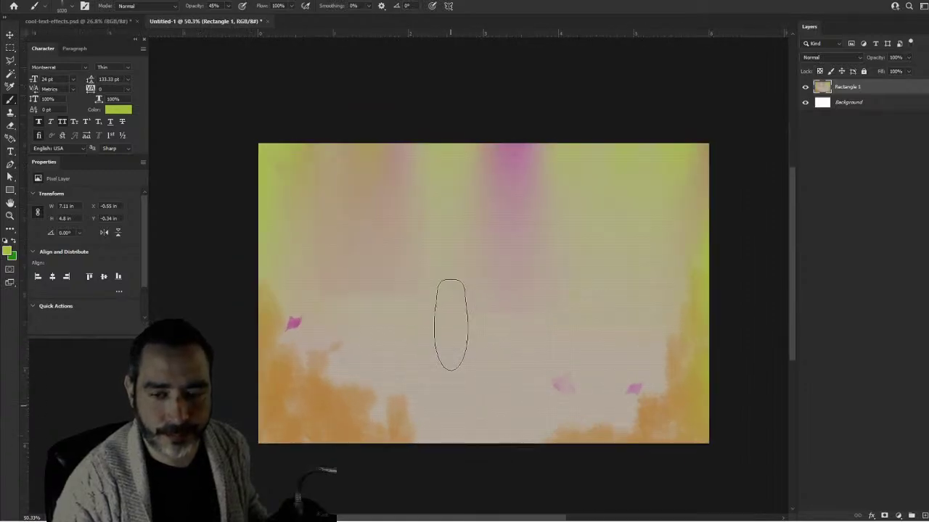
scroll(426, 395, "down", 4)
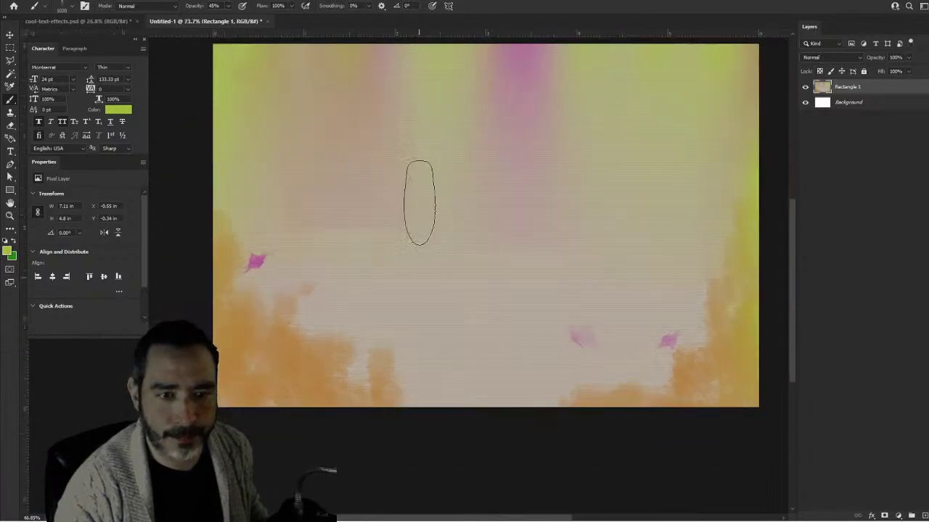
scroll(395, 282, "up", 1)
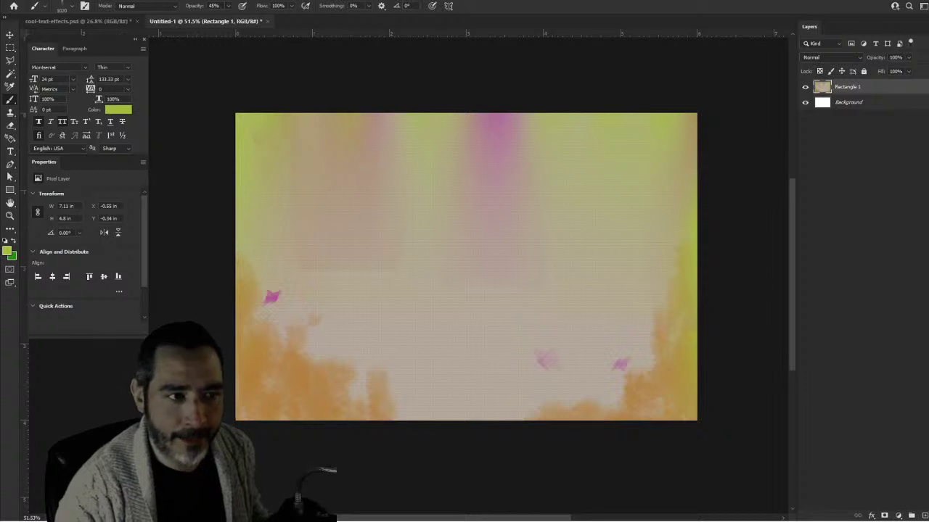
left_click(10, 36)
left_click(353, 76)
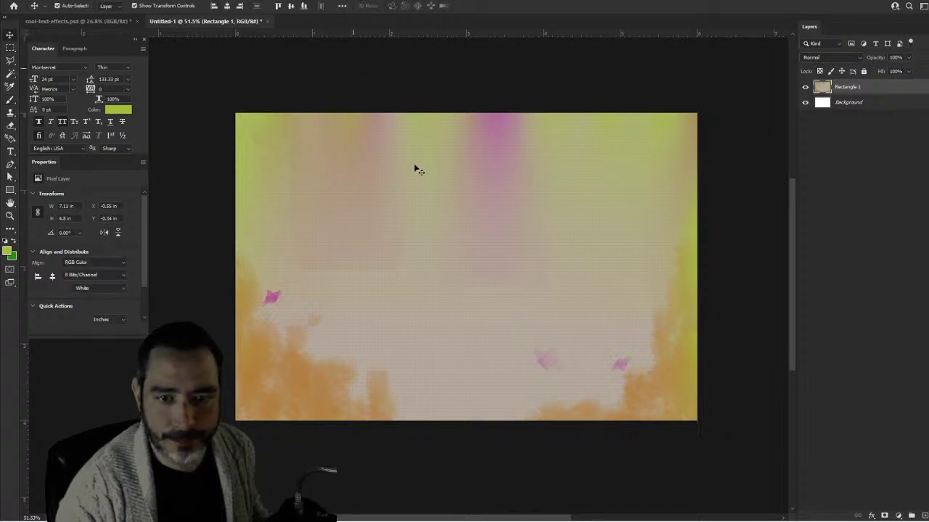
left_click(670, 234)
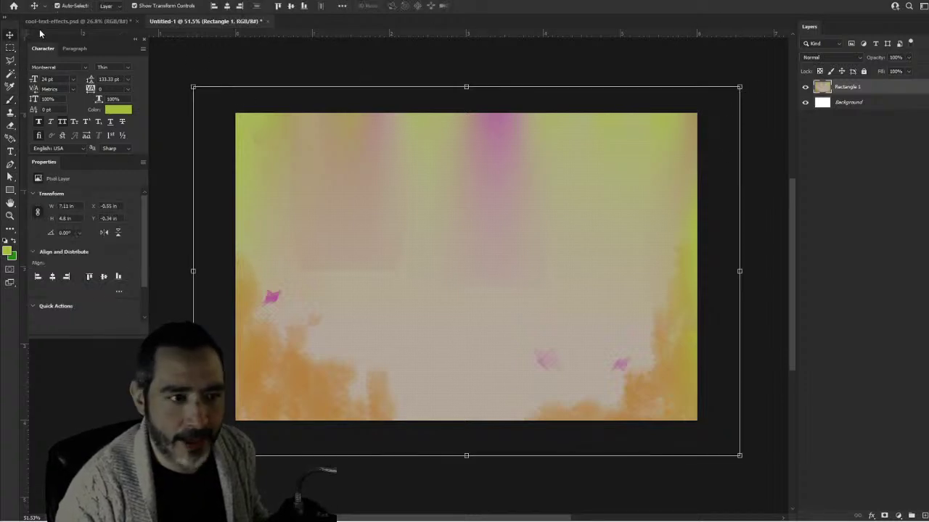
key("b")
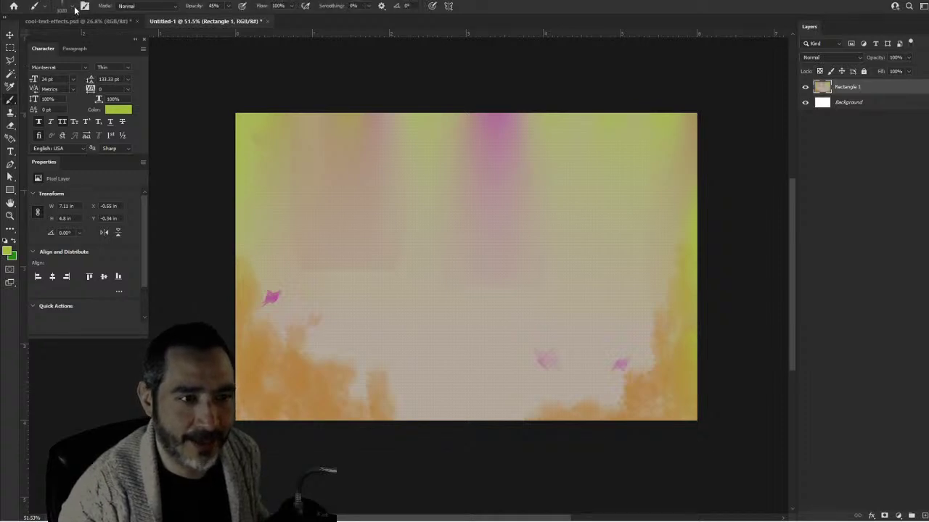
left_click(74, 6)
Collapse the Brushpack-Lighting, Special Effects and General Brushes folders and close the brush presets.
left_click(24, 130)
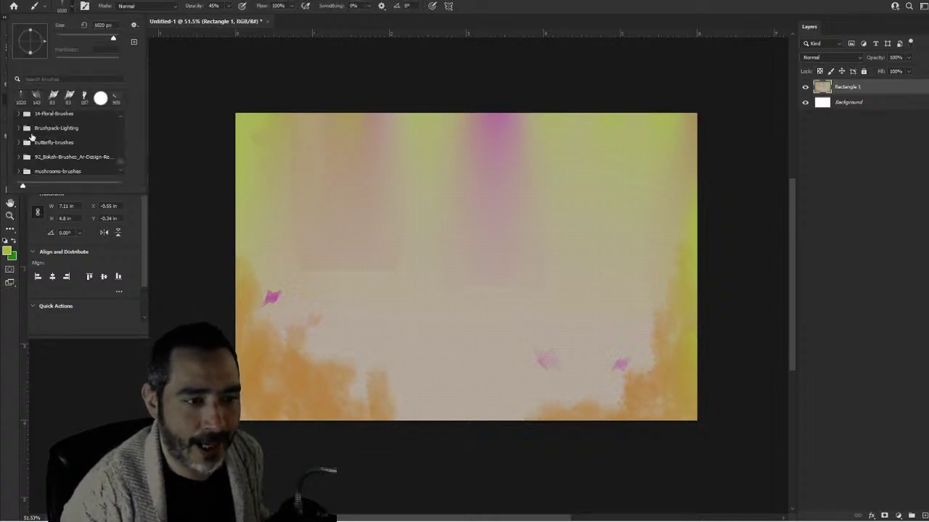
scroll(52, 154, "up", 5)
scroll(52, 154, "up", 10)
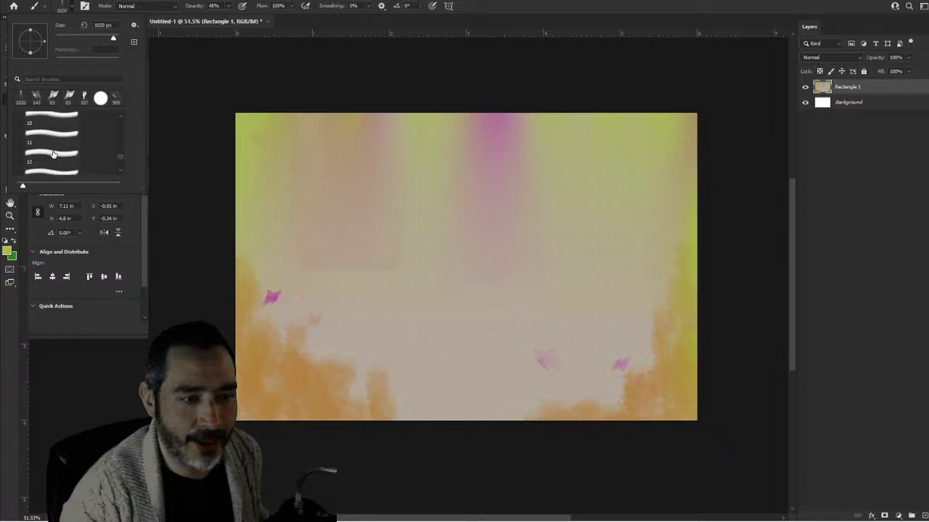
scroll(53, 154, "up", 5)
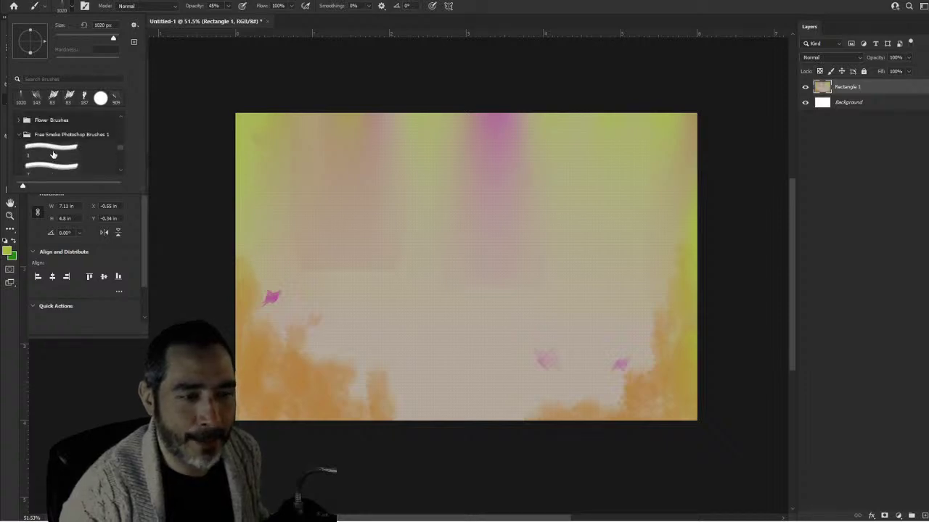
scroll(44, 156, "up", 2)
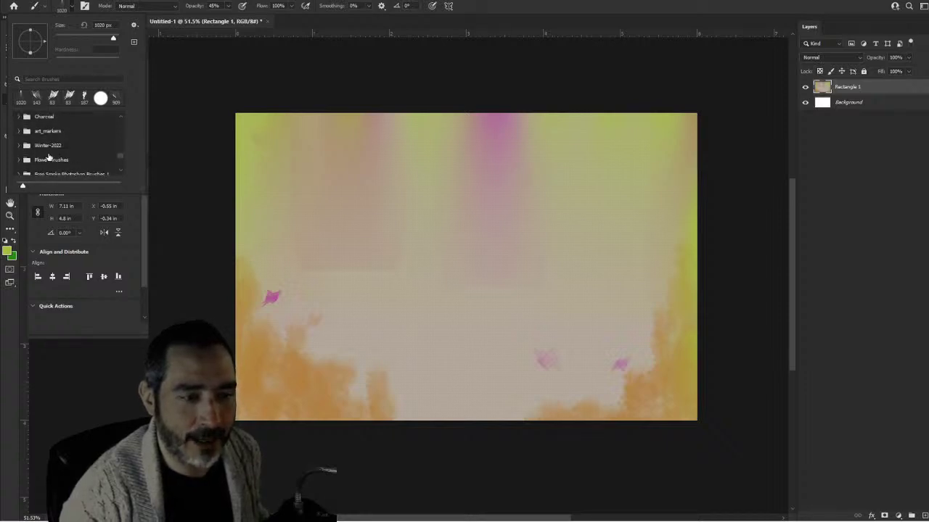
scroll(72, 163, "up", 6)
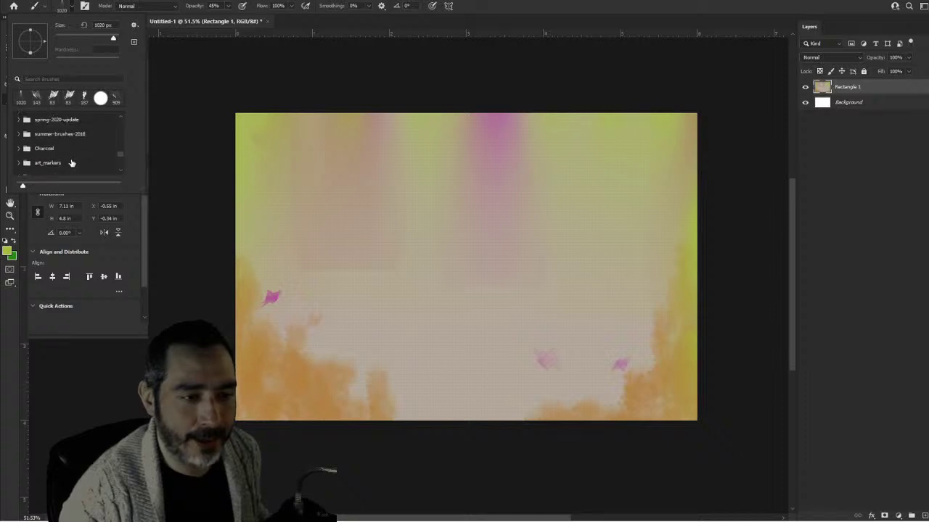
scroll(71, 162, "up", 4)
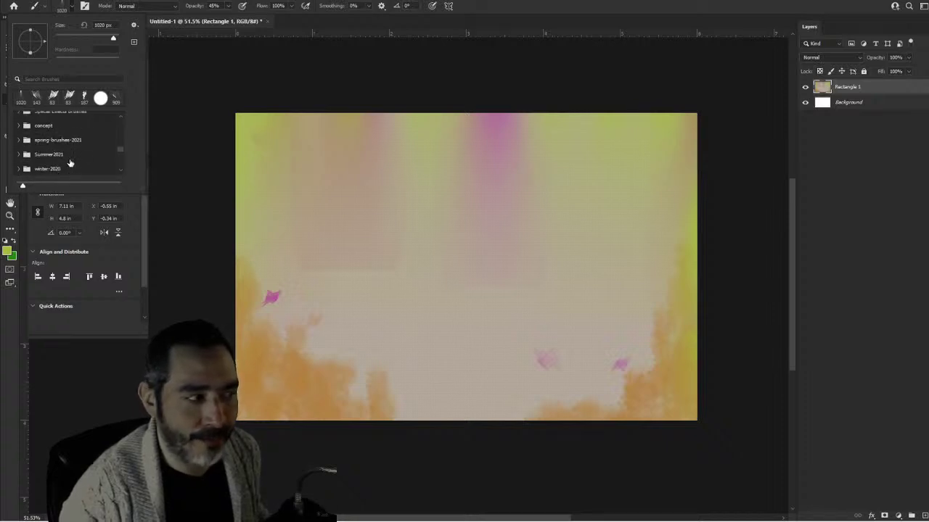
scroll(68, 162, "up", 4)
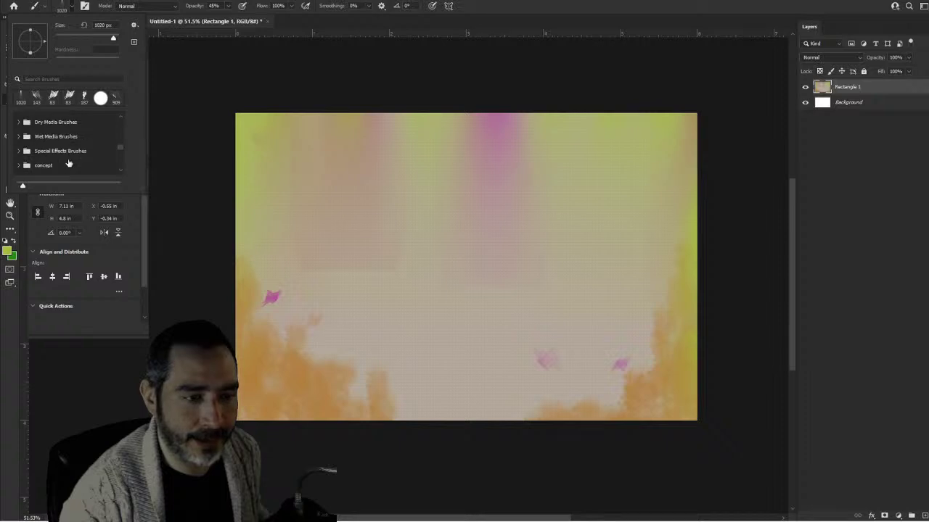
scroll(67, 162, "up", 8)
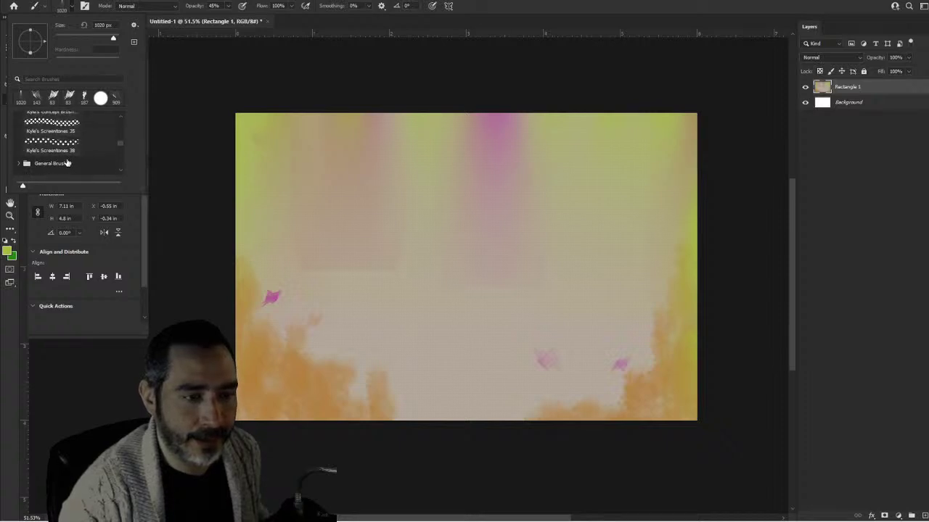
scroll(67, 162, "up", 3)
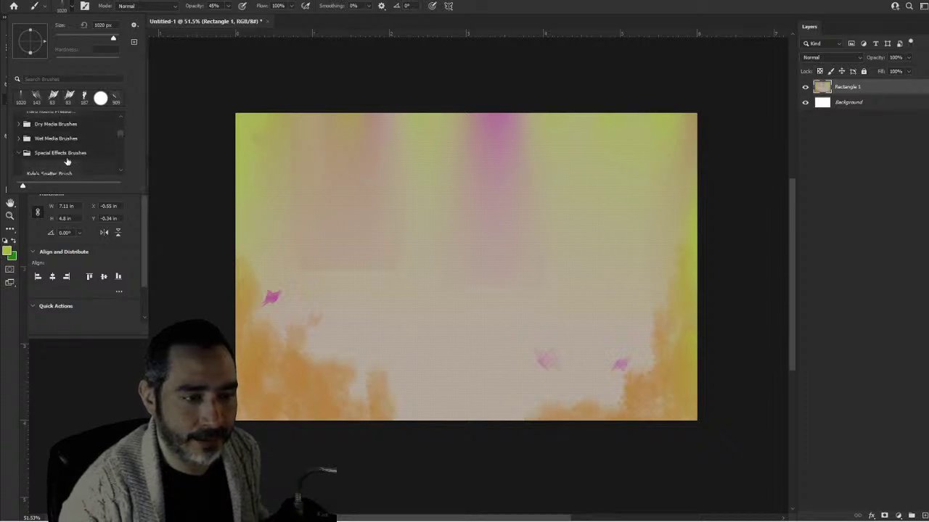
left_click(22, 158)
scroll(47, 163, "up", 6)
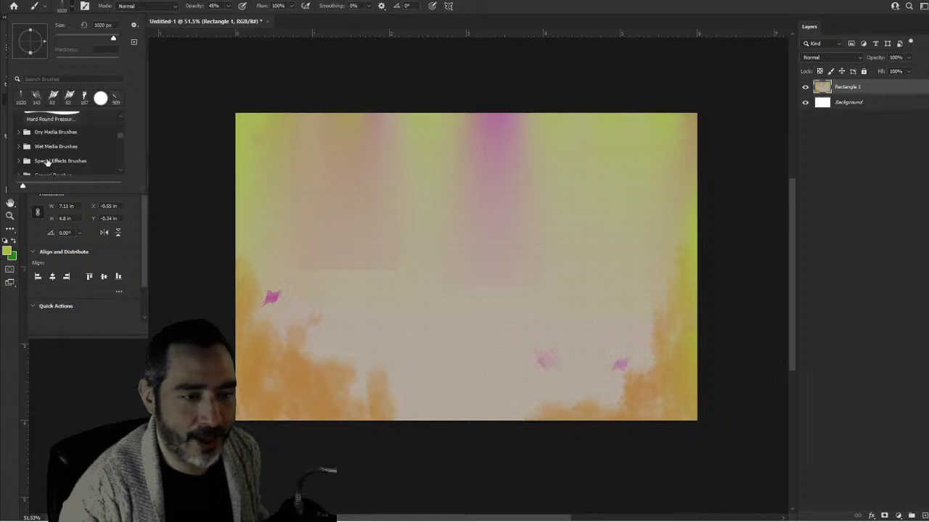
scroll(48, 164, "up", 2)
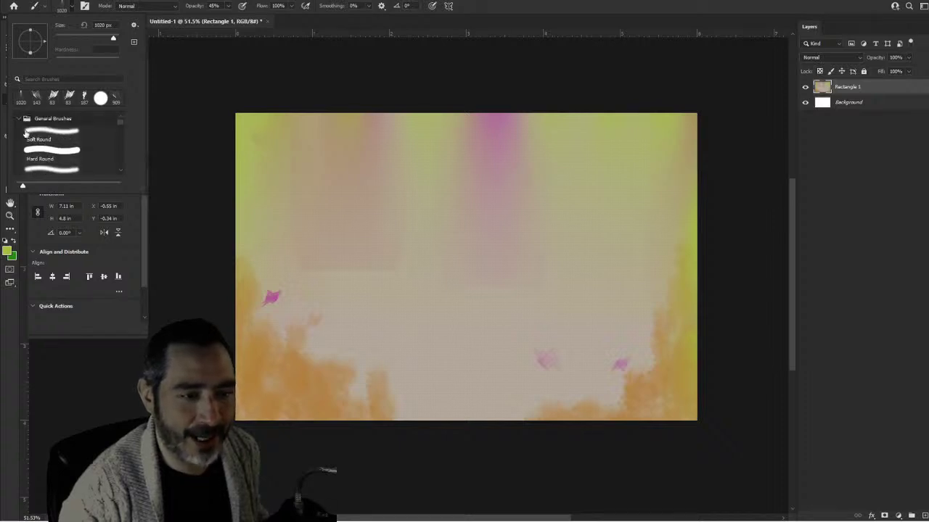
left_click(17, 121)
scroll(94, 159, "down", 10)
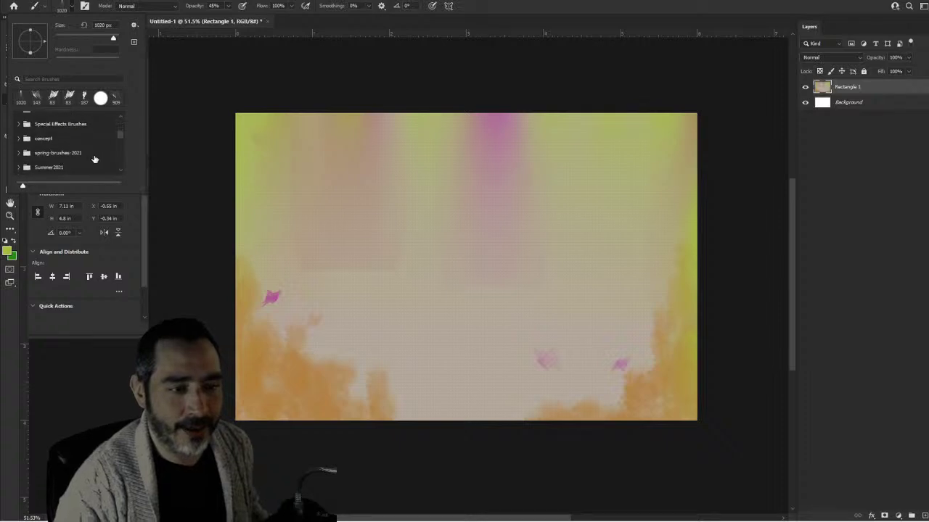
scroll(93, 159, "down", 5)
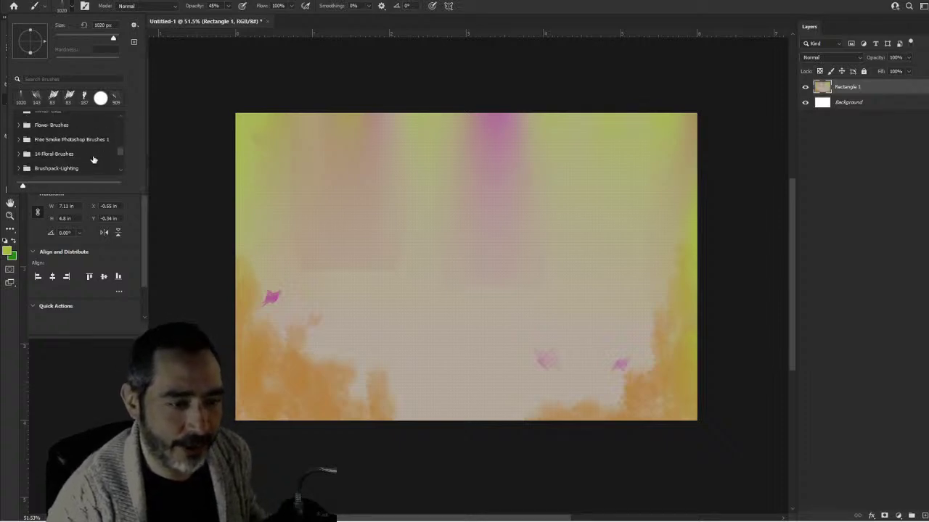
scroll(94, 159, "down", 4)
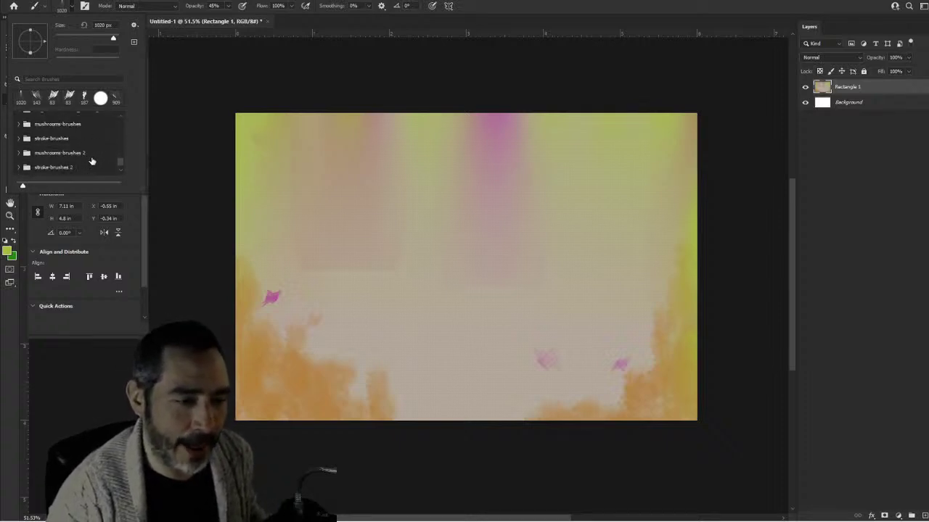
scroll(93, 161, "up", 3)
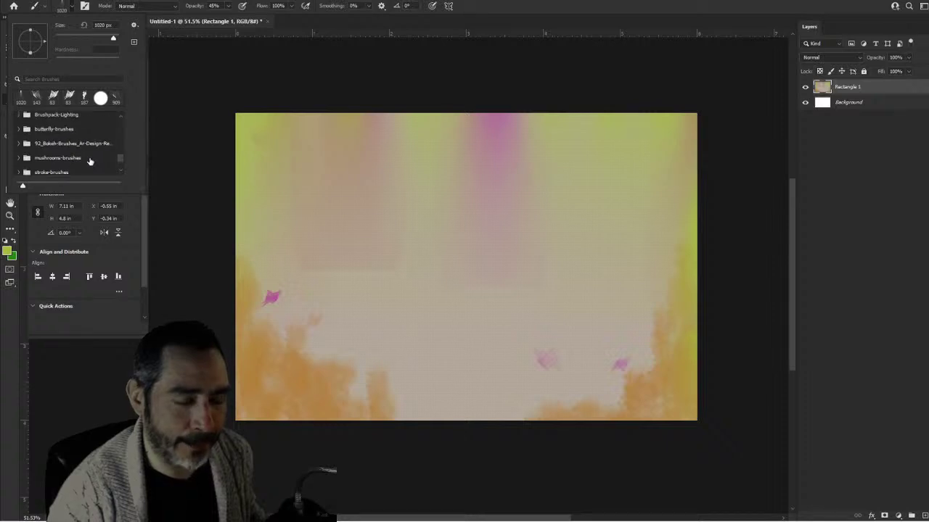
left_click(191, 82)
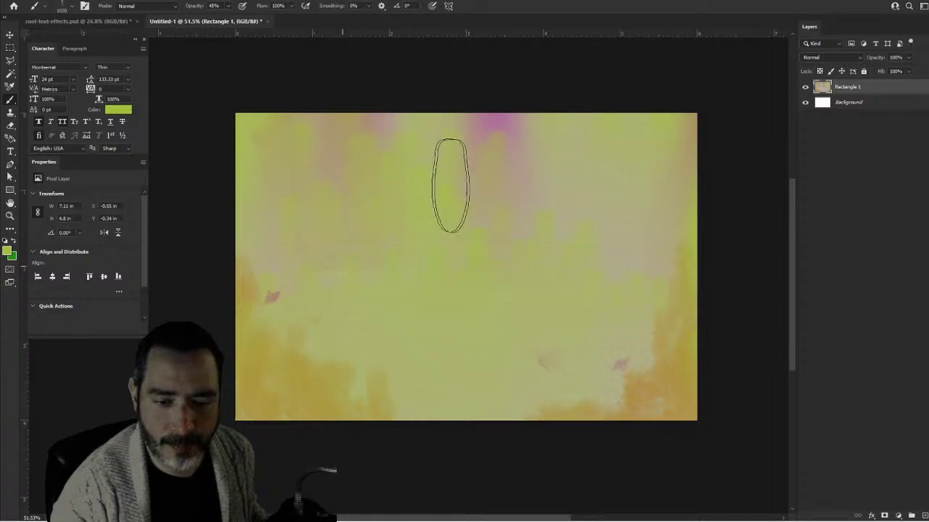
With the Move tool, deselect and hide the painted Rectangle 1 layer.
left_click(9, 35)
left_click(273, 68)
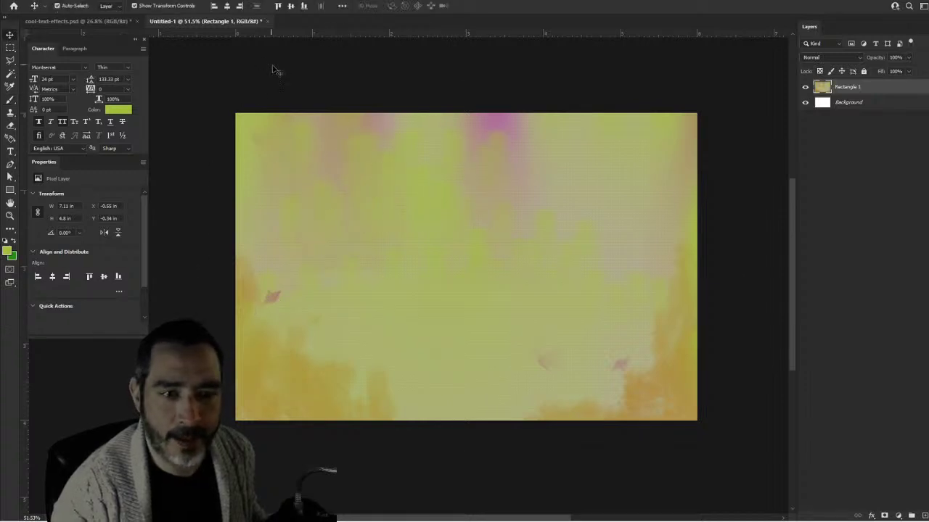
left_click(805, 87)
Draw a green rectangle (Rectangle 2) covering the whole canvas.
scroll(466, 259, "down", 1)
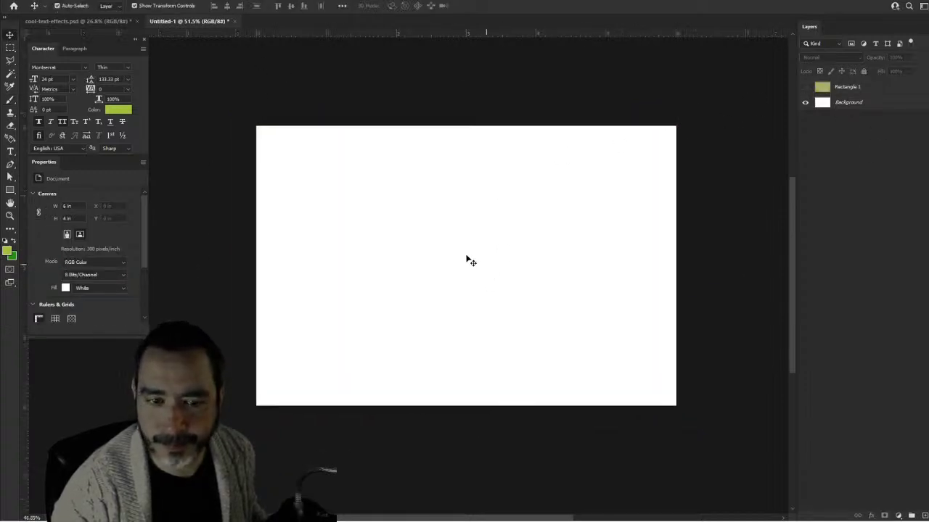
scroll(471, 280, "up", 2)
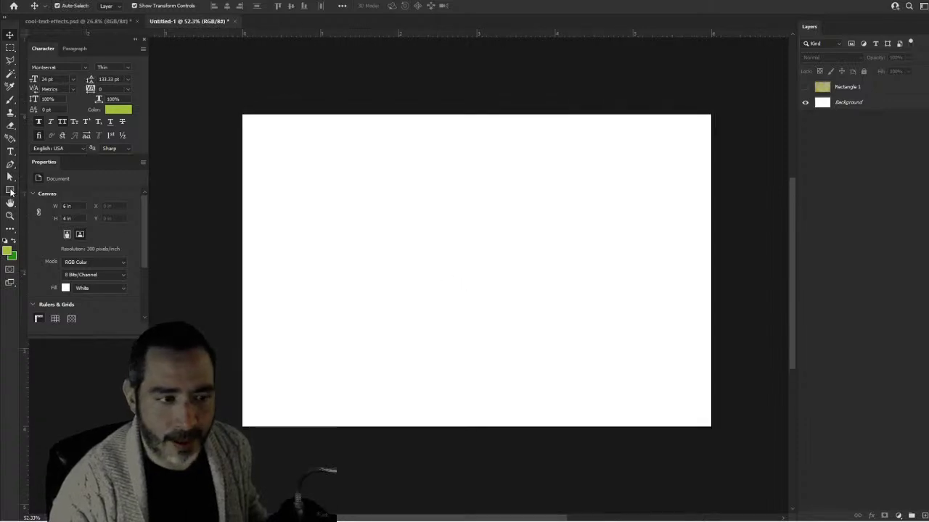
left_click(9, 190)
left_click_drag(226, 105, 719, 447)
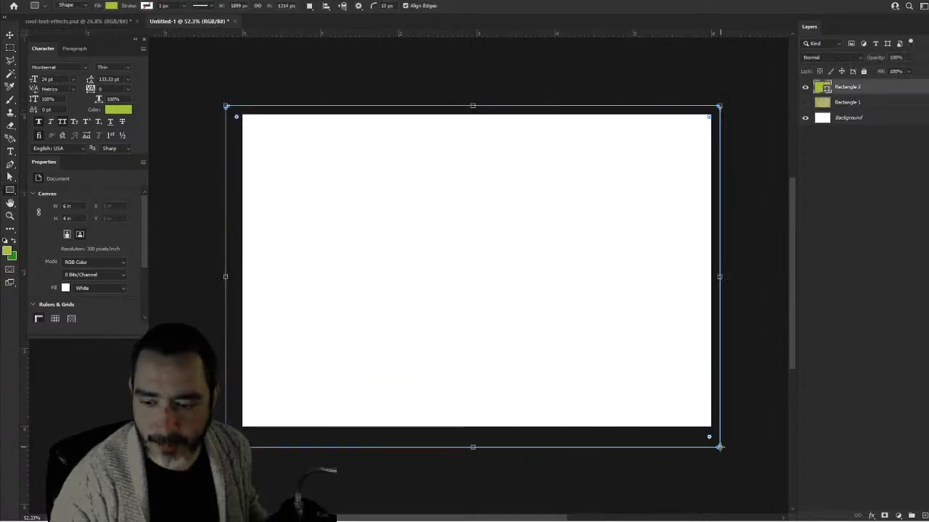
left_click(10, 34)
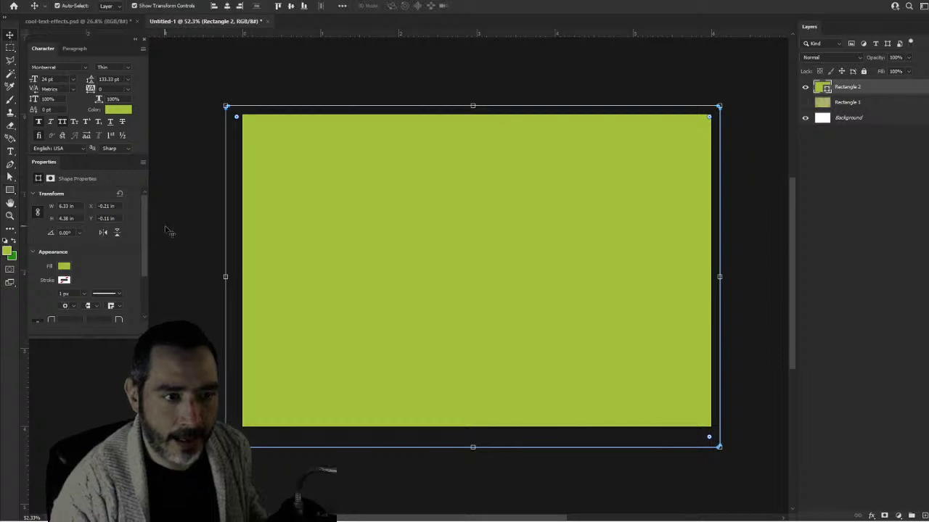
left_click(194, 232)
Draw a second canvas-sized rectangle and give it a magenta fill.
left_click(10, 190)
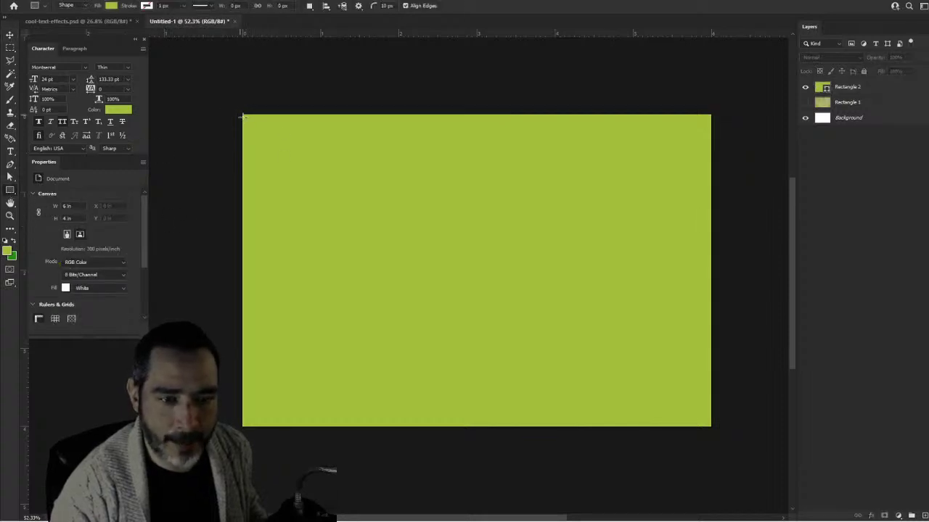
left_click_drag(243, 113, 712, 427)
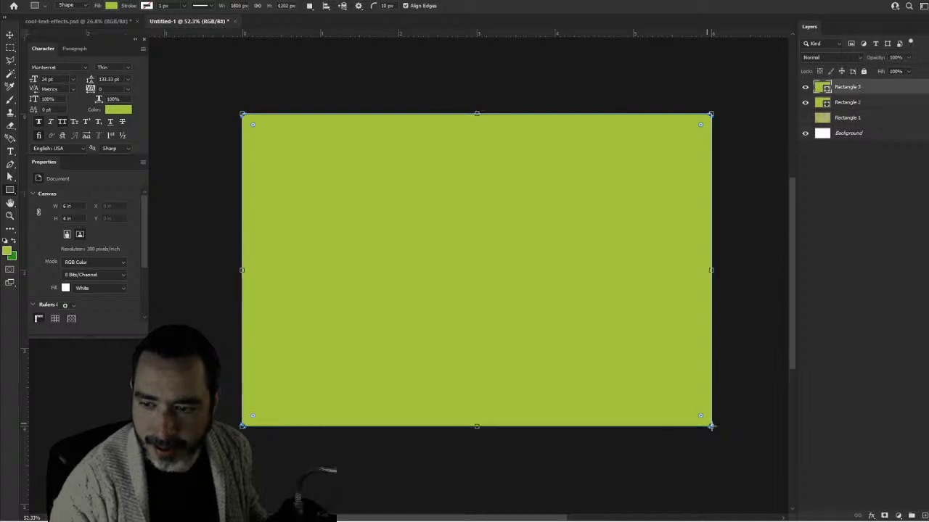
left_click(10, 34)
left_click(63, 267)
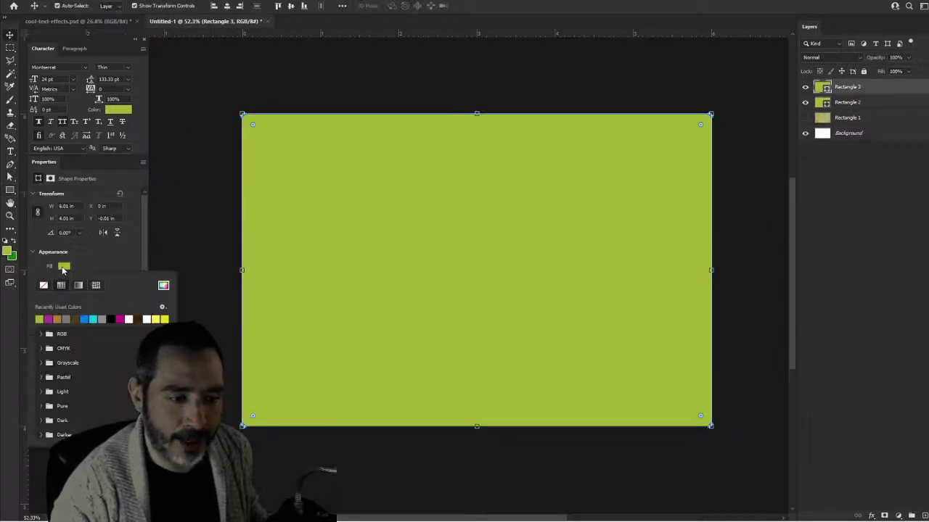
left_click(121, 318)
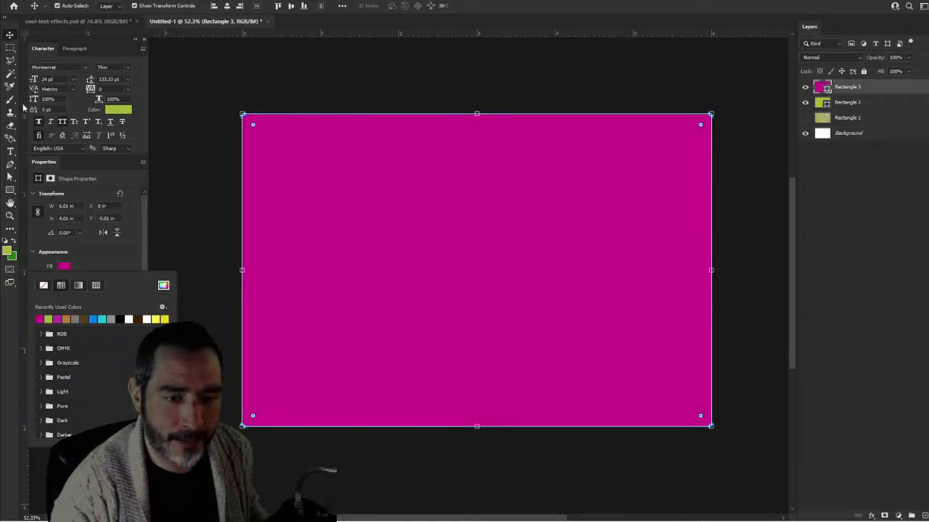
left_click(9, 39)
Shrink the magenta rectangle, rotate it -90° to portrait and place it in the left half.
left_click_drag(242, 114, 444, 249)
left_click_drag(443, 282, 439, 174)
left_click_drag(517, 283, 502, 321)
left_click_drag(424, 267, 518, 254)
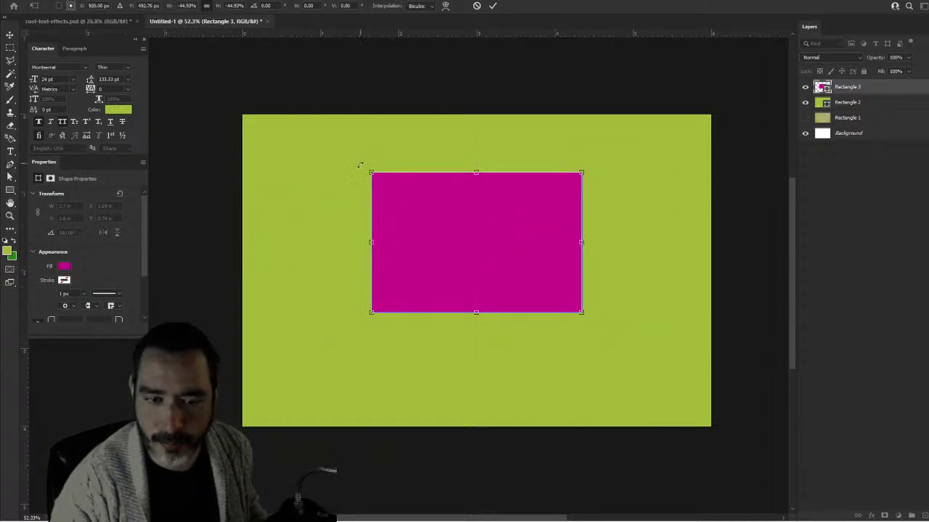
left_click_drag(360, 165, 537, 146)
left_click_drag(506, 191, 364, 188)
left_click(492, 6)
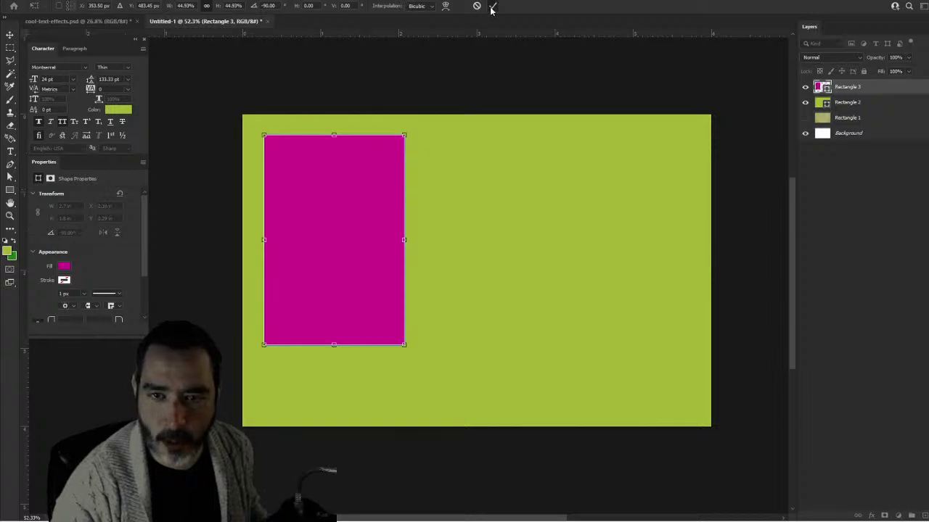
Give Rectangle 3 a layer style with Fill Opacity 0 and Knockout set to Deep.
double_click(915, 91)
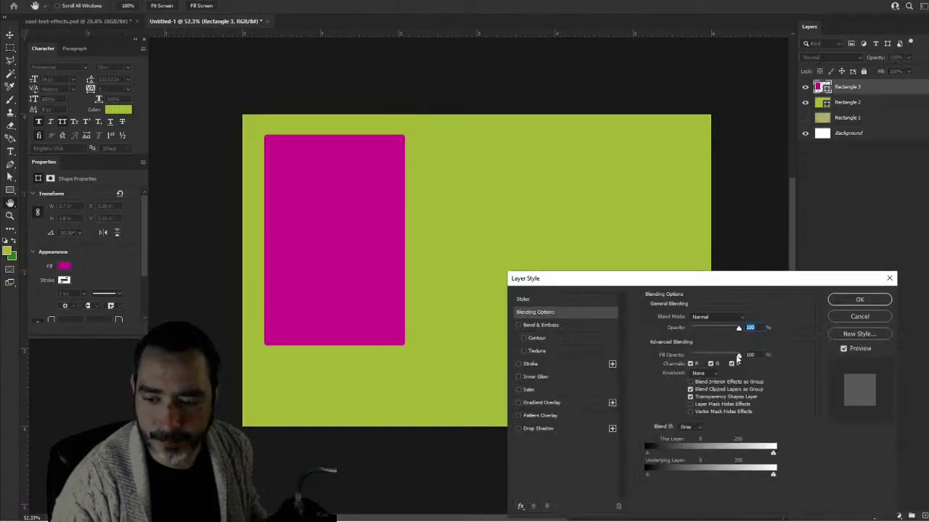
left_click_drag(737, 356, 690, 355)
left_click(703, 373)
left_click(703, 397)
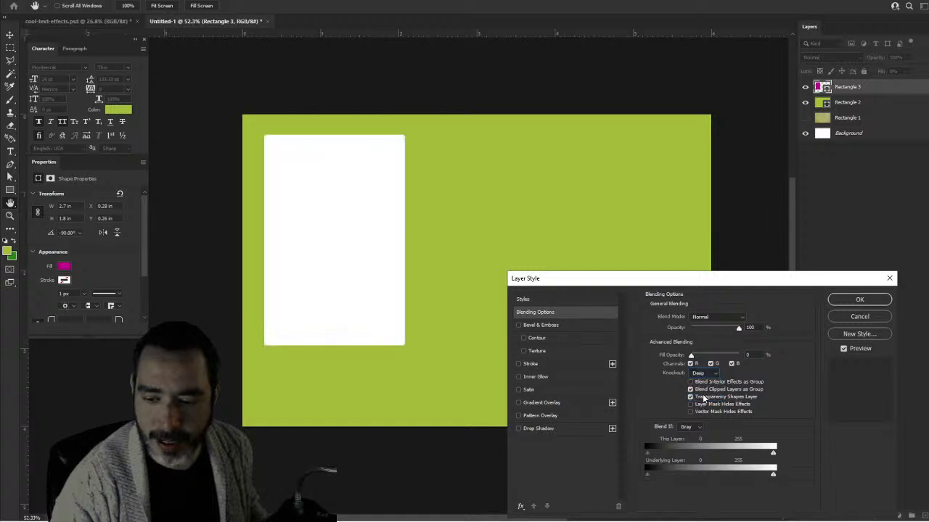
left_click(858, 300)
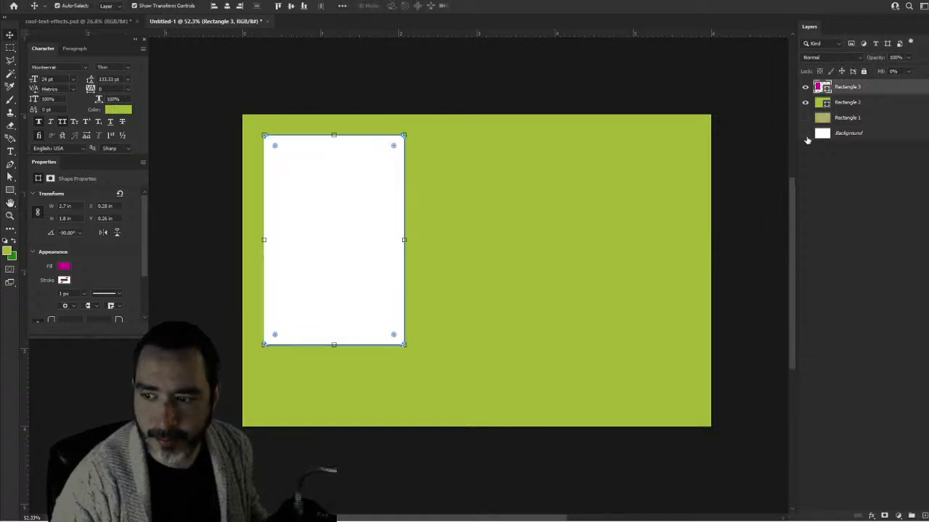
Nudge the cut-out window right and duplicate it to the right of the original.
left_click_drag(355, 245, 396, 241)
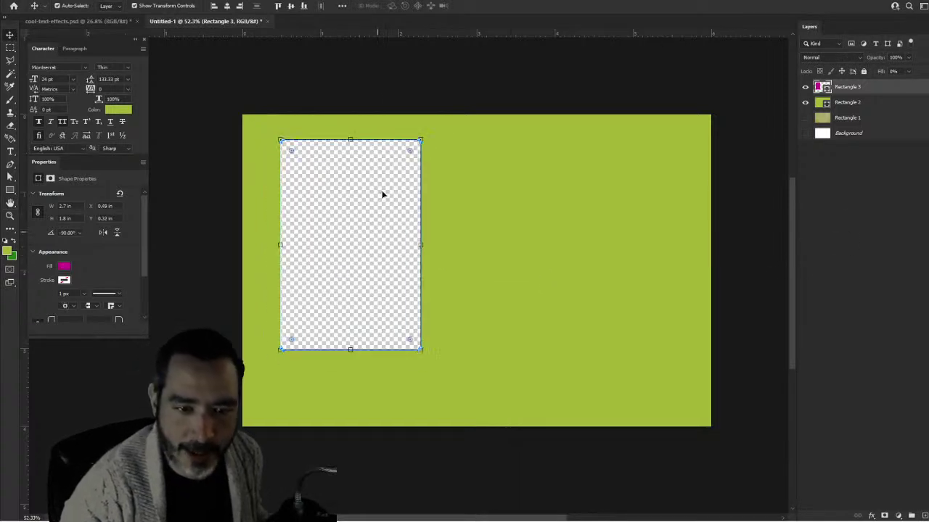
left_click(365, 248)
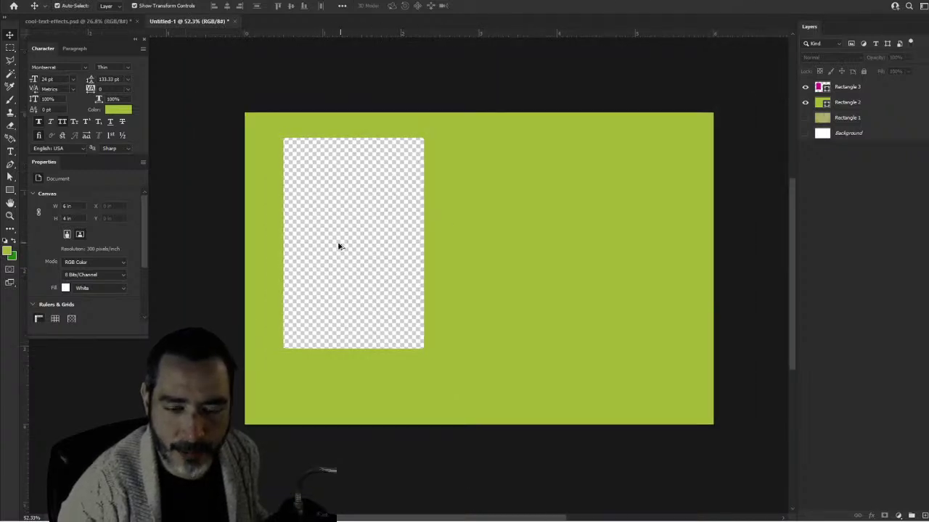
left_click_drag(338, 246, 611, 251)
Place the third window and add a Gradient Overlay to the Rectangle 2 frame.
left_click(610, 384)
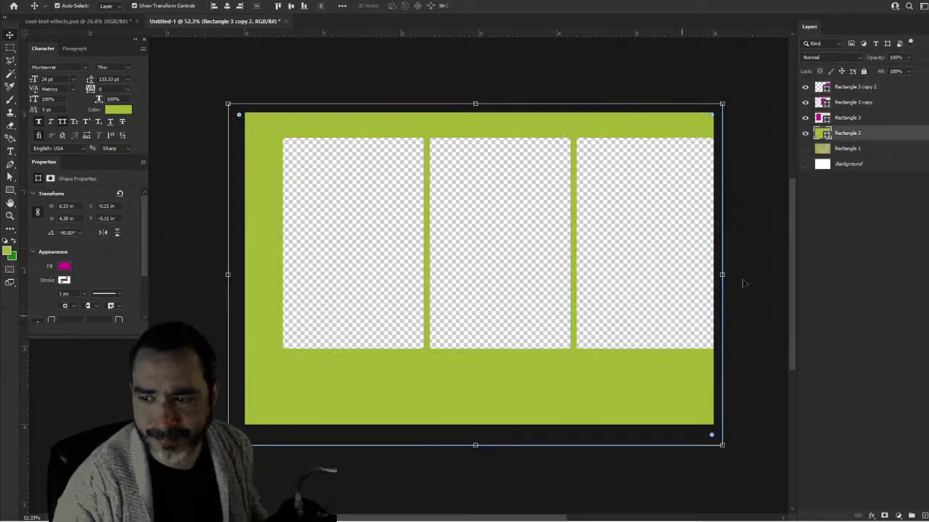
double_click(877, 135)
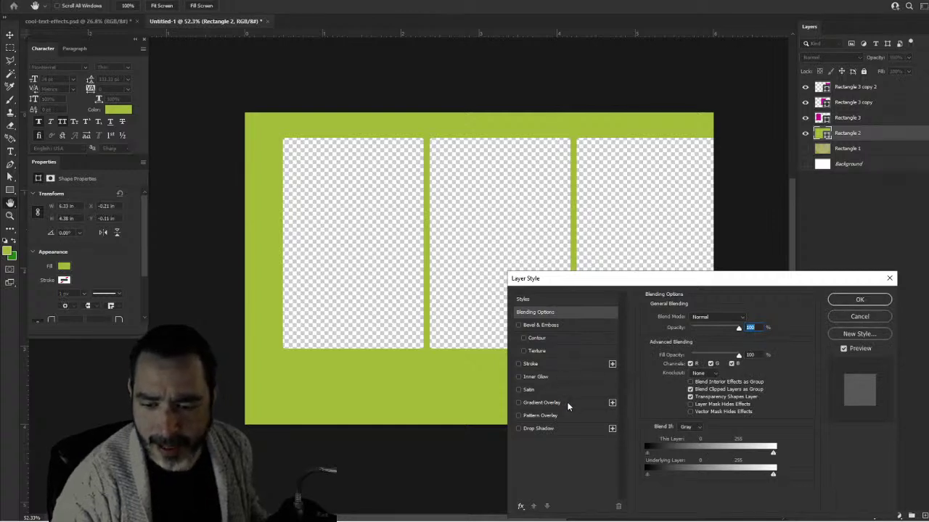
left_click(518, 402)
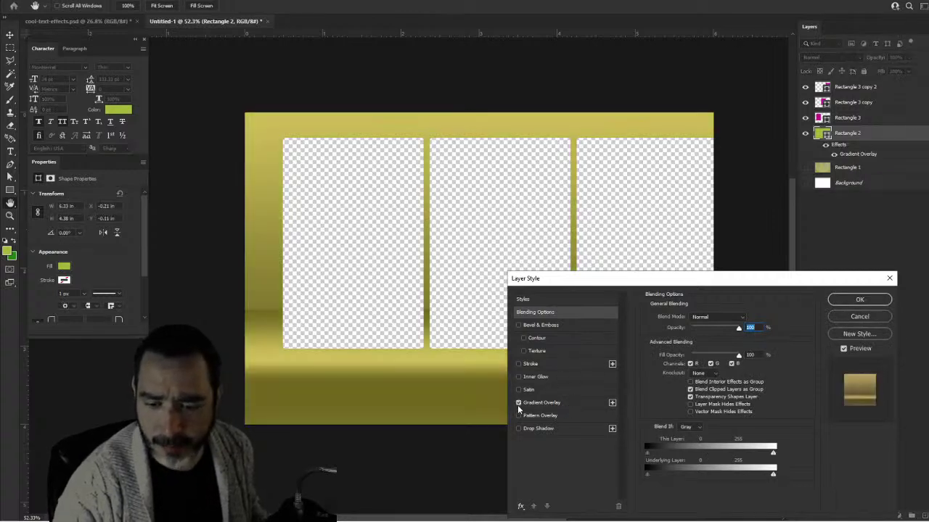
left_click(583, 404)
left_click(708, 334)
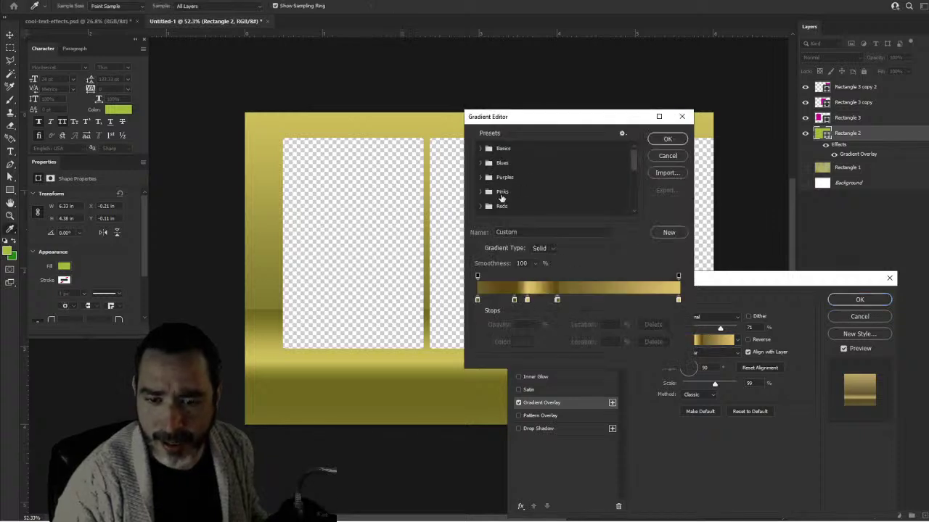
scroll(501, 197, "down", 2)
left_click(481, 189)
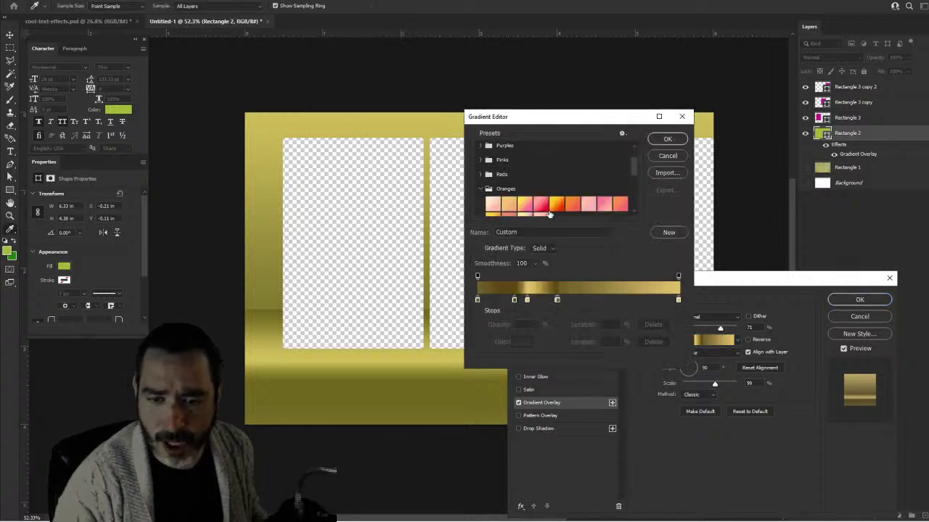
Try Orange_04 to Orange_08 presets, then apply the pink-to-yellow Orange_13 gradient.
left_click(539, 205)
left_click(574, 205)
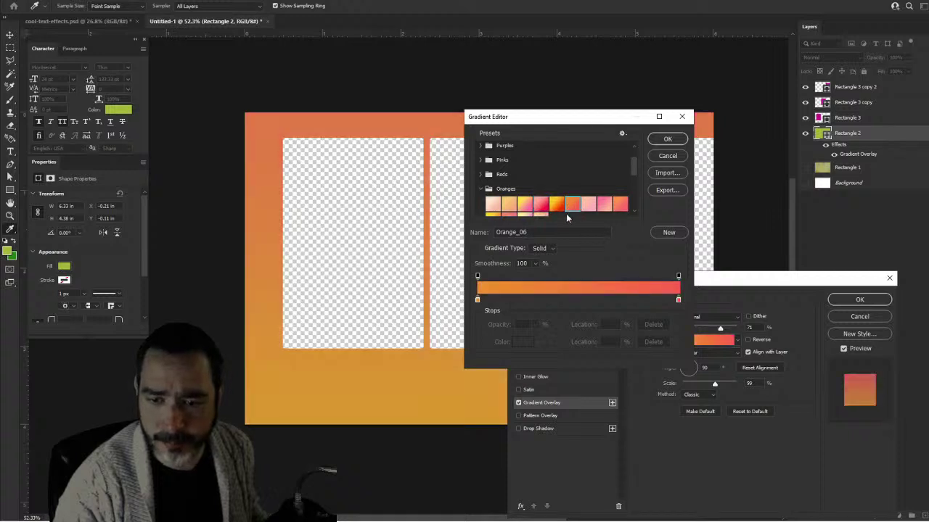
left_click(556, 205)
left_click(590, 205)
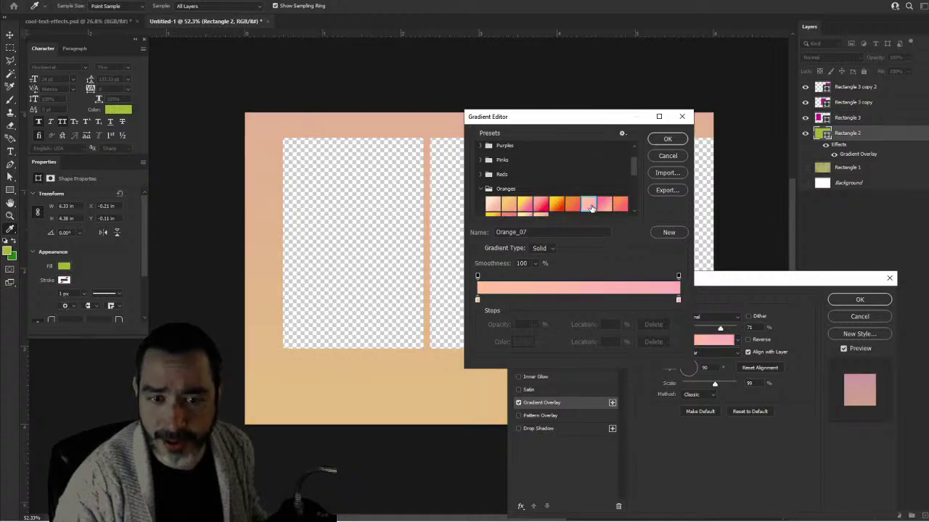
left_click(606, 208)
scroll(607, 210, "down", 1)
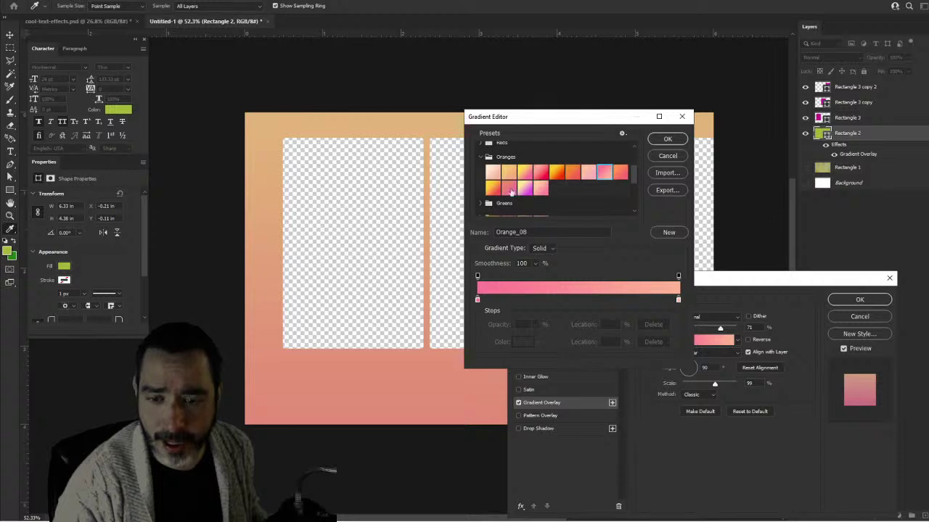
left_click(541, 187)
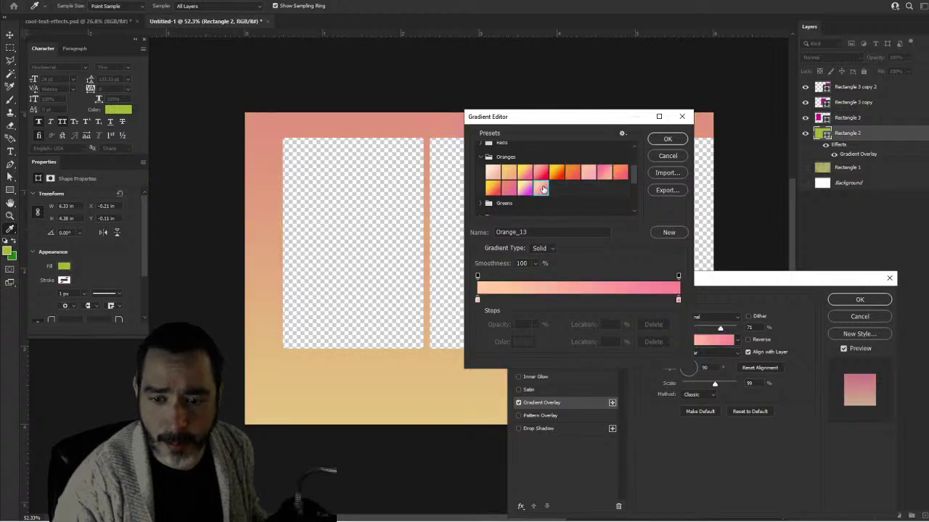
left_click(668, 139)
left_click(859, 299)
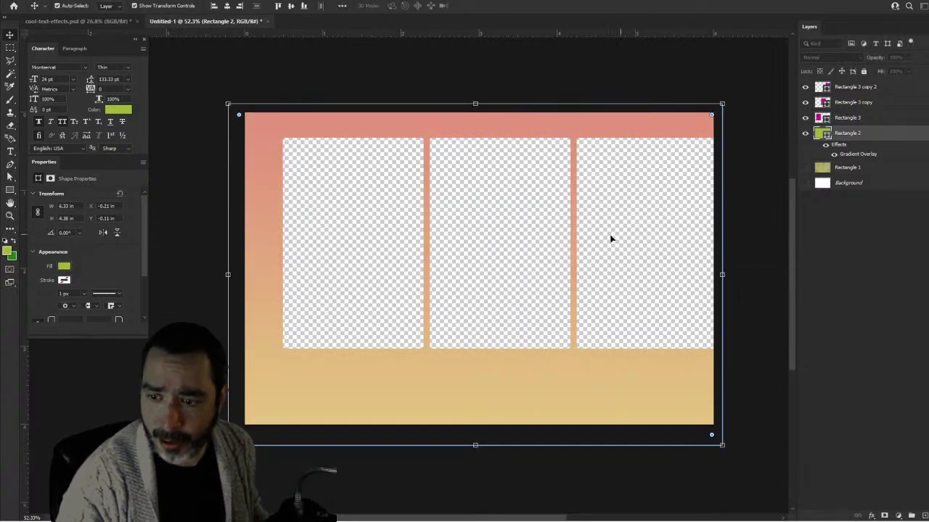
Select all three window rectangles and shift them slightly left.
left_click(580, 238)
left_click(522, 238, "shift")
left_click(407, 232, "shift")
left_click_drag(616, 230, 608, 230)
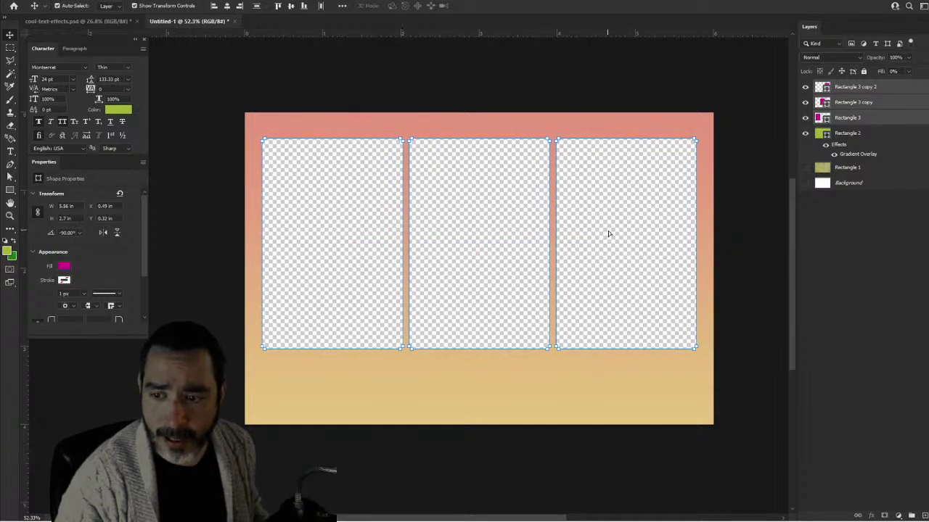
Give Rectangle 2 a Bevel & Emboss with texture depth -200 and 40 px bevel size.
left_click(605, 83)
double_click(893, 140)
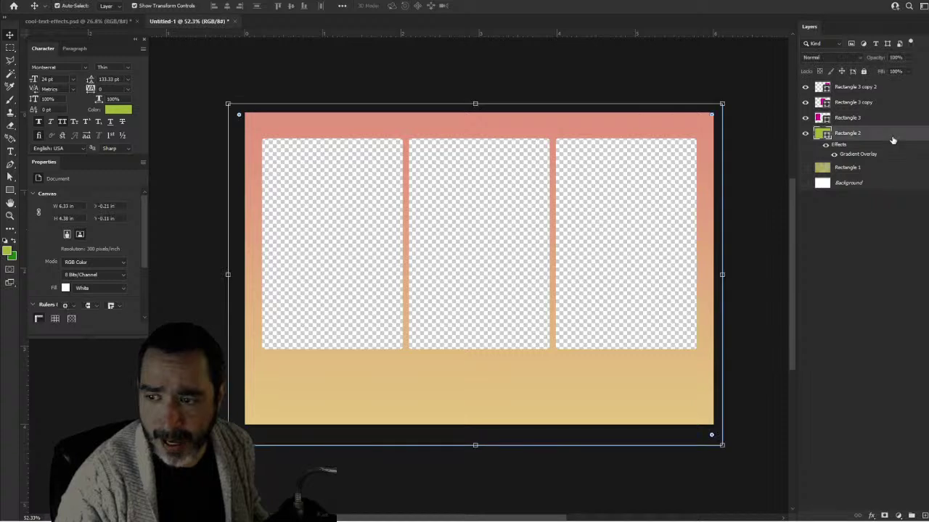
left_click(523, 351)
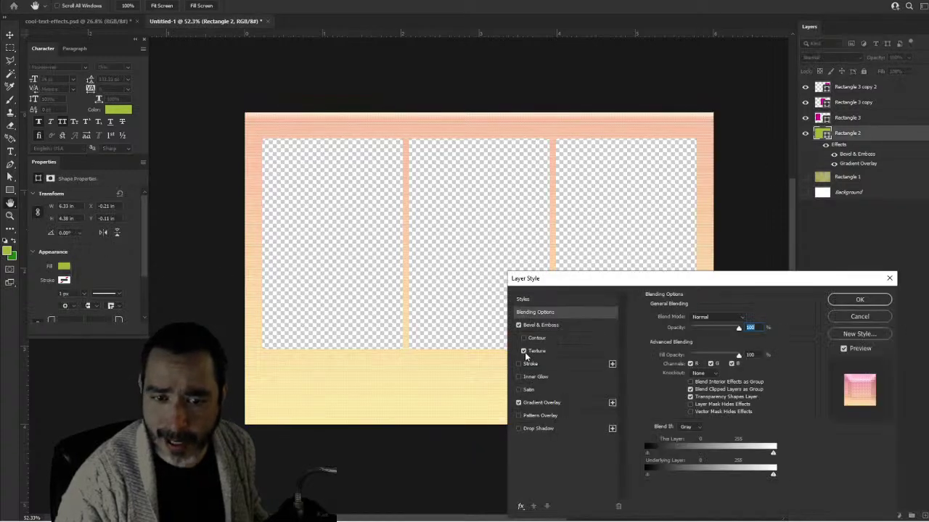
left_click(577, 354)
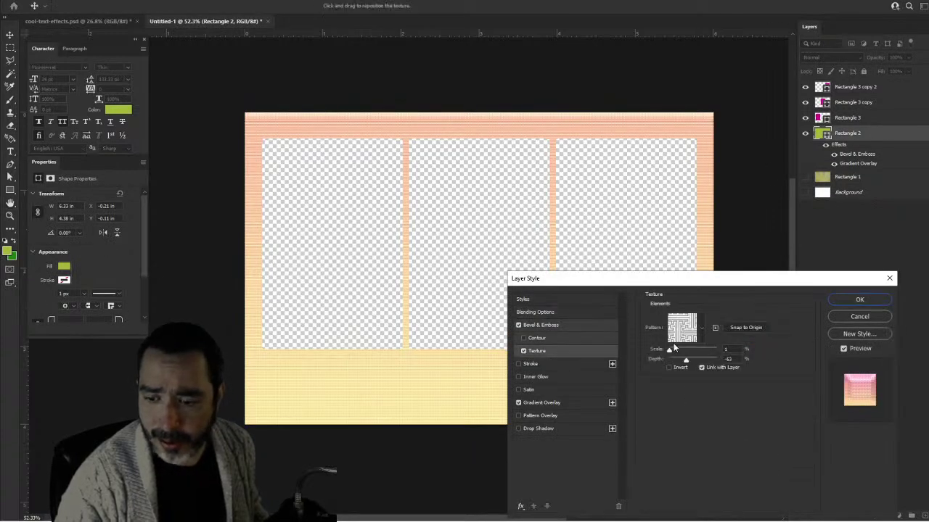
mouse_move(689, 360)
left_mouse_down()
mouse_move(680, 366)
mouse_move(690, 364)
mouse_move(684, 341)
mouse_move(693, 351)
left_mouse_up()
left_click(583, 327)
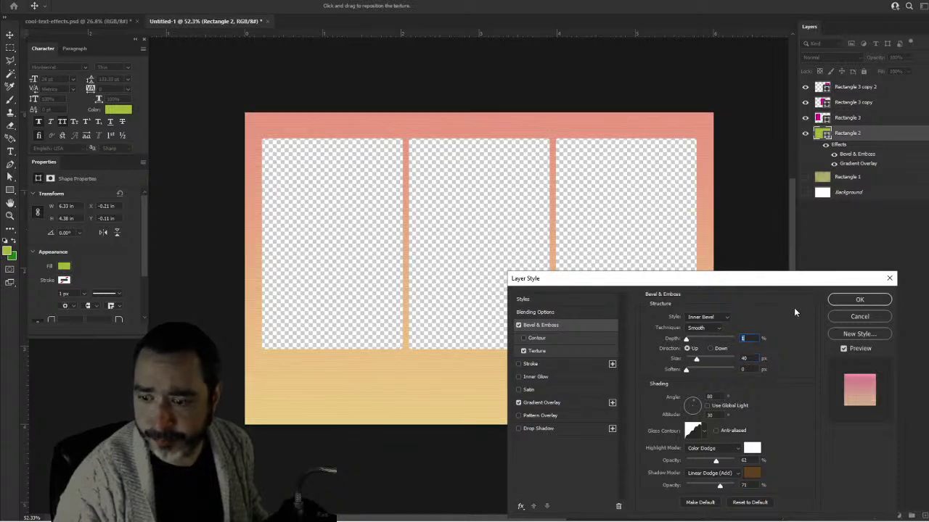
left_click(858, 301)
scroll(306, 222, "down", 5)
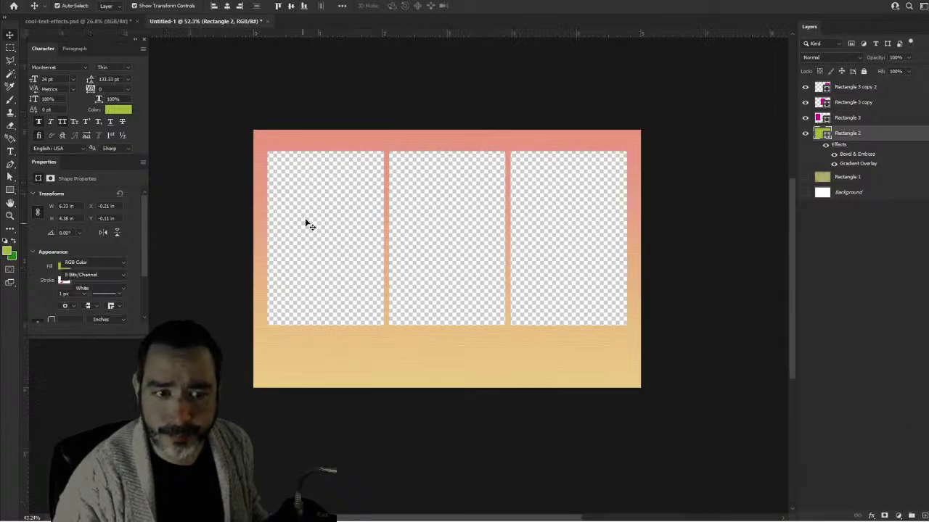
scroll(385, 294, "up", 4)
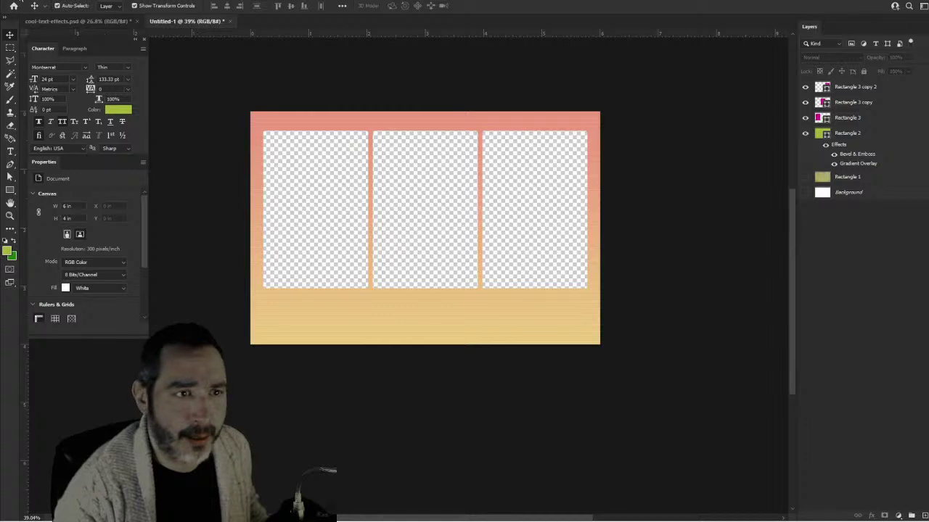
Create an 1800 × 1200 px, 300 ppi document and hide its unlocked Layer 0.
left_click(40, 7)
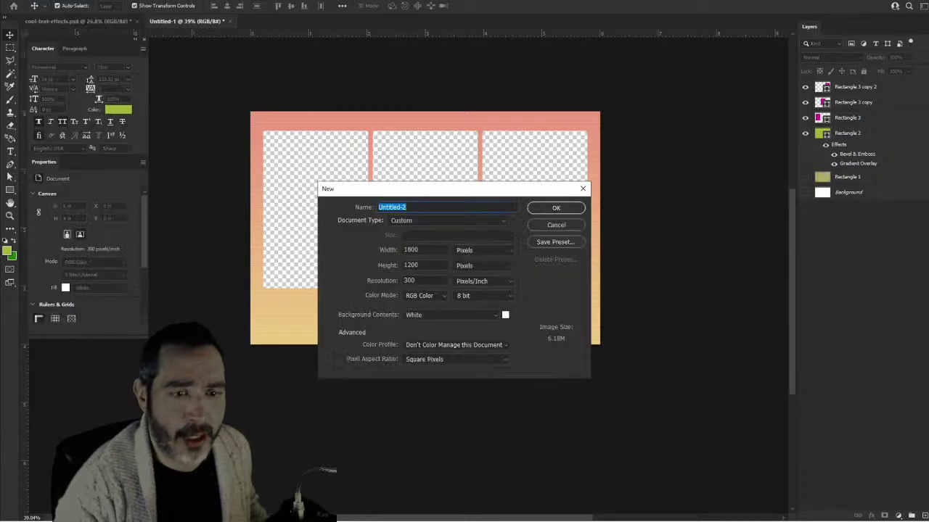
left_click(538, 209)
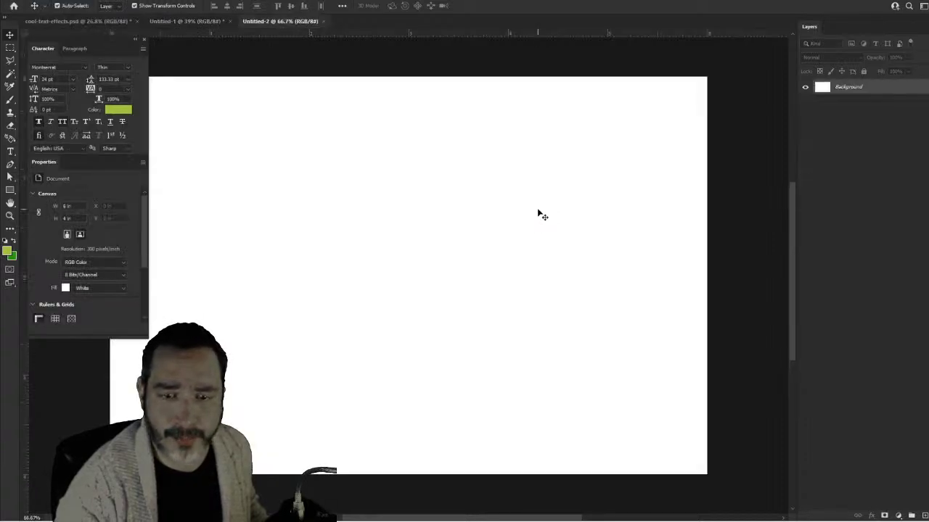
left_click(804, 87)
left_click(348, 283)
scroll(348, 283, "down", 3)
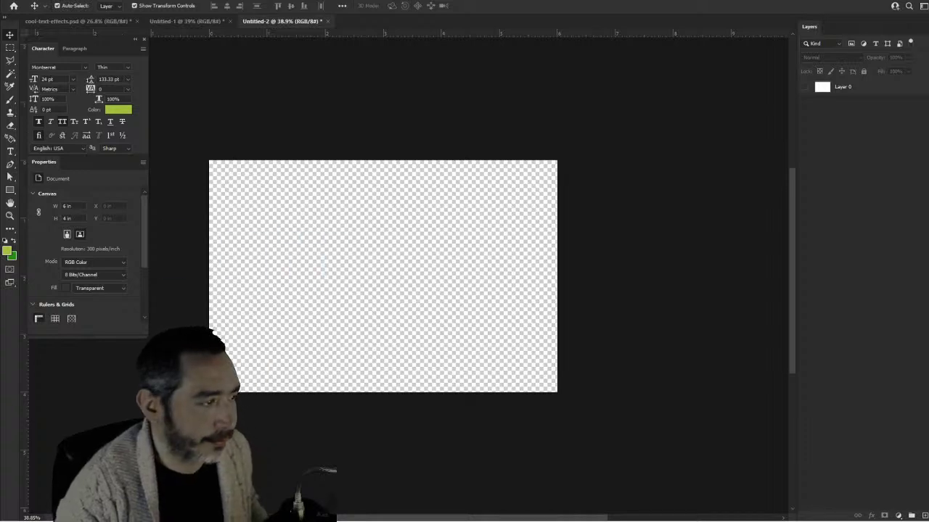
Place the floral three-frame template PNG into Untitled-2 and align it to fill the canvas.
left_click_drag(323, 262, 337, 298)
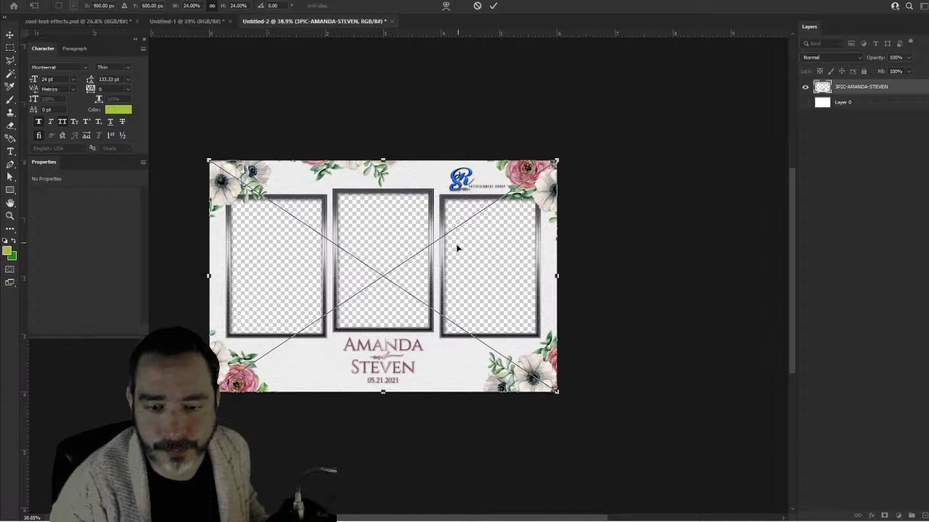
left_click(492, 7)
left_click_drag(394, 234, 450, 209)
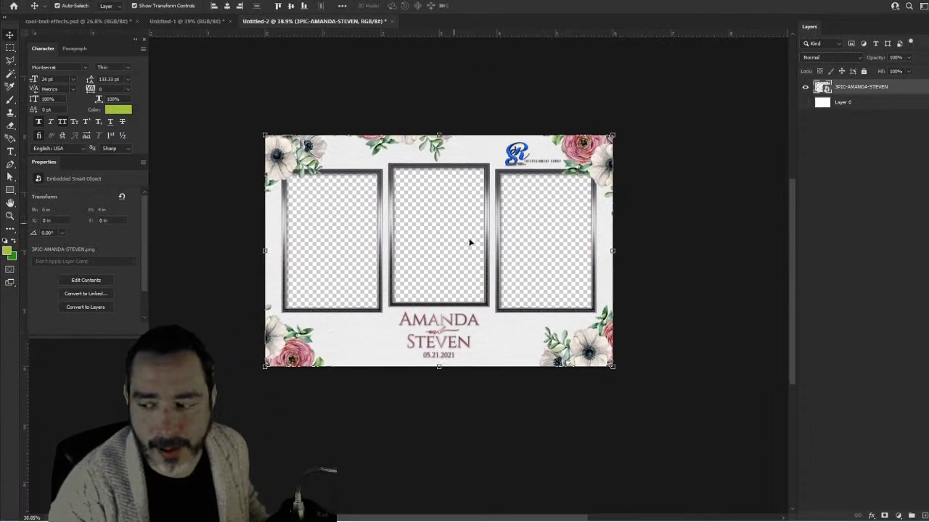
scroll(492, 269, "up", 2)
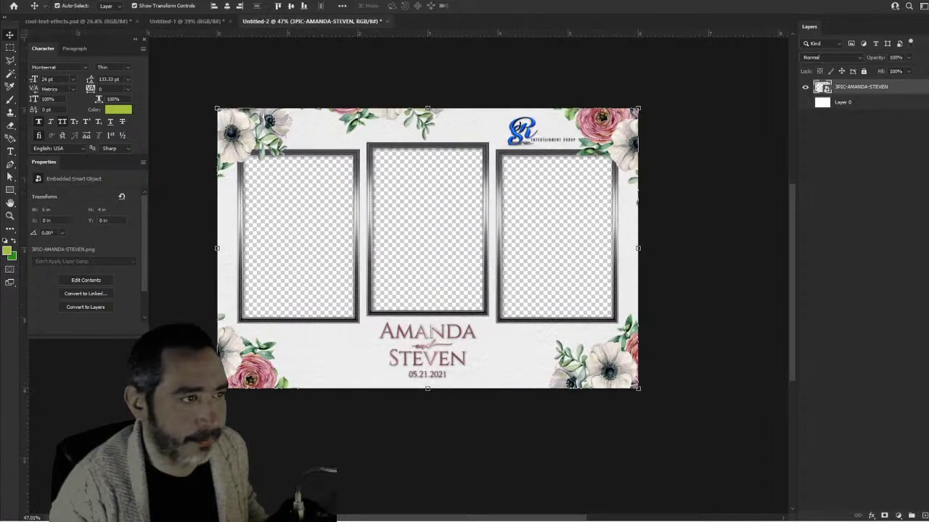
scroll(428, 263, "up", 1)
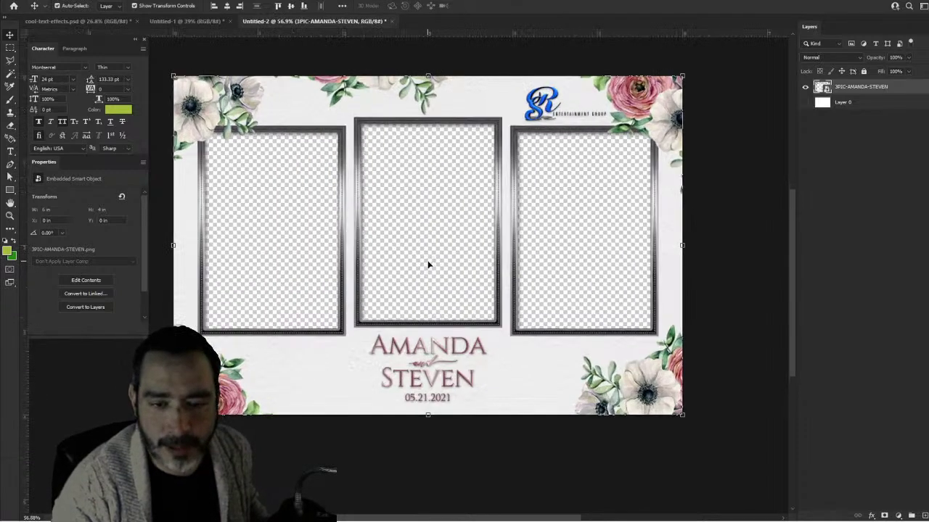
left_click_drag(406, 254, 414, 277)
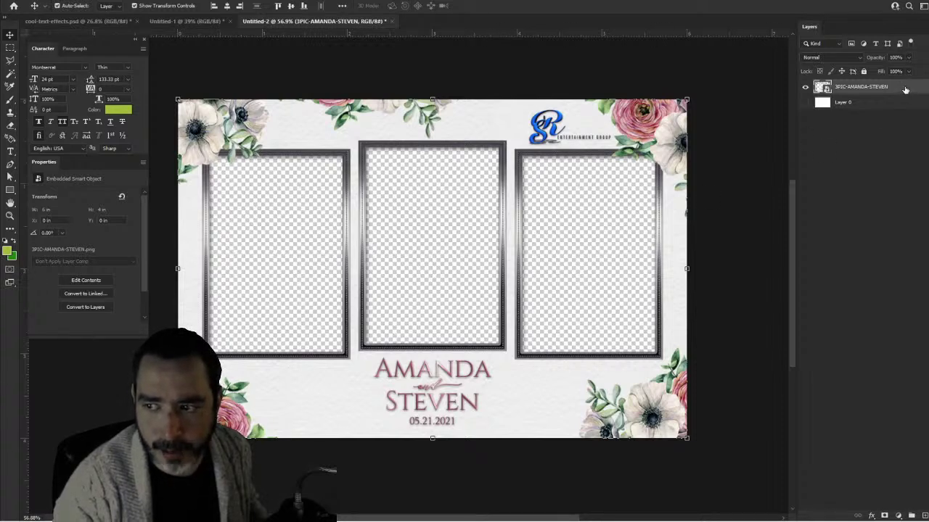
left_click(433, 76)
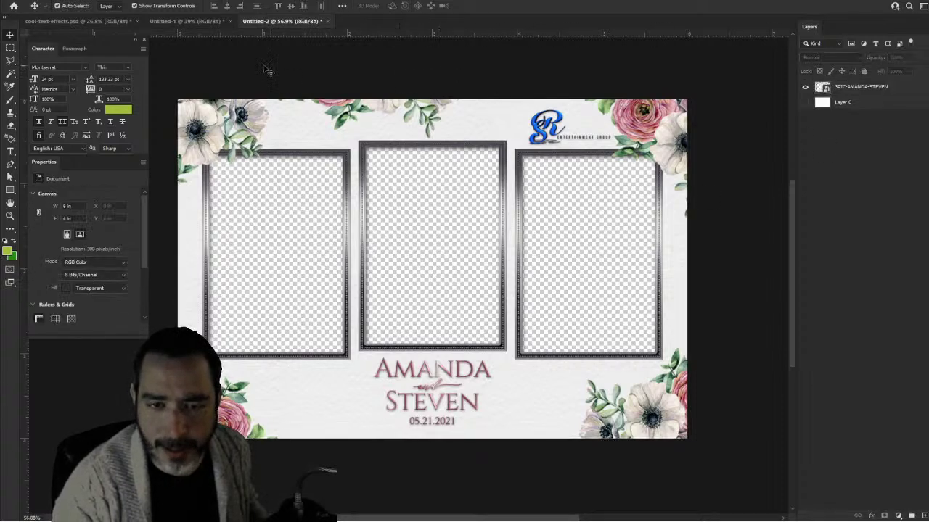
left_click_drag(282, 70, 312, 116)
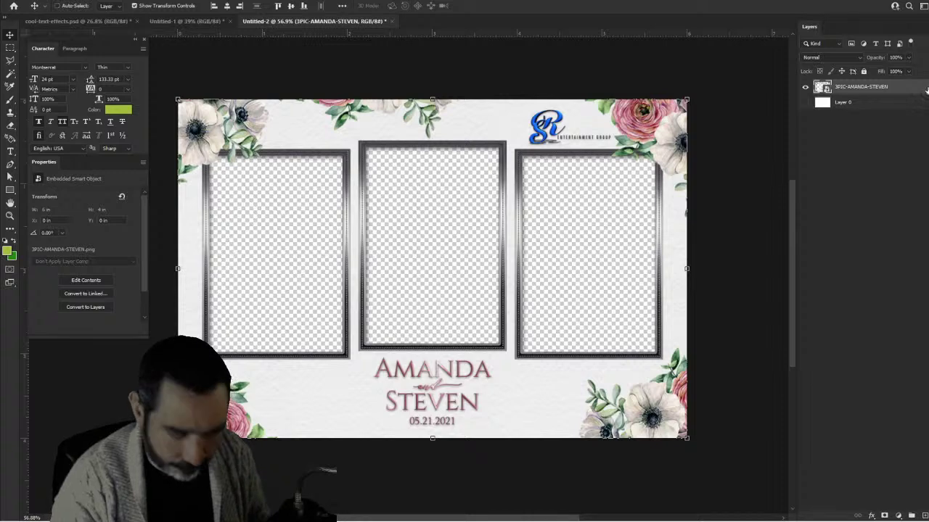
Apply a Levels adjustment that darkens the template's midtones.
key("ctrl+l")
left_click_drag(499, 99, 711, 79)
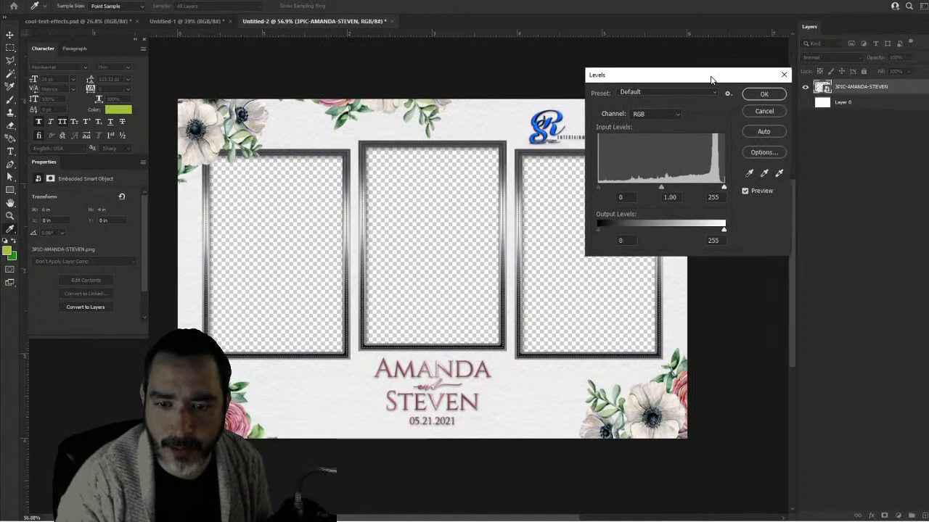
mouse_move(661, 186)
left_mouse_down()
mouse_move(691, 189)
mouse_move(662, 189)
mouse_move(689, 190)
mouse_move(672, 188)
left_mouse_up()
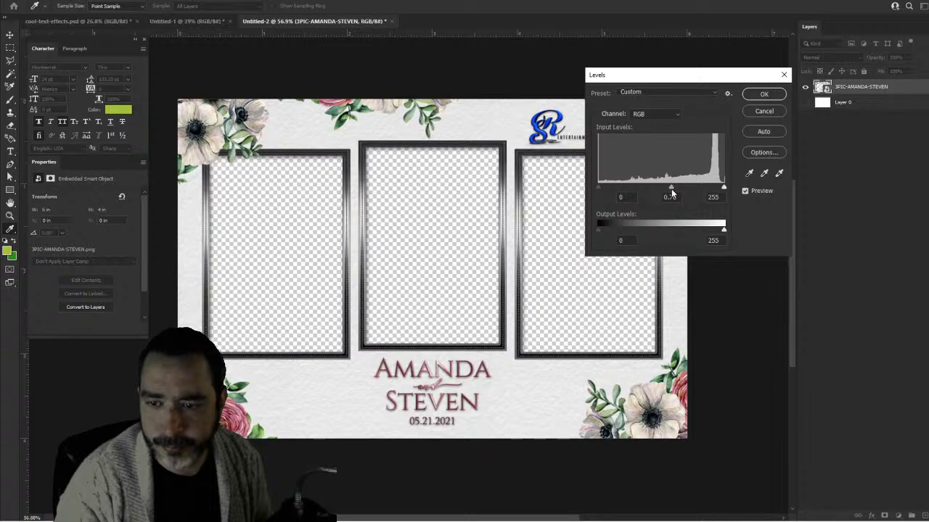
left_click(764, 94)
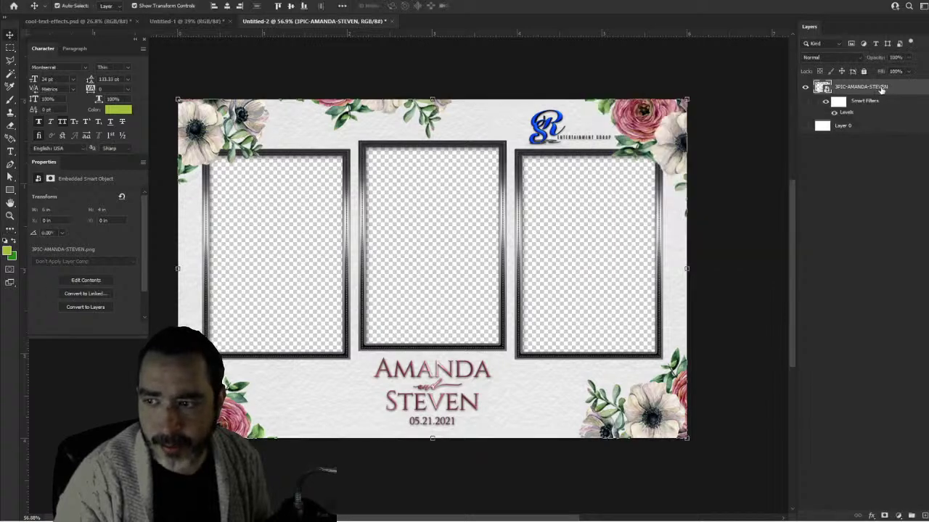
Boost the template's saturation with Hue/Saturation and compare with filters toggled off and on.
key("ctrl+u")
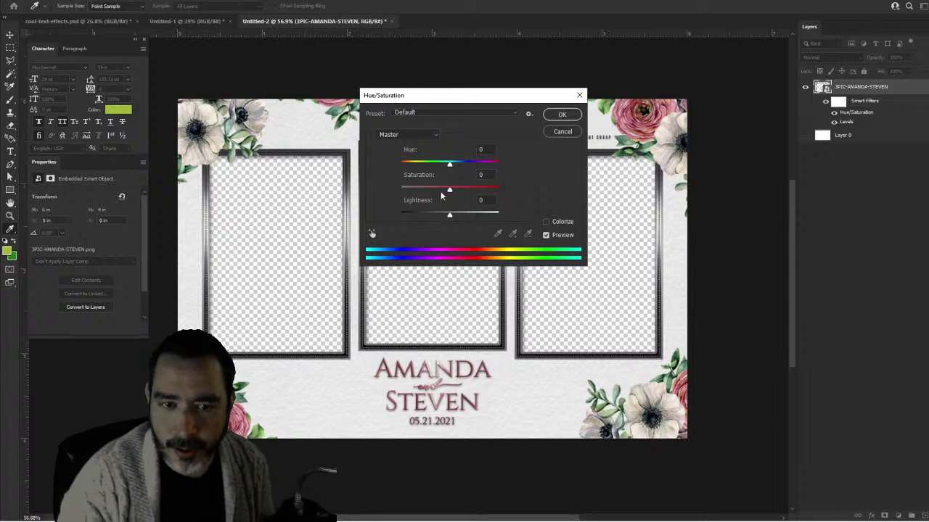
left_click_drag(482, 95, 623, 219)
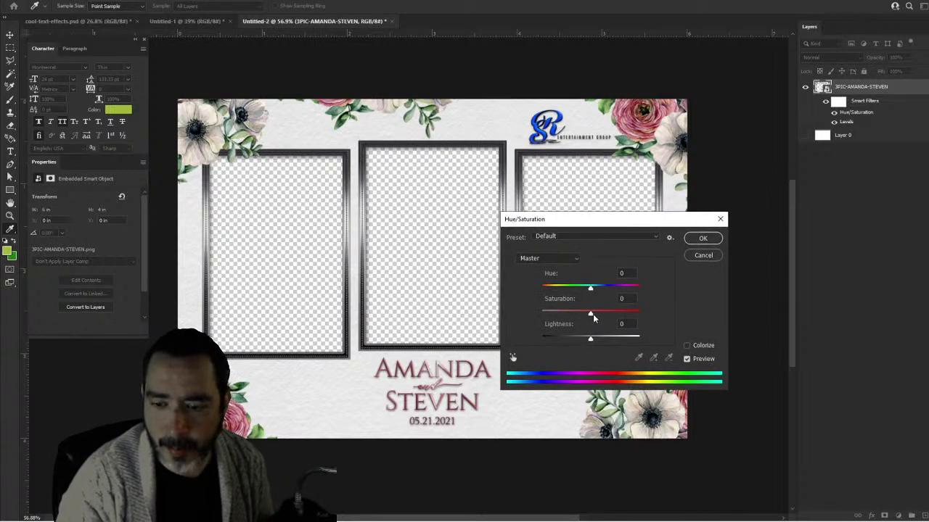
left_click_drag(609, 317, 607, 317)
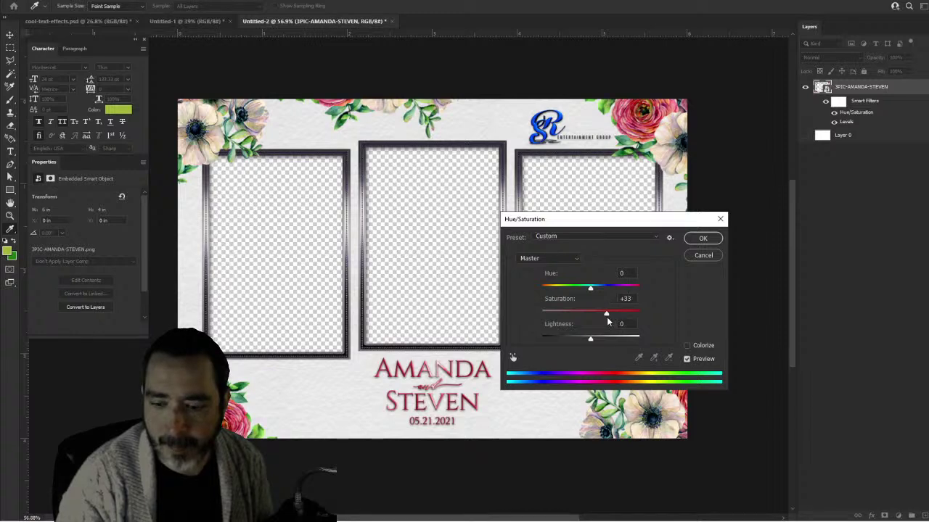
left_click(702, 238)
left_click(825, 103)
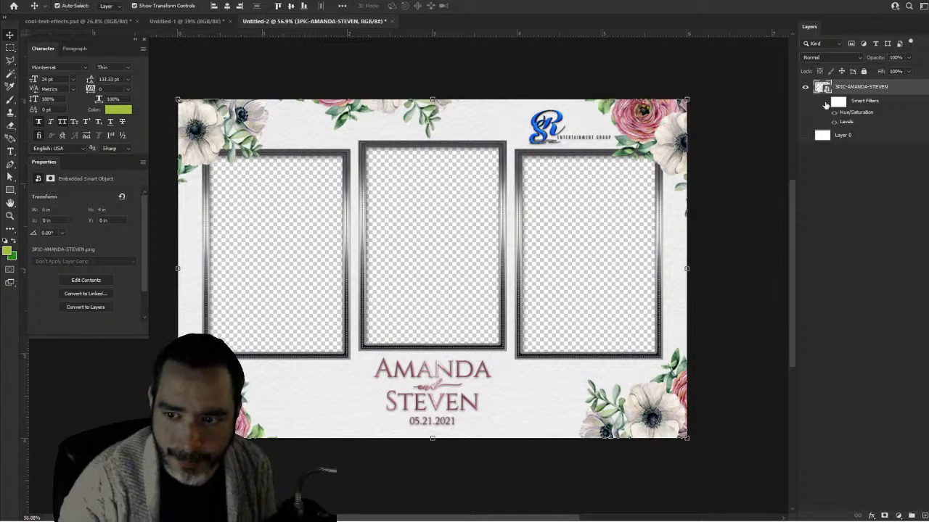
left_click(825, 103)
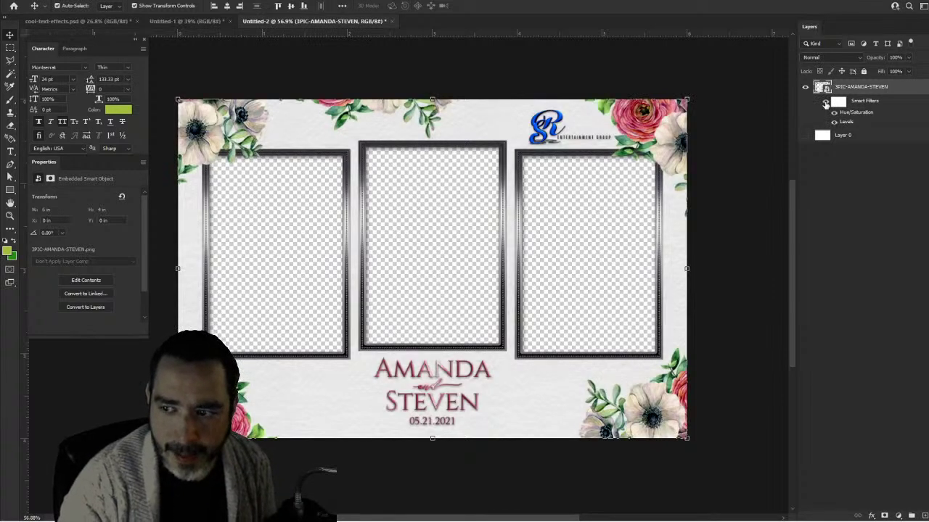
left_click(825, 103)
left_click(824, 103)
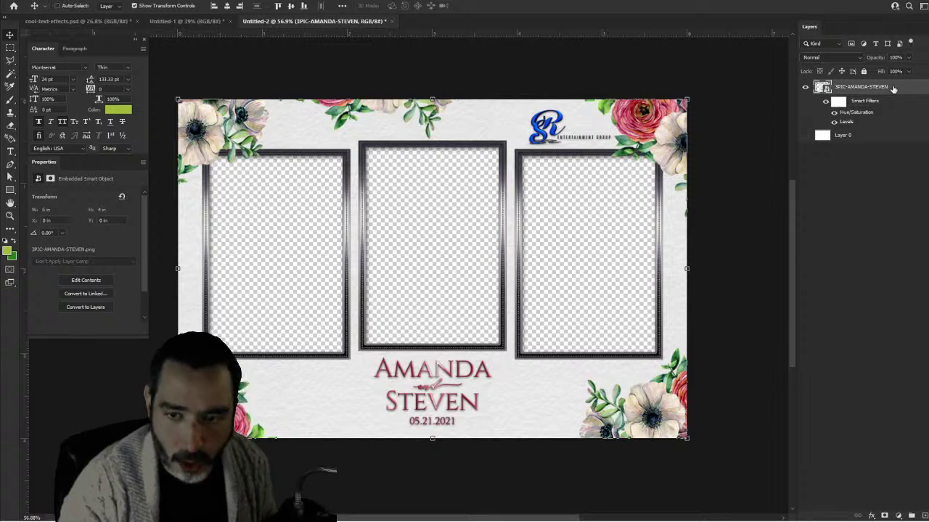
Add another Hue/Saturation adjustment and experiment with the hue, settling at -6.
key("ctrl+u")
left_click_drag(590, 290, 557, 301)
left_click_drag(557, 300, 587, 293)
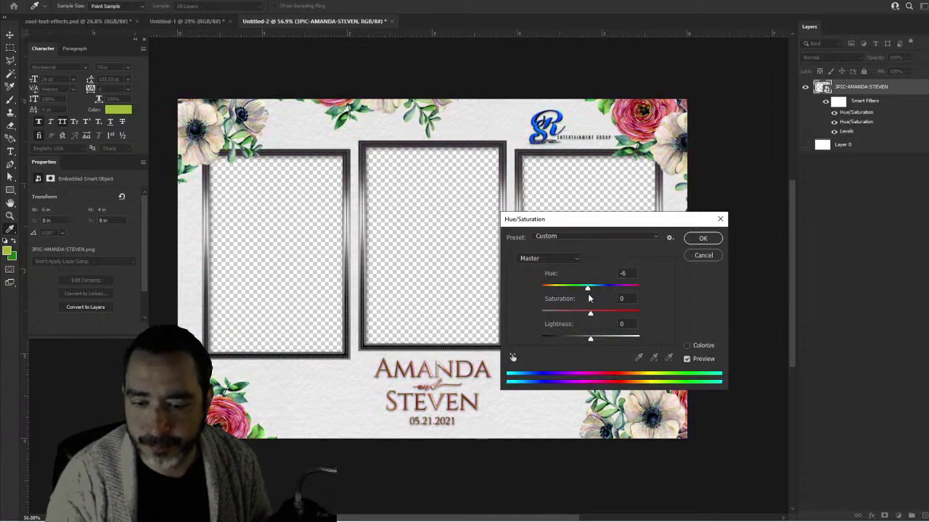
Apply the -6 hue adjustment and inspect the recoloured card.
left_click(704, 238)
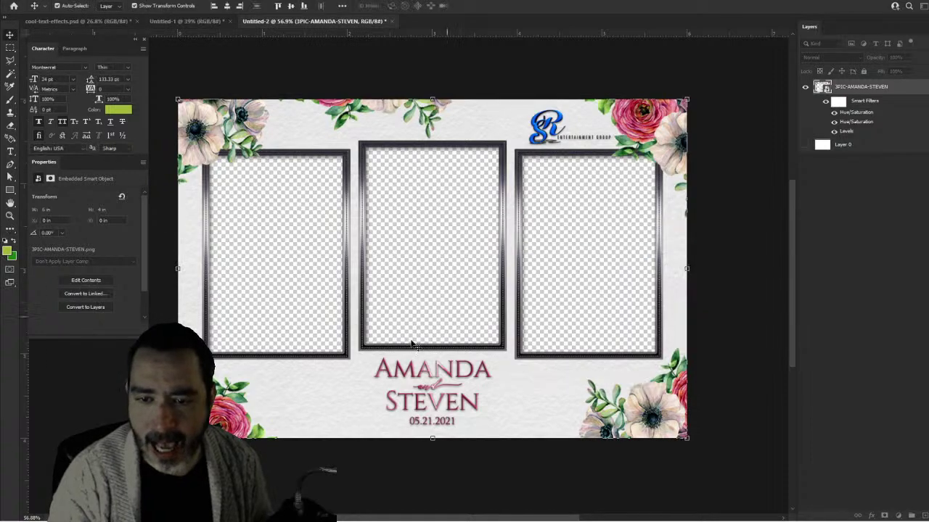
scroll(429, 424, "up", 3)
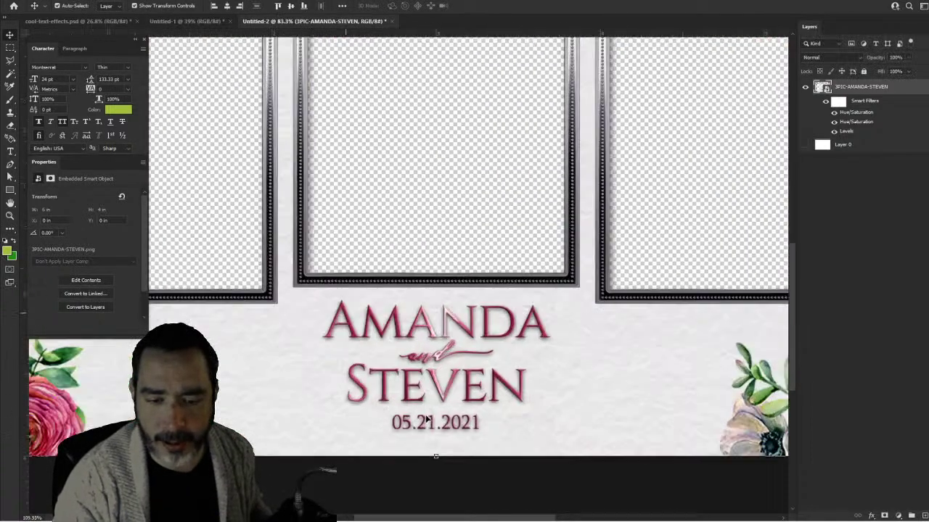
scroll(465, 310, "down", 2)
scroll(465, 310, "down", 2)
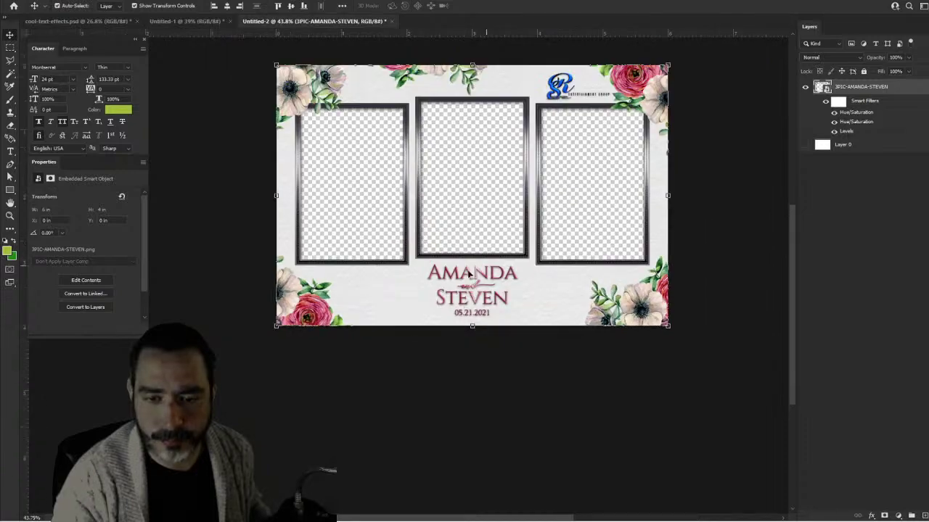
left_click_drag(476, 333, 467, 364)
scroll(455, 329, "up", 2)
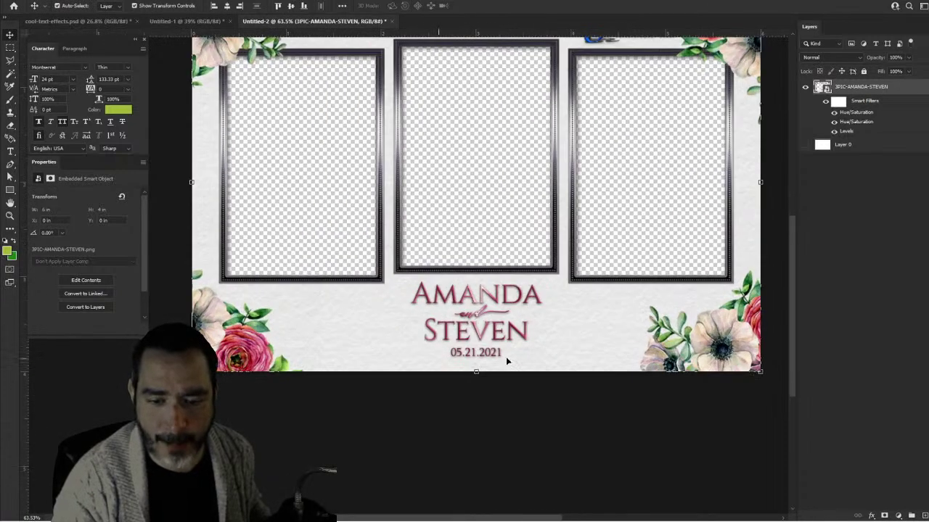
scroll(456, 351, "up", 1)
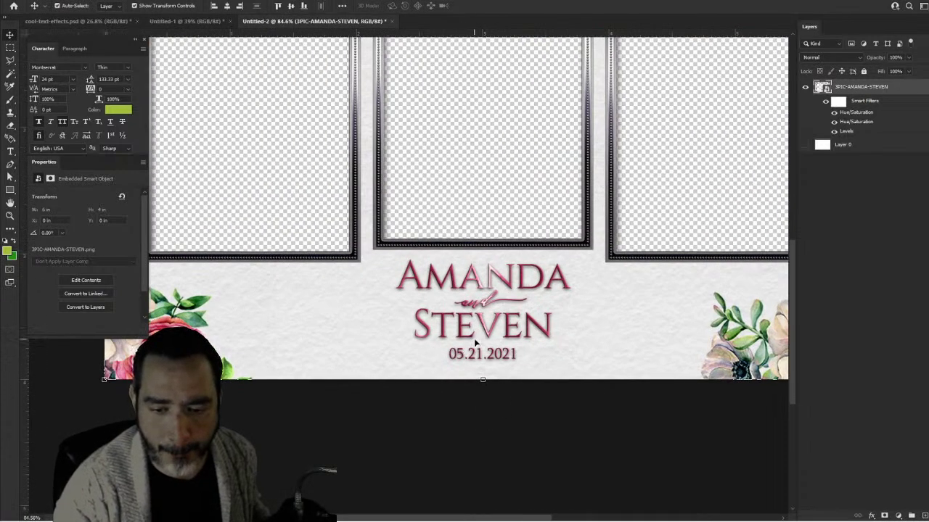
scroll(476, 342, "down", 1)
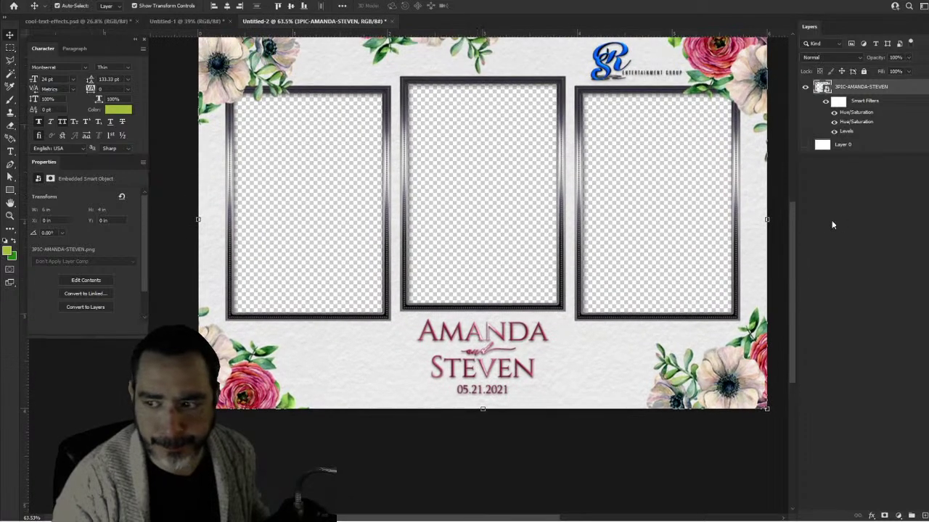
Rasterize the 3PIC-AMANDA-STEVEN template layer.
right_click(901, 90)
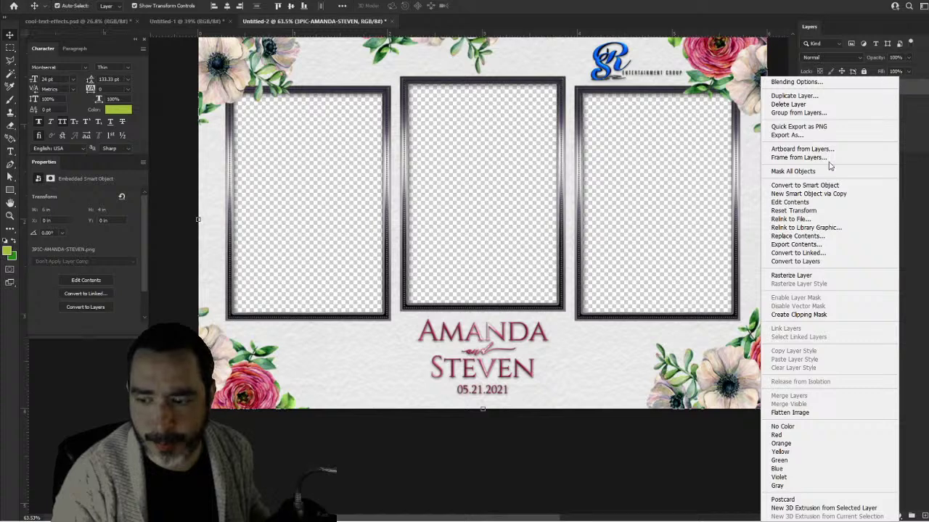
left_click(791, 275)
scroll(502, 364, "up", 1)
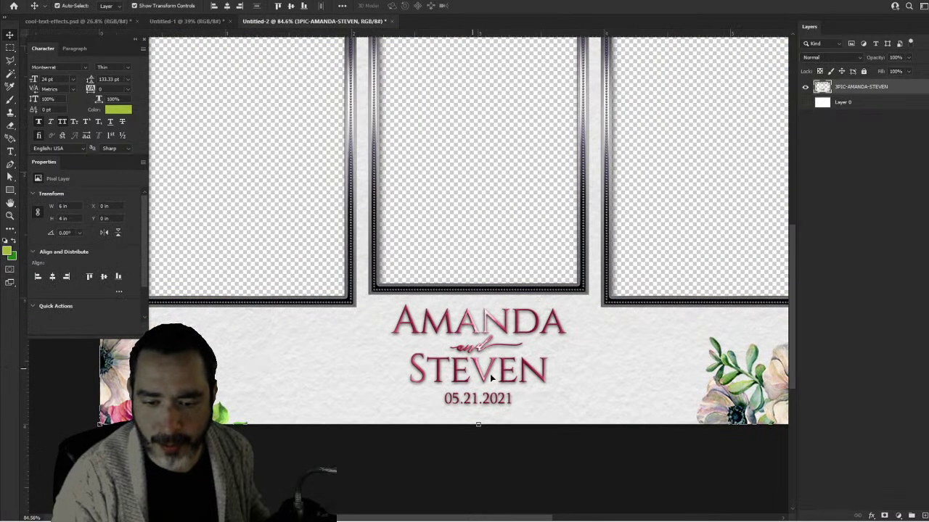
With an enlarged Clone Stamp brush, clone blank paper over the old names and date.
left_click(11, 114)
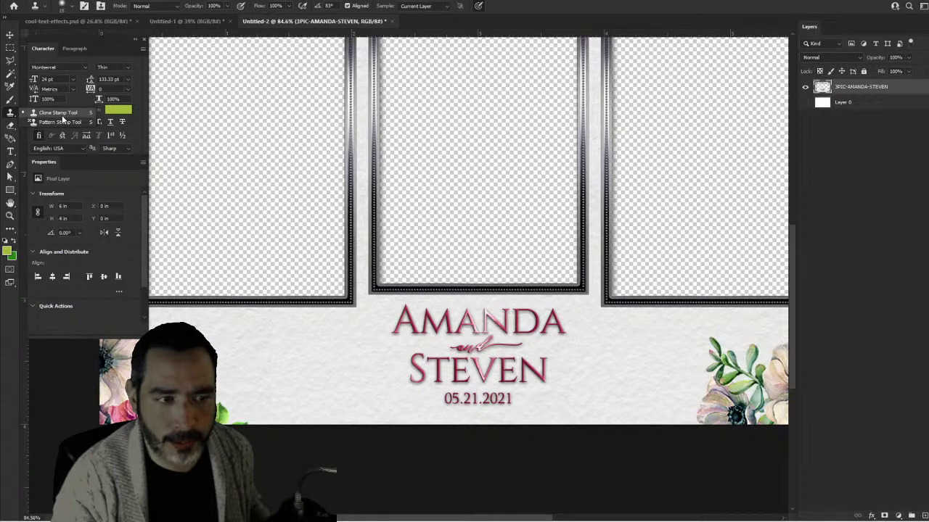
left_click(62, 114)
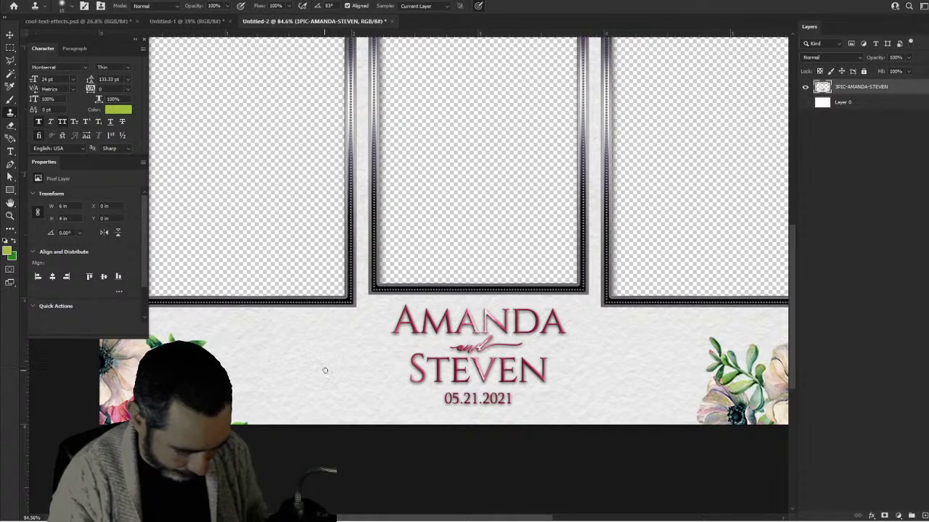
key("bracketright")
key("bracketright")
key("bracketright")
key("bracketright")
key("bracketright")
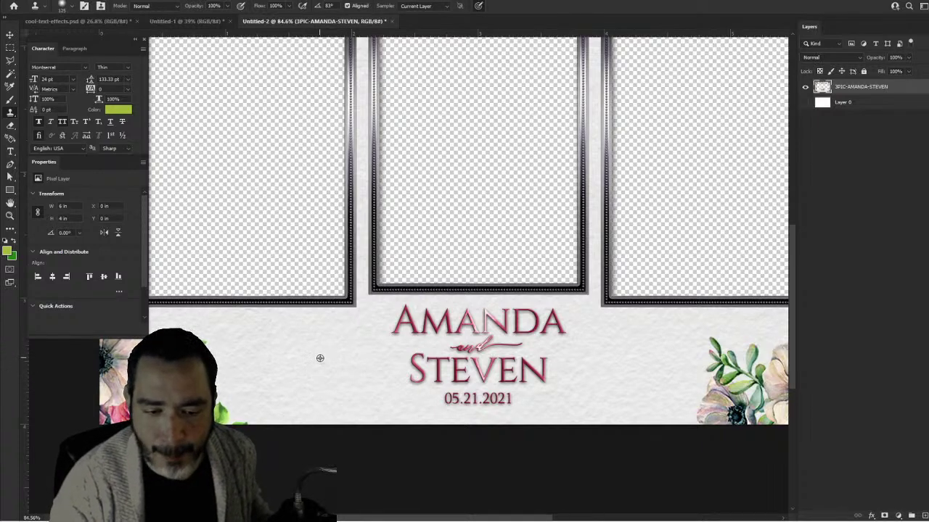
left_click(320, 358, "alt")
mouse_move(403, 367)
left_mouse_down()
mouse_move(470, 366)
mouse_move(437, 378)
mouse_move(452, 388)
mouse_move(453, 375)
mouse_move(504, 384)
left_mouse_up()
left_click(294, 379, "alt")
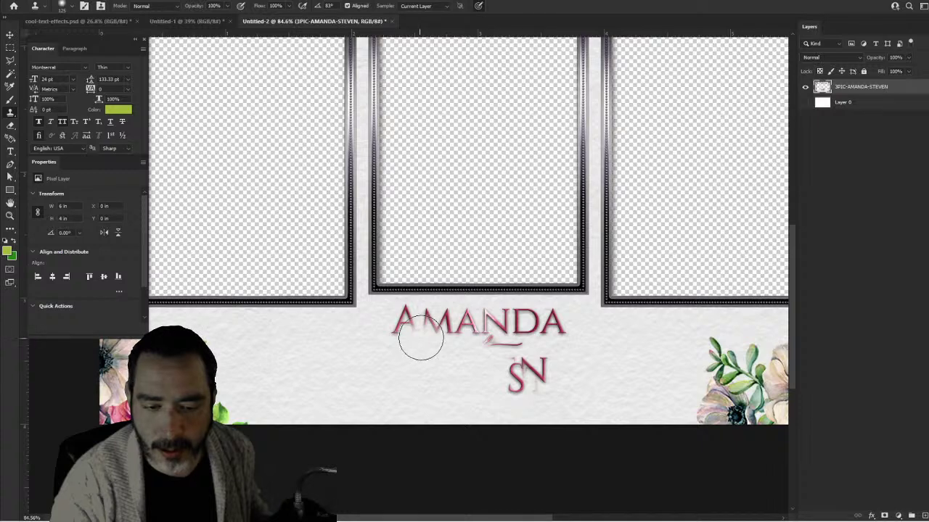
mouse_move(421, 338)
left_mouse_down()
mouse_move(411, 326)
mouse_move(514, 327)
left_mouse_up()
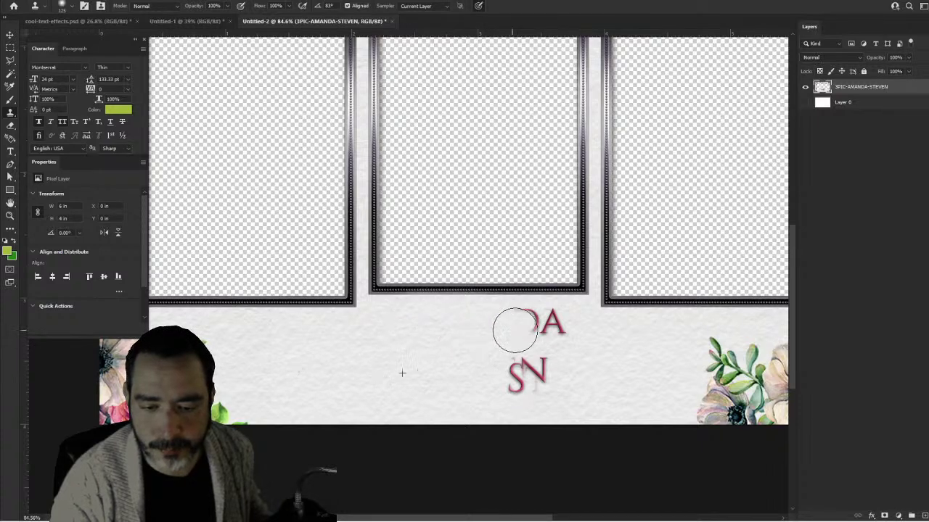
left_click(341, 370, "alt")
mouse_move(505, 371)
left_mouse_down()
mouse_move(533, 376)
mouse_move(525, 384)
mouse_move(556, 332)
mouse_move(525, 321)
left_mouse_up()
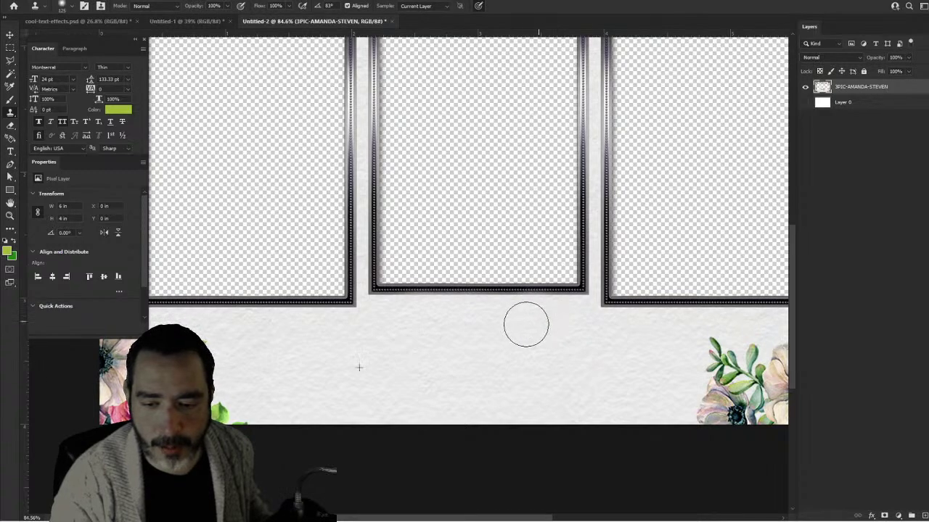
Clone paper texture over the Entertainment Group logo, its grey smudge and tagline.
scroll(471, 370, "down", 3)
scroll(435, 210, "up", 5)
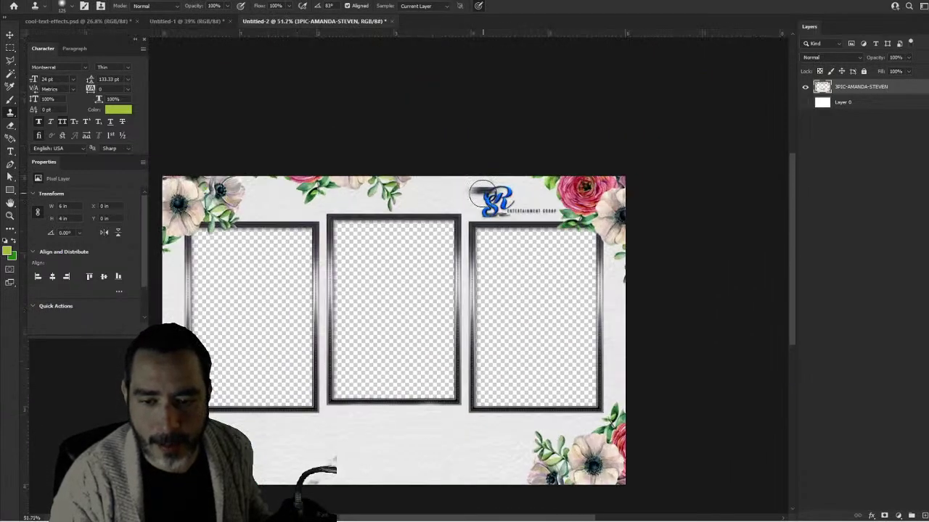
left_click(433, 188, "alt")
mouse_move(533, 196)
left_mouse_down()
mouse_move(515, 191)
mouse_move(542, 193)
mouse_move(501, 203)
mouse_move(477, 174)
left_mouse_up()
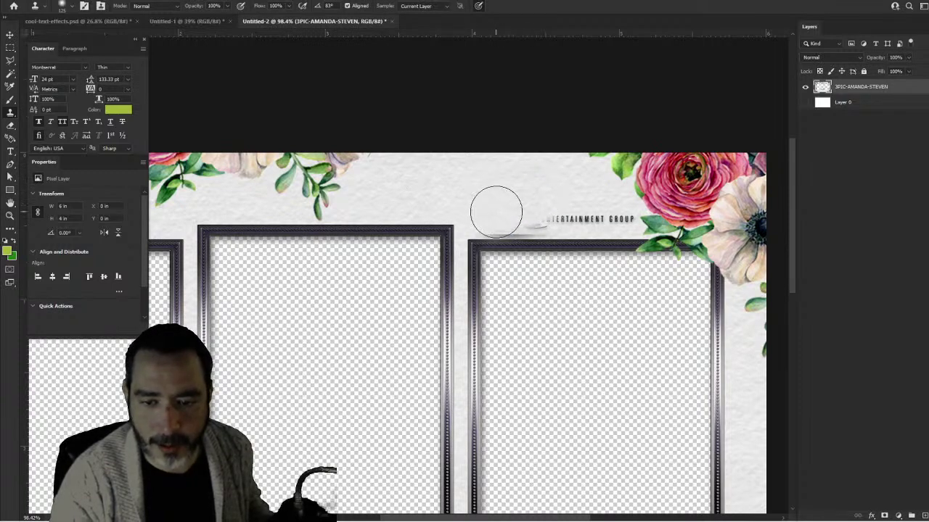
left_click_drag(494, 208, 507, 208)
mouse_move(598, 190)
left_mouse_down()
mouse_move(555, 201)
mouse_move(603, 197)
mouse_move(521, 197)
left_mouse_up()
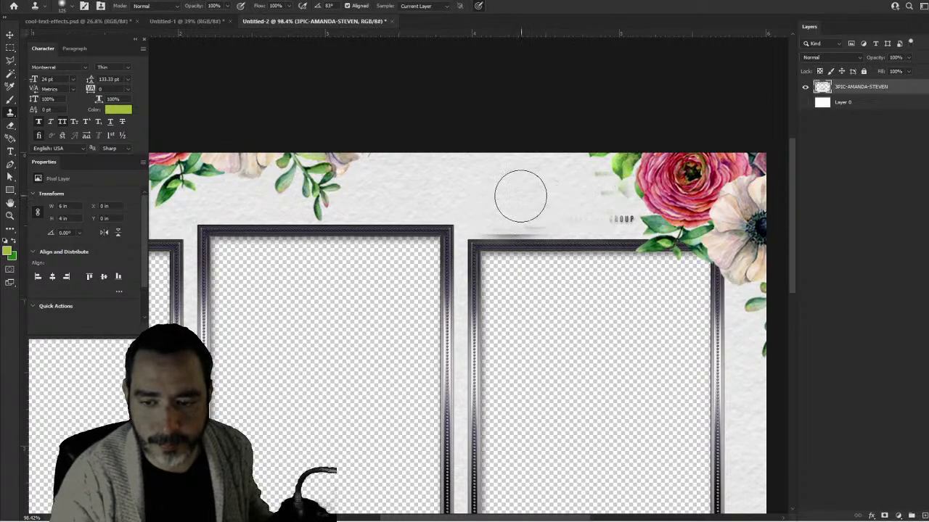
scroll(534, 203, "down", 5)
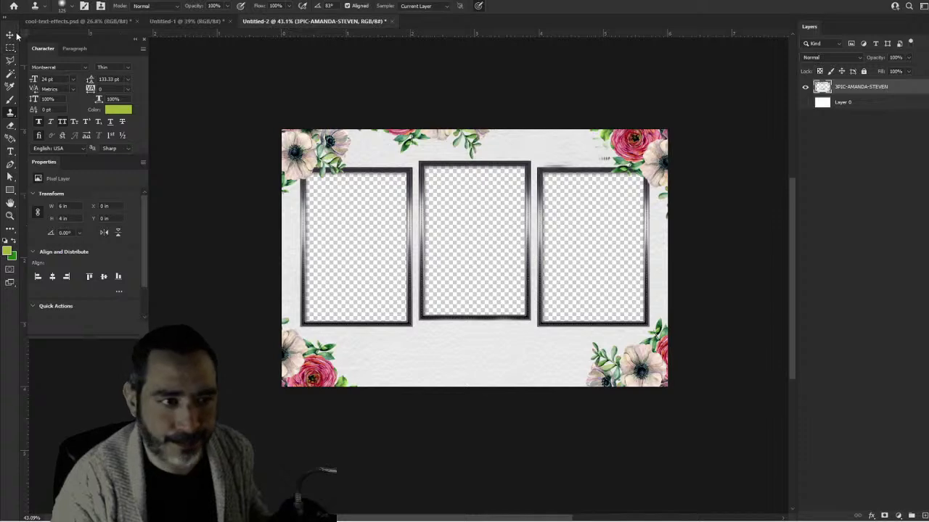
left_click(9, 34)
scroll(479, 262, "up", 2)
scroll(469, 375, "down", 3)
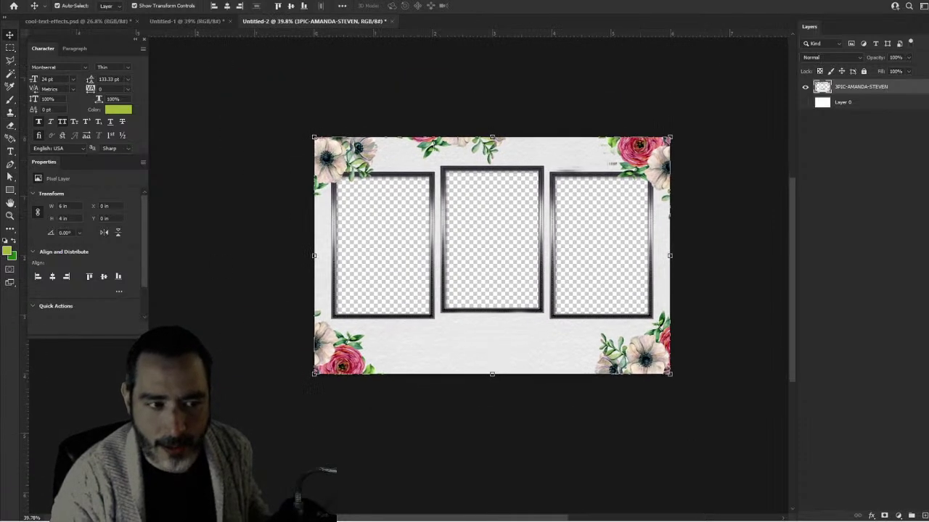
left_click(10, 153)
Type 'MARY & PETER' below the frames, commit it, and centre it under them.
scroll(461, 360, "up", 1)
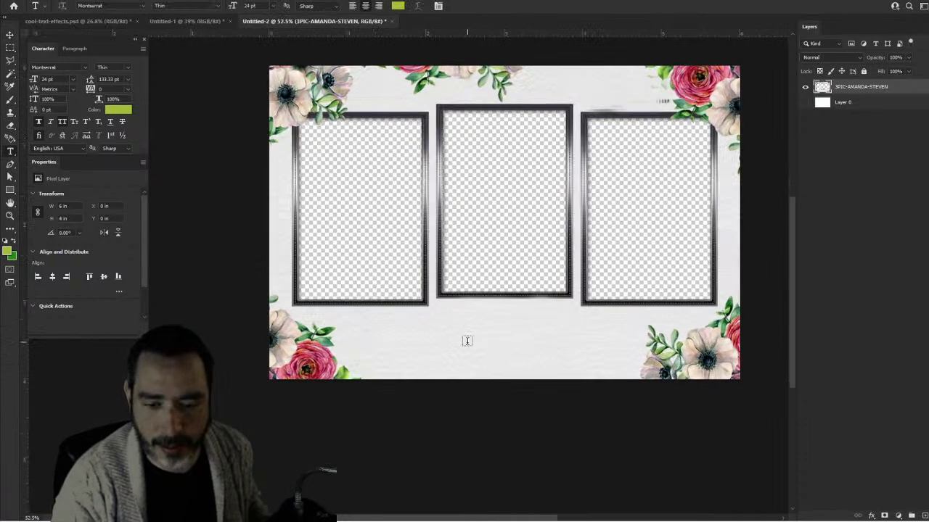
left_click(467, 342)
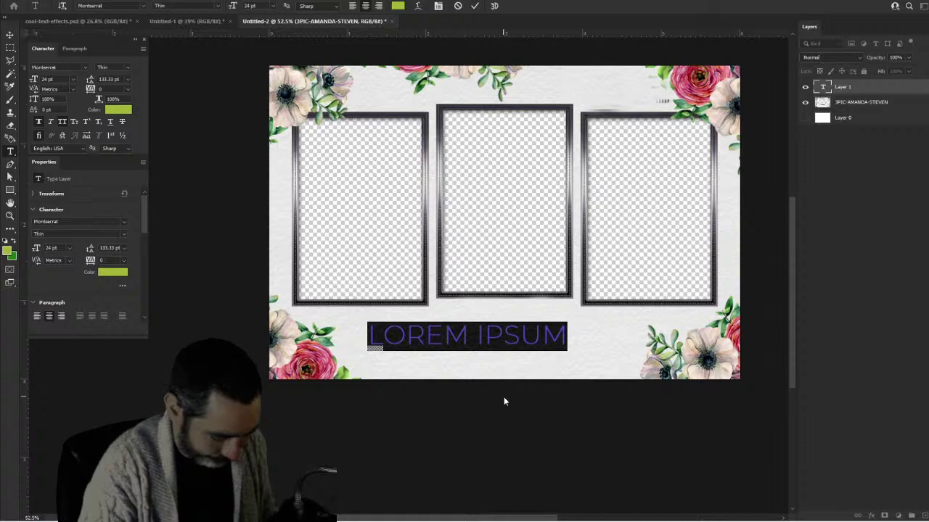
type("MAR")
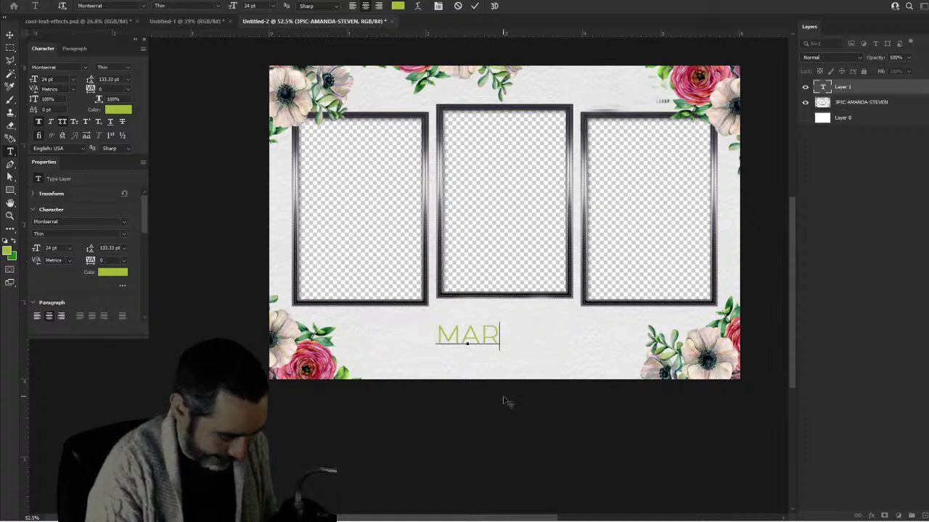
type("Y &")
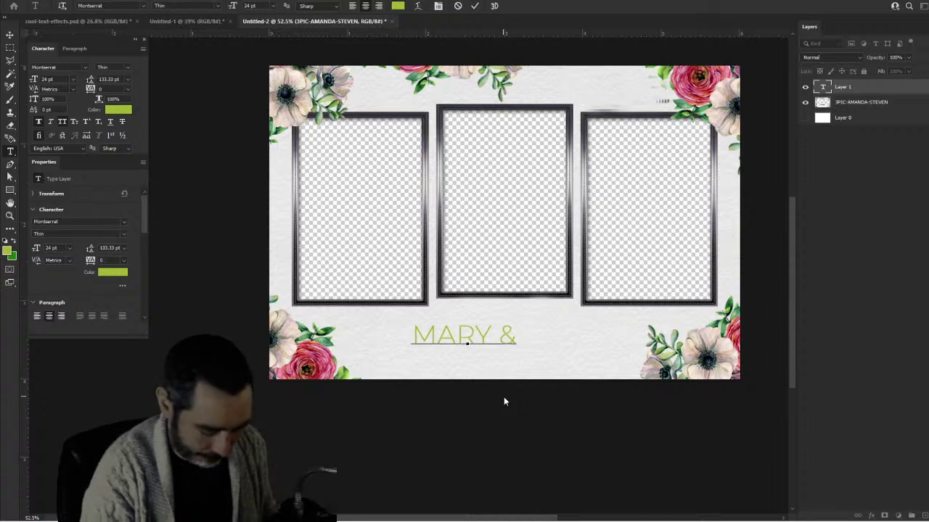
type(" PETER")
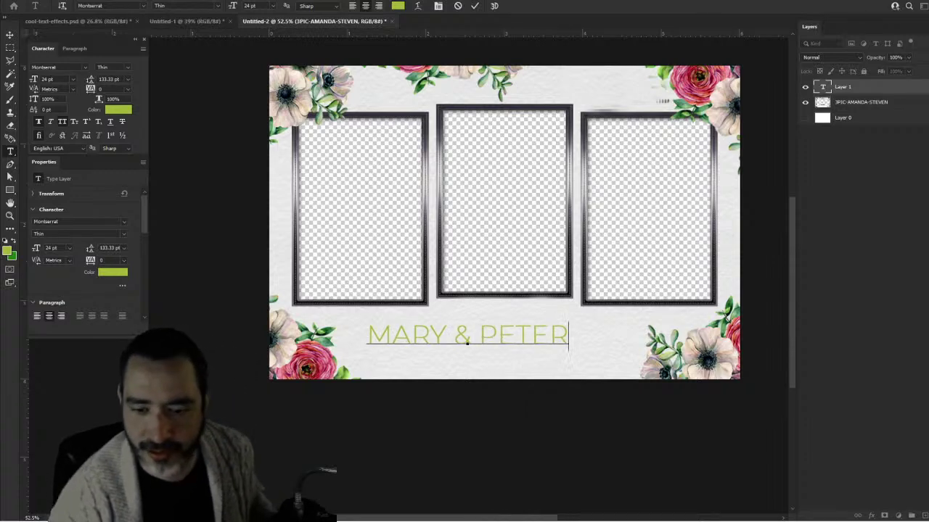
left_click(474, 7)
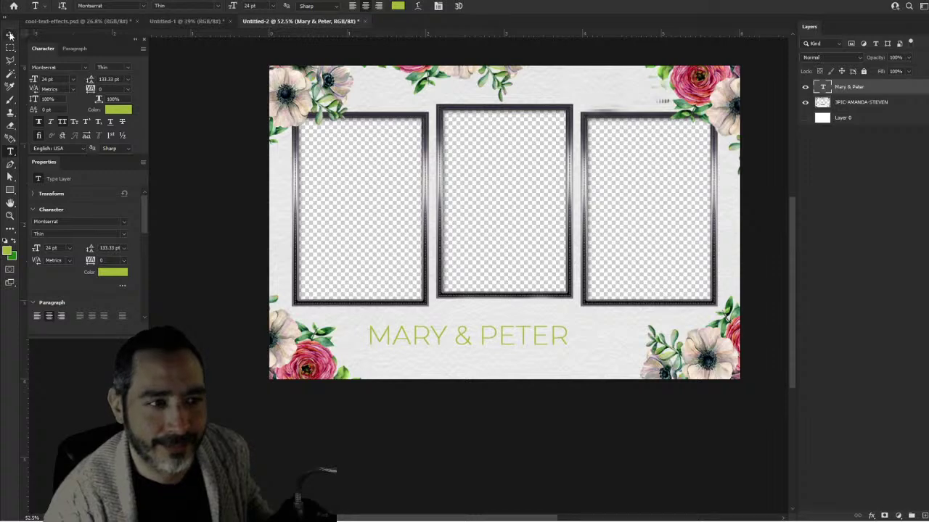
key("v")
scroll(491, 325, "up", 2)
left_click_drag(492, 325, 541, 336)
left_click(518, 446)
scroll(523, 450, "down", 3)
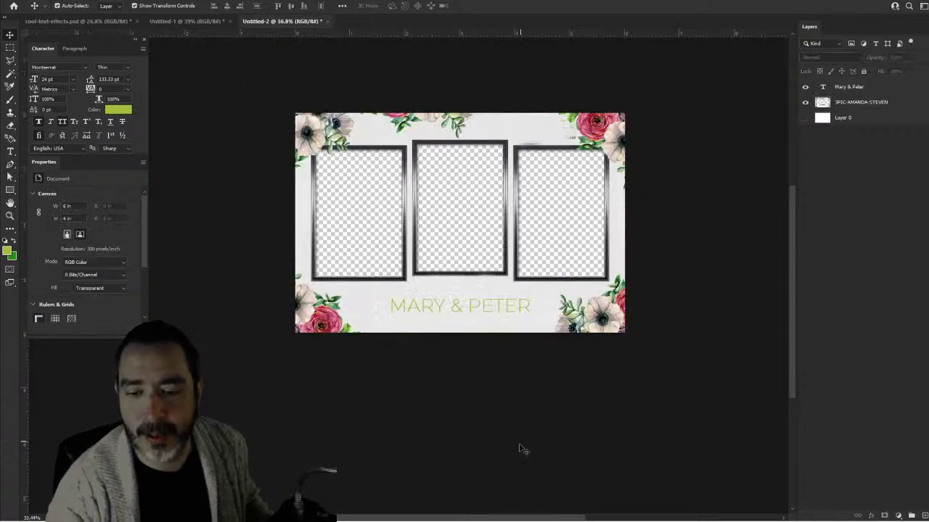
scroll(498, 362, "up", 1)
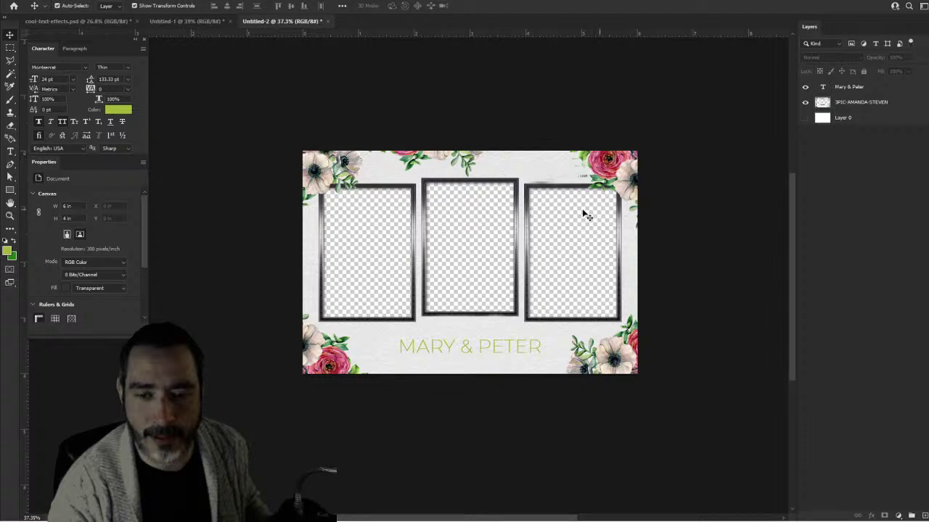
scroll(581, 206, "up", 10)
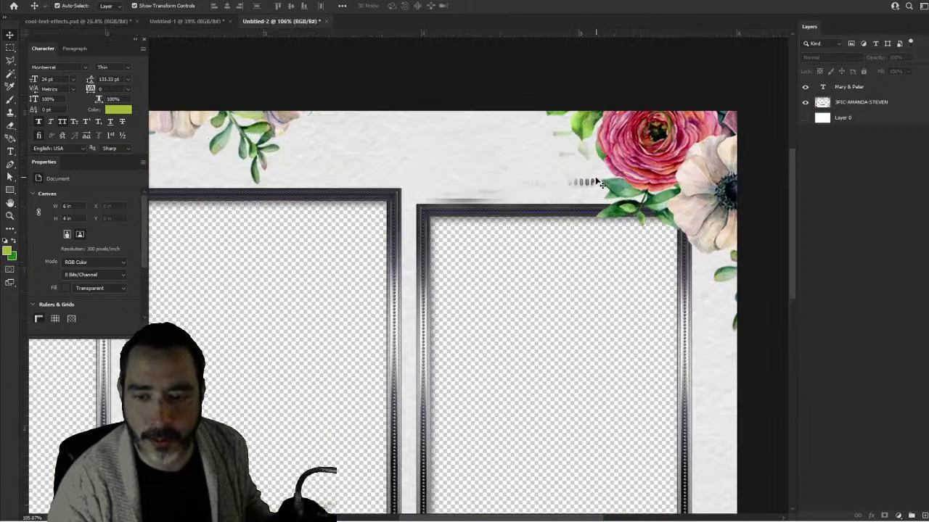
scroll(512, 177, "down", 7)
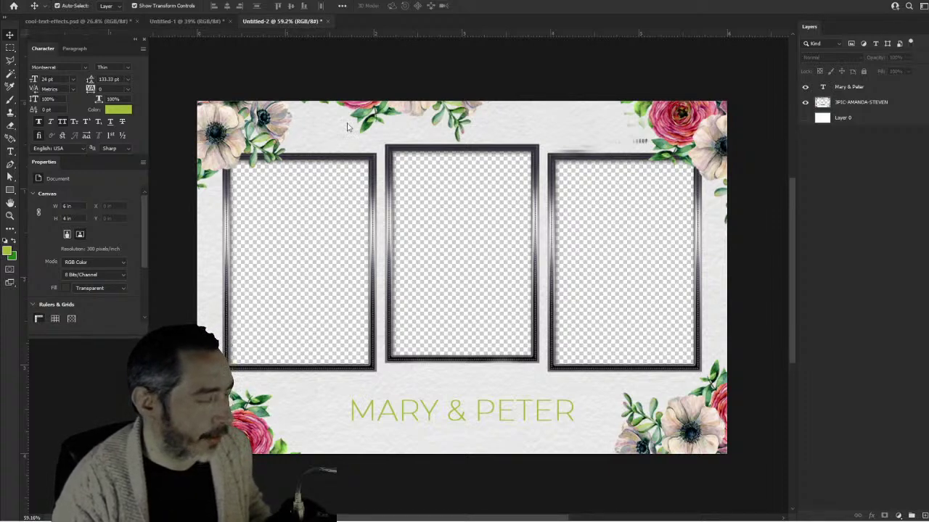
left_click_drag(406, 84, 513, 203)
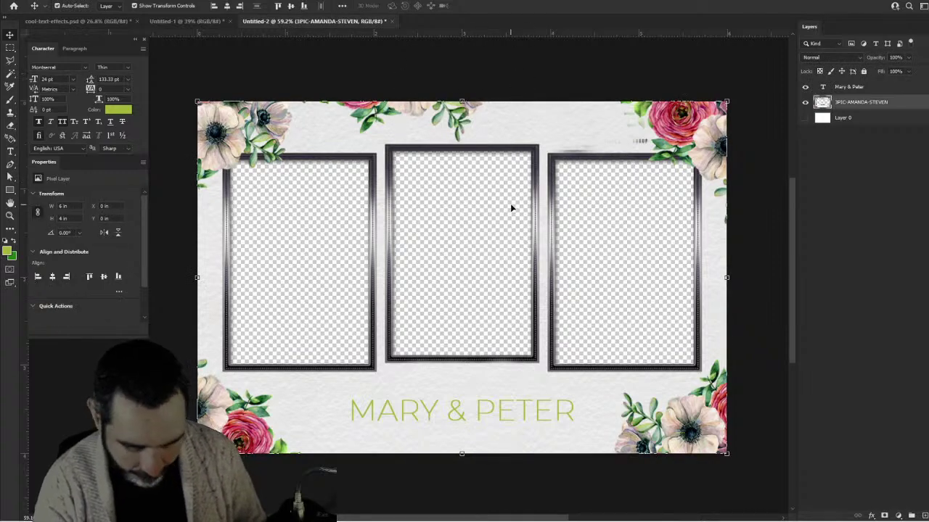
left_click(549, 244)
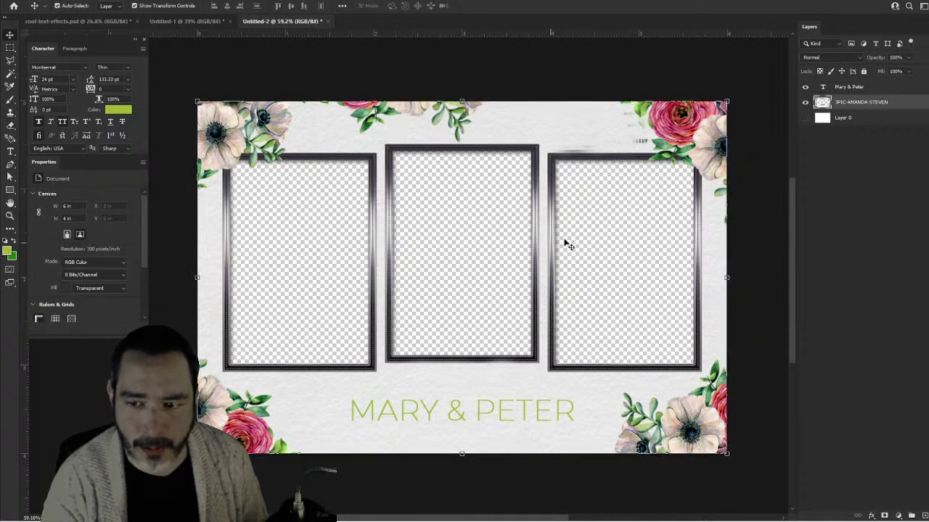
Draw a canvas-sized rectangle over the frame artwork and fill it white.
left_click(441, 285)
left_click(10, 191)
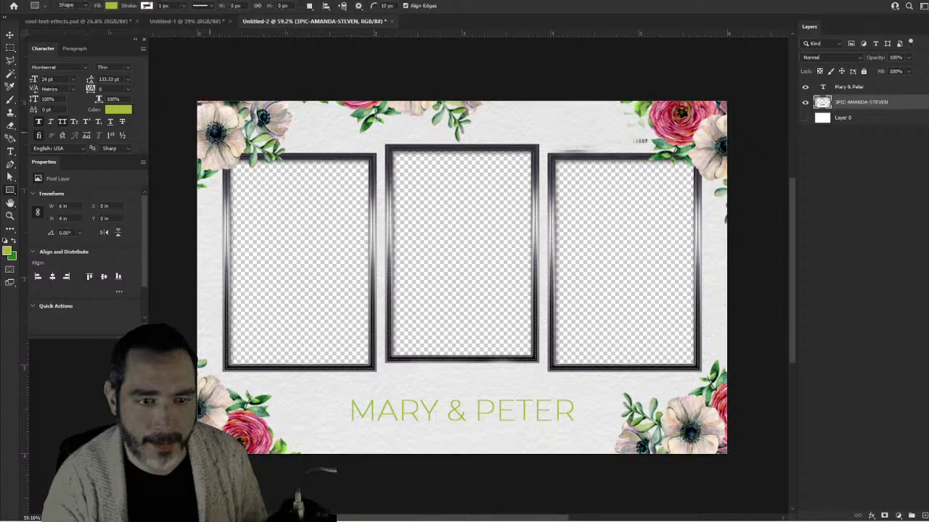
left_click_drag(183, 95, 739, 471)
left_click(119, 109)
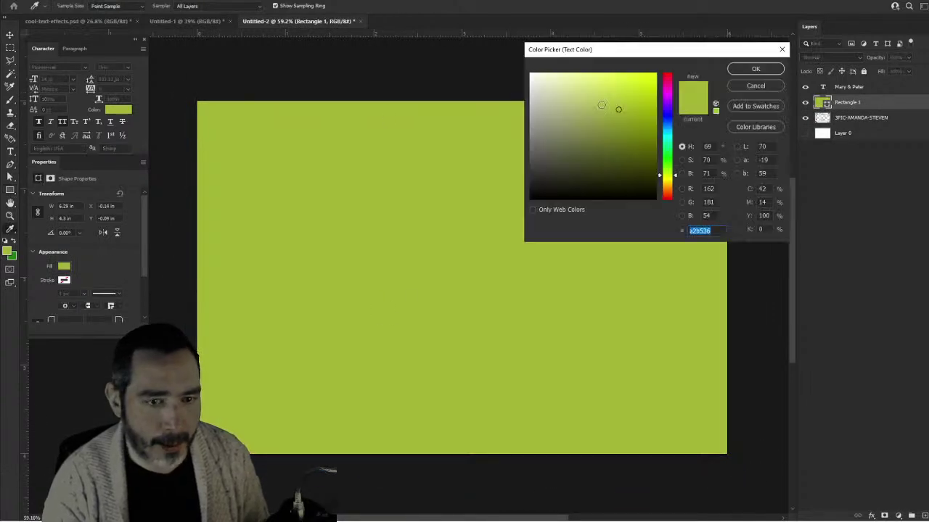
left_click(530, 74)
left_click(753, 70)
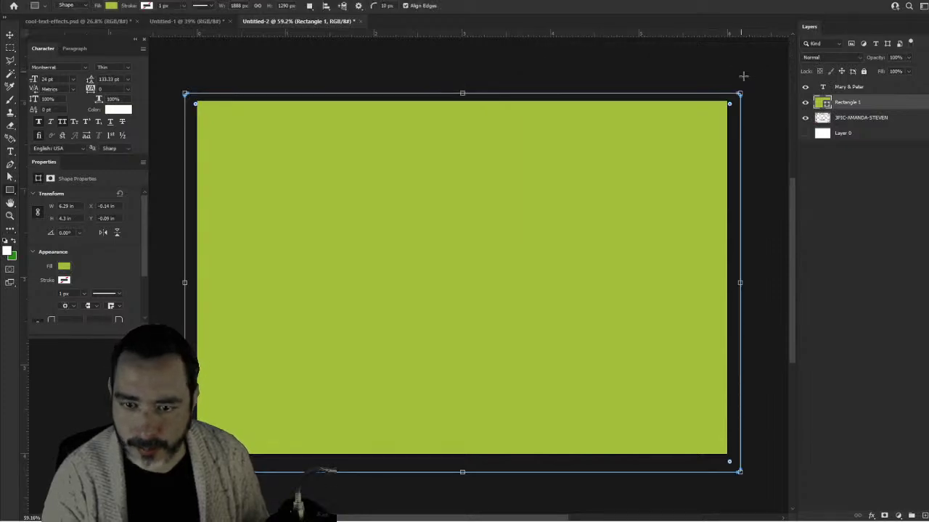
left_click(63, 267)
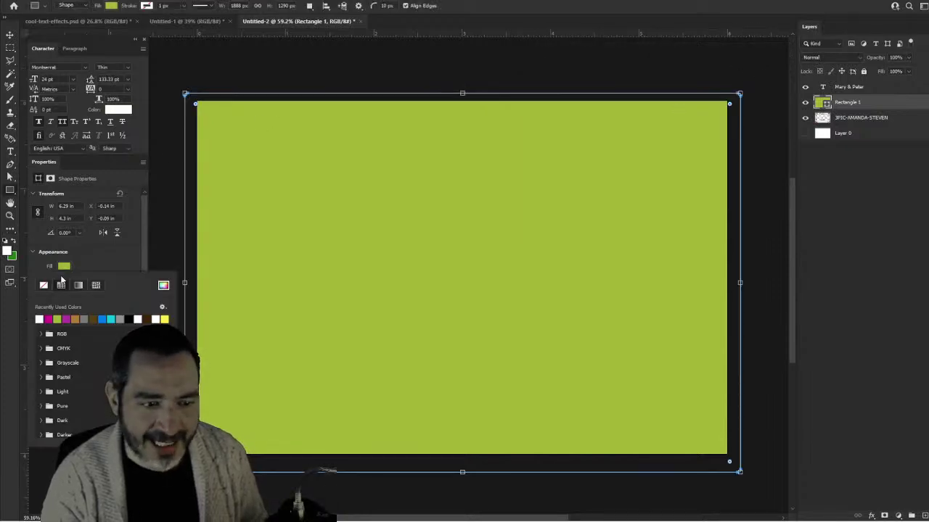
left_click(39, 319)
Send the white rectangle below the frame artwork and merge the template layers into one.
left_click(11, 36)
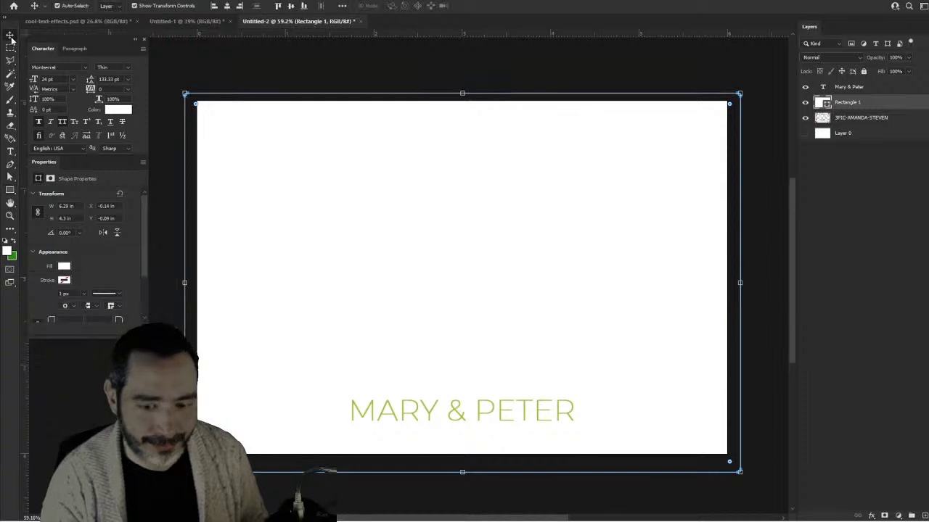
key("ctrl+bracketleft")
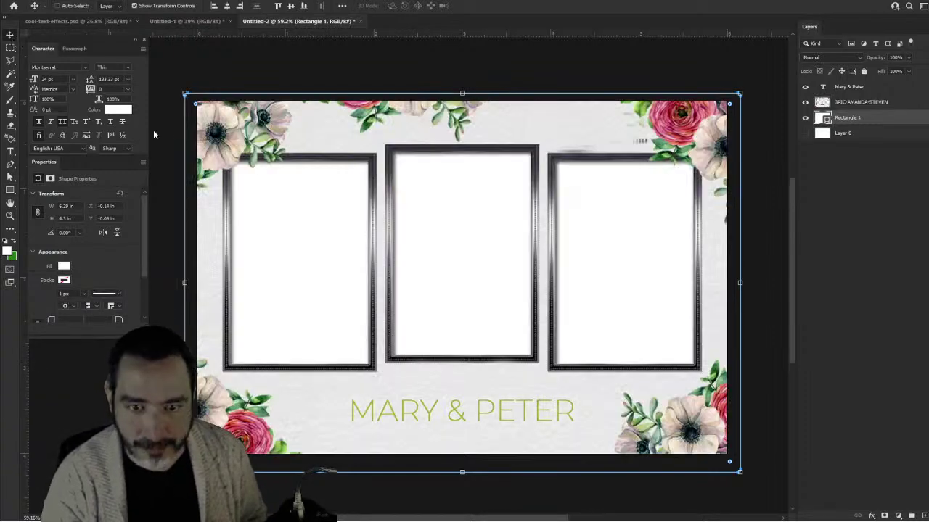
left_click_drag(248, 64, 725, 455)
right_click(898, 119)
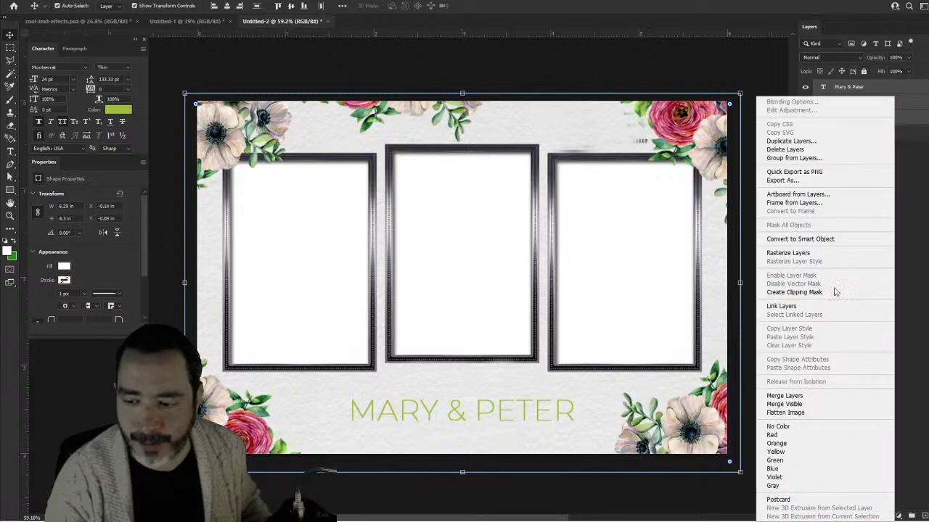
left_click(788, 396)
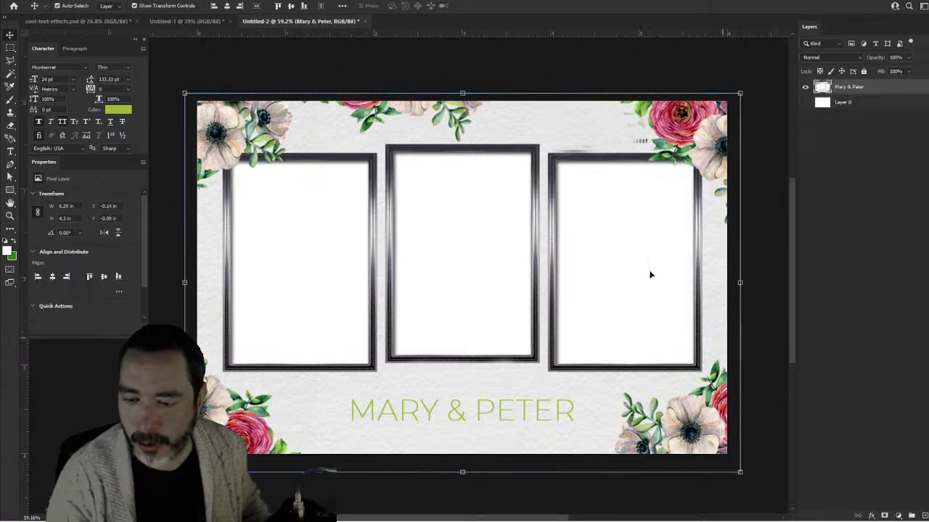
left_click(411, 78)
scroll(512, 373, "down", 2)
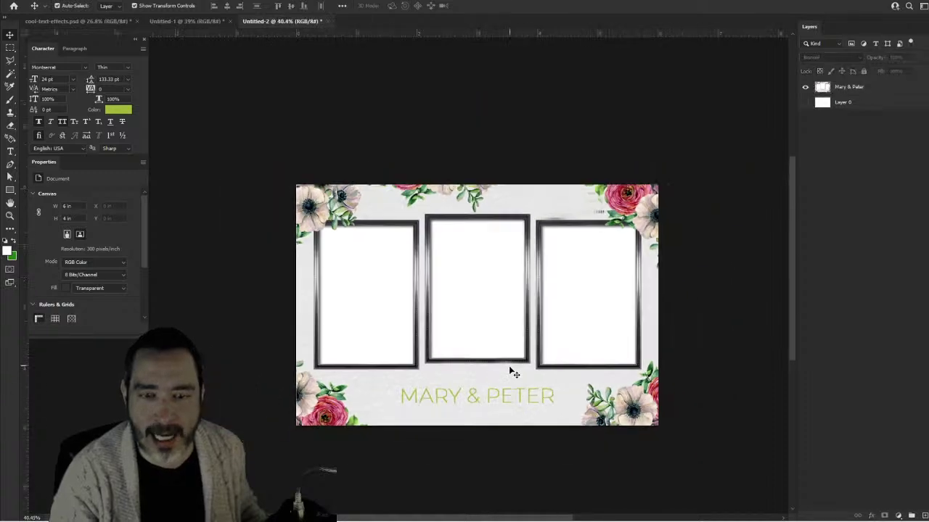
scroll(508, 375, "up", 2)
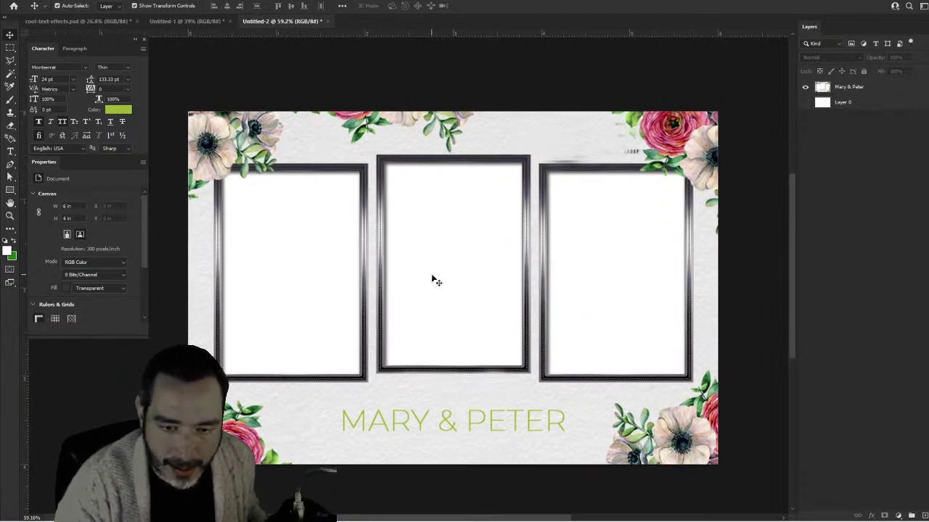
scroll(432, 277, "up", 2)
scroll(432, 269, "down", 2)
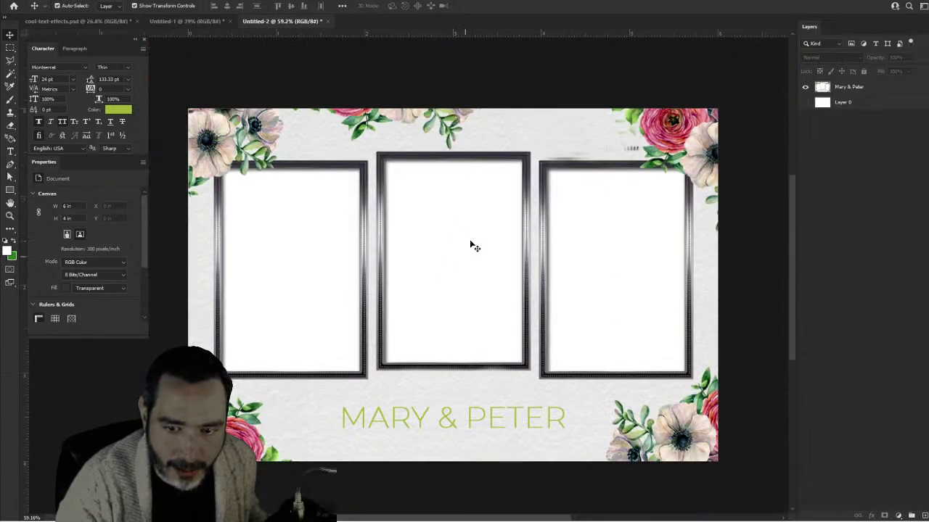
scroll(483, 324, "down", 2)
scroll(440, 336, "up", 2)
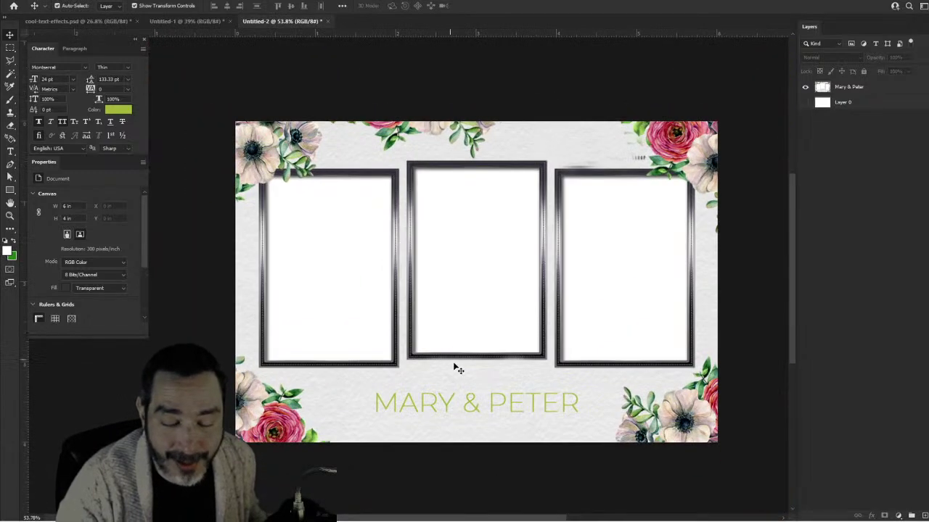
left_click_drag(448, 357, 417, 360)
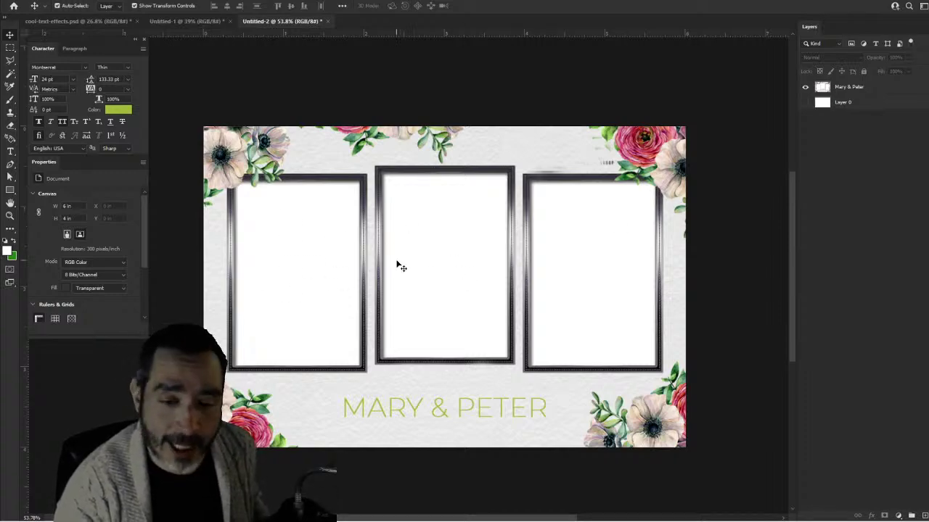
scroll(445, 309, "up", 2)
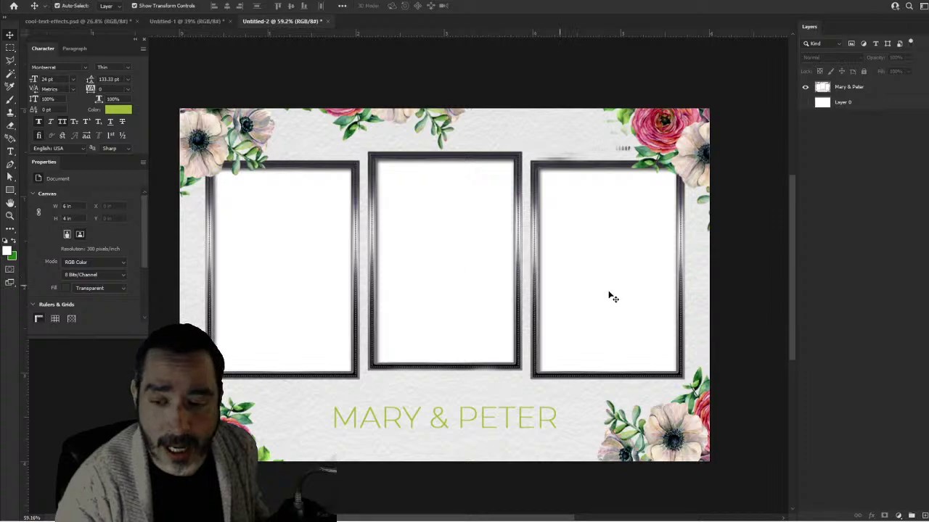
scroll(504, 299, "up", 3)
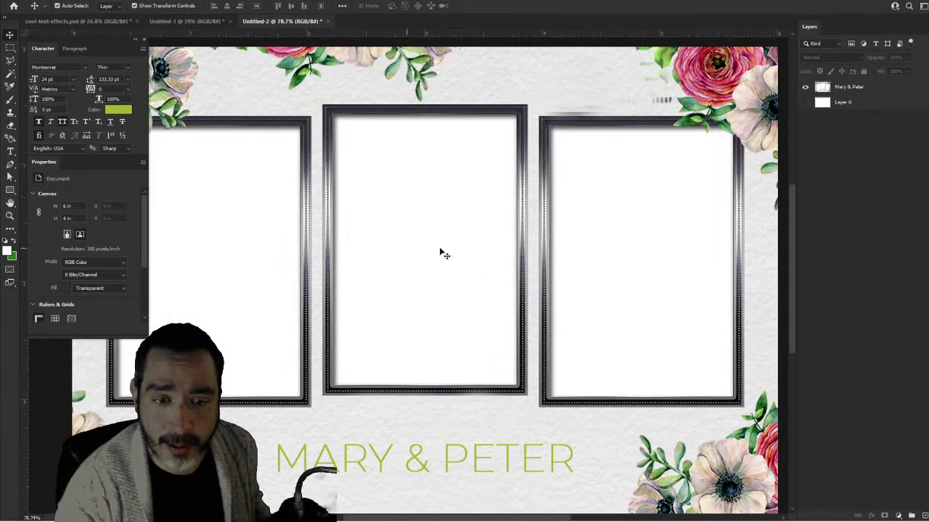
scroll(441, 248, "down", 1)
scroll(423, 220, "up", 2)
left_click_drag(423, 220, 481, 255)
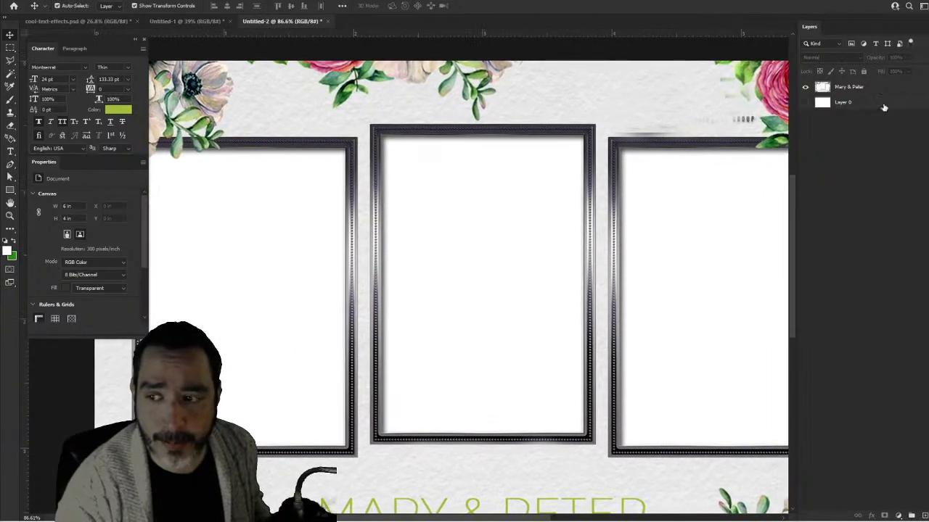
Marquee-select the middle frame's white interior and delete it to transparency.
right_click(889, 89)
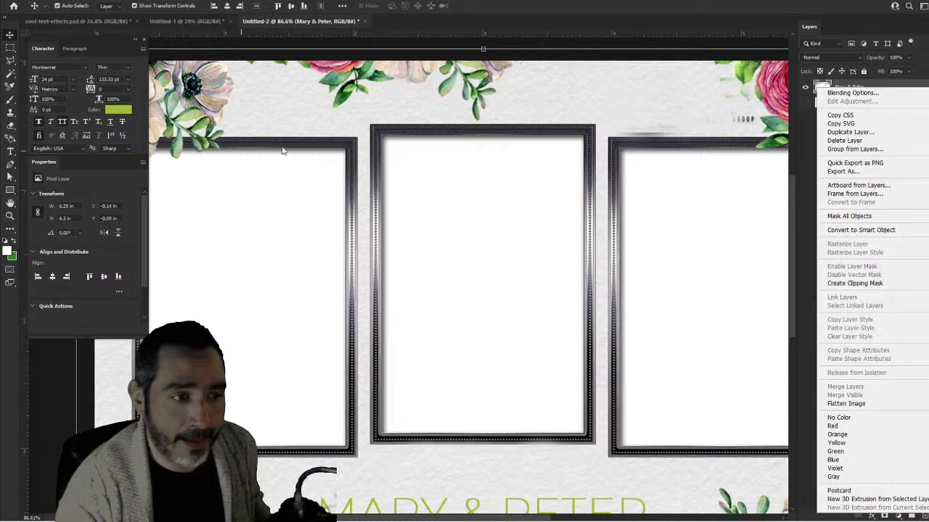
left_click(305, 129)
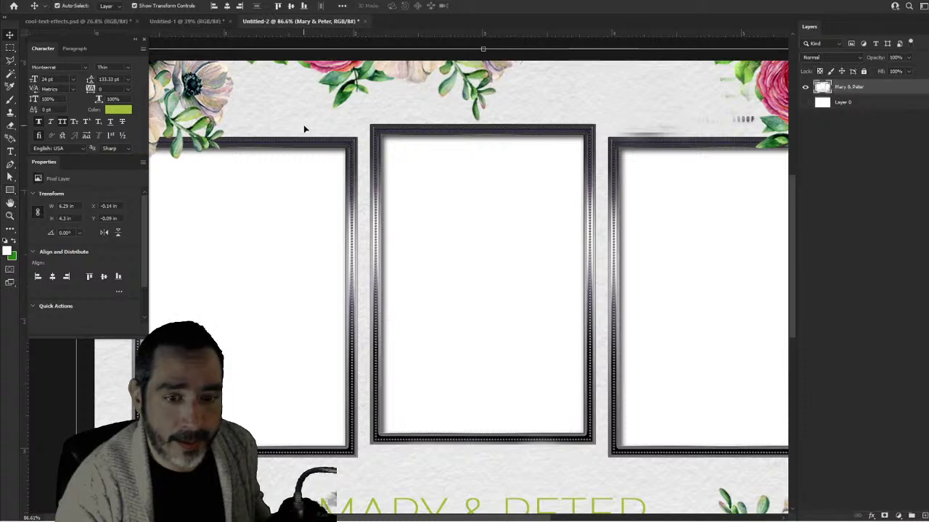
left_click(10, 48)
left_click(10, 50)
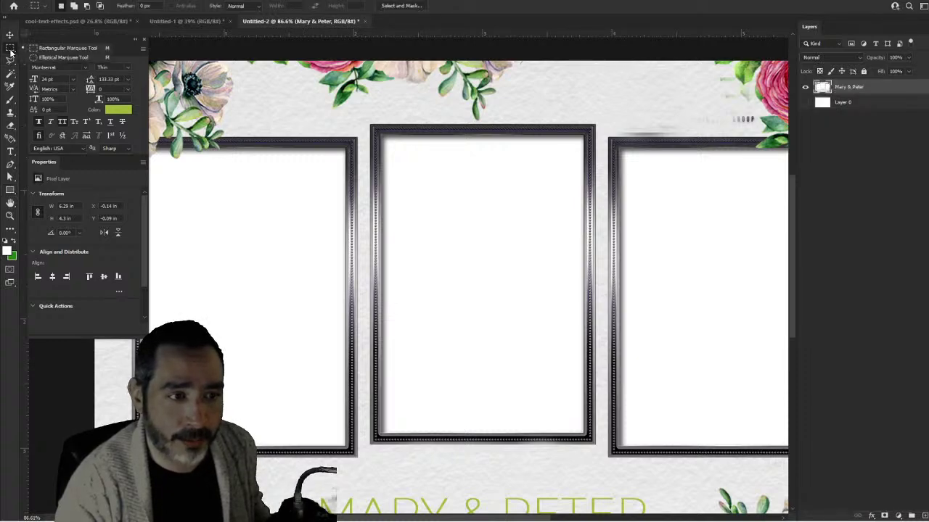
left_click(54, 48)
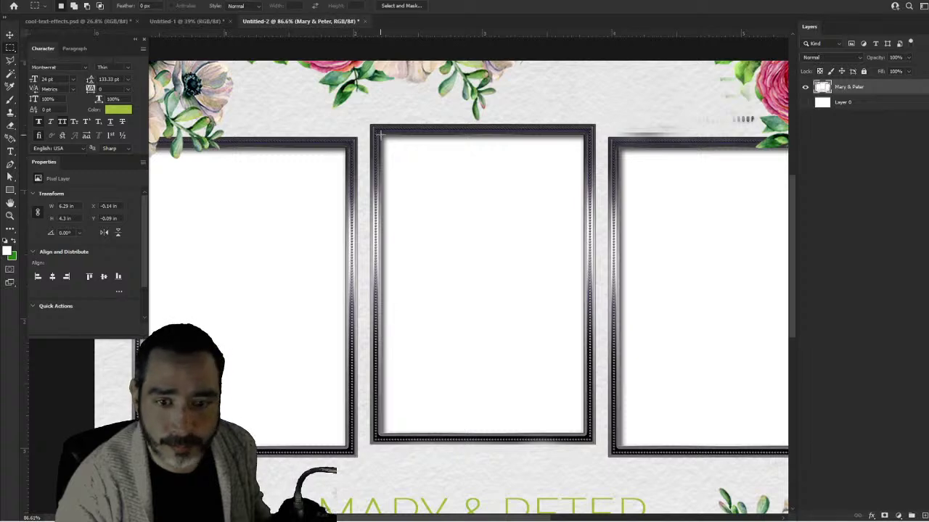
scroll(379, 133, "up", 5)
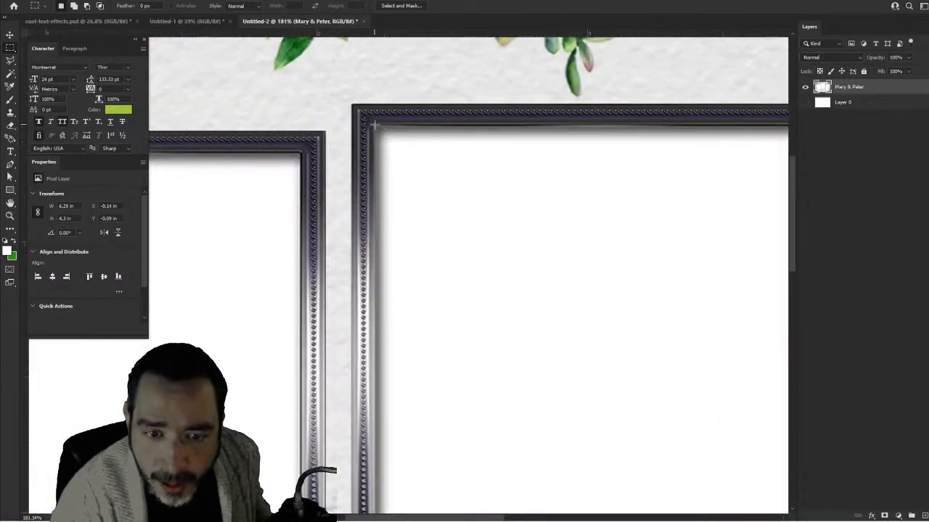
left_click_drag(374, 125, 593, 466)
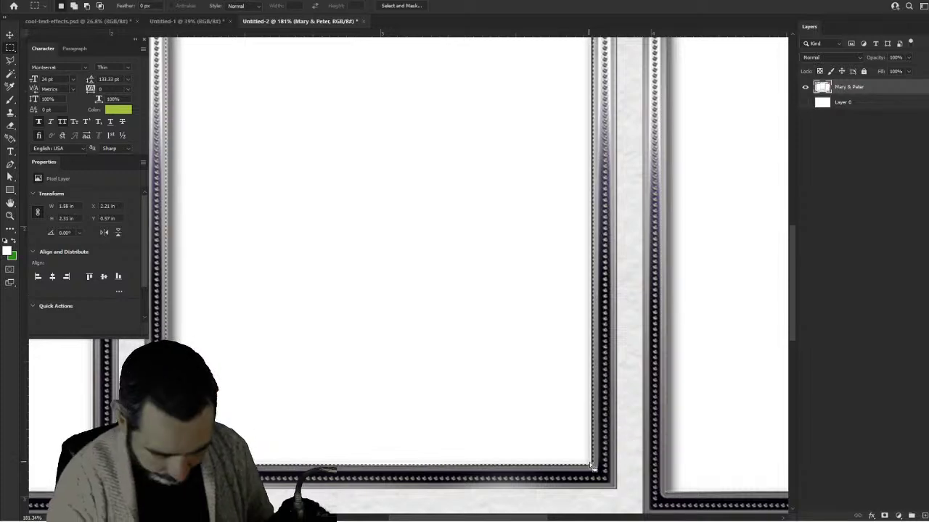
key("Delete")
scroll(425, 336, "down", 5)
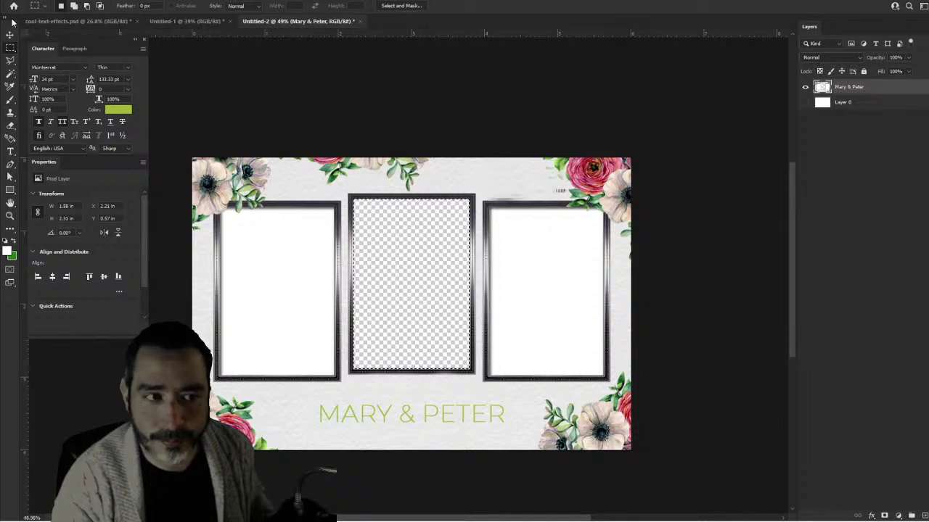
Deselect layers, reposition the view over the frames, and take the Rectangular Marquee Tool.
key("v")
left_click(408, 85)
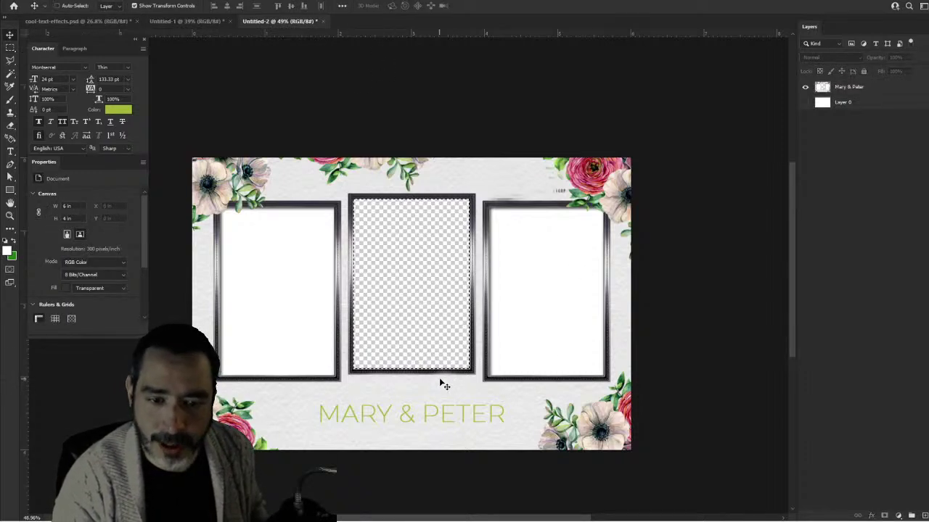
scroll(448, 317, "up", 2)
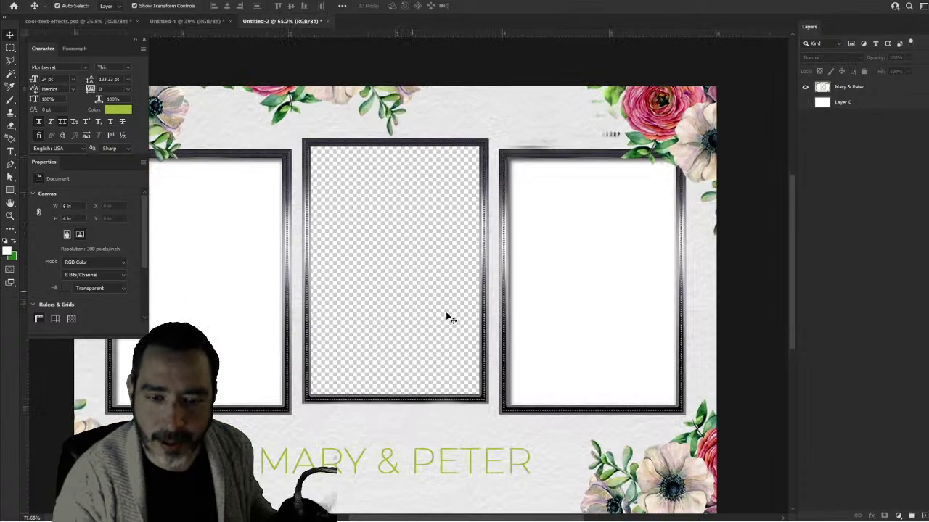
left_click_drag(375, 311, 429, 270)
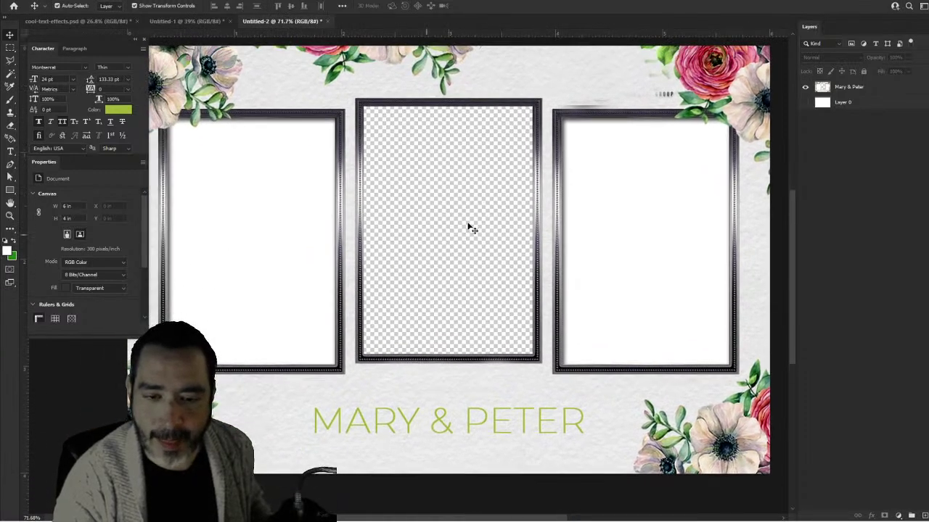
left_click_drag(345, 252, 457, 284)
scroll(338, 170, "up", 4)
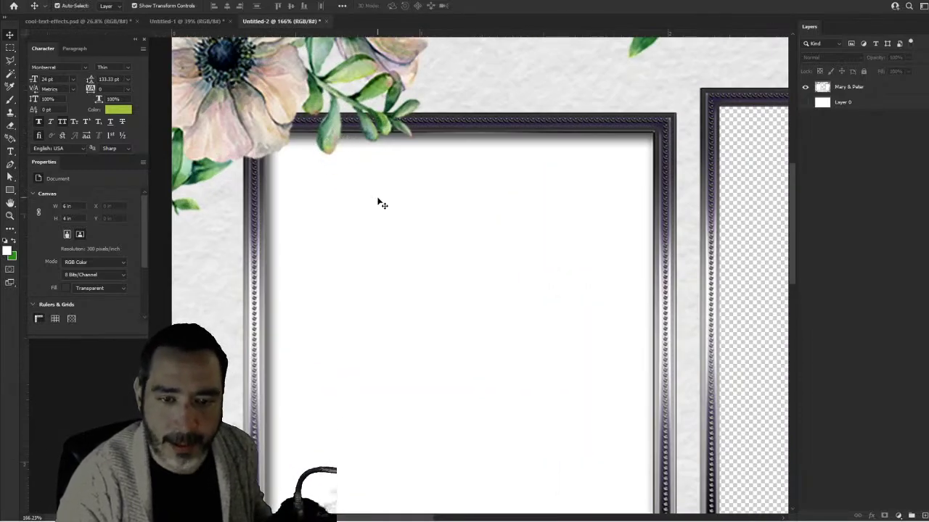
scroll(377, 203, "down", 4)
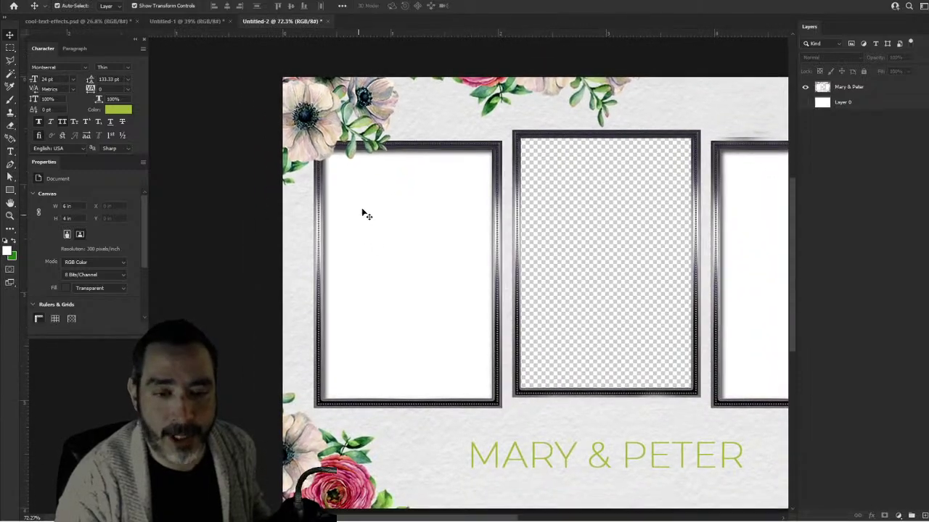
left_click(10, 48)
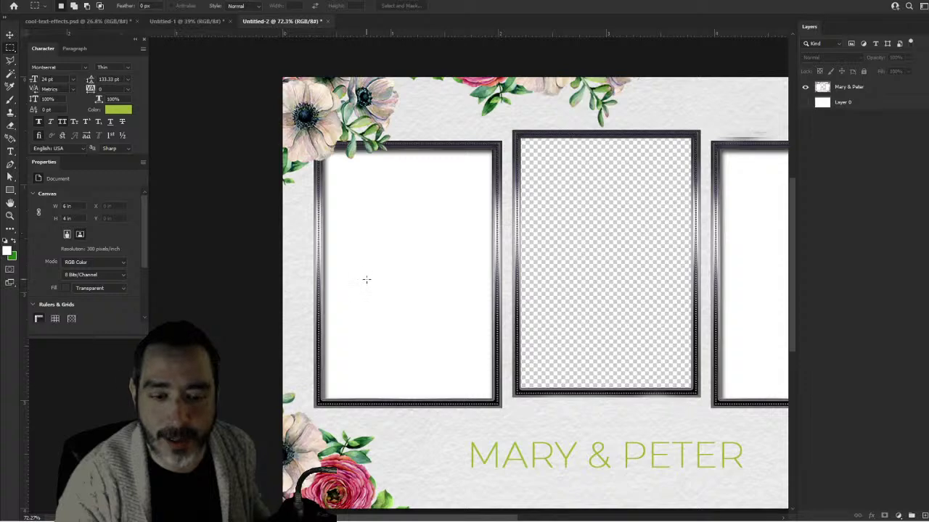
Polygonal-lasso the left frame's white interior and delete it from the Mary & Peter layer.
left_click(10, 59)
scroll(292, 206, "up", 3)
right_click(10, 62)
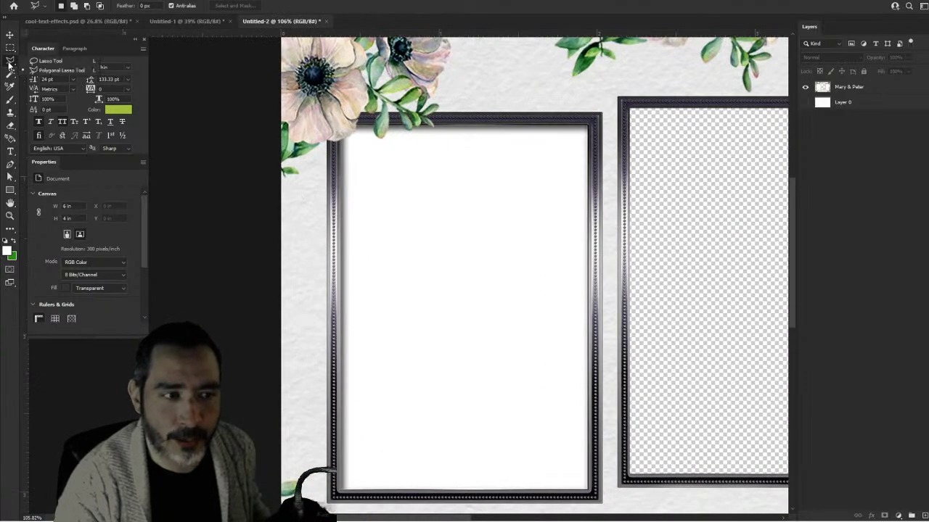
left_click(67, 72)
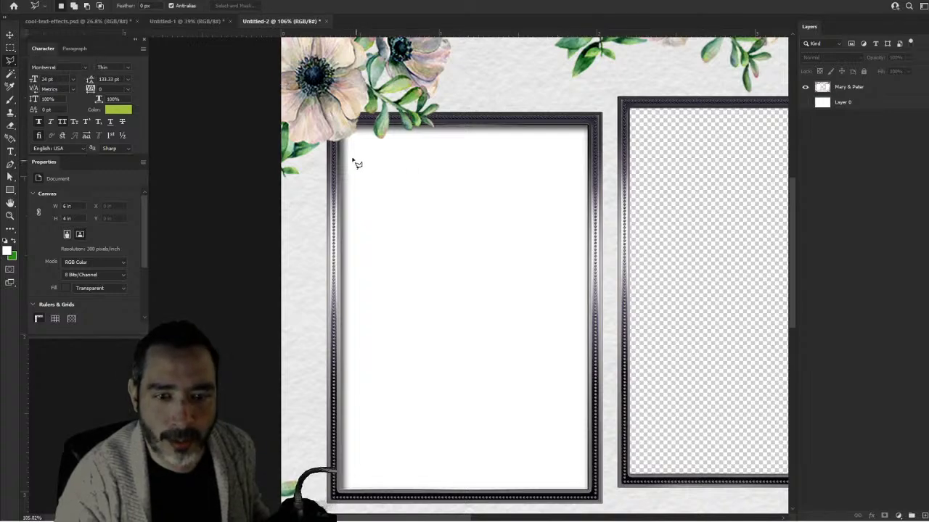
scroll(354, 156, "up", 2)
left_click(336, 142)
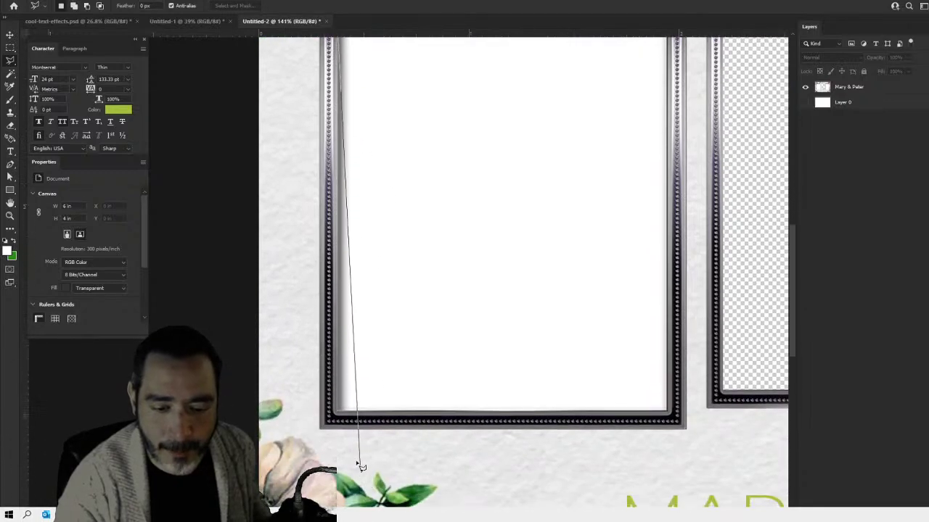
key("Escape")
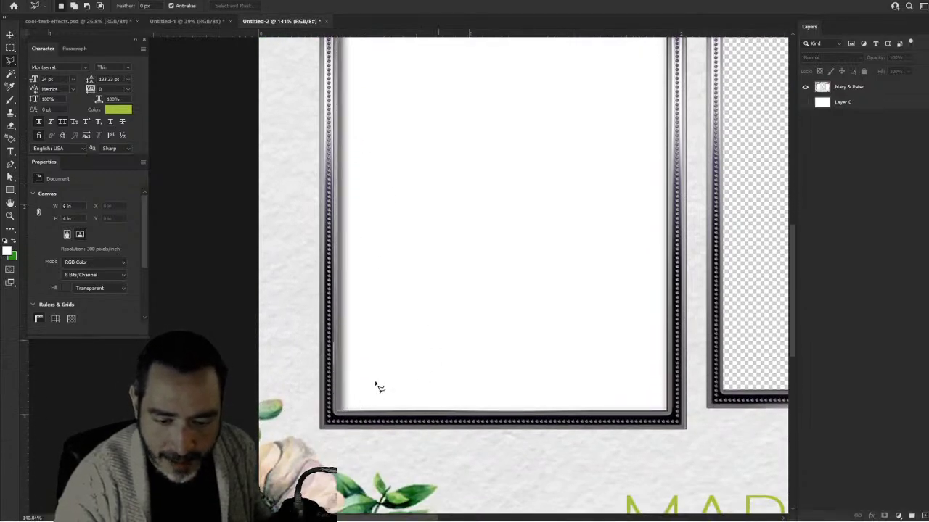
left_click(356, 418)
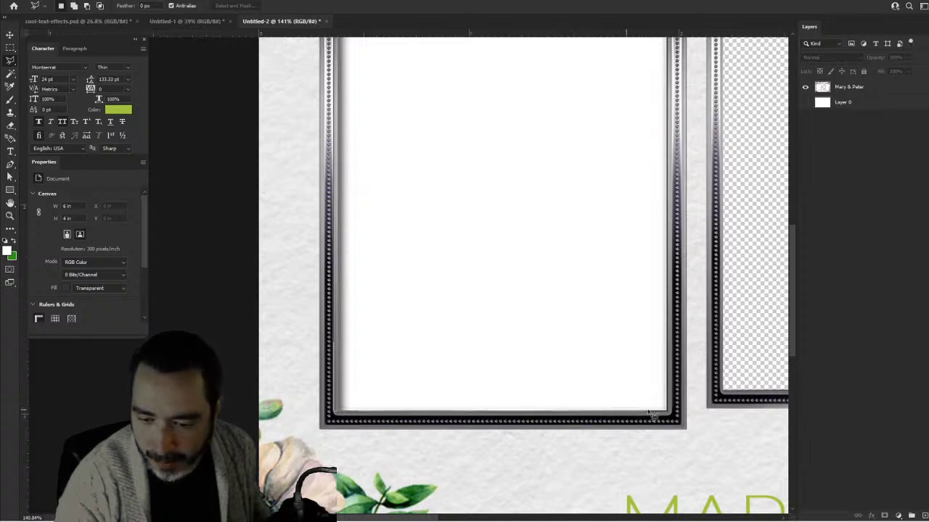
left_click(671, 415)
scroll(701, 182, "up", 5)
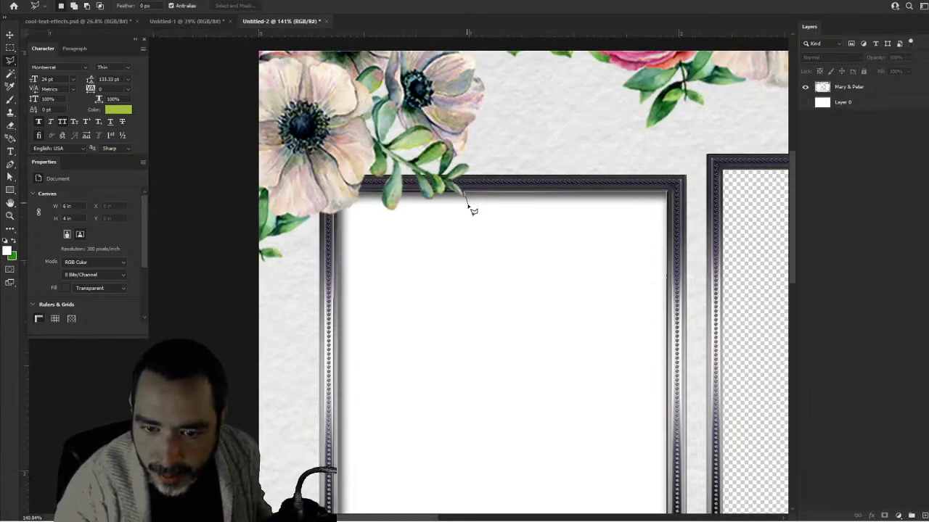
left_click_drag(469, 209, 341, 222)
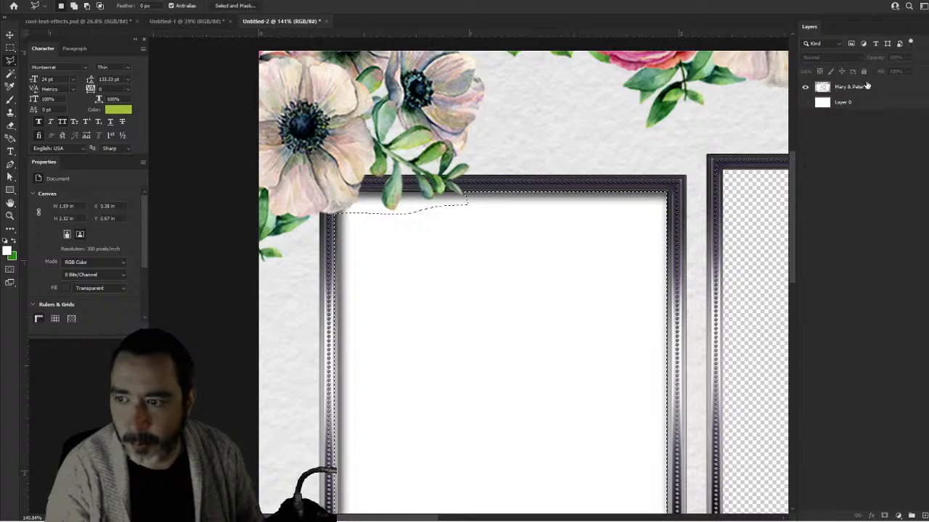
left_click(845, 87)
key("Delete")
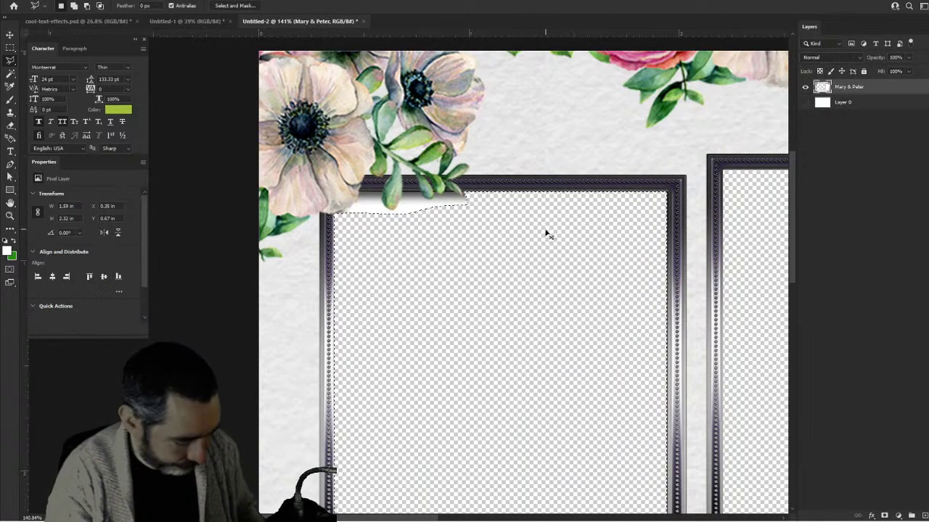
key("ctrl+d")
Select and delete the leftover white strip under the flowers and leaves, then deselect.
scroll(466, 265, "down", 3)
scroll(473, 339, "up", 4)
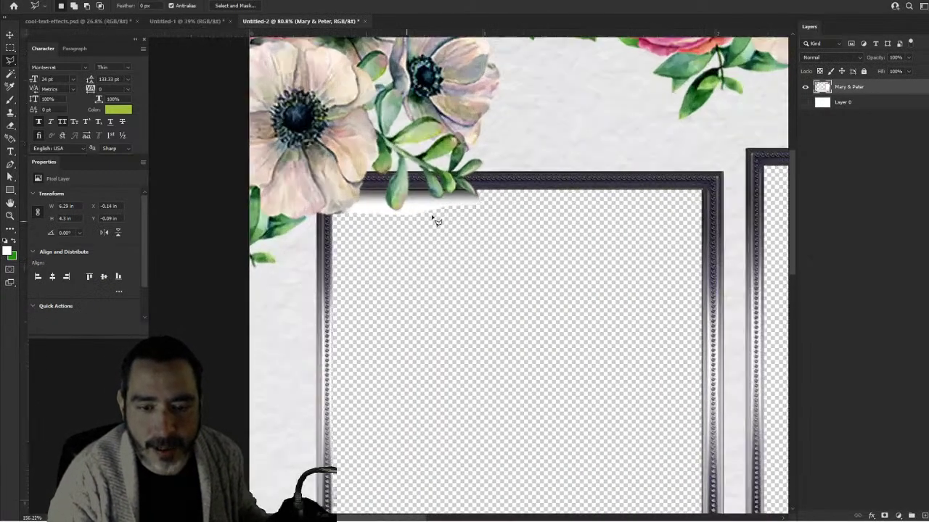
scroll(409, 241, "up", 5)
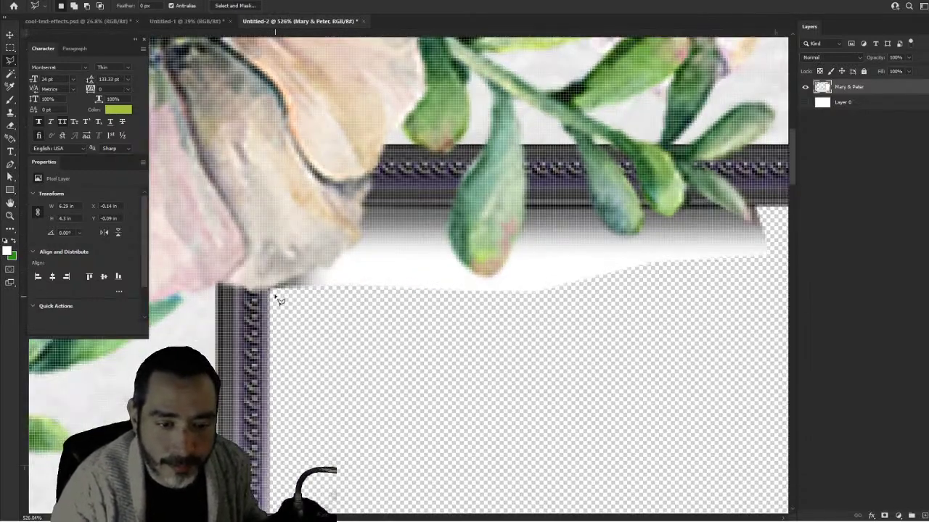
mouse_move(277, 295)
left_mouse_down()
mouse_move(346, 250)
mouse_move(364, 209)
mouse_move(452, 210)
mouse_move(448, 227)
mouse_move(463, 264)
mouse_move(486, 278)
mouse_move(502, 266)
mouse_move(526, 211)
mouse_move(593, 208)
mouse_move(609, 231)
mouse_move(631, 237)
mouse_move(648, 209)
mouse_move(667, 221)
mouse_move(683, 211)
mouse_move(746, 216)
mouse_move(726, 211)
mouse_move(757, 229)
mouse_move(747, 213)
mouse_move(764, 210)
mouse_move(782, 237)
mouse_move(783, 251)
mouse_move(307, 322)
mouse_move(279, 296)
left_mouse_up()
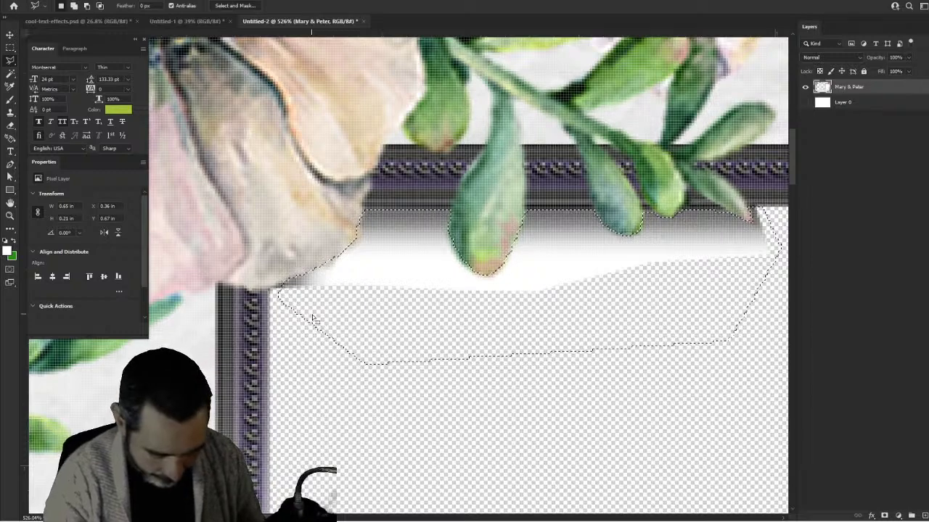
key("Delete")
key("ctrl+d")
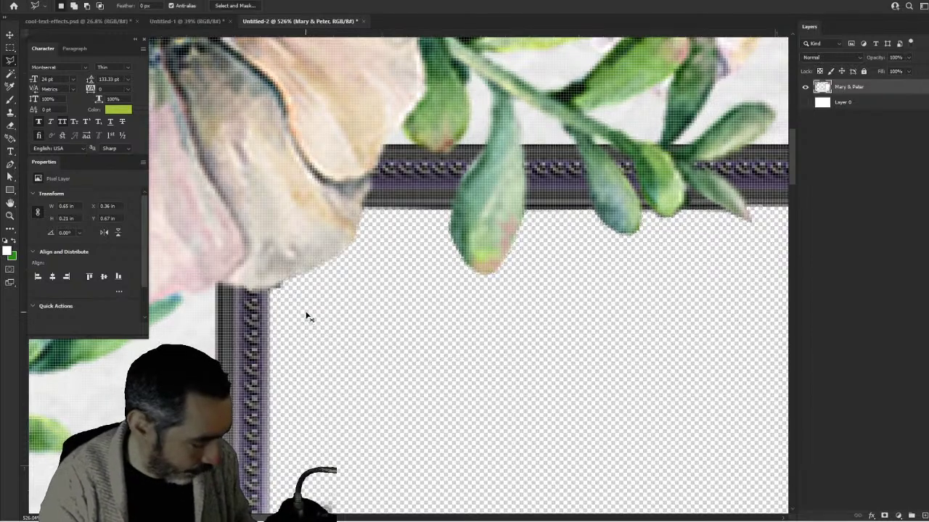
left_click(10, 35)
scroll(581, 291, "down", 8)
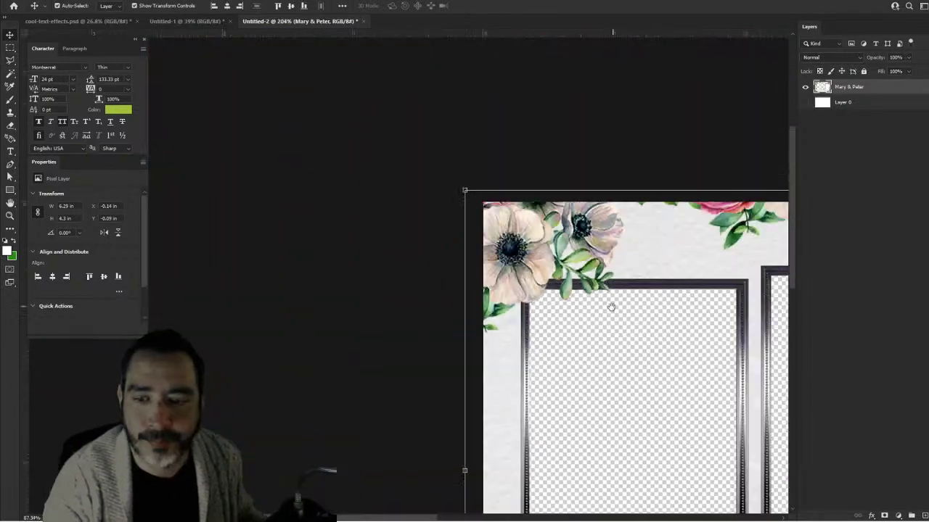
scroll(538, 325, "up", 3)
left_click_drag(538, 325, 582, 249)
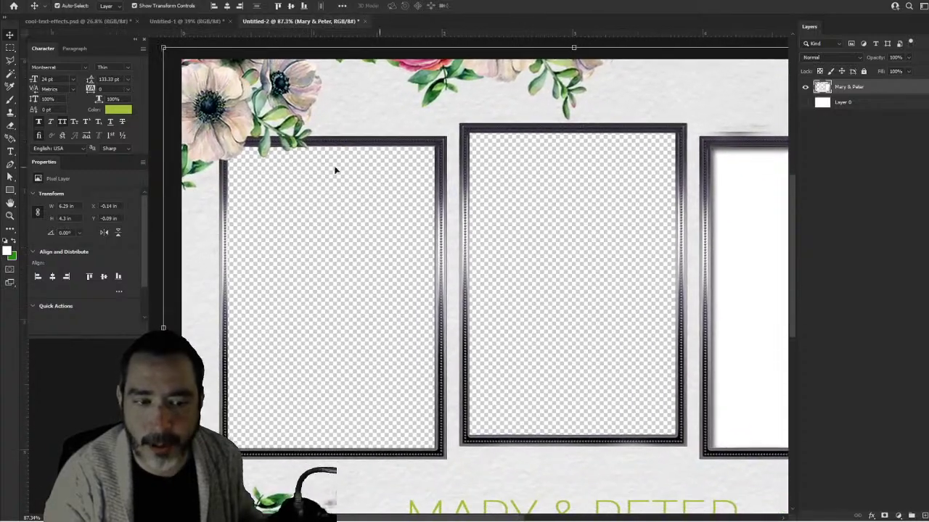
scroll(258, 163, "up", 6)
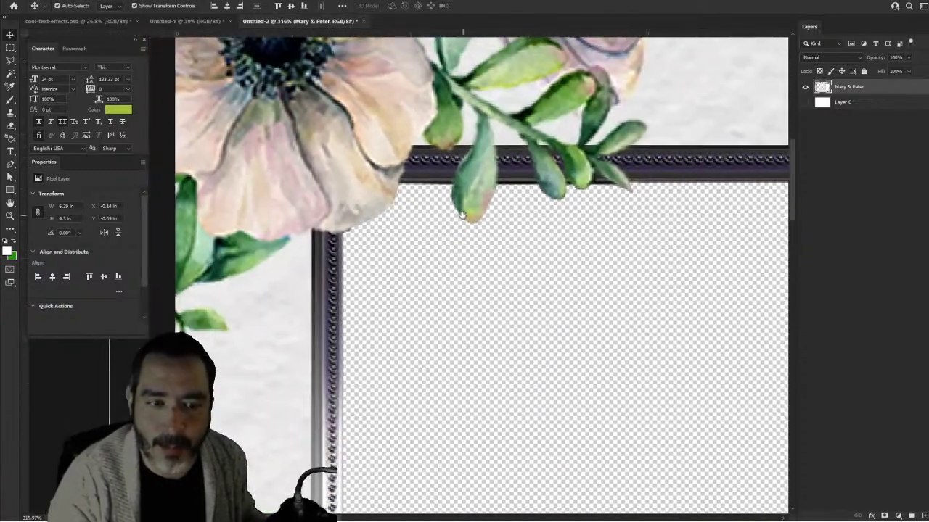
scroll(445, 211, "down", 9)
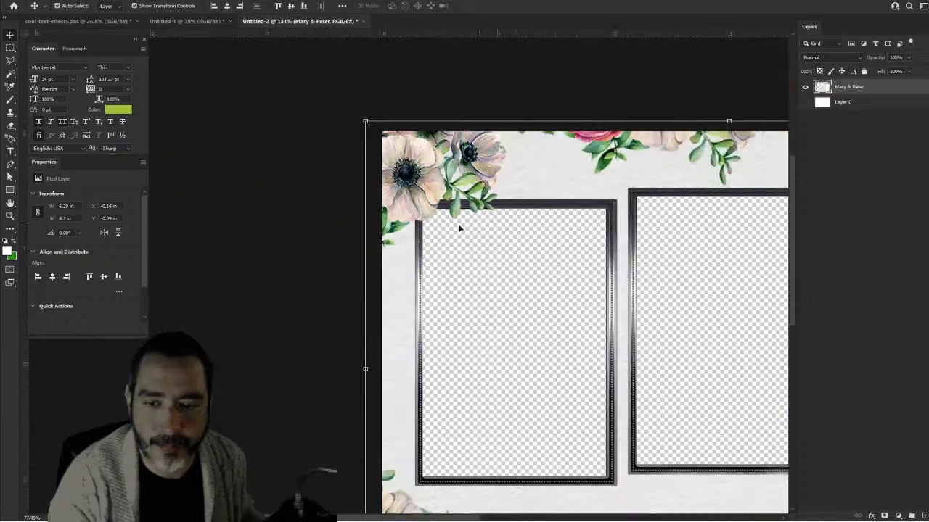
left_click_drag(559, 279, 428, 254)
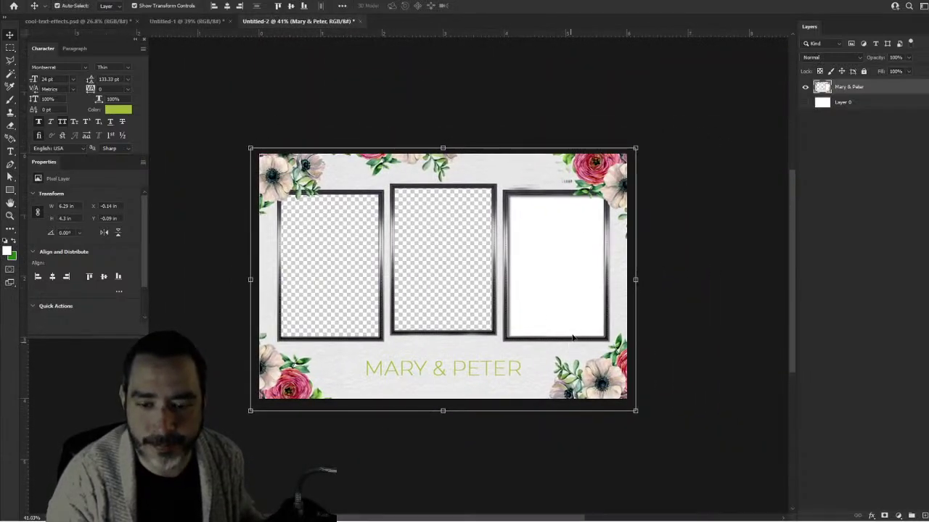
left_click(489, 101)
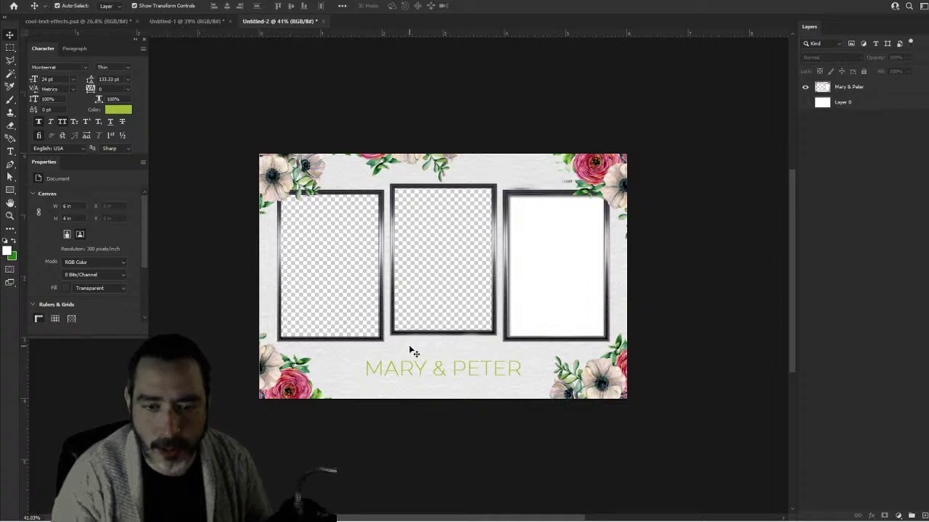
scroll(411, 351, "up", 2)
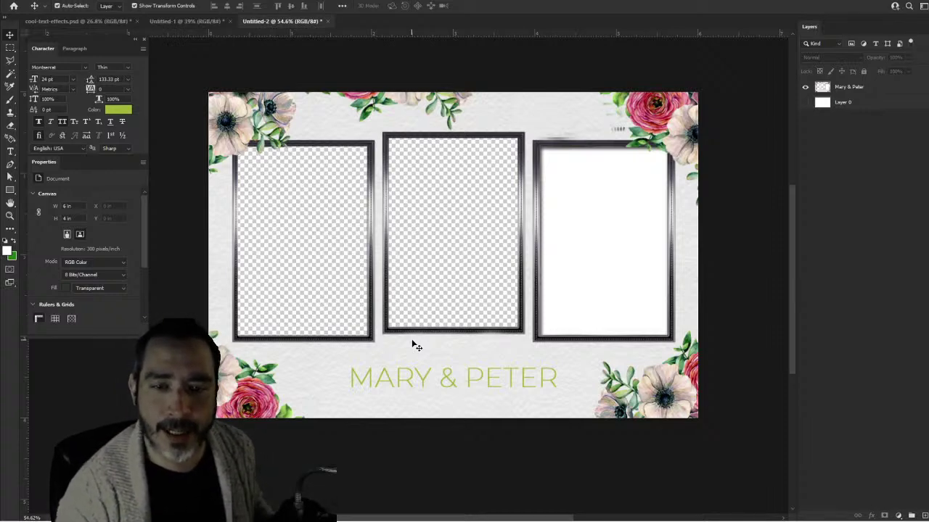
left_click(391, 405)
scroll(397, 404, "up", 3)
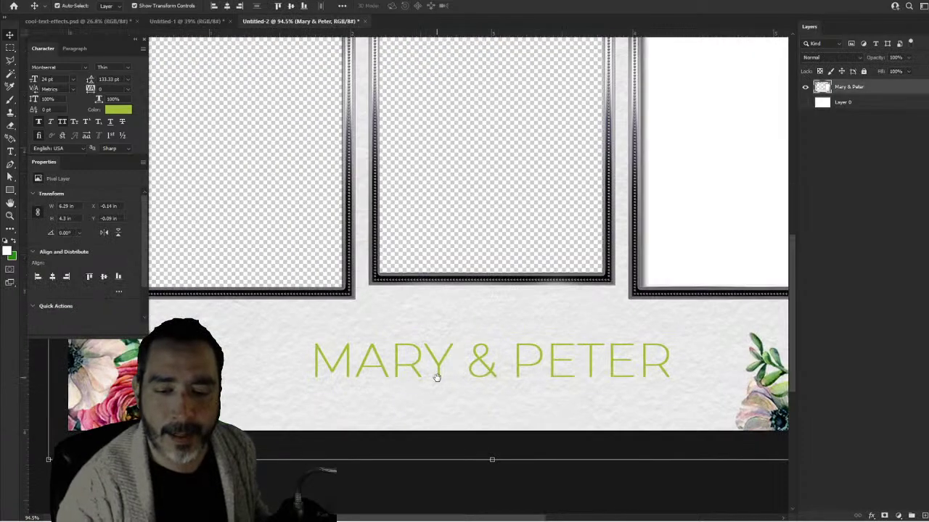
scroll(400, 465, "up", 4)
scroll(428, 425, "down", 4)
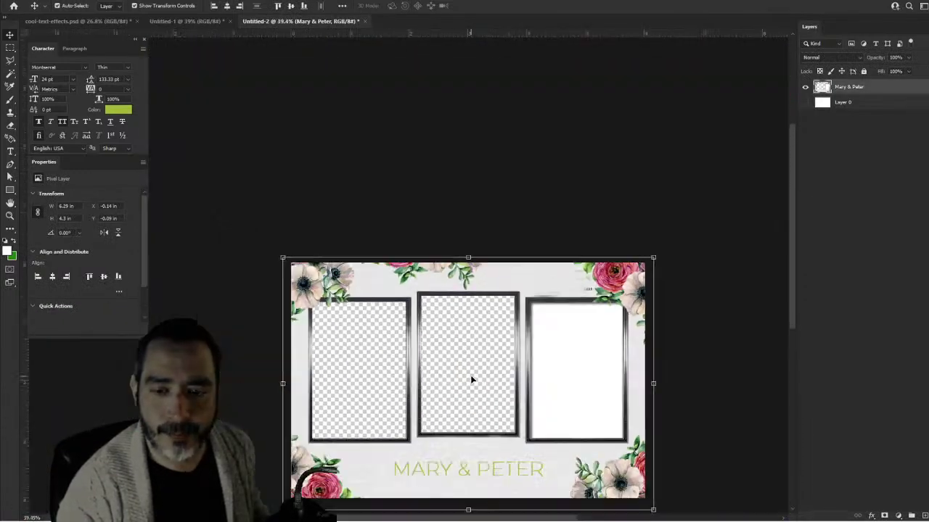
left_click_drag(470, 375, 460, 271)
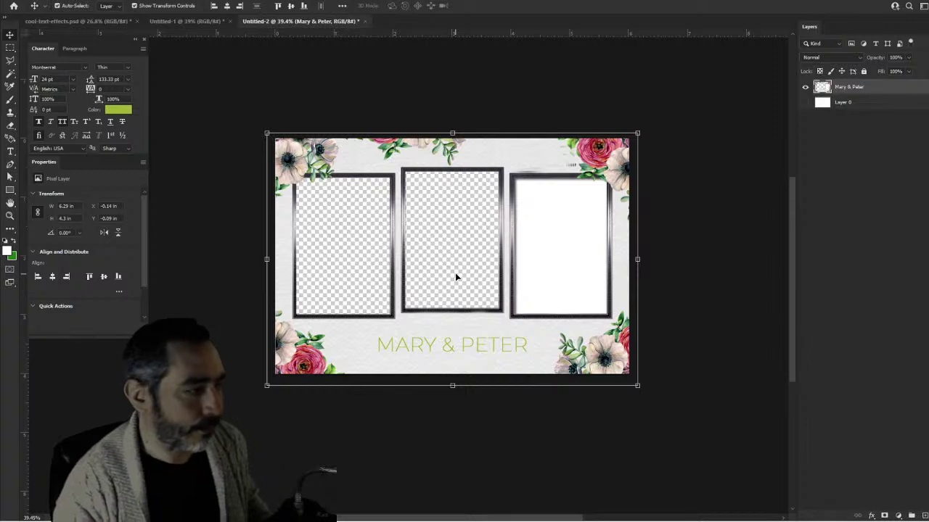